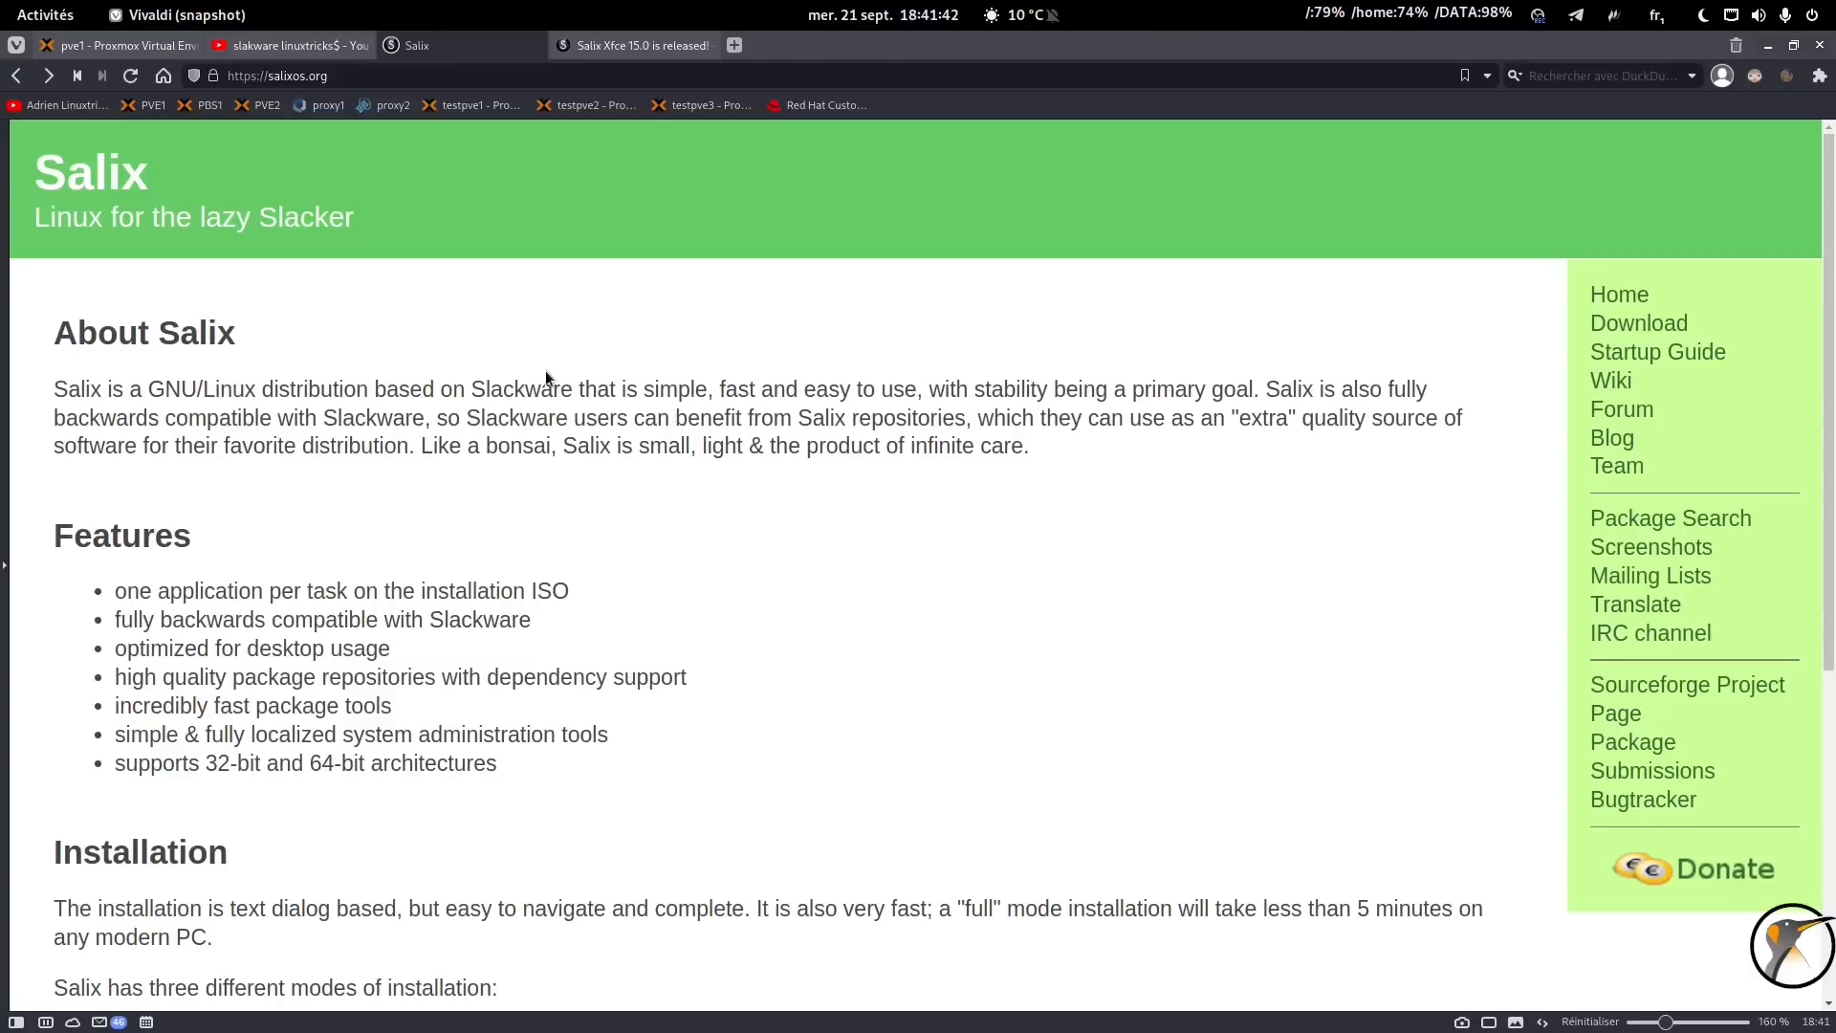
Read the Salix Xfce 15.0 release announcement and its publication date on the Salix site.
left_click(302, 46)
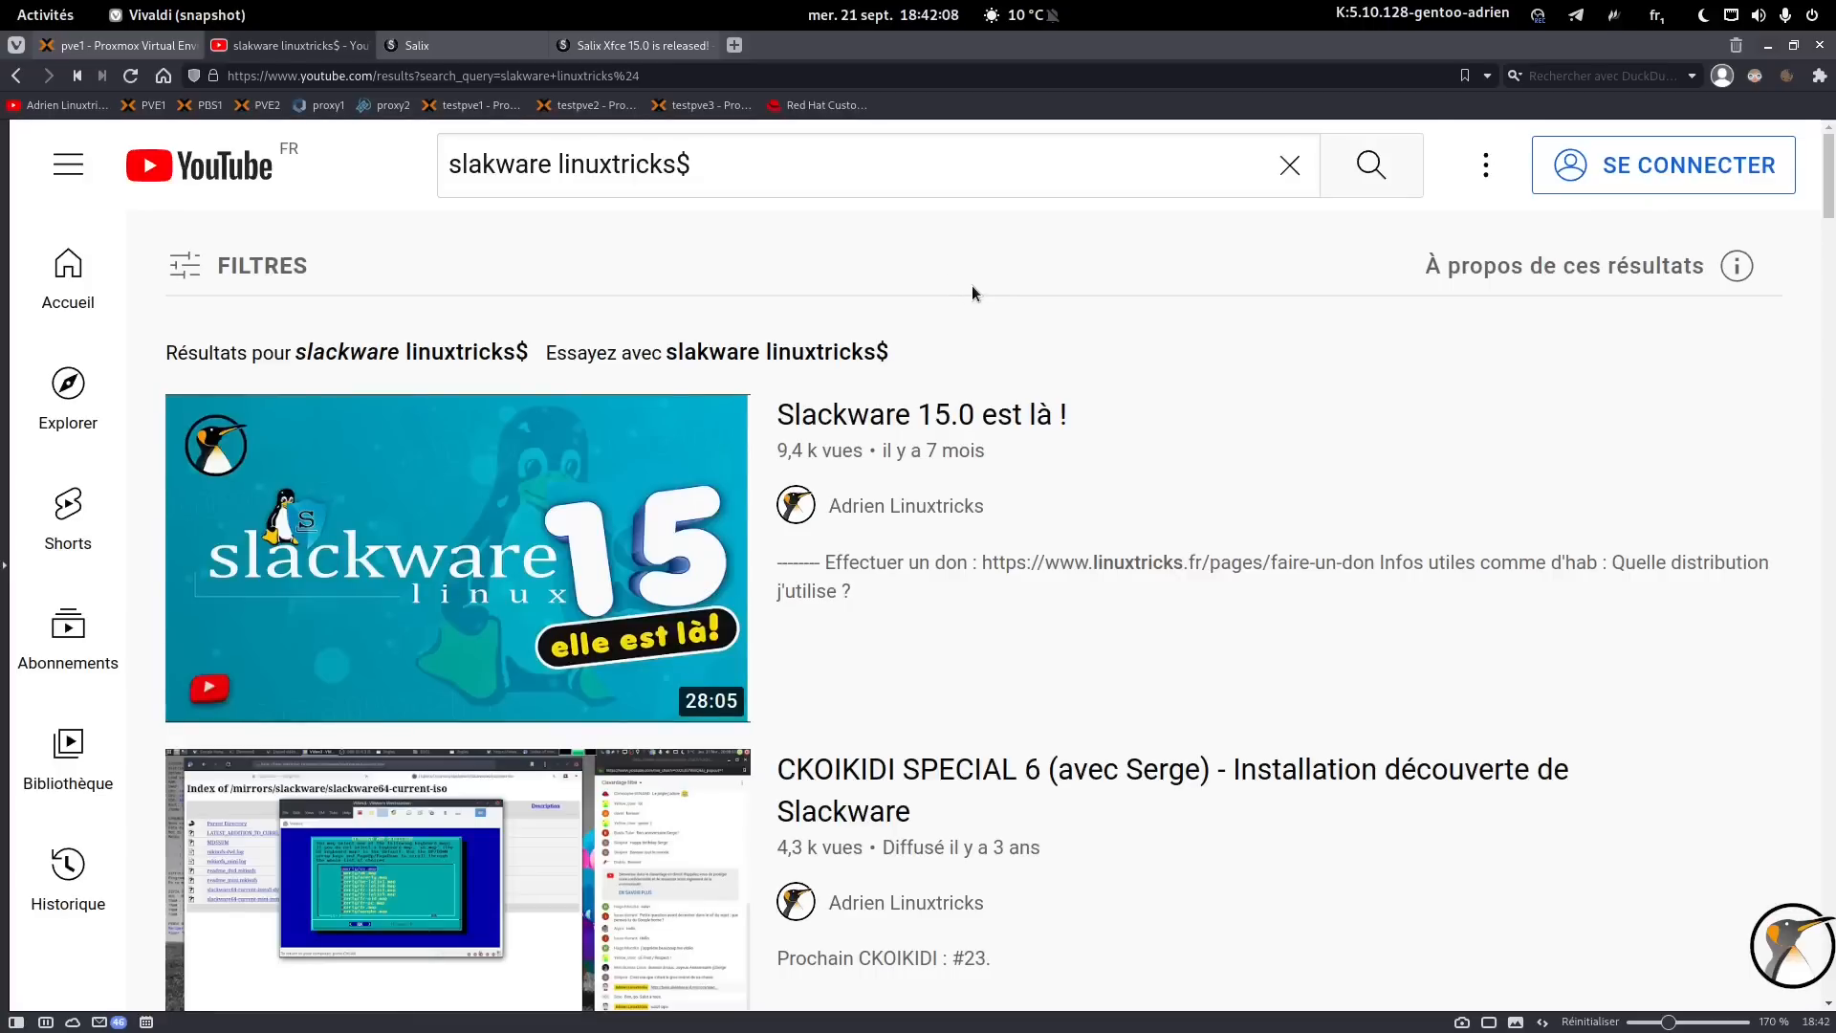
left_click(430, 49)
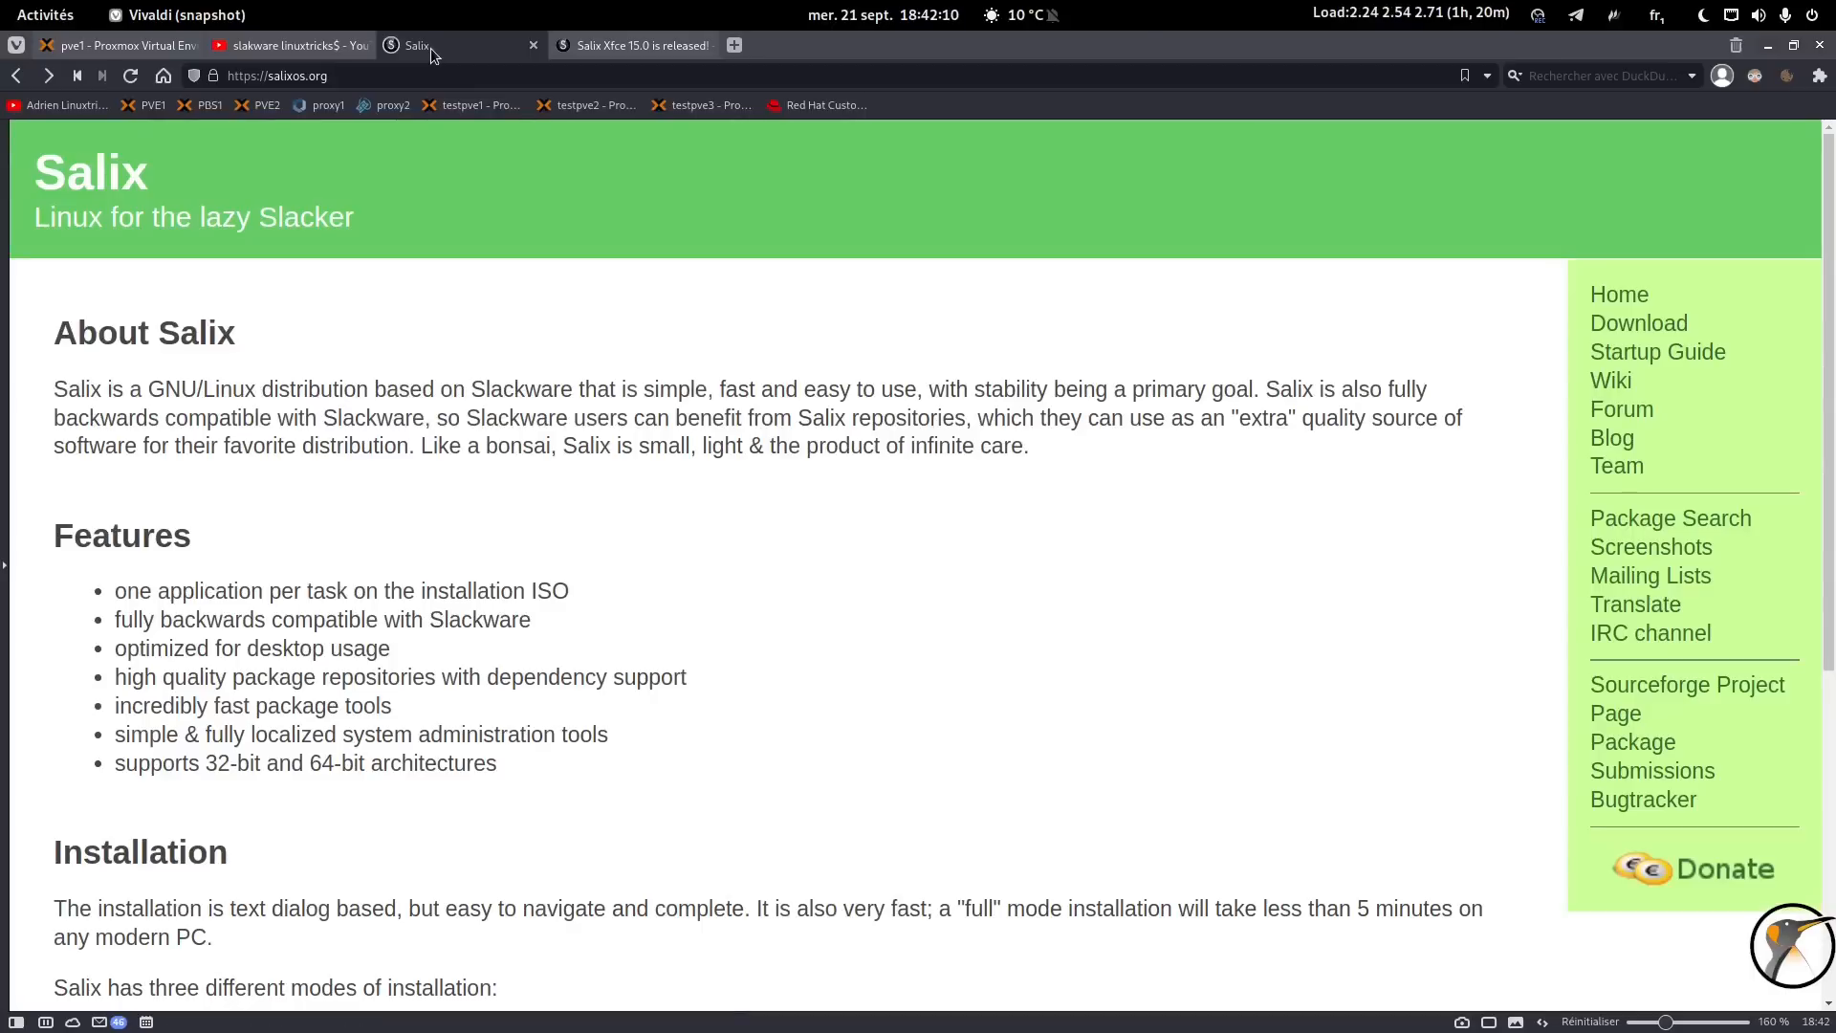
left_click(597, 49)
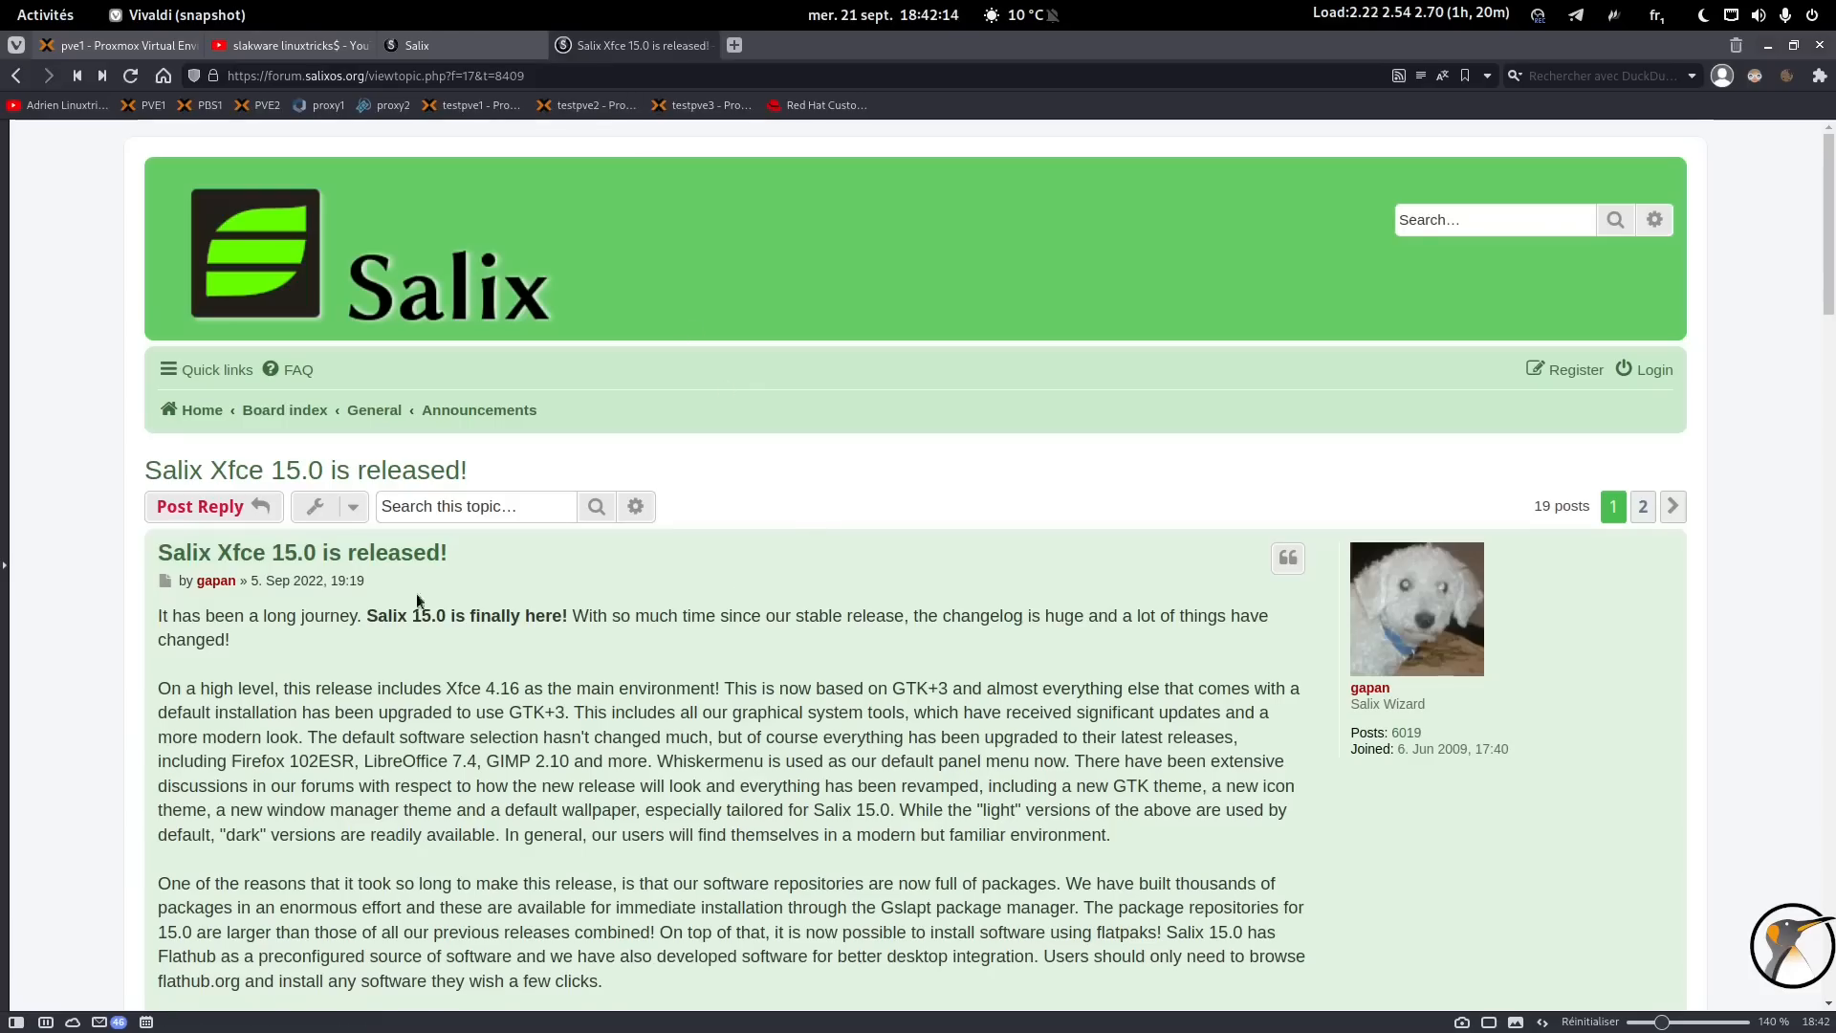
left_click_drag(258, 581, 319, 583)
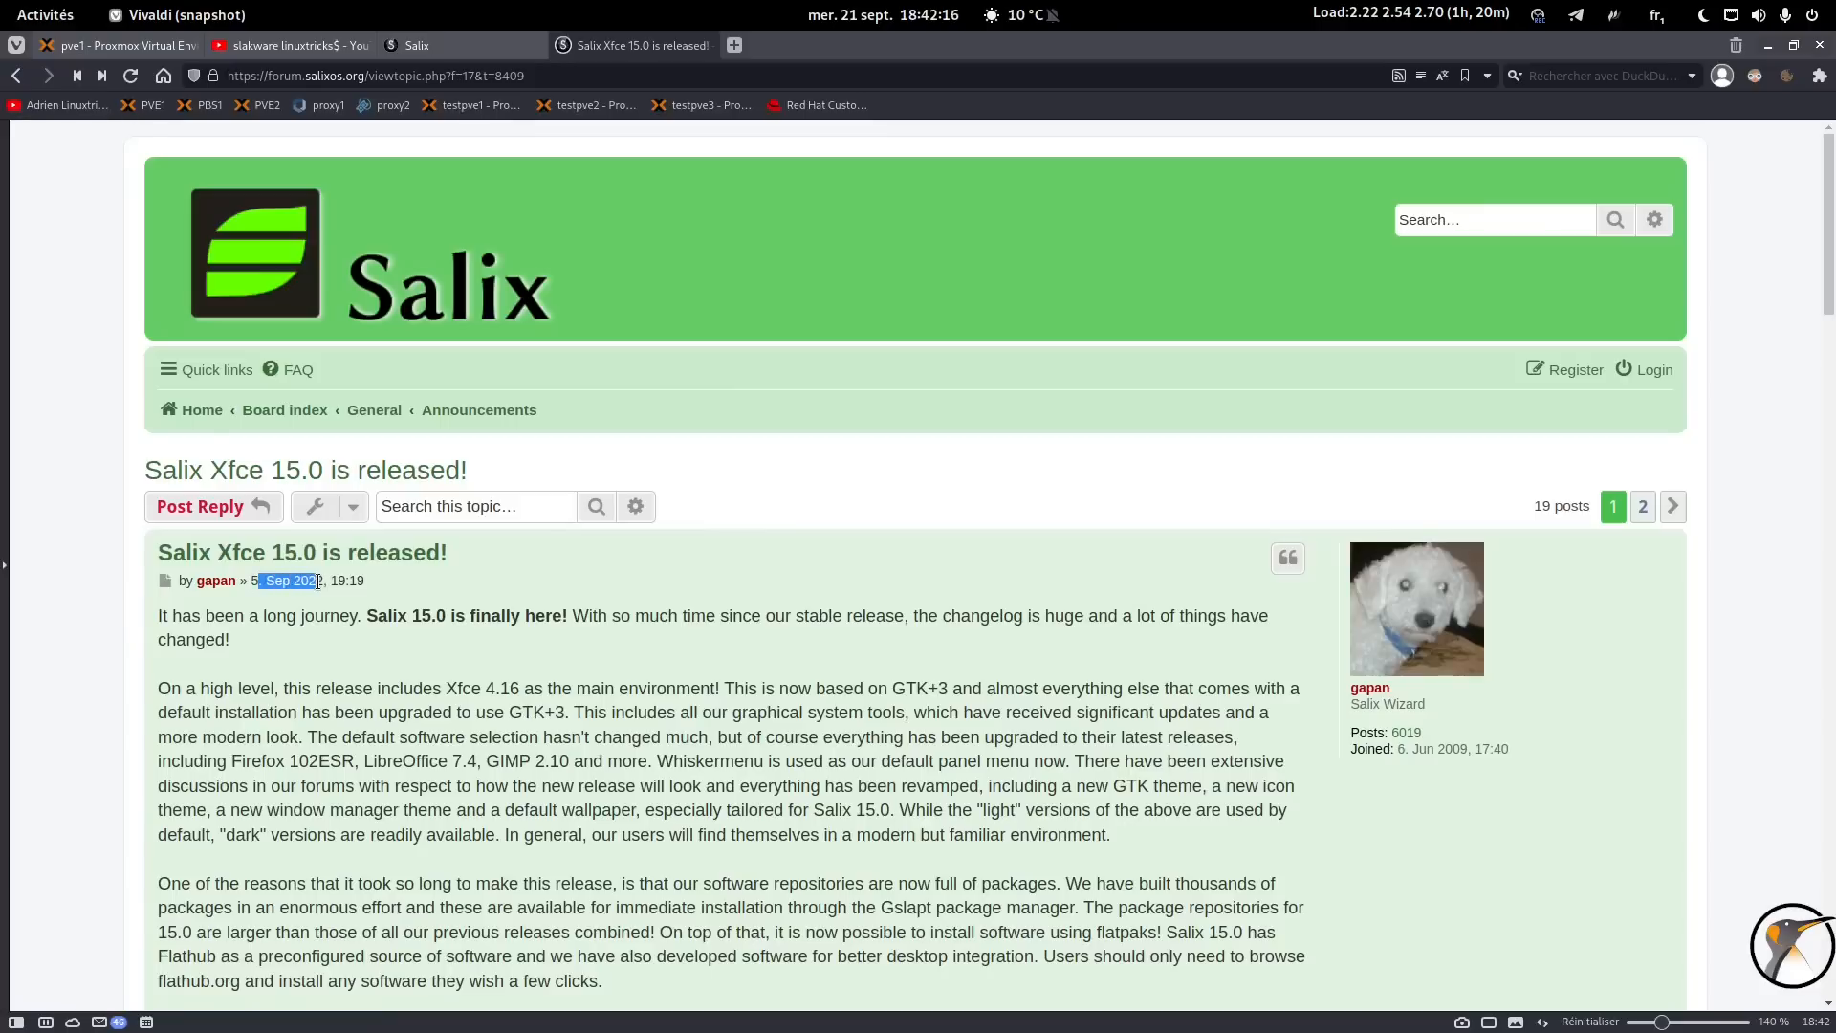
left_click(441, 609)
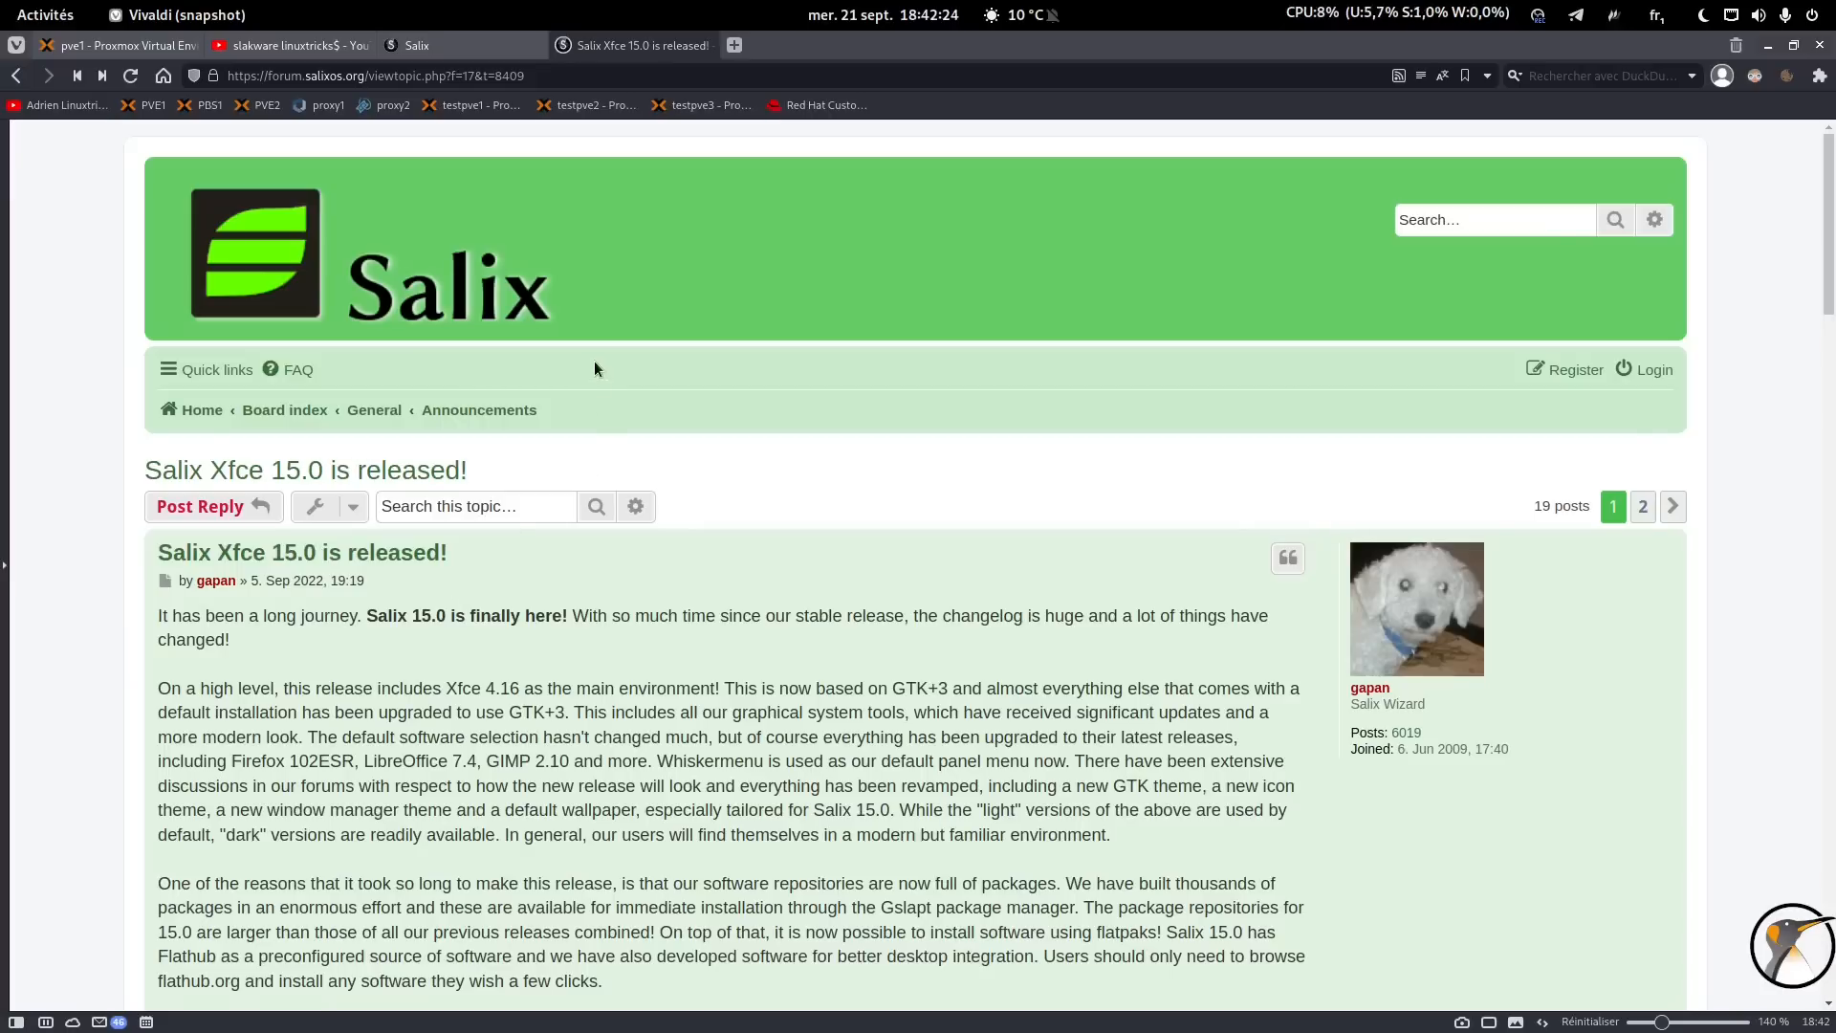
left_click(457, 45)
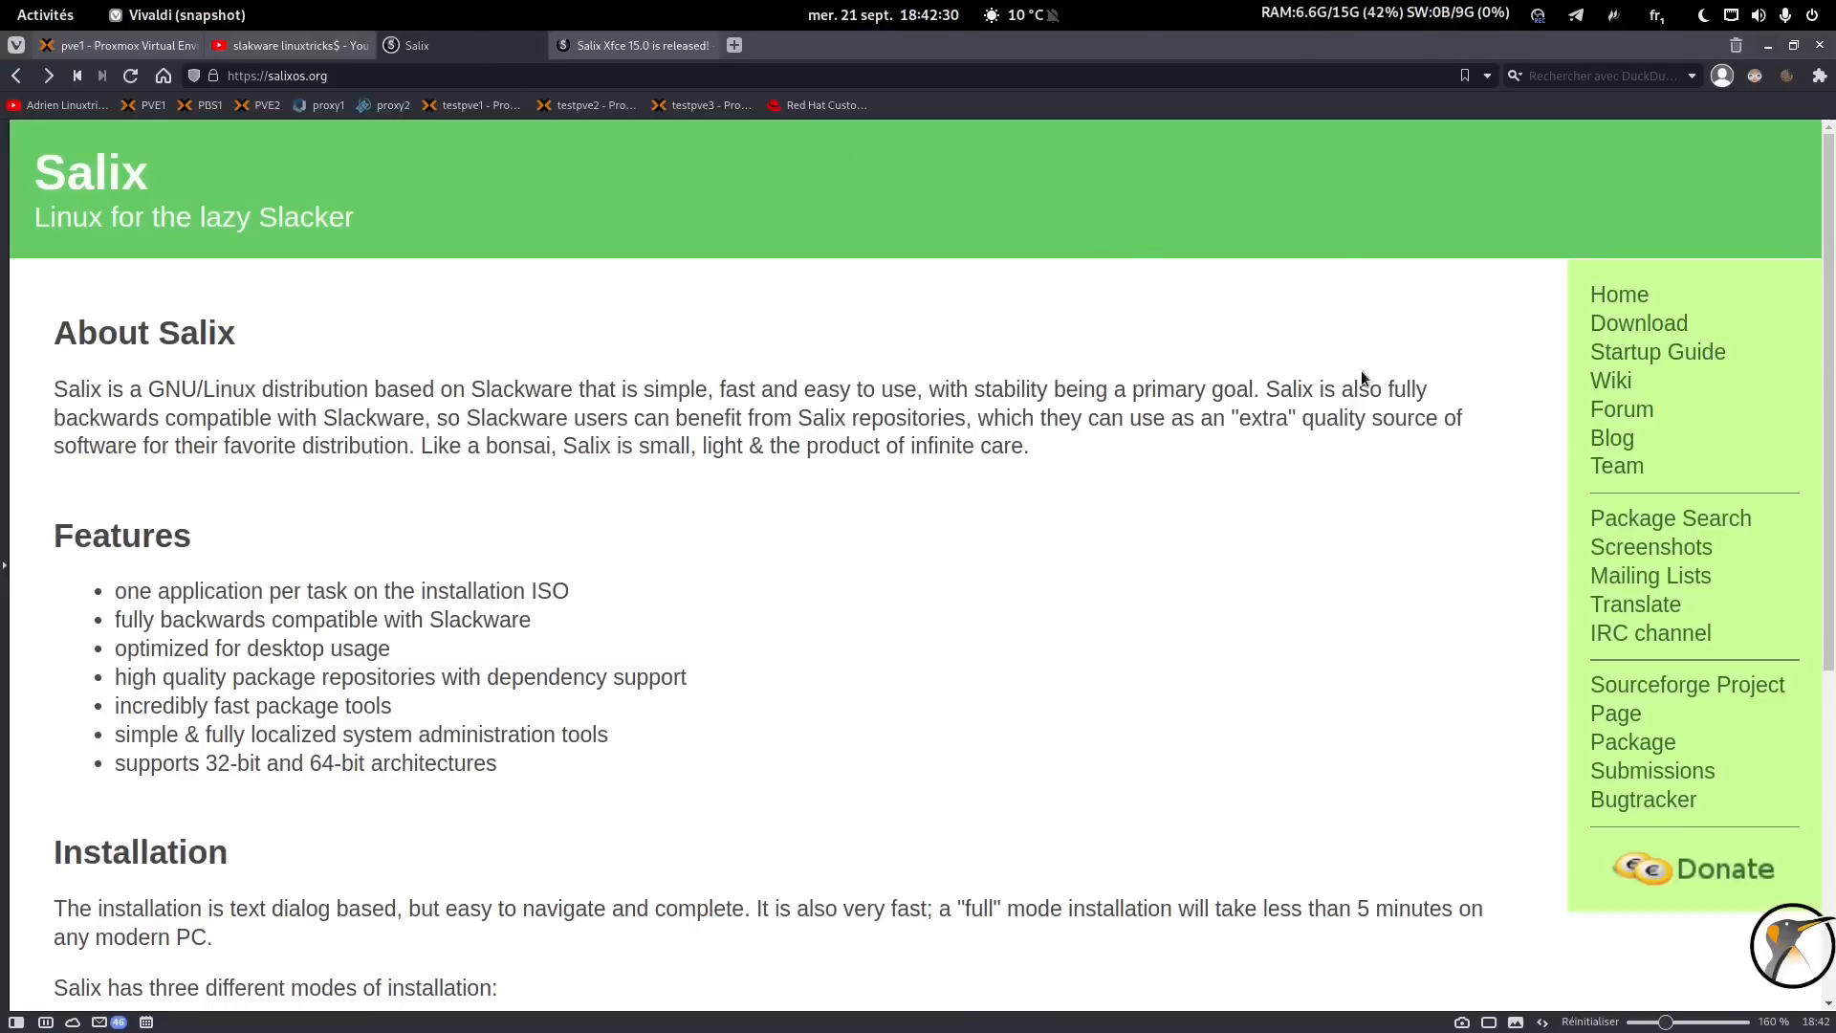
Review the 32-bit and 64-bit ISO headings on the Salix downloads page.
left_click(1617, 326)
scroll(624, 429, "down", 3)
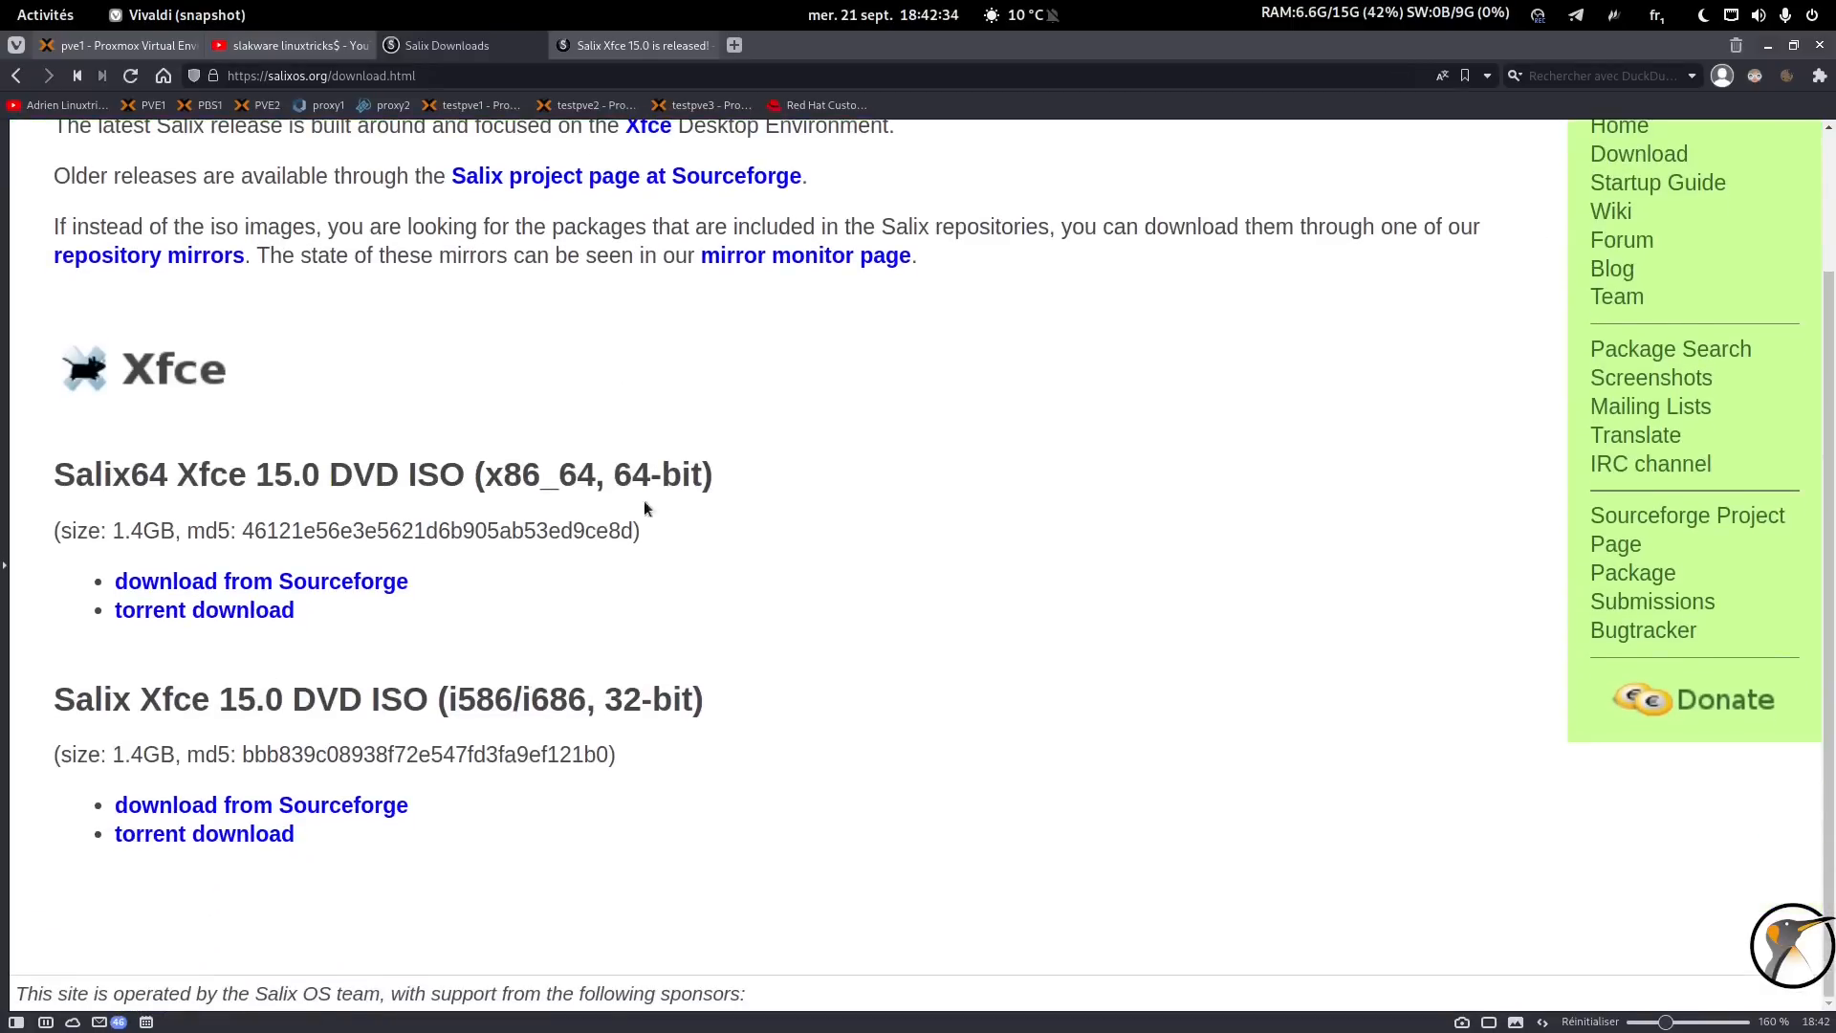
left_click_drag(53, 701, 660, 687)
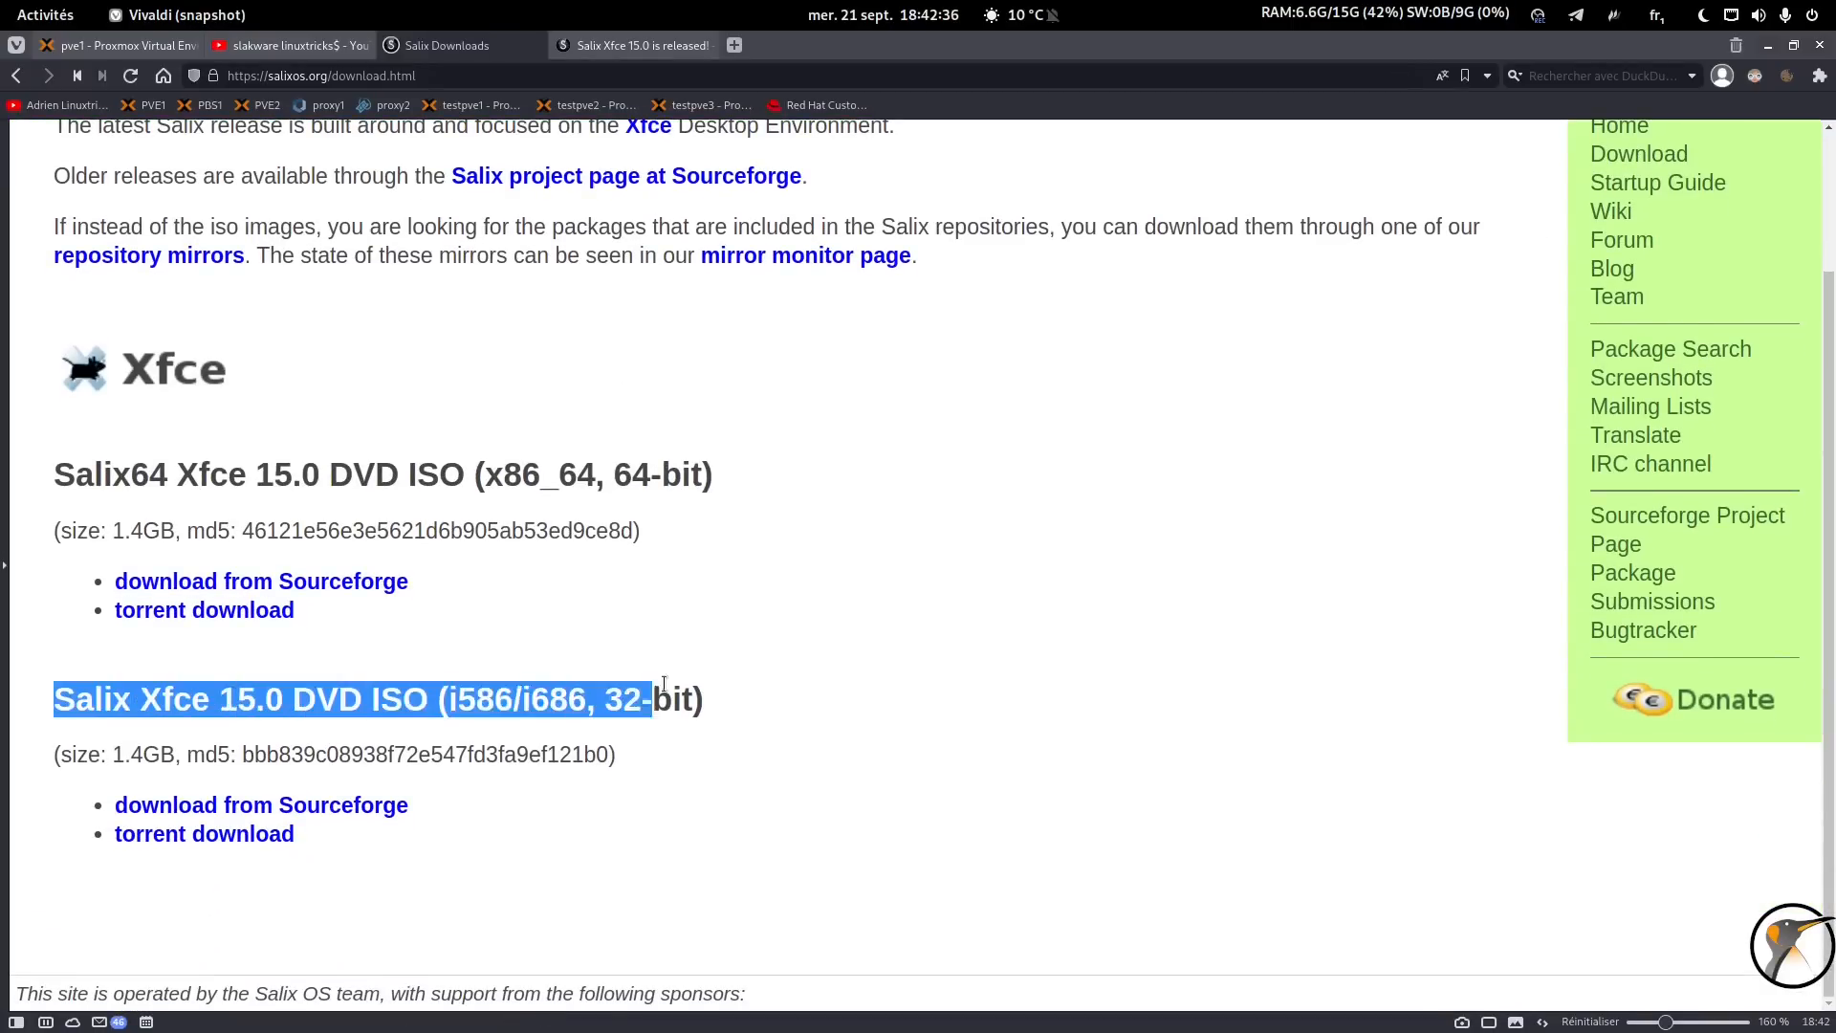
left_click(722, 675)
triple_click(703, 679)
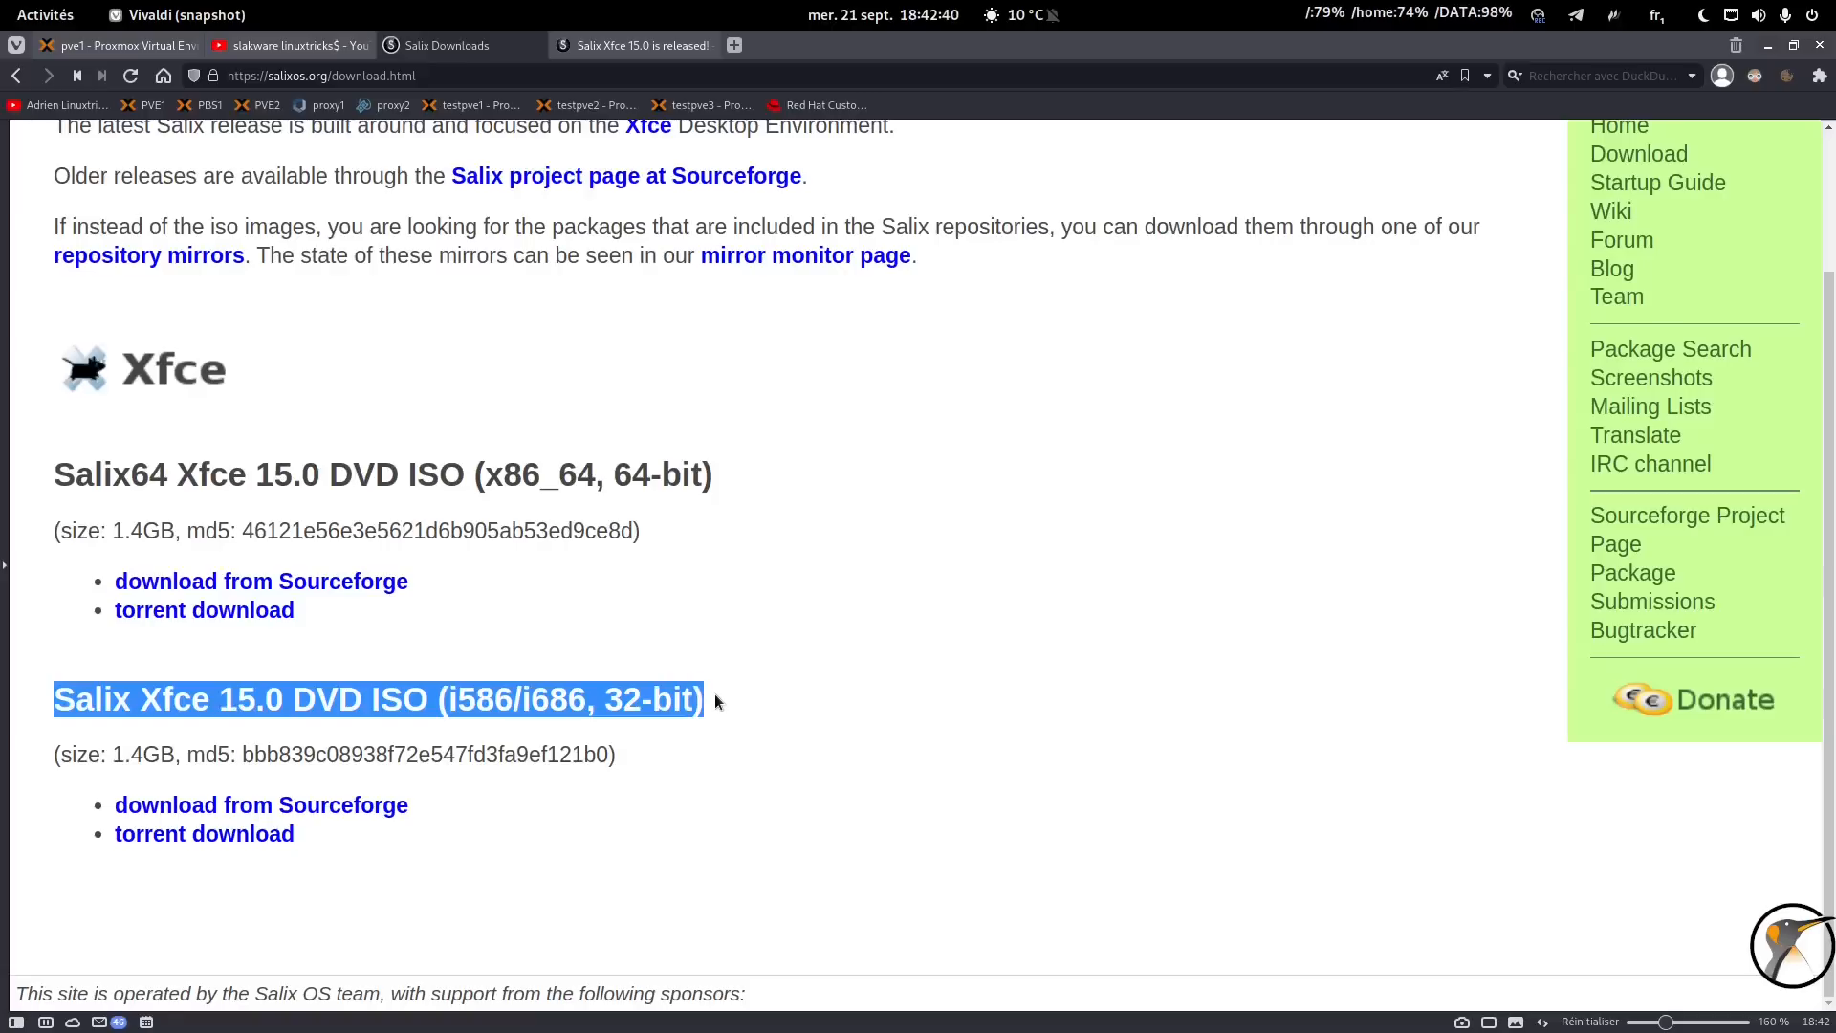
left_click_drag(44, 475, 736, 461)
left_click(737, 461)
triple_click(655, 475)
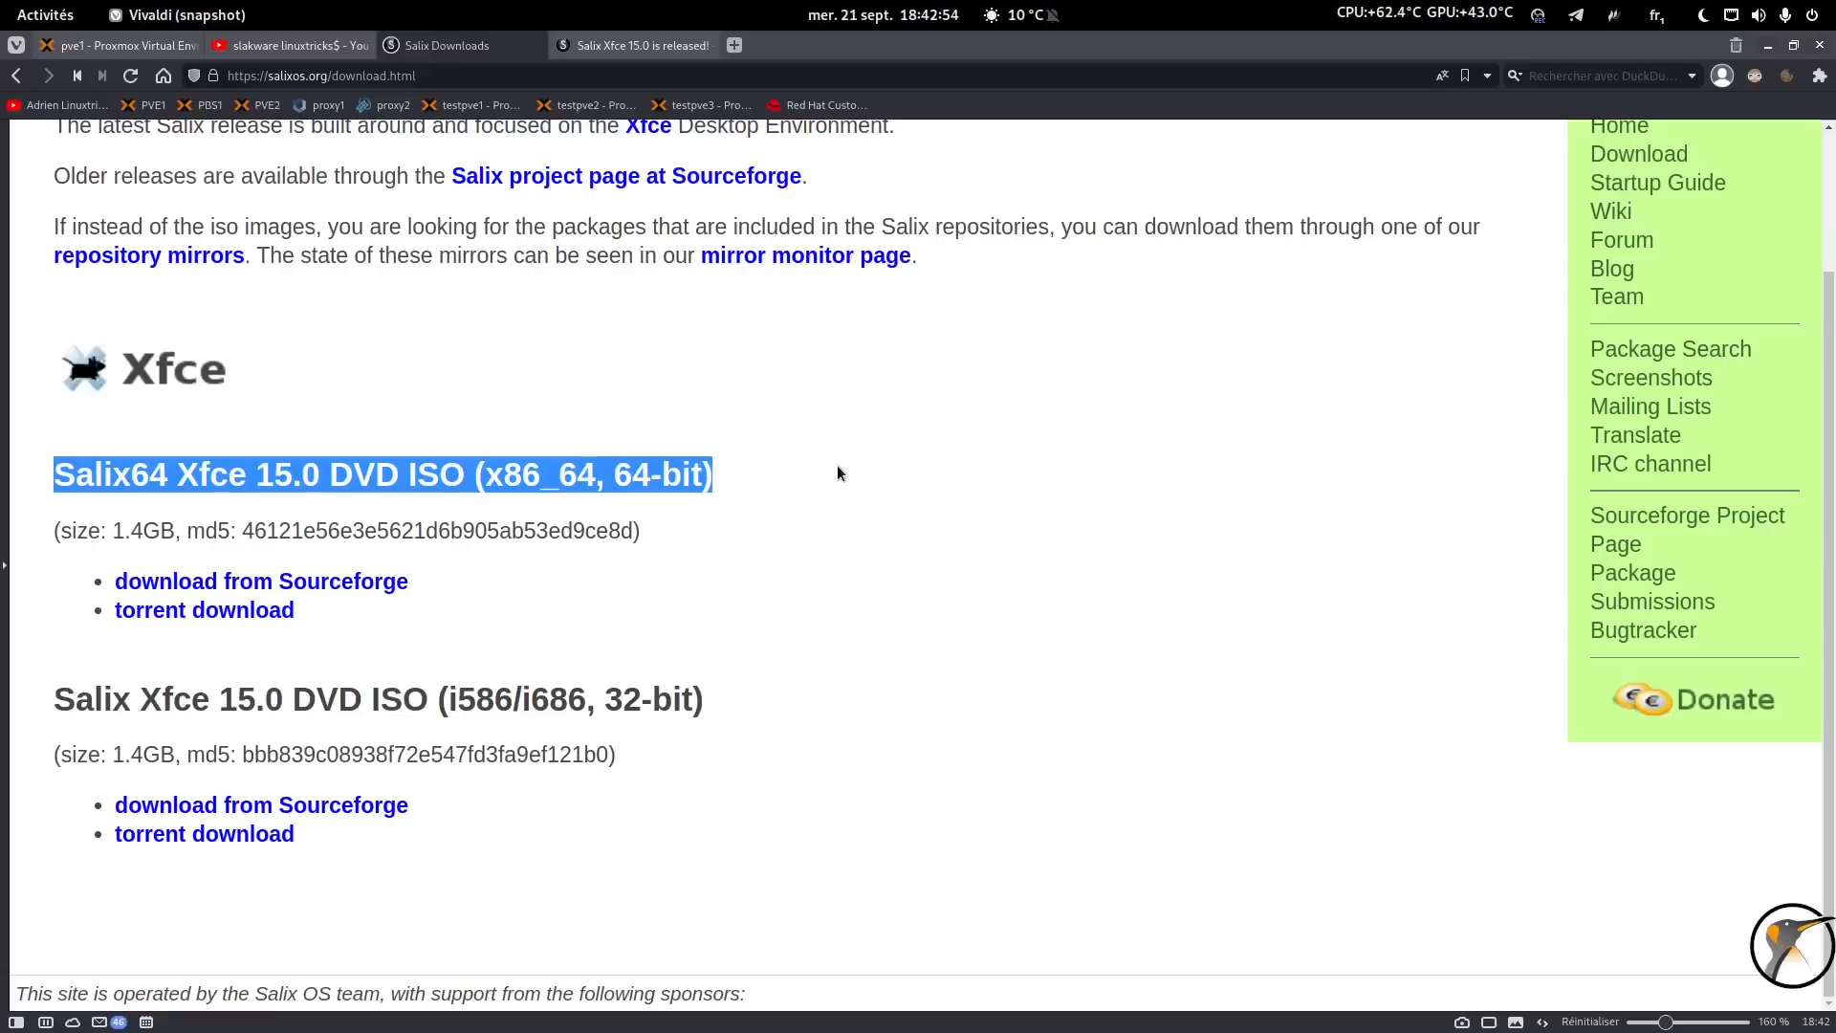
left_click(696, 431)
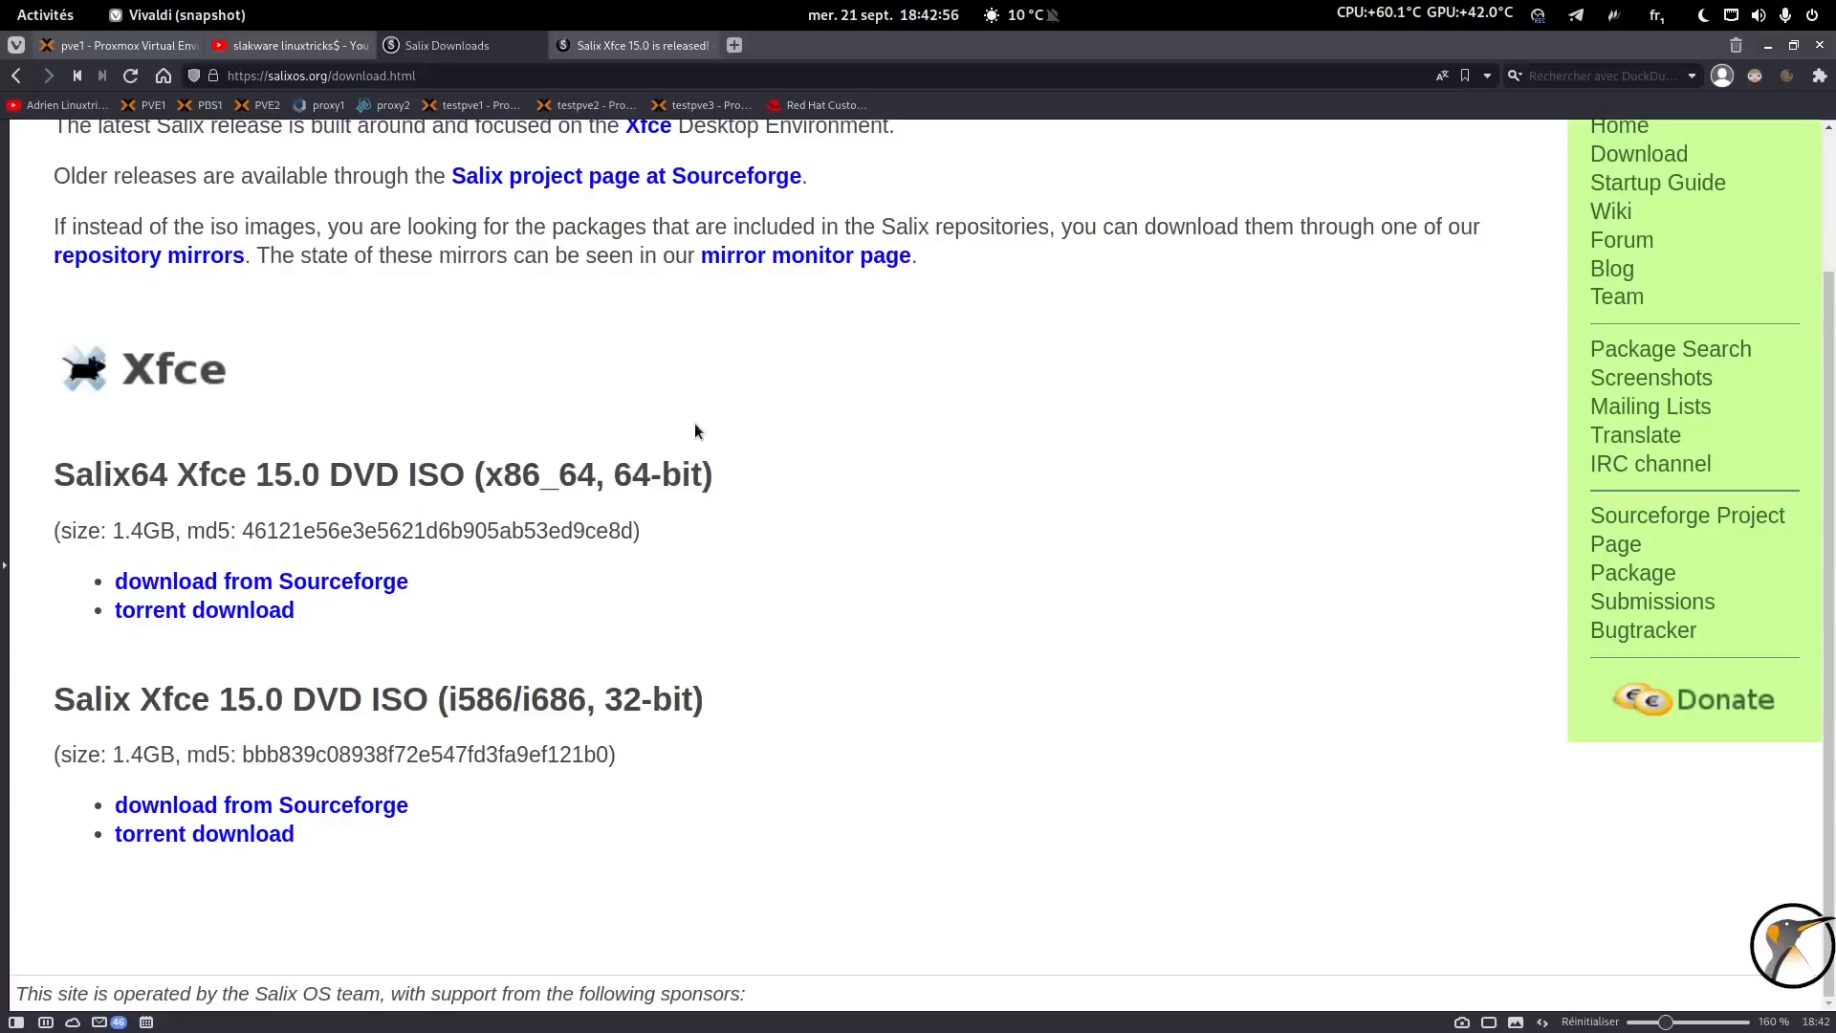
scroll(708, 413, "up", 2)
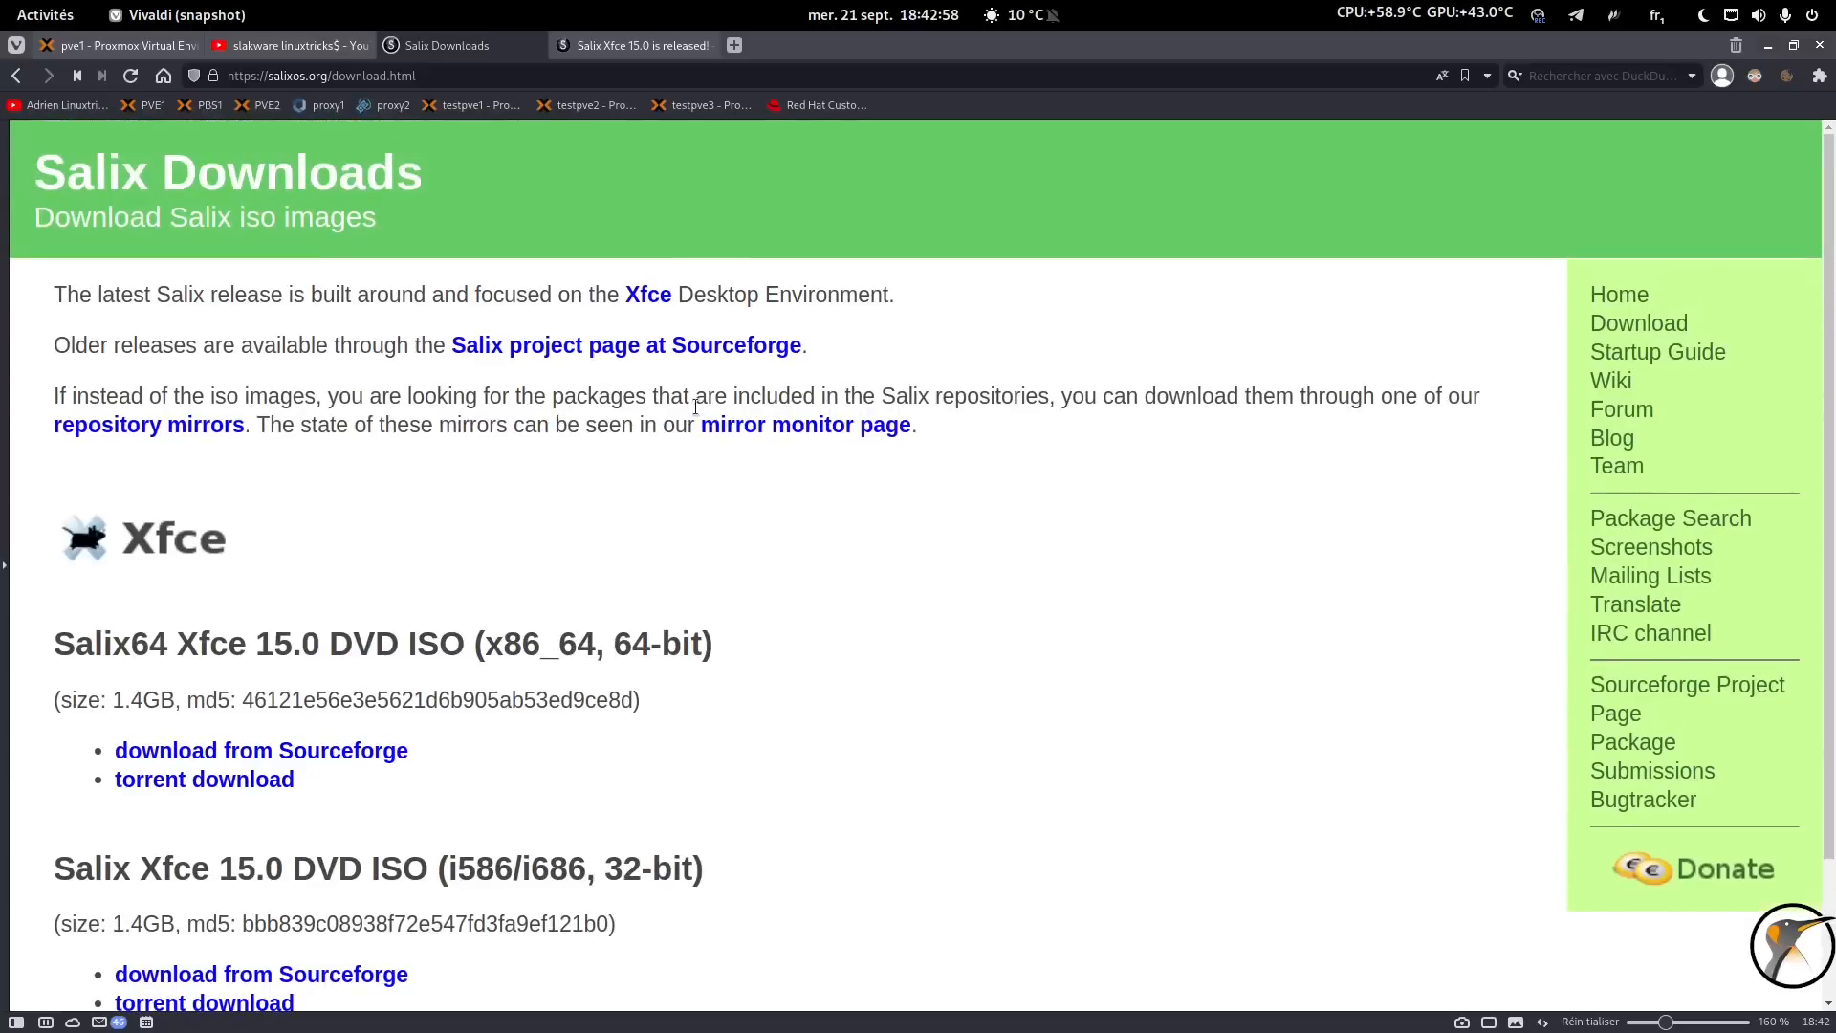
left_click(1598, 302)
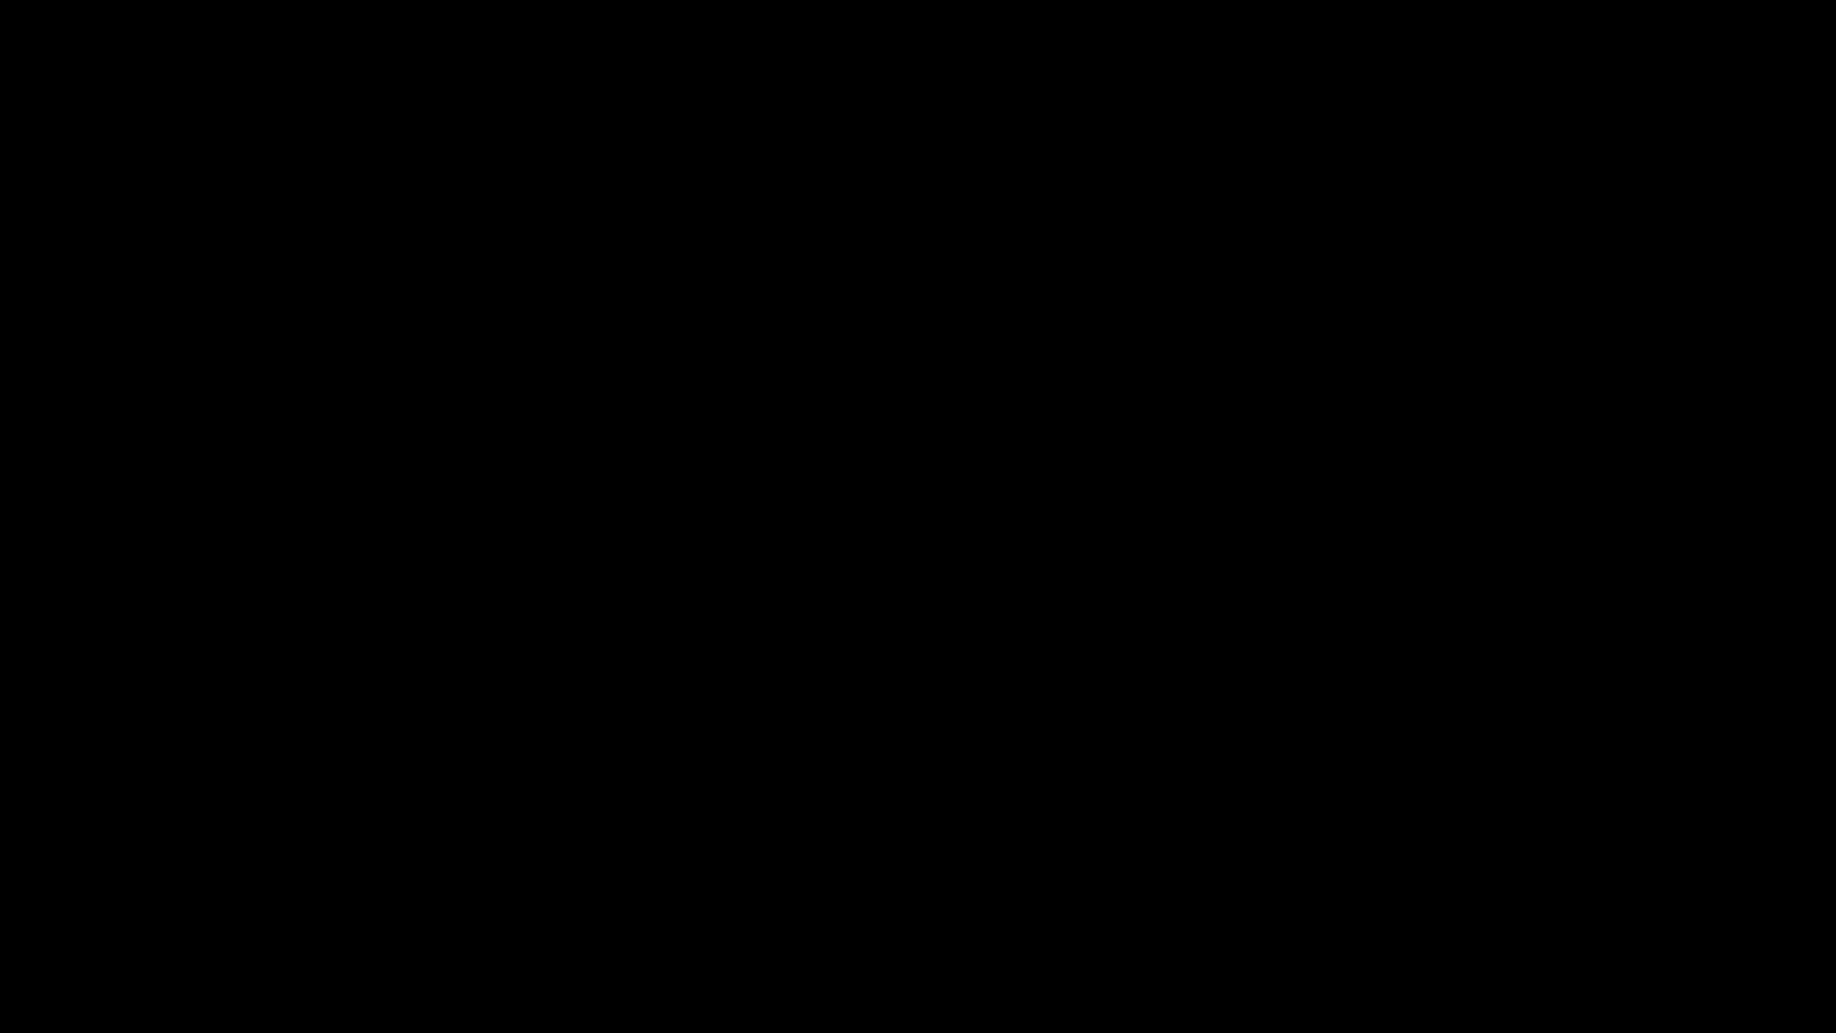
Boot from the USB disk and launch salix64-xfce-15.0.iso from the Ventoy menu.
key("Down")
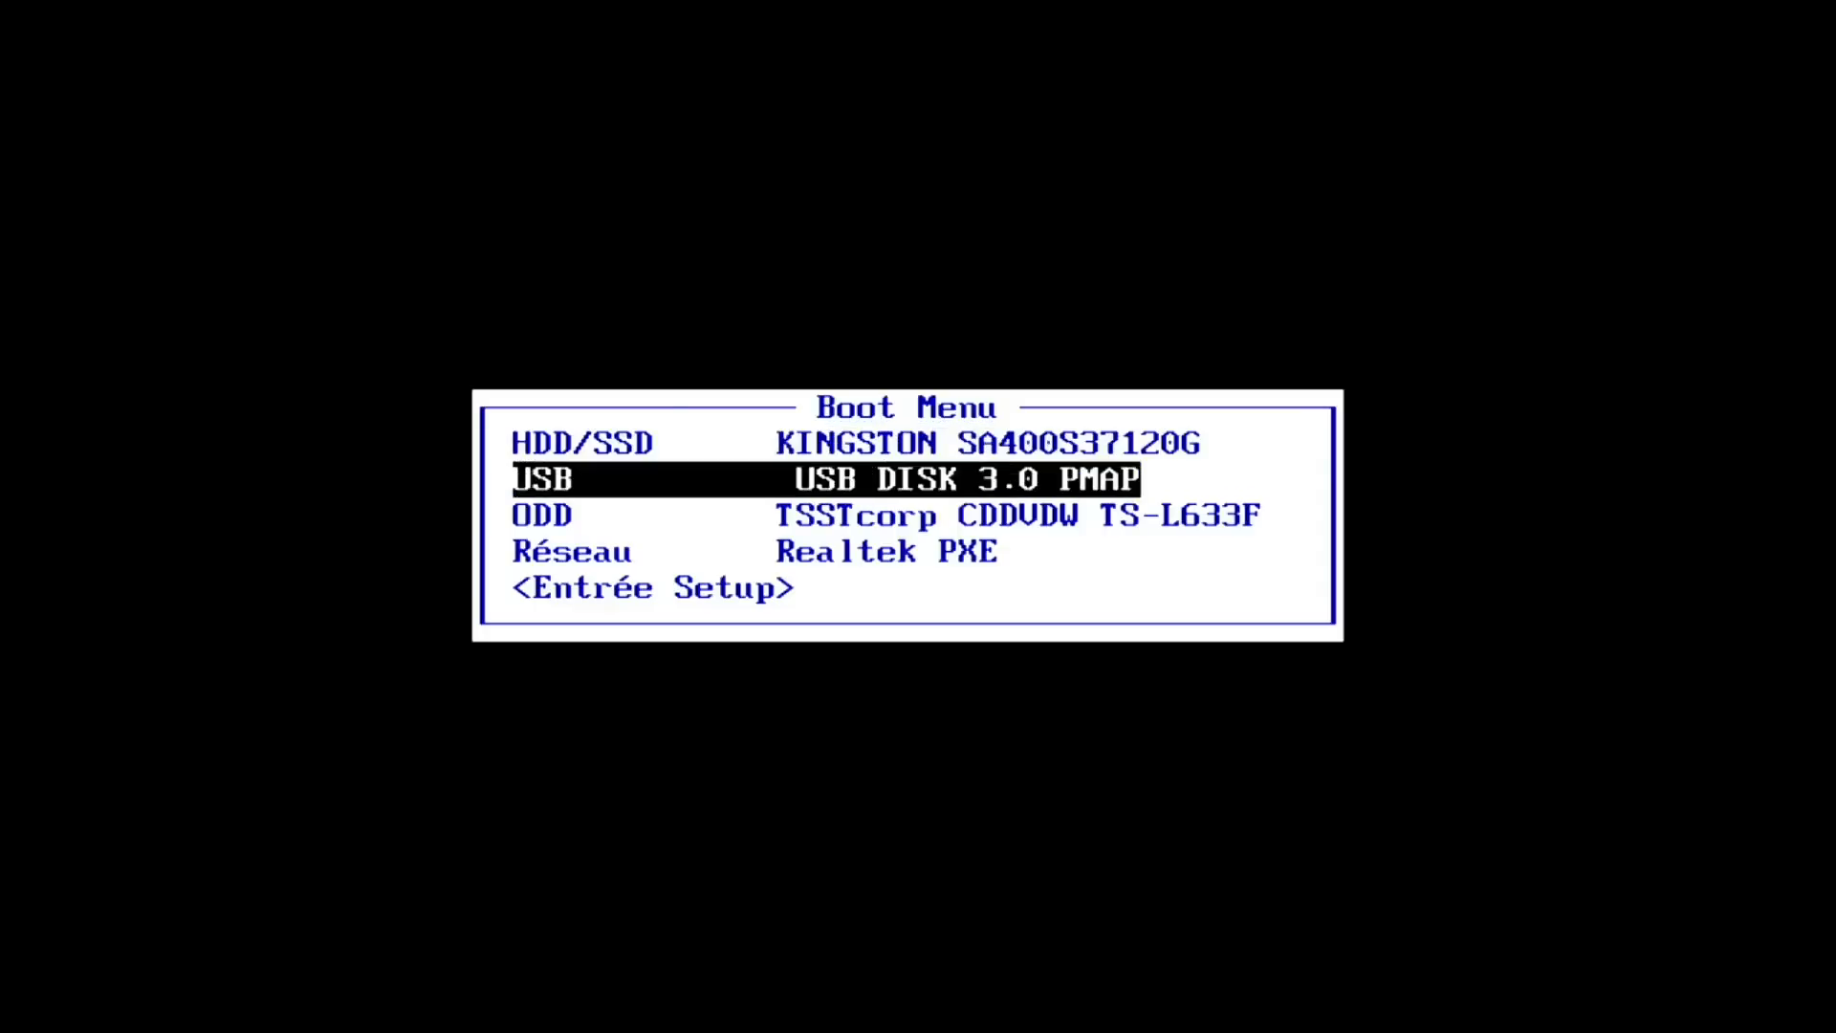
key("Return")
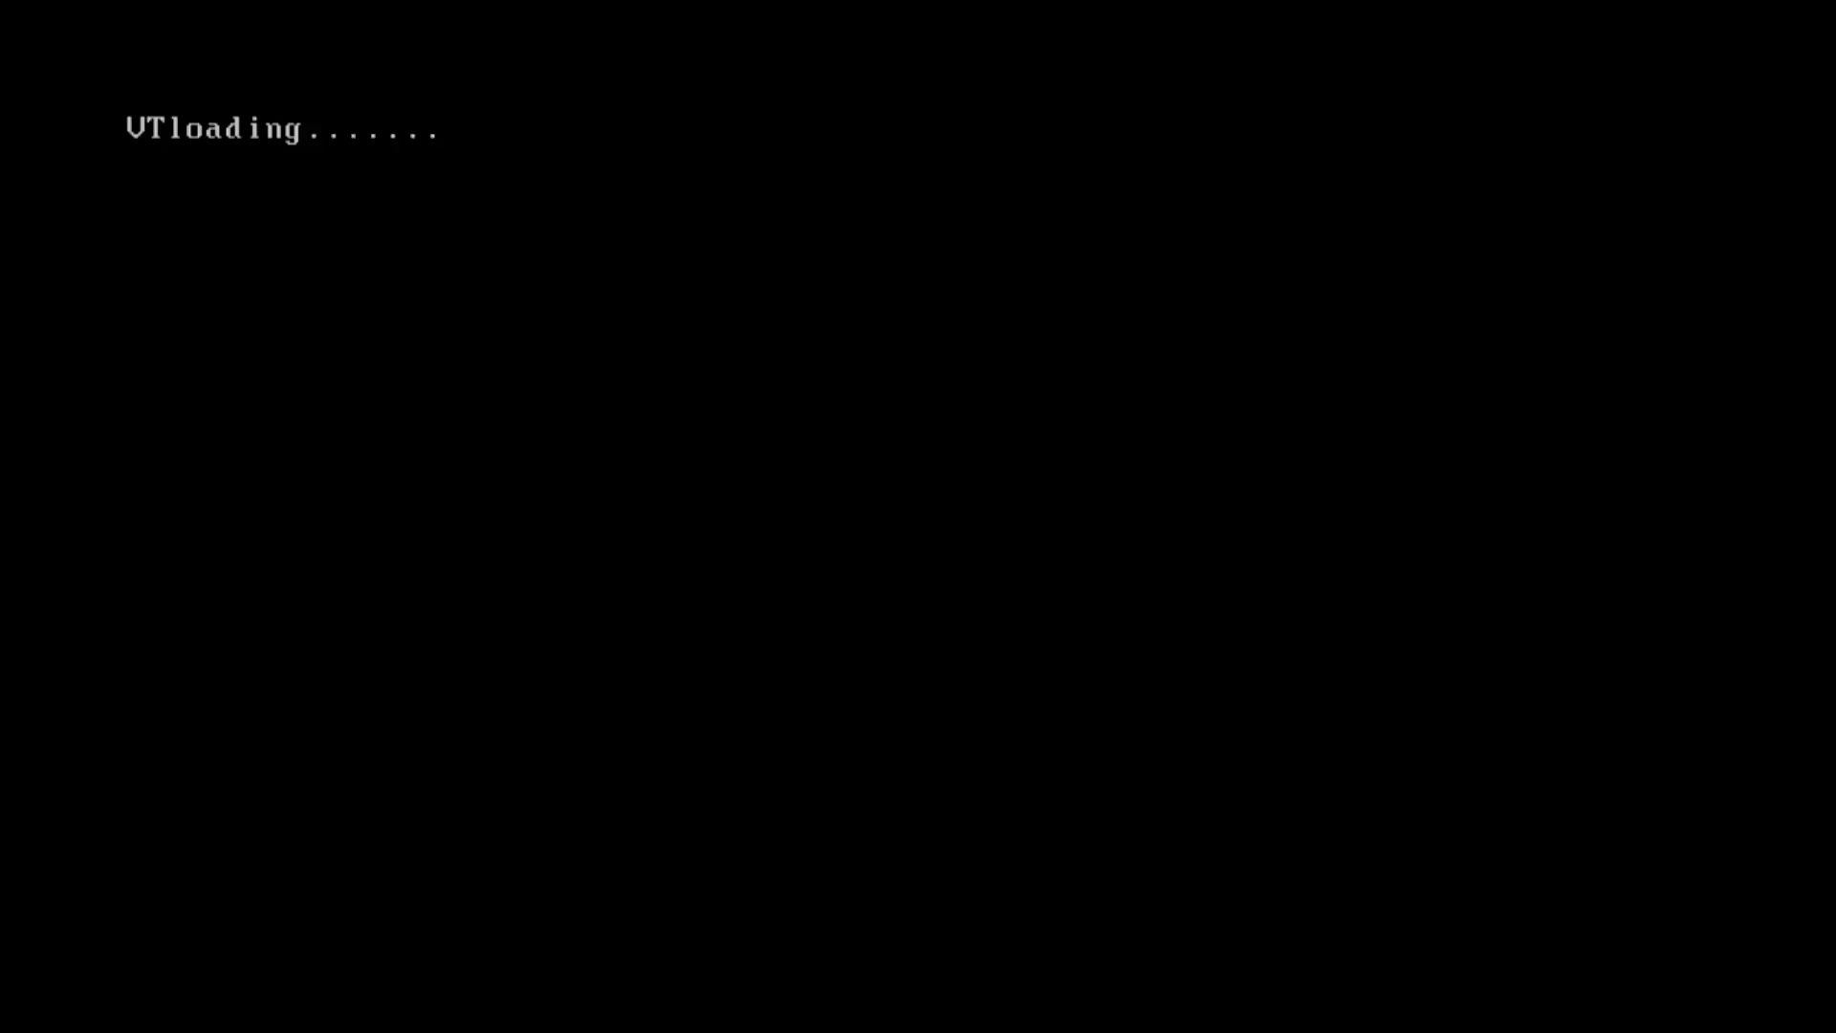
key("Down")
key("Down")
key("Down")
key("Down")
key("Down")
key("Down")
key("Down")
key("Down")
key("Down")
key("Down")
key("Down")
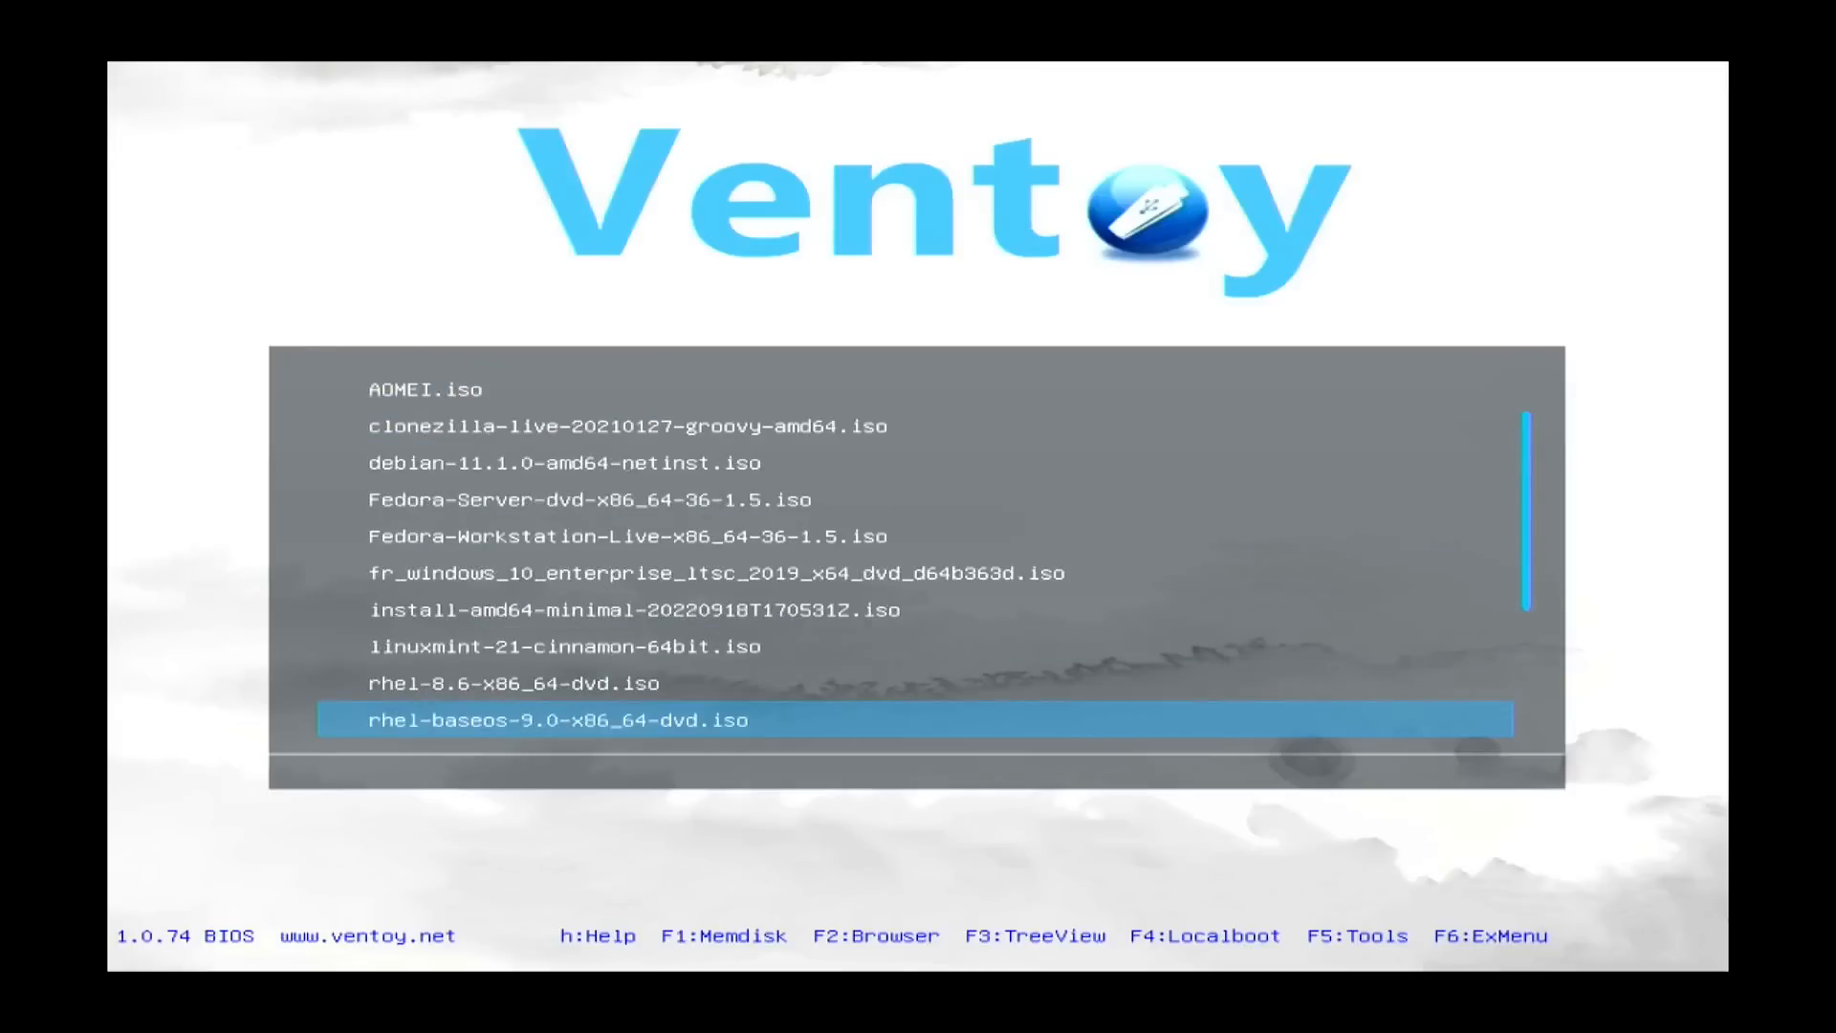
key("Down")
key("Down")
key("Up")
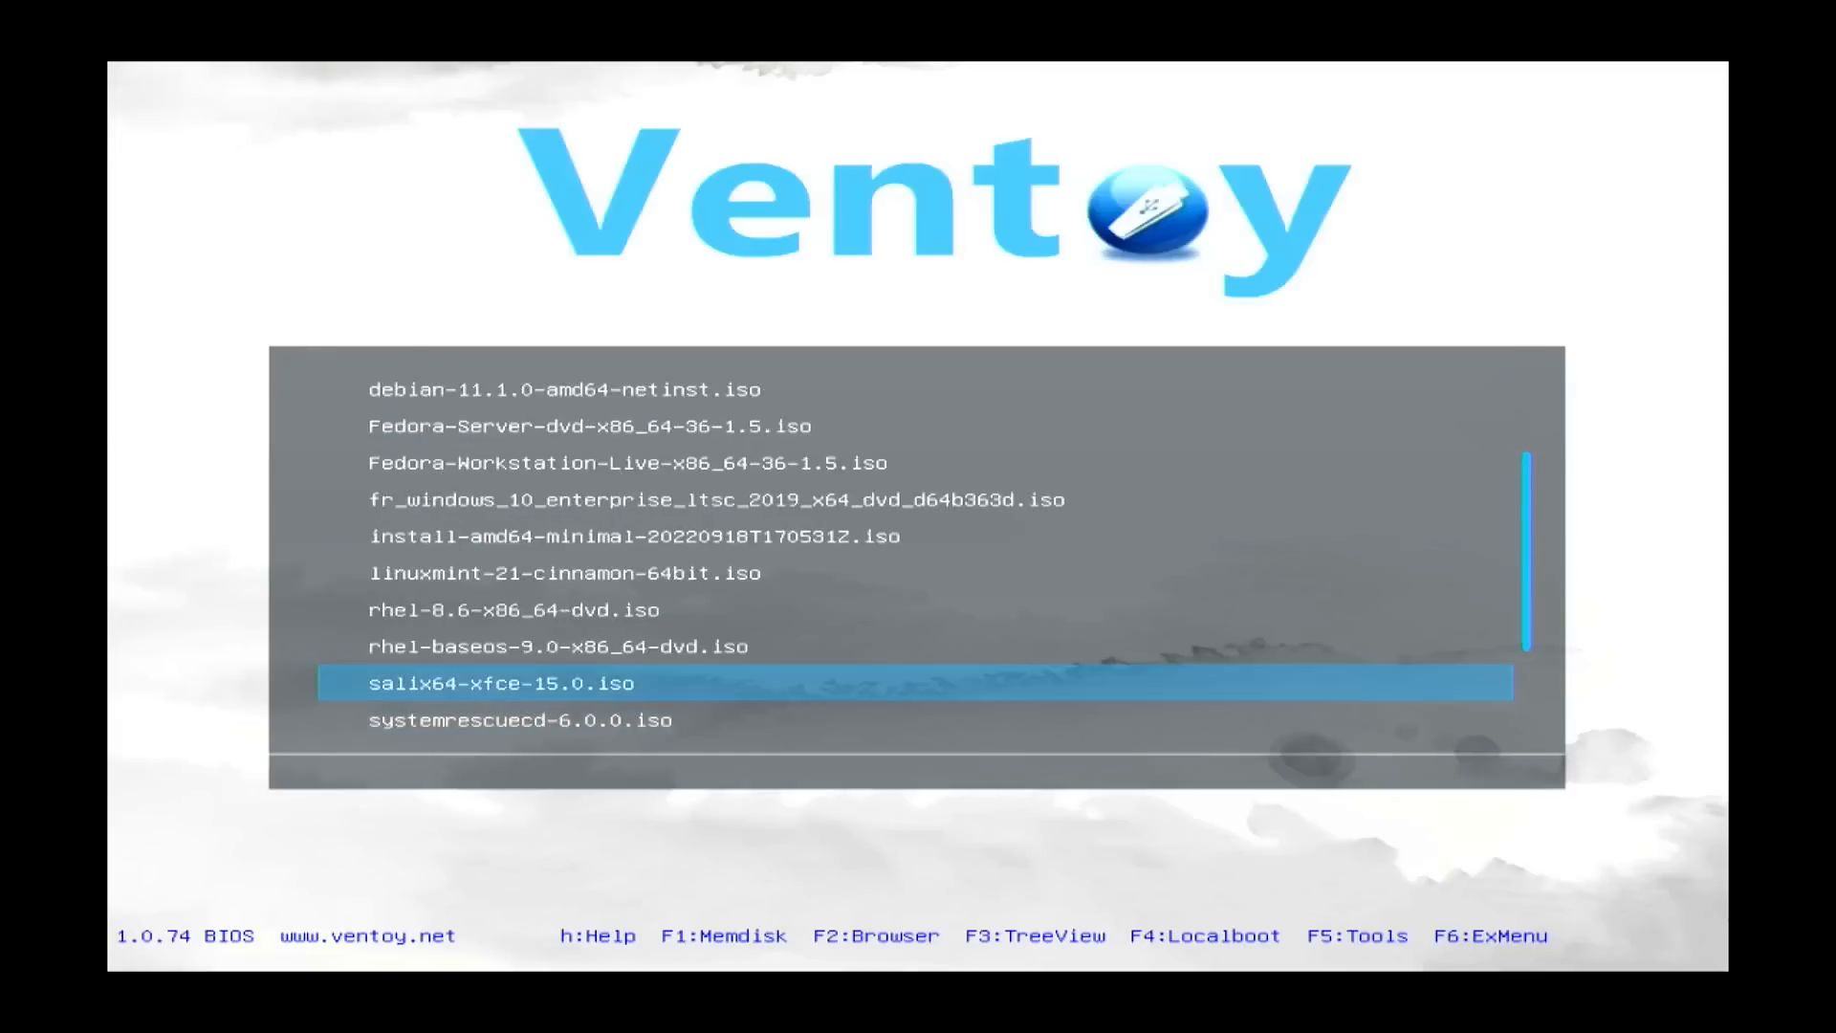
key("Return")
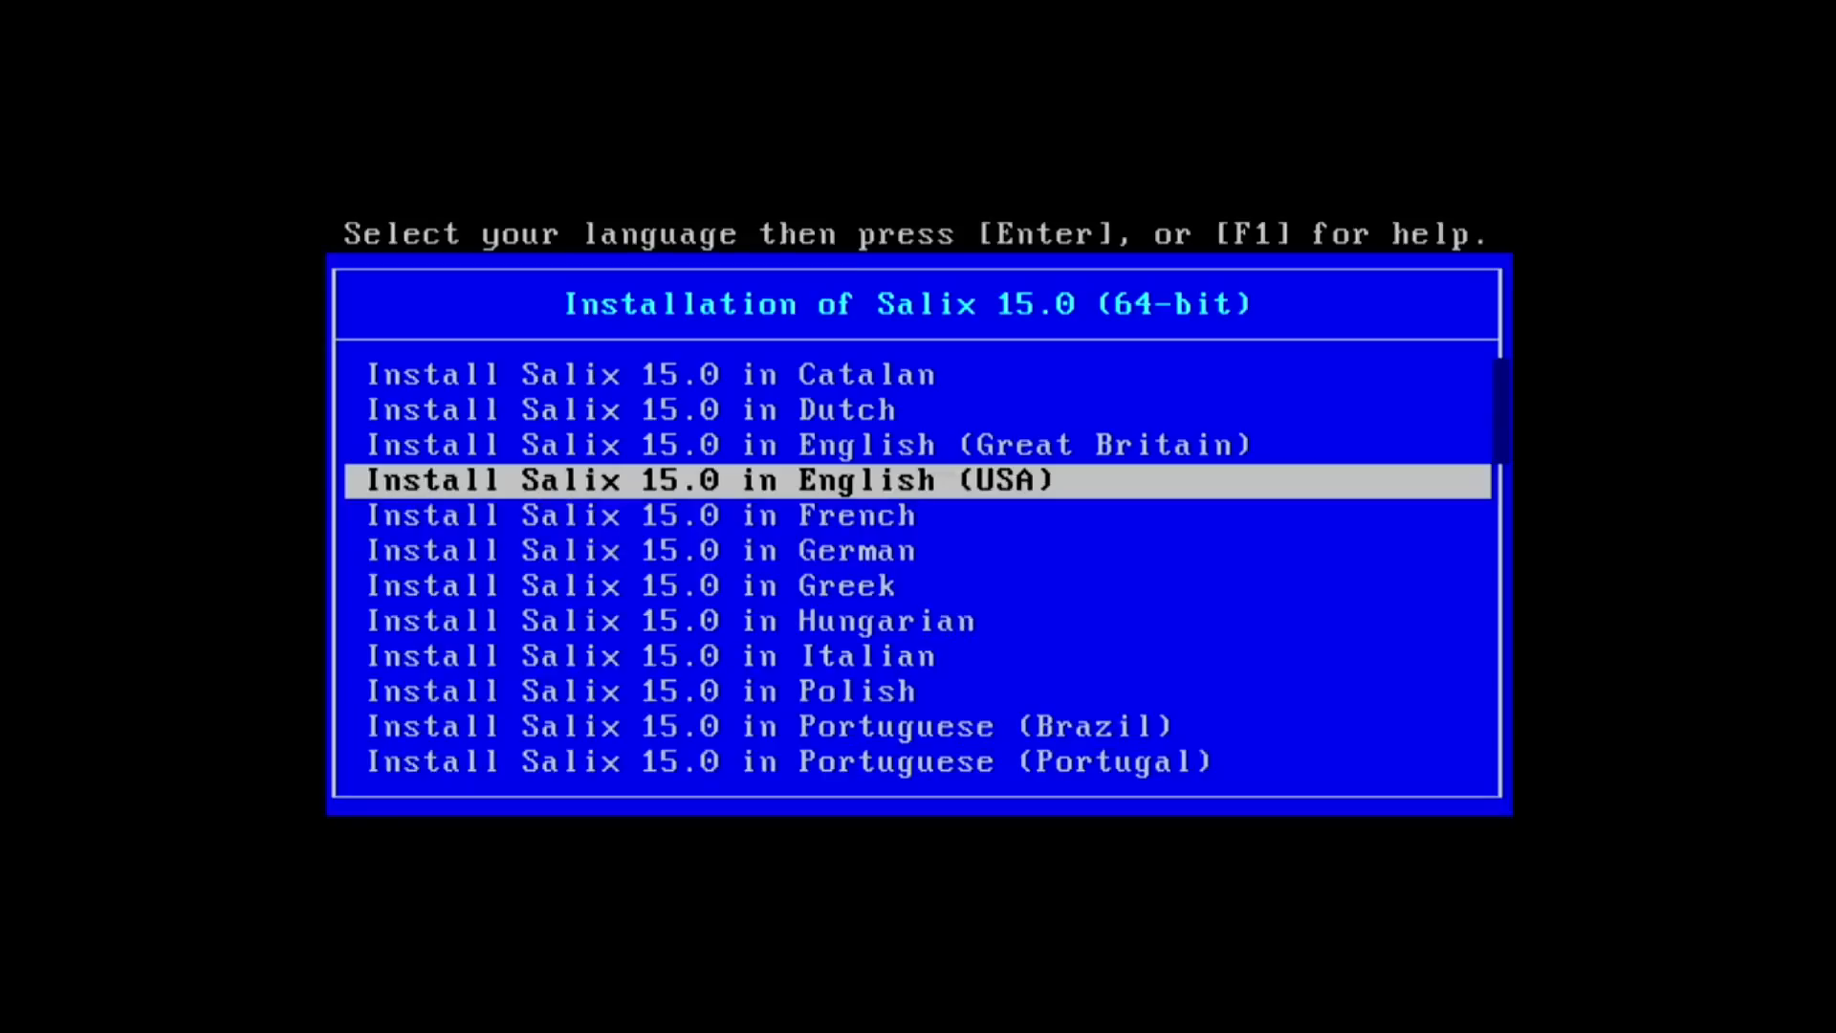
Boot the 'Install Salix 15.0 in French' entry.
key("Down")
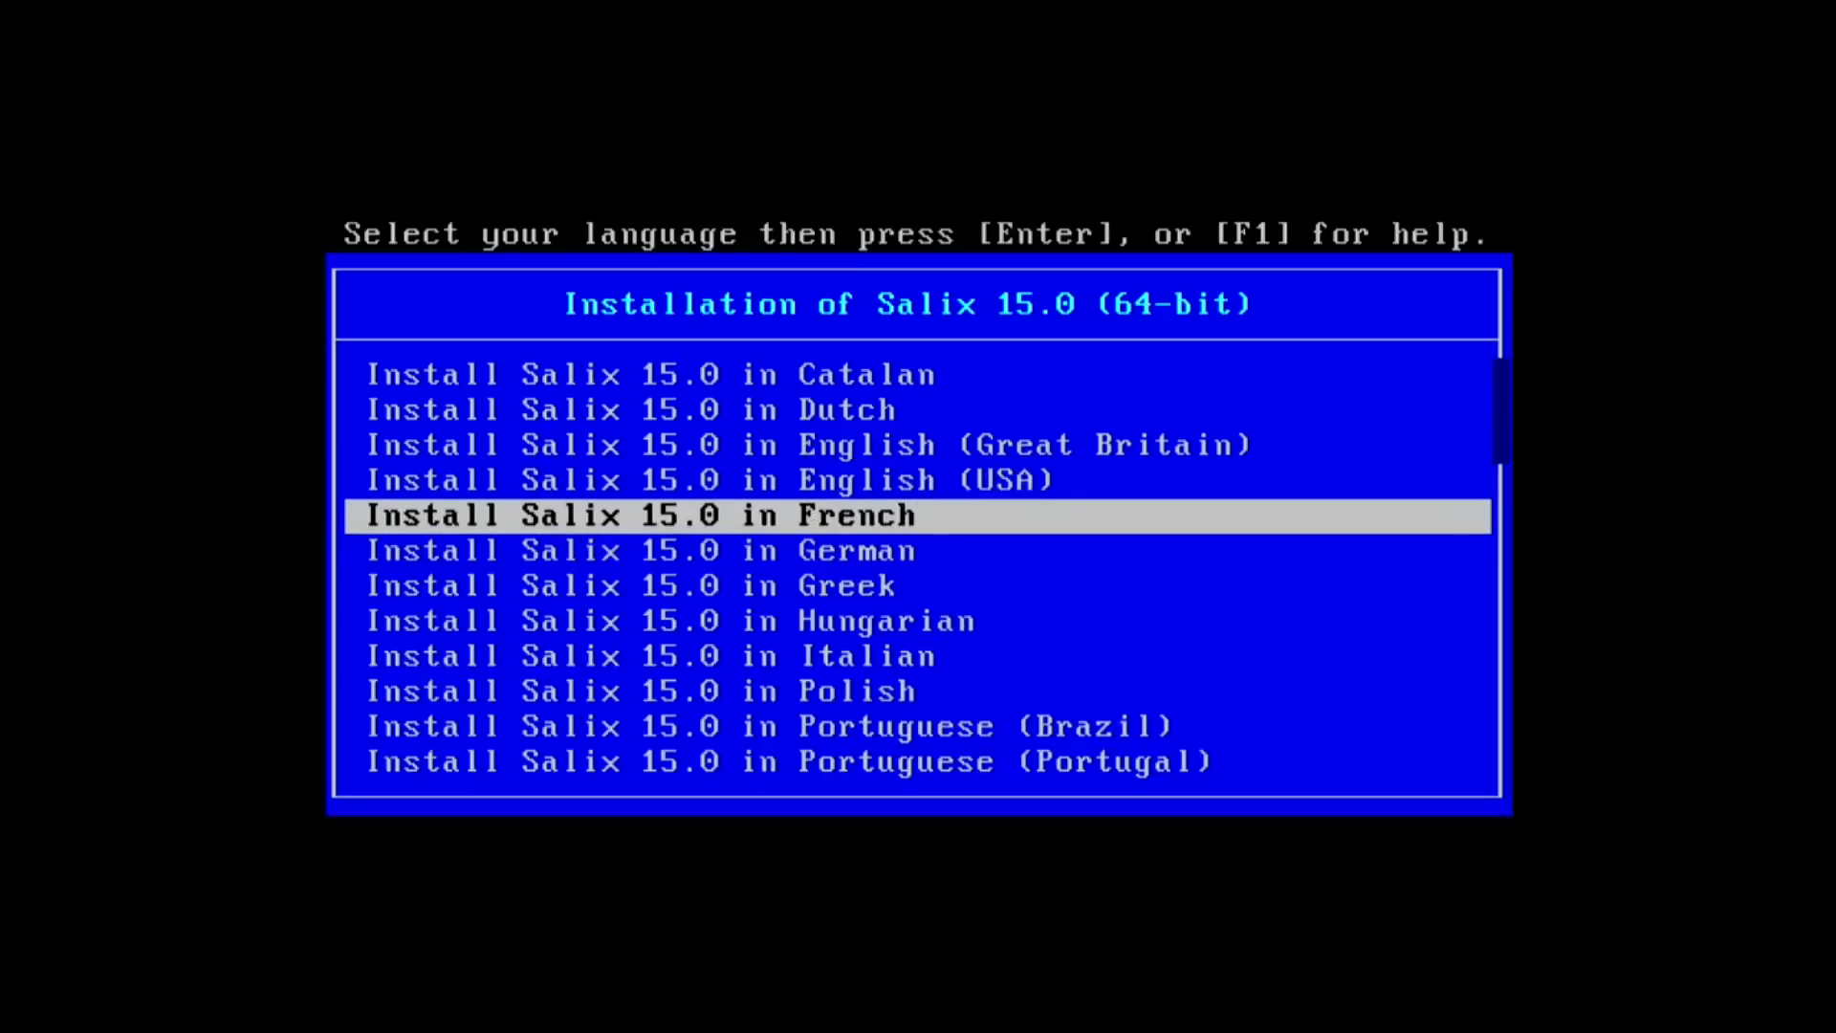
key("Return")
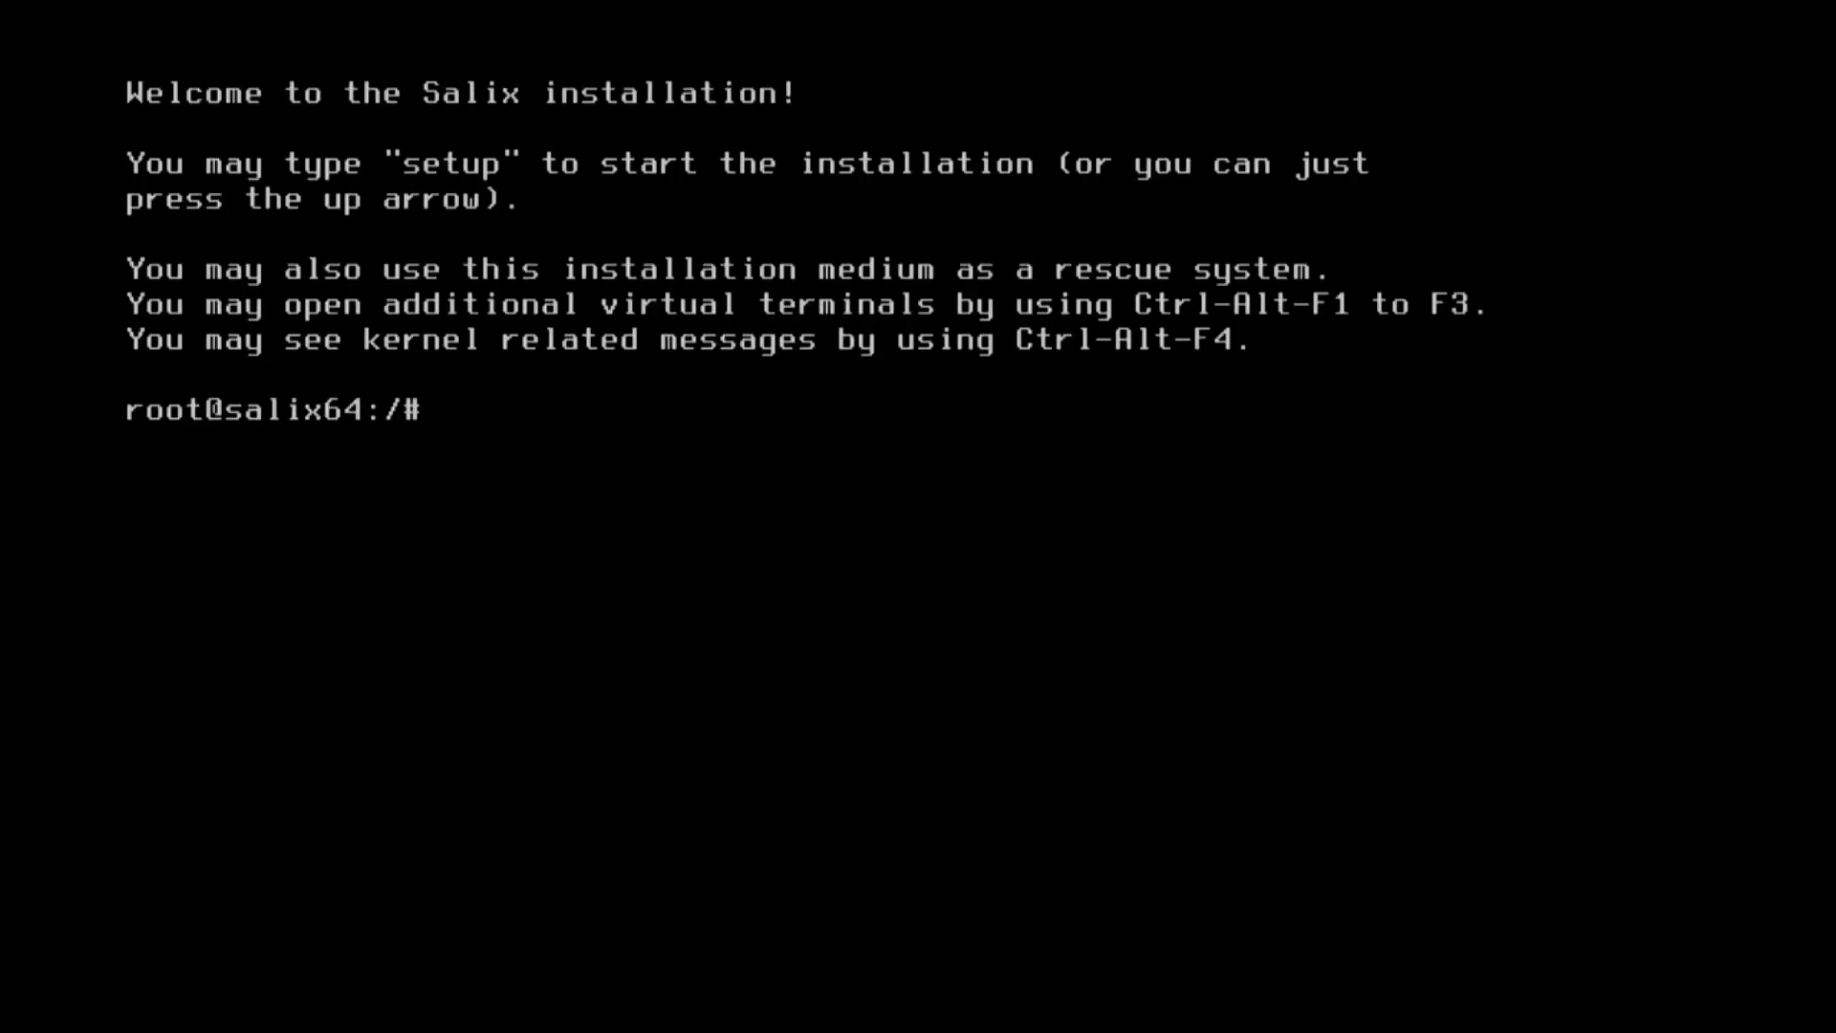
Run setup, keep the fr.map keyboard layout and choose the INSTALL option.
type("setup")
key("Return")
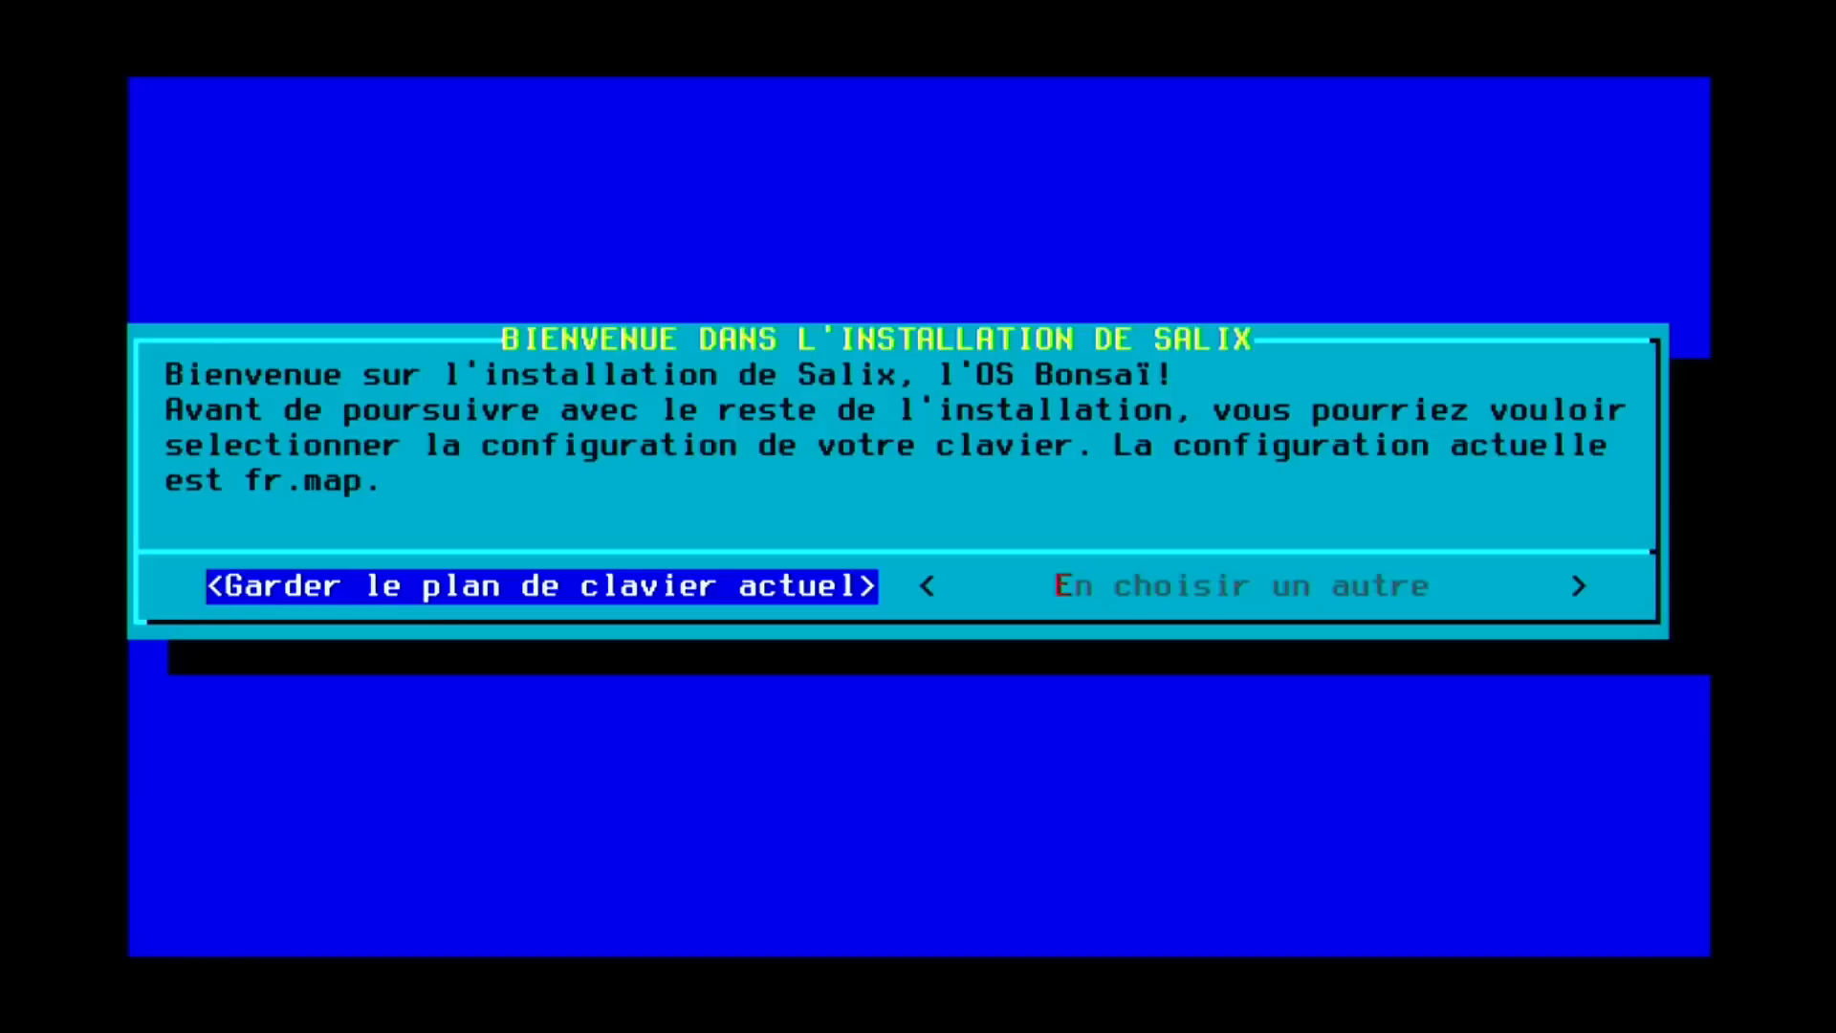
key("Return")
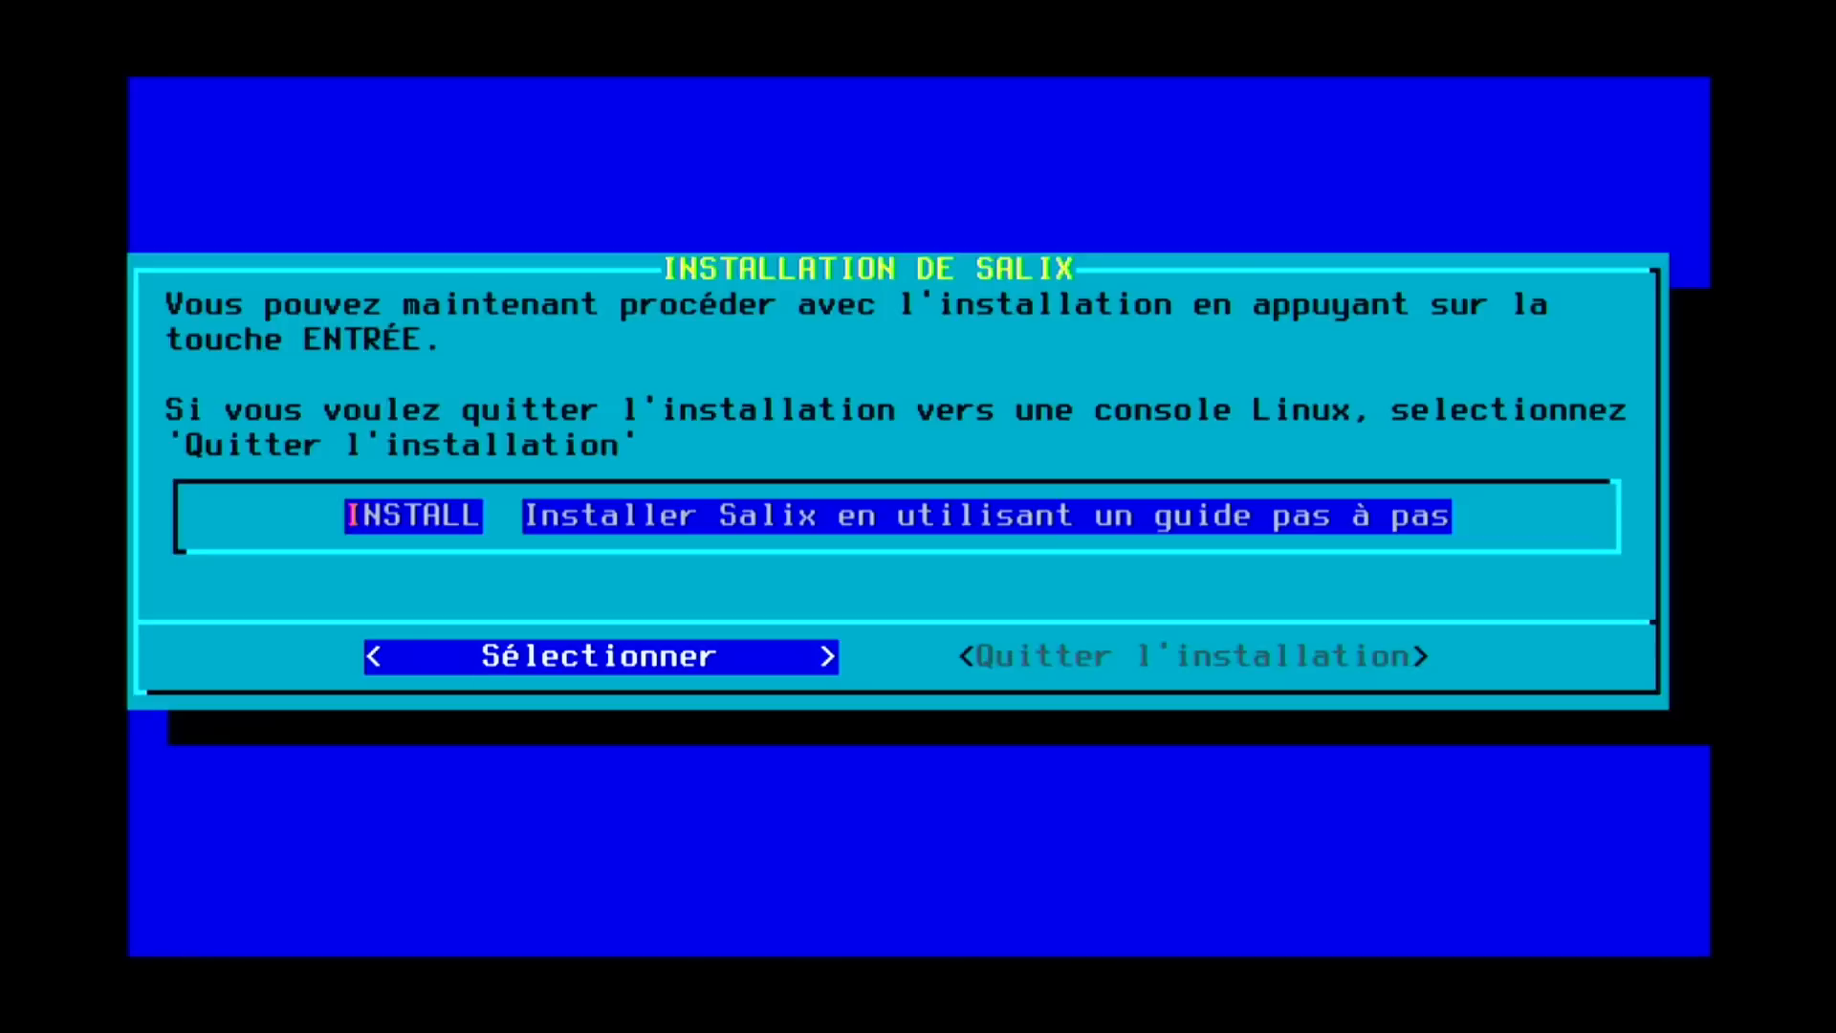
key("Return")
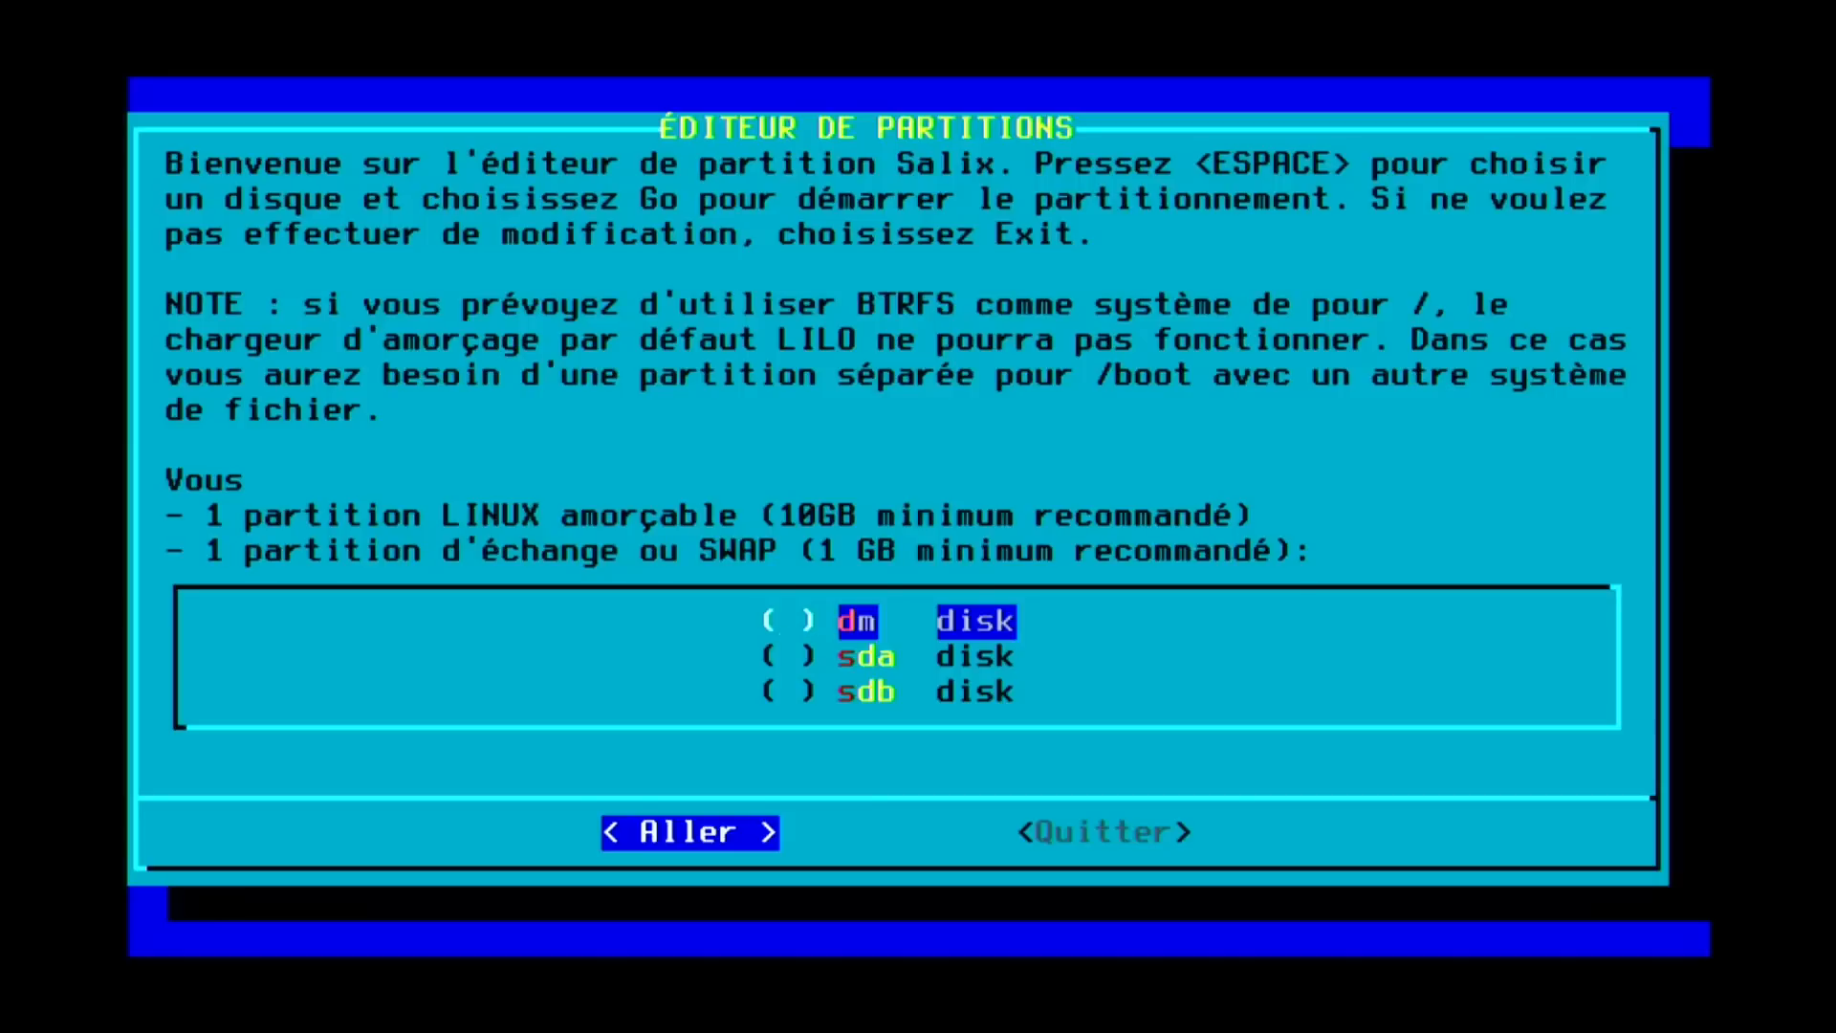
Open sda in cfdisk and delete its existing sda2 and sda1 partitions.
key("Down")
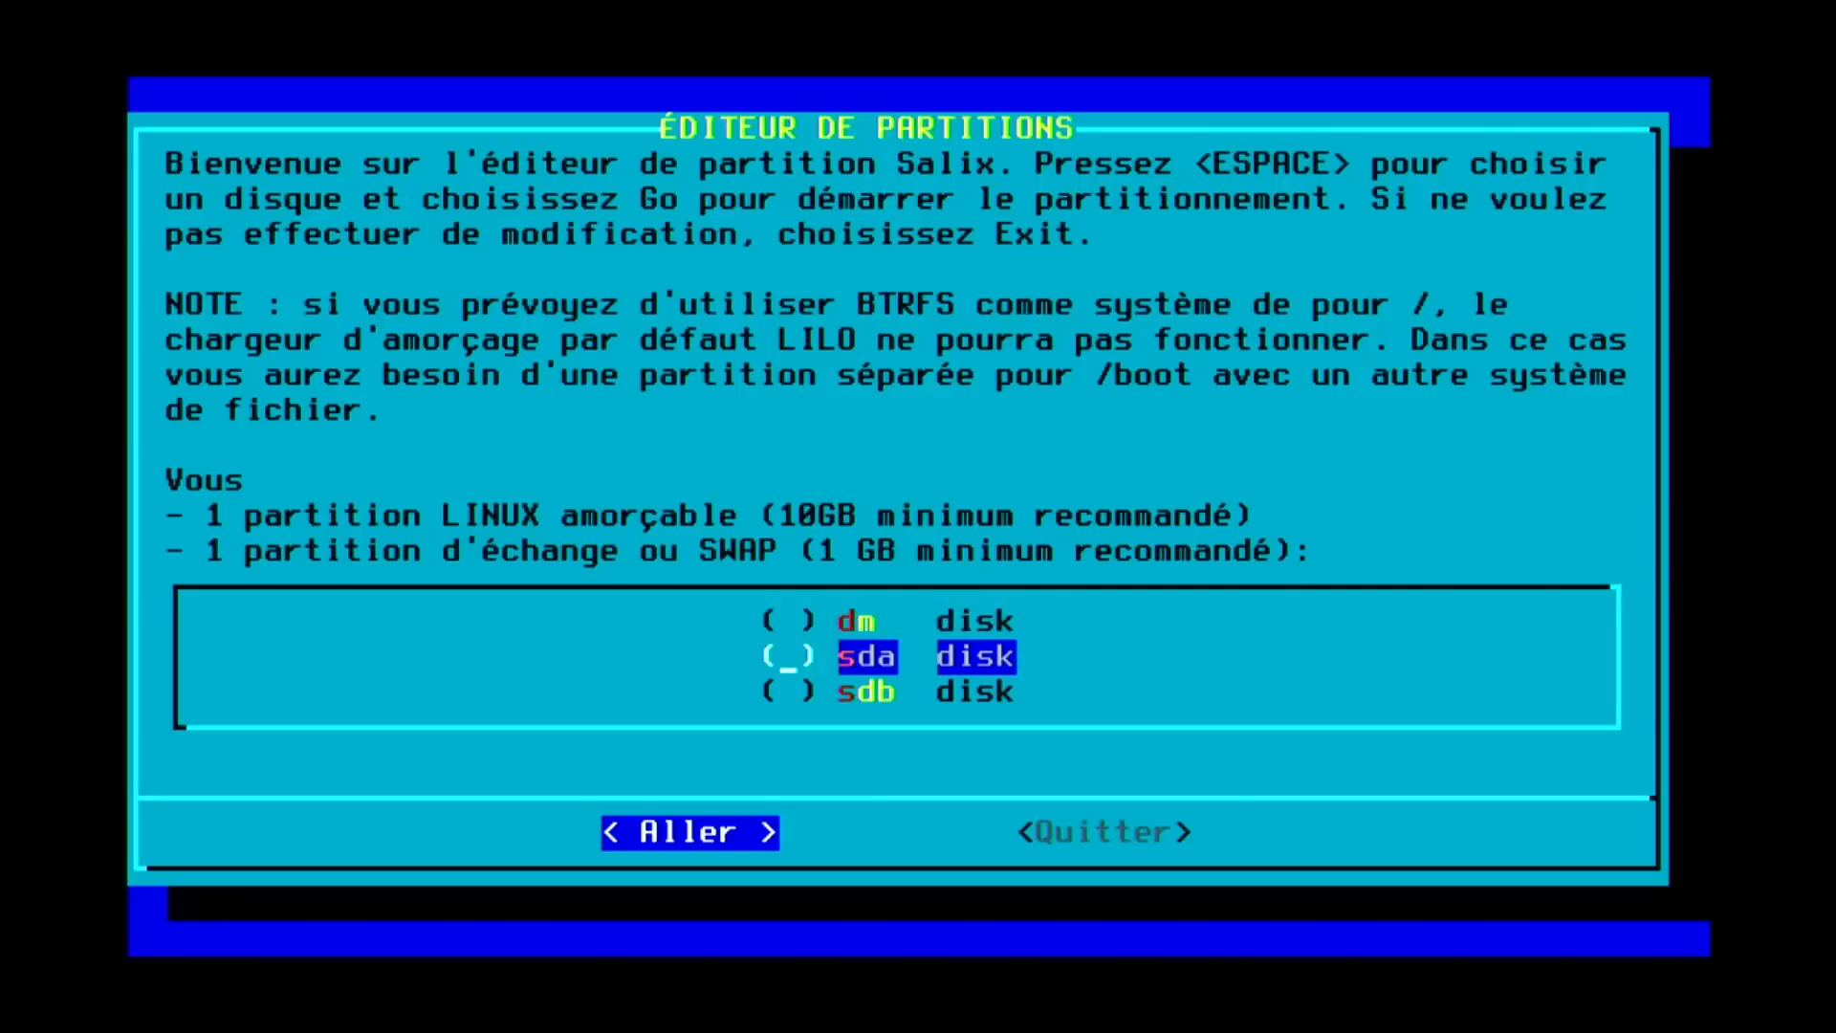
key("space")
key("Return")
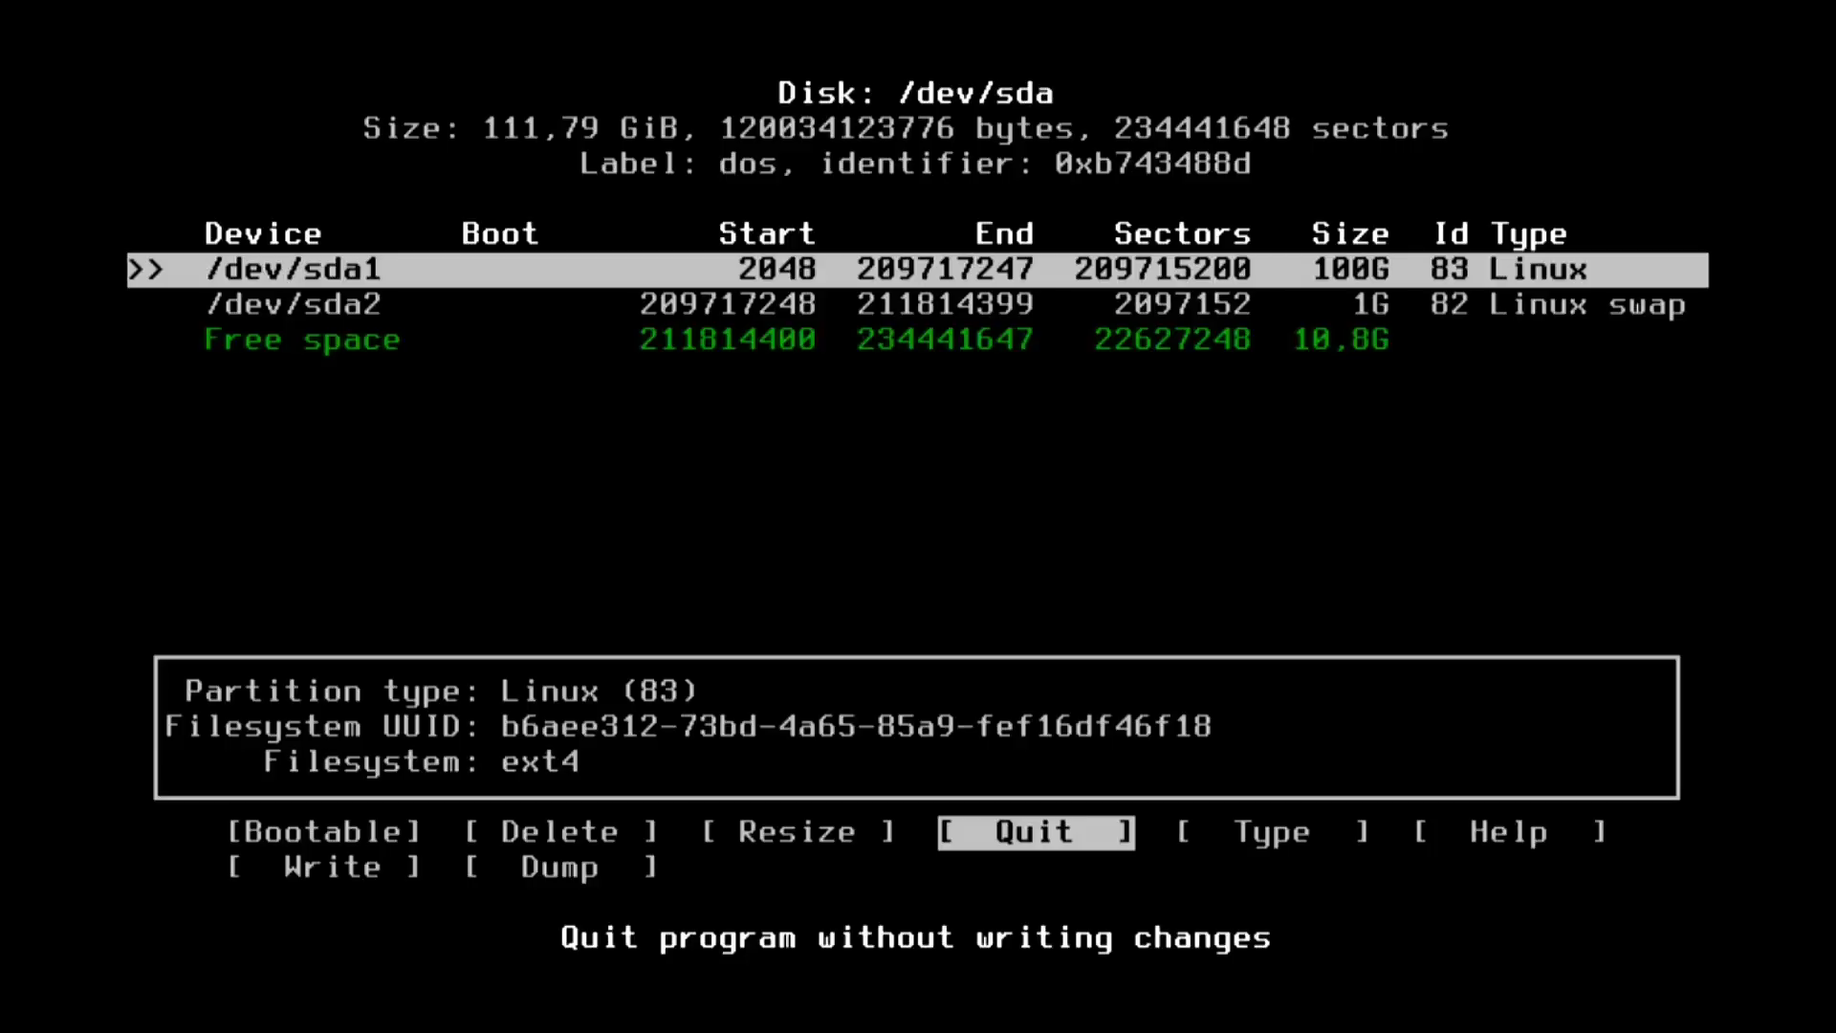
key("Down")
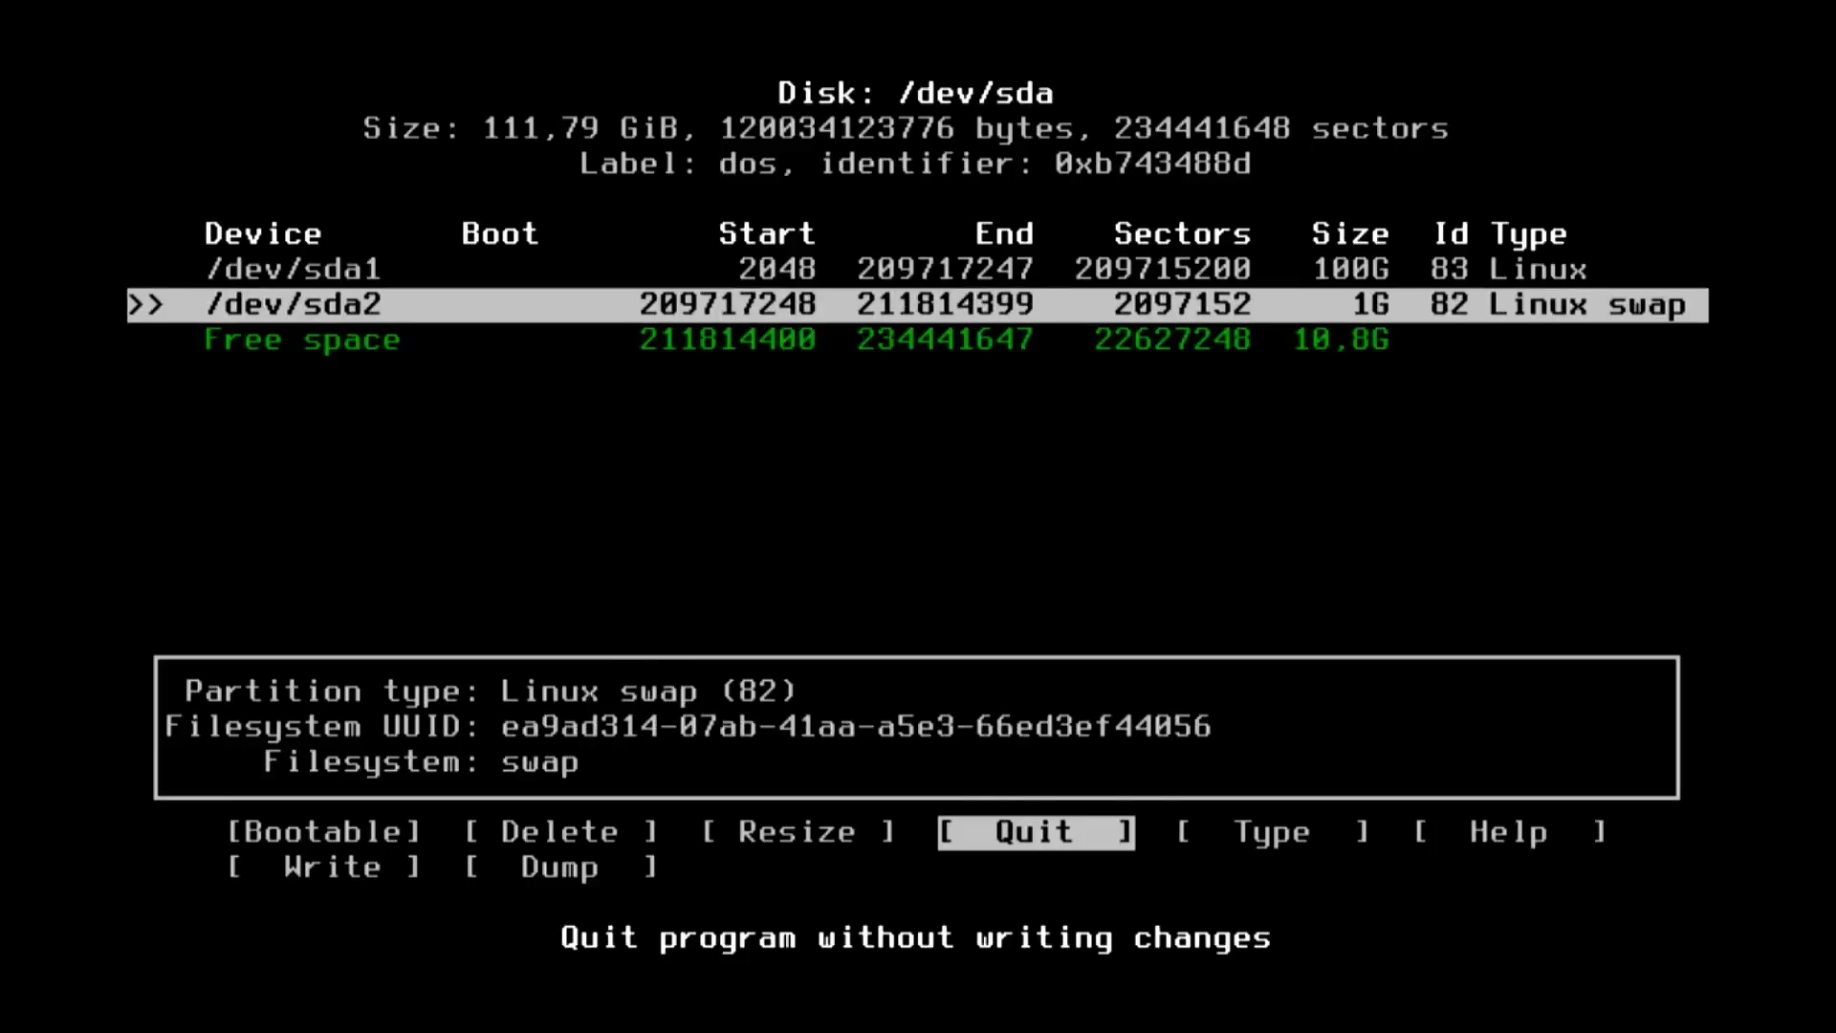
key("Left")
key("Left")
key("Return")
key("Up")
key("Left")
key("Left")
key("Return")
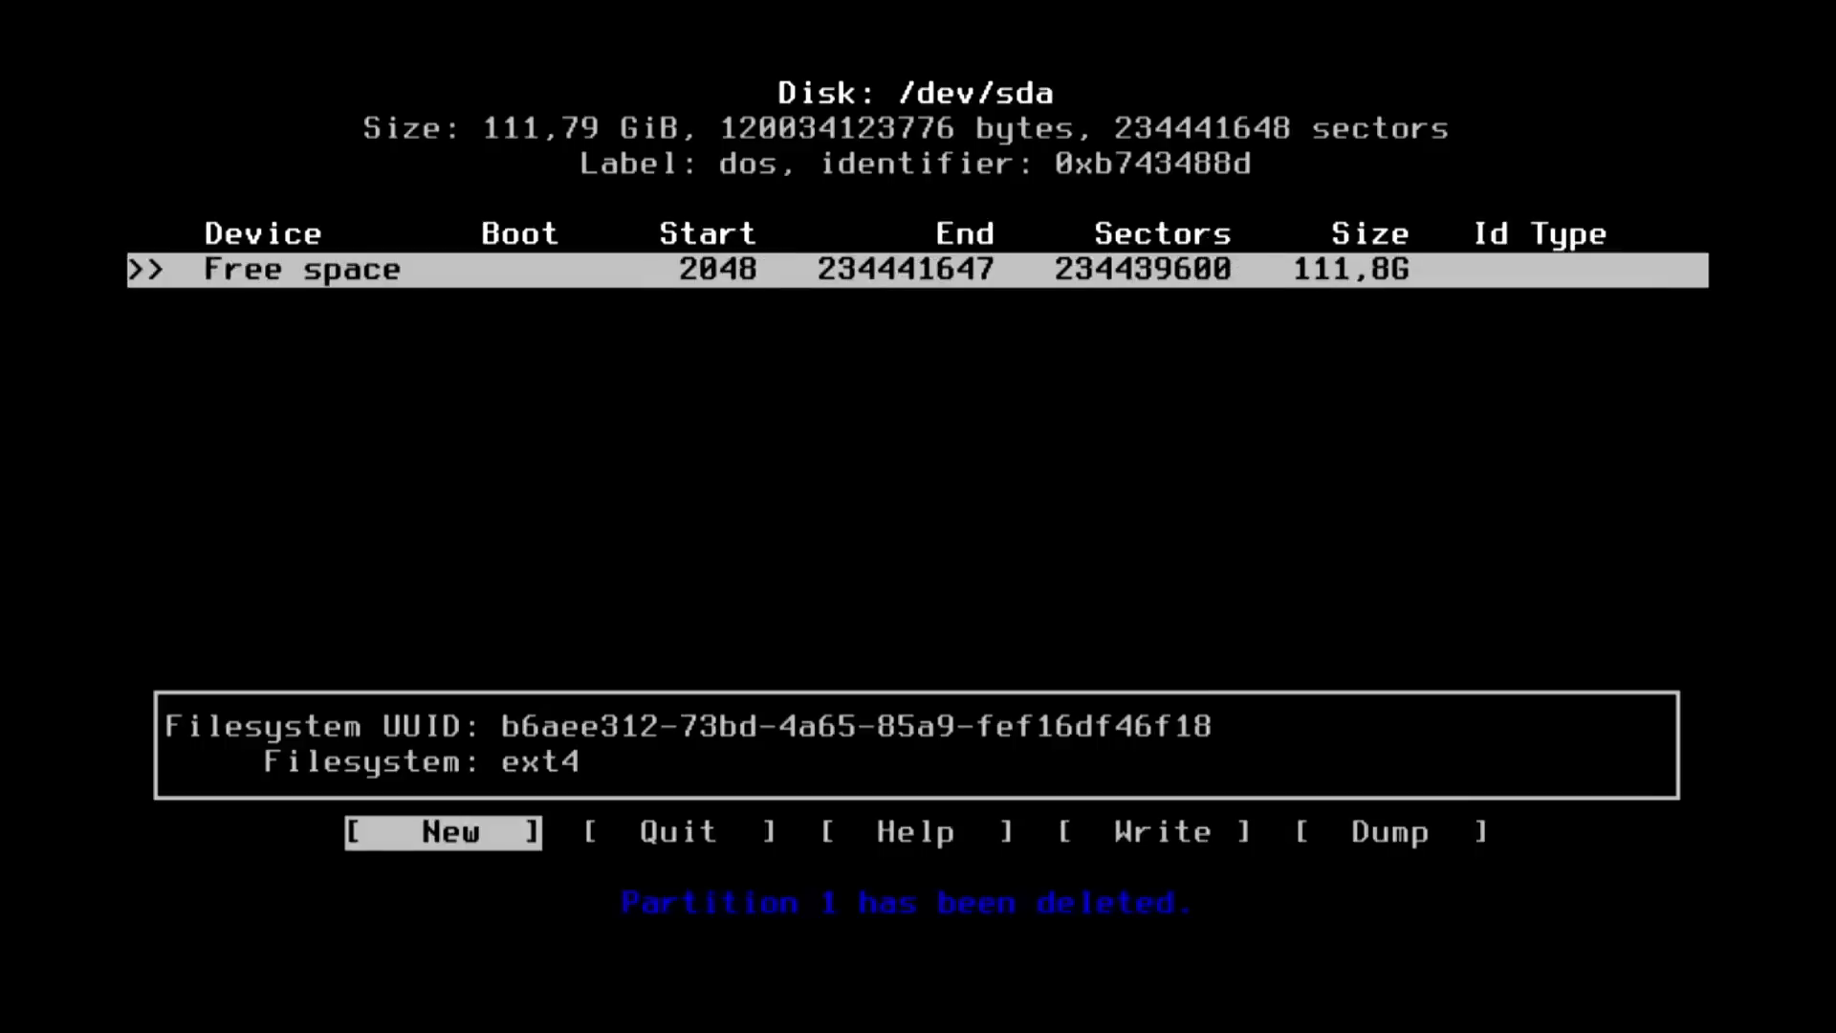
Create primary partitions of 50G, 2G and the remaining free space.
key("Return")
key("BackSpace")
key("BackSpace")
key("BackSpace")
key("BackSpace")
key("BackSpace")
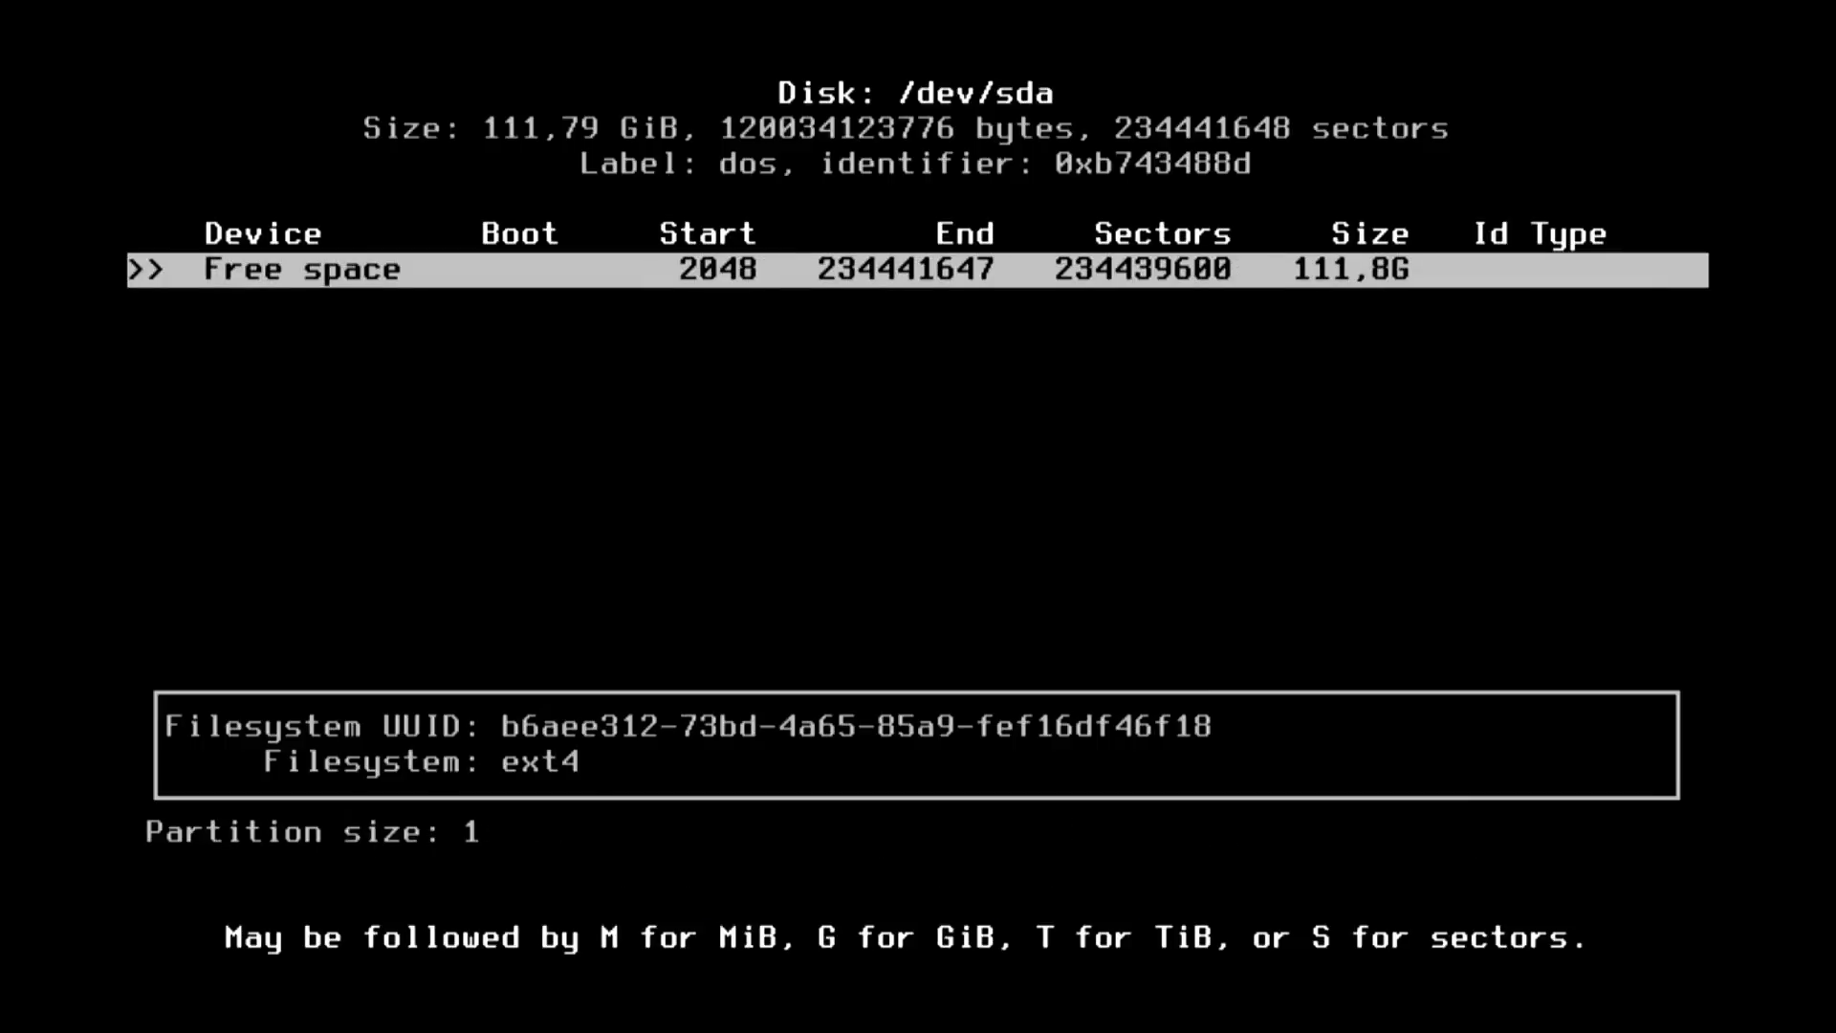
key("BackSpace")
type("50G")
key("Return")
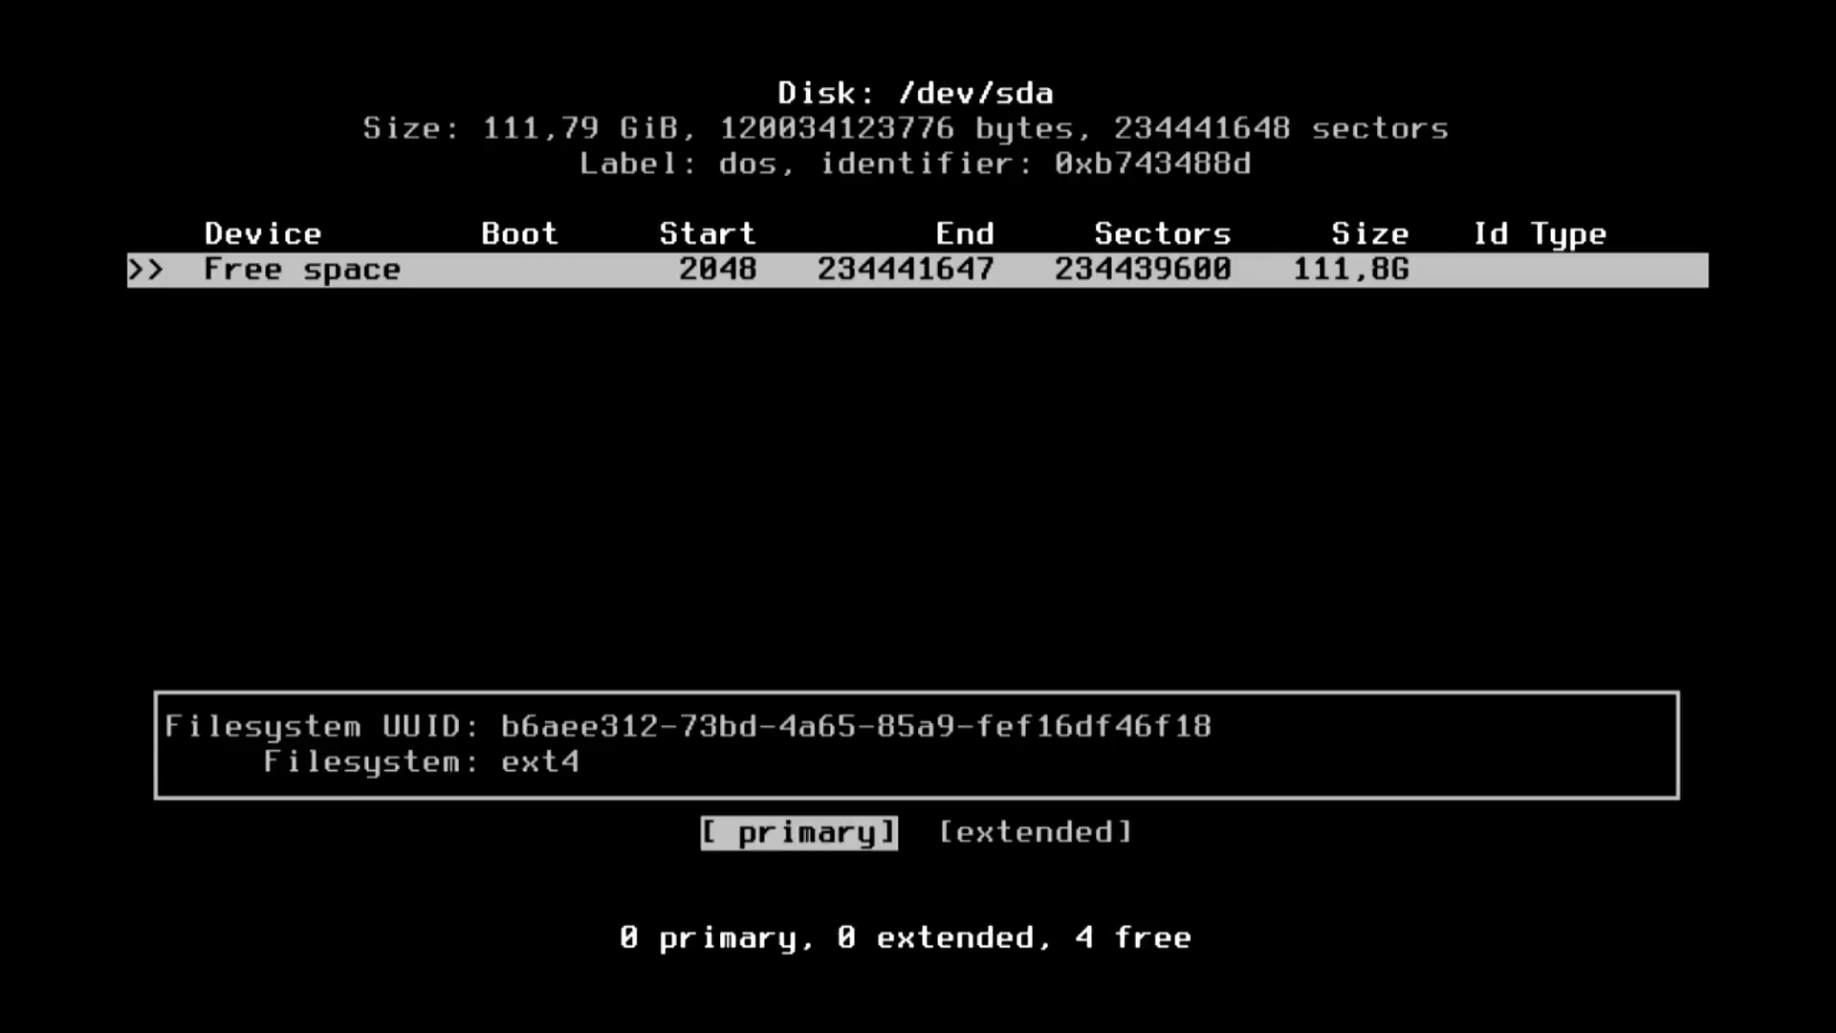
key("Return")
key("Down")
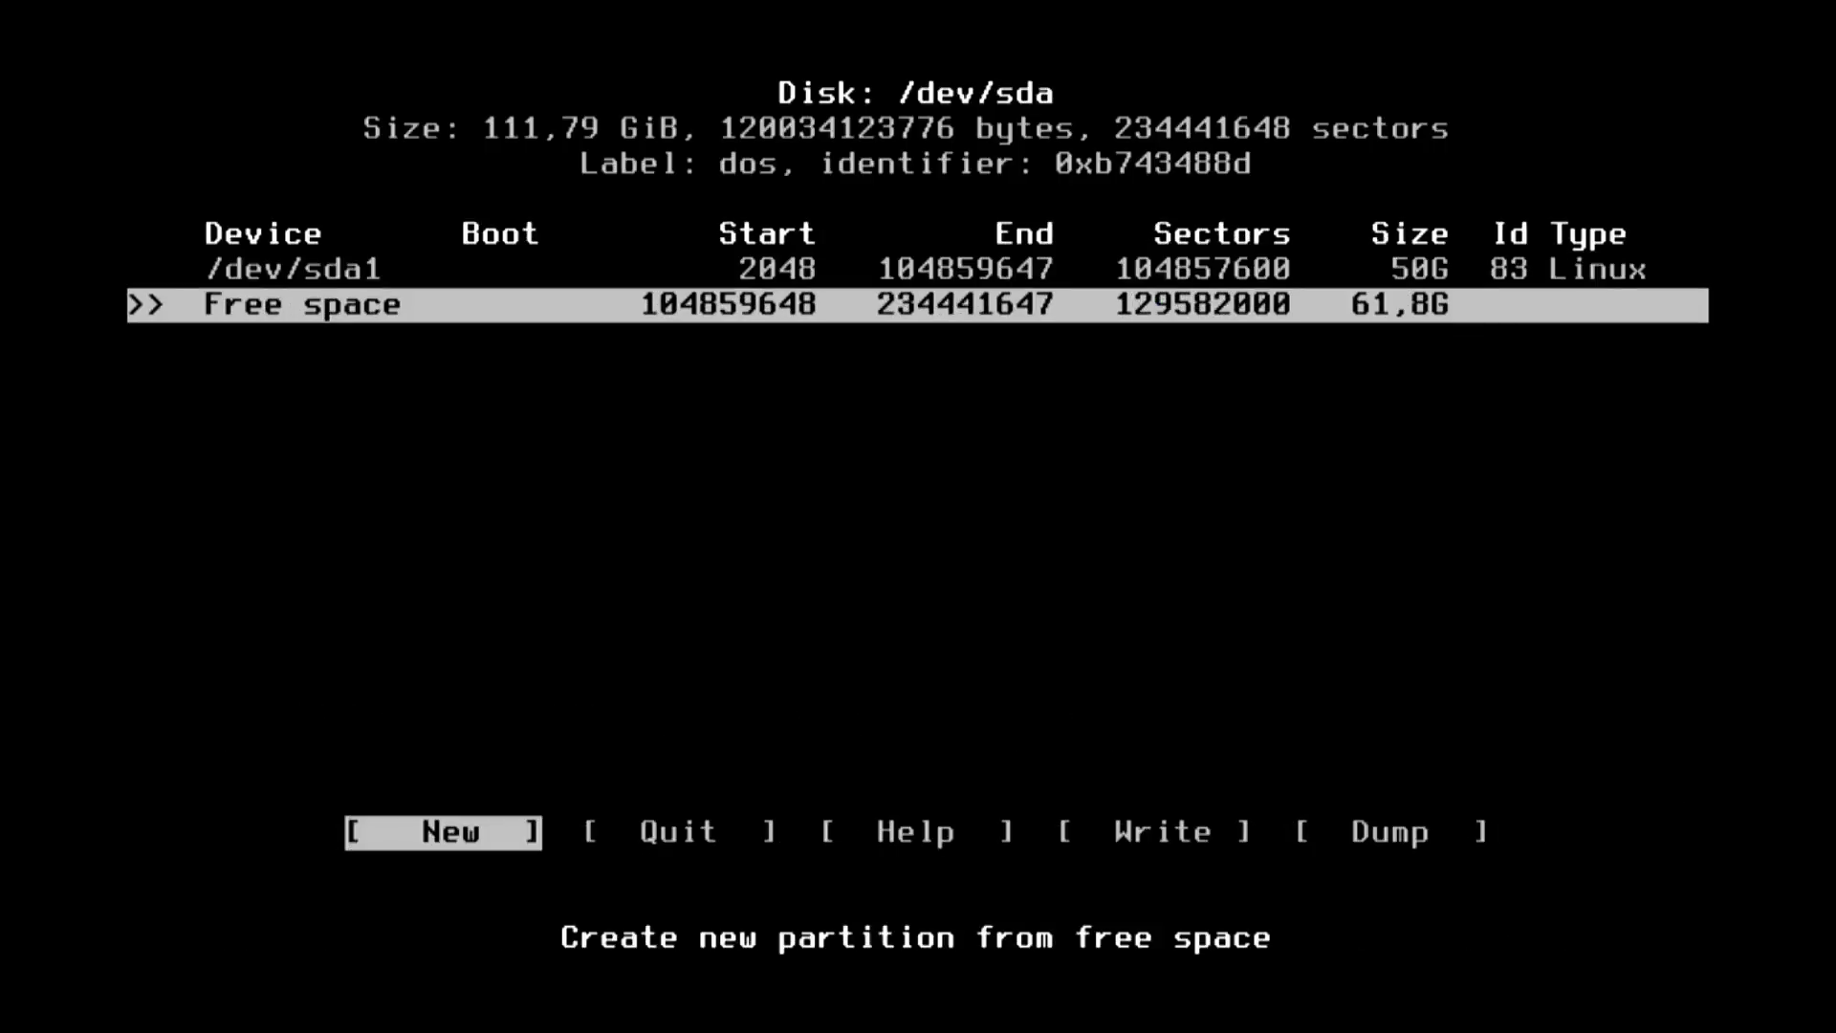
key("Return")
key("BackSpace")
key("BackSpace")
key("BackSpace")
key("BackSpace")
key("BackSpace")
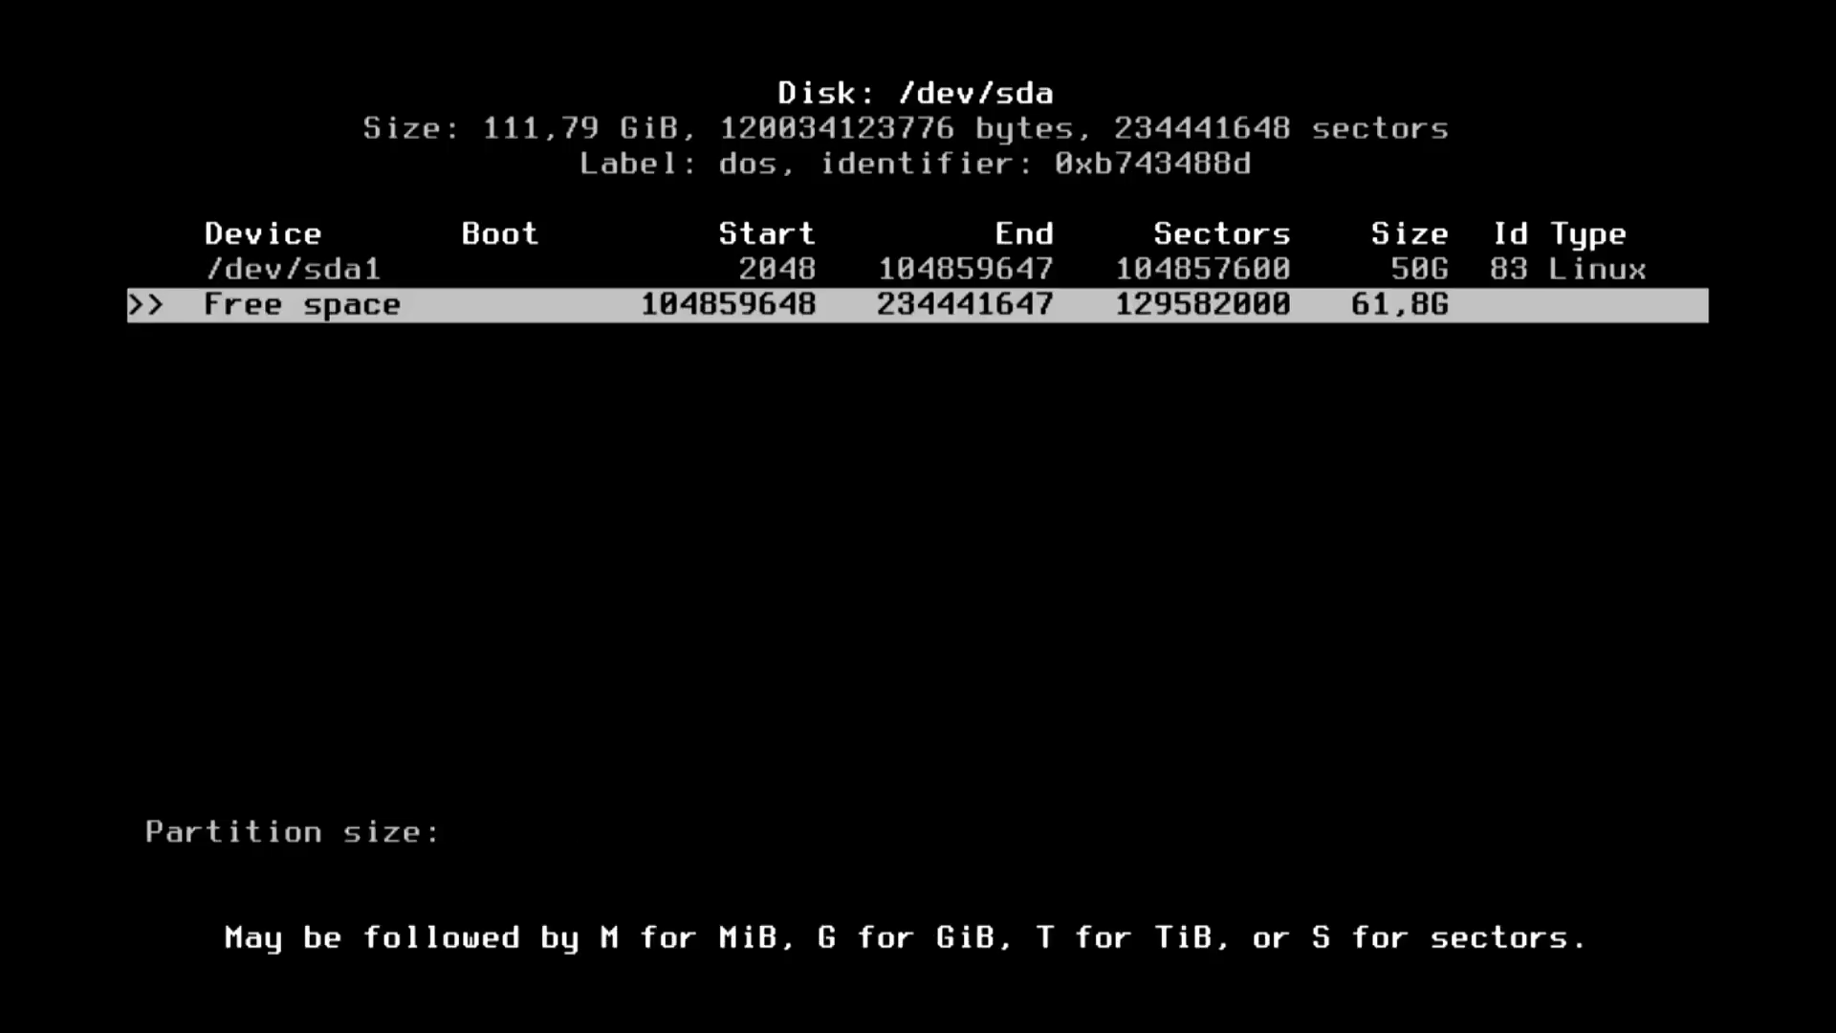
type("2G")
key("Return")
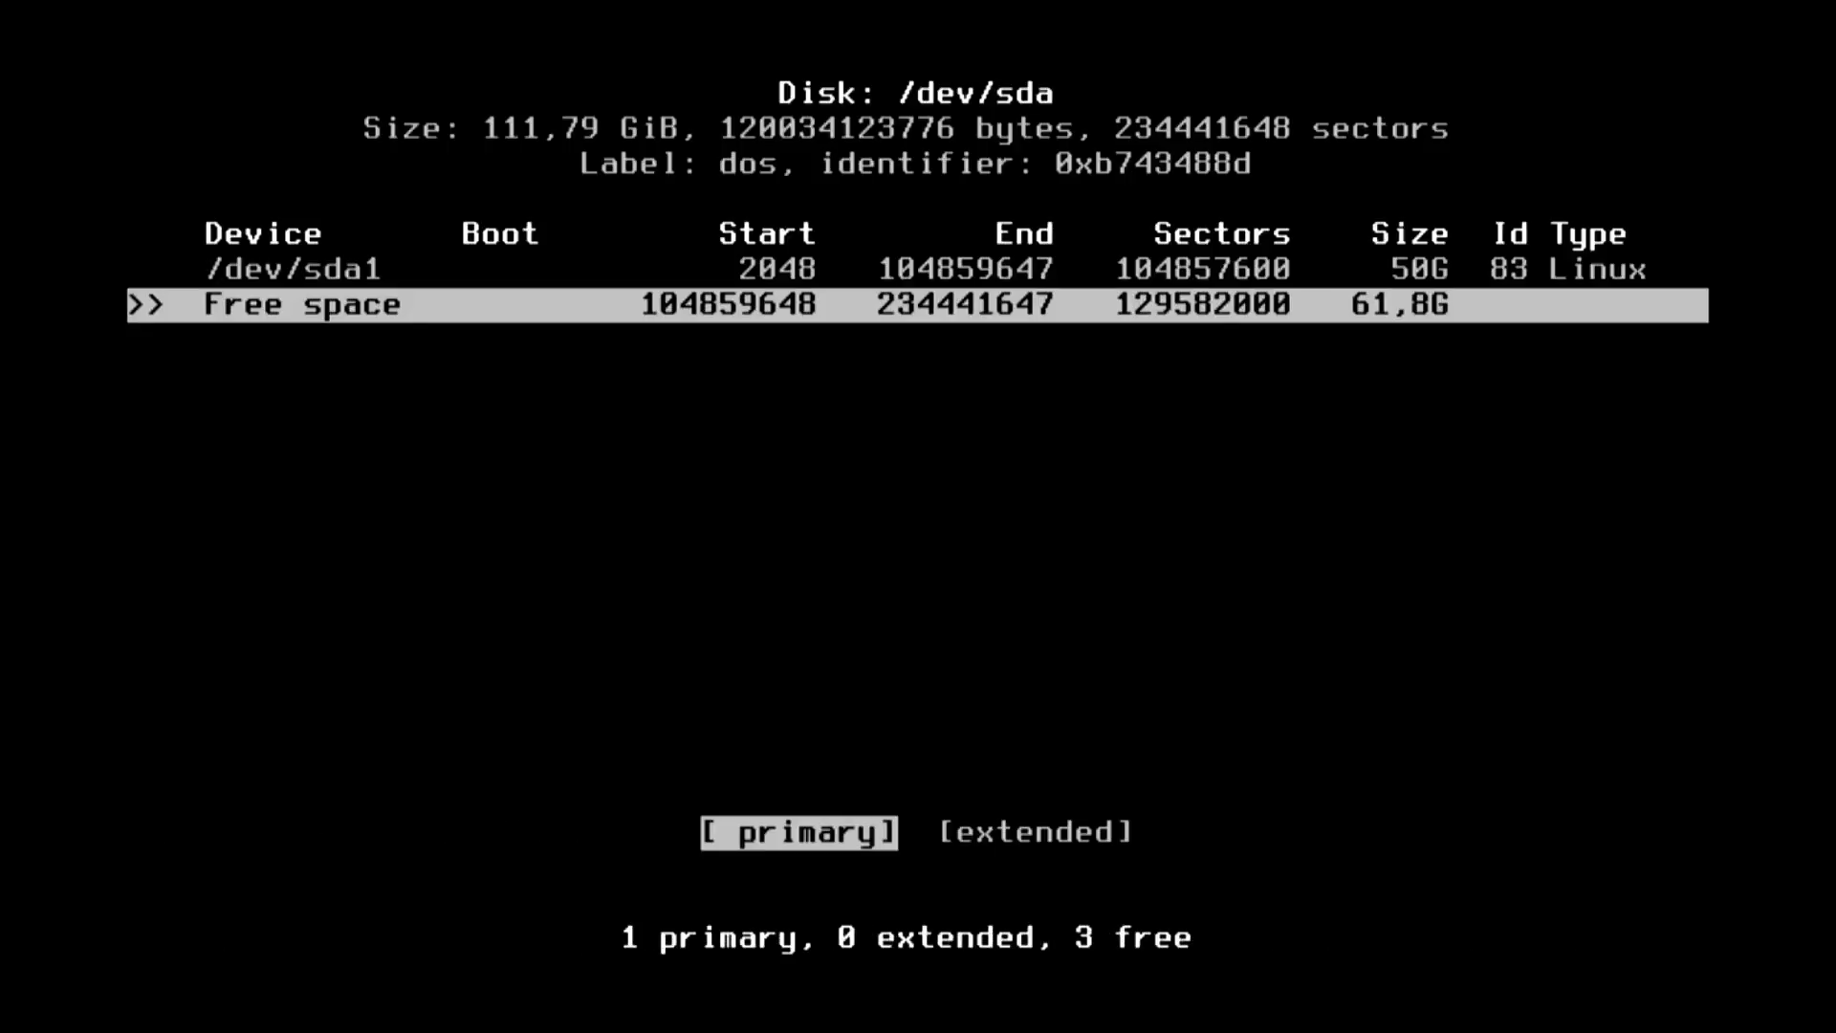
key("Return")
key("Down")
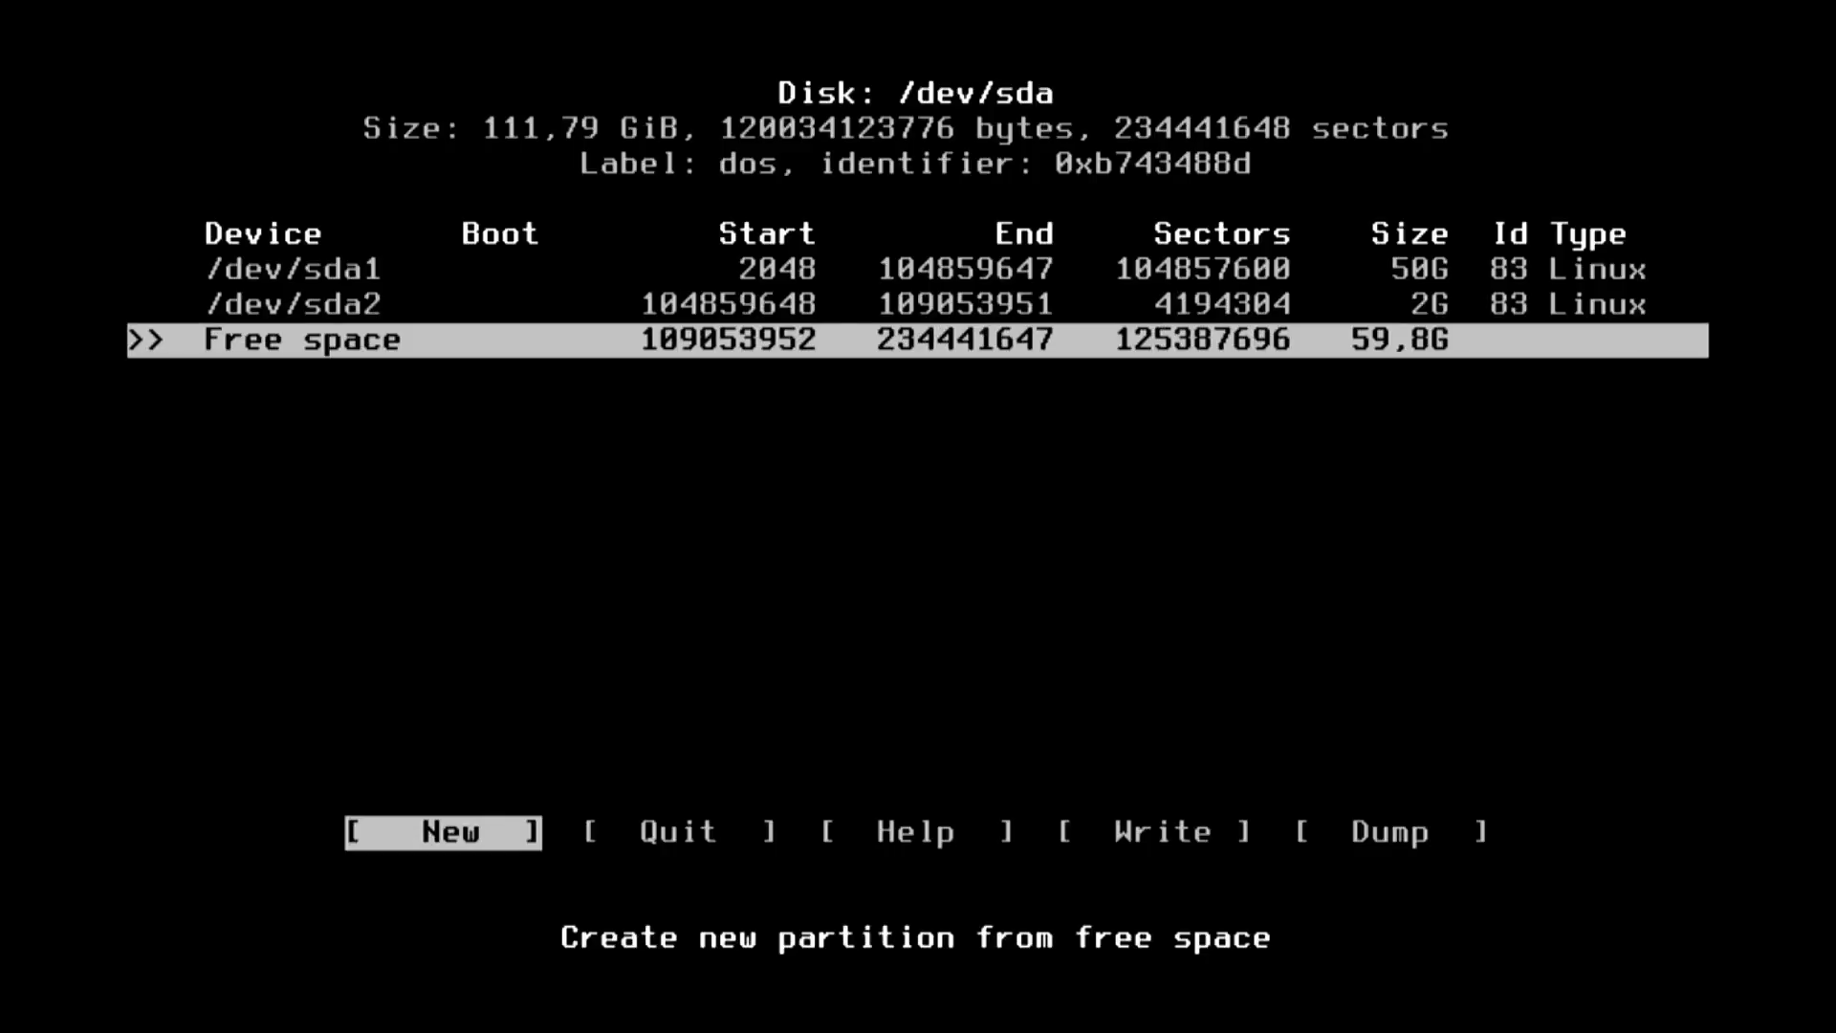
key("Return")
key("Return")
key("Return")
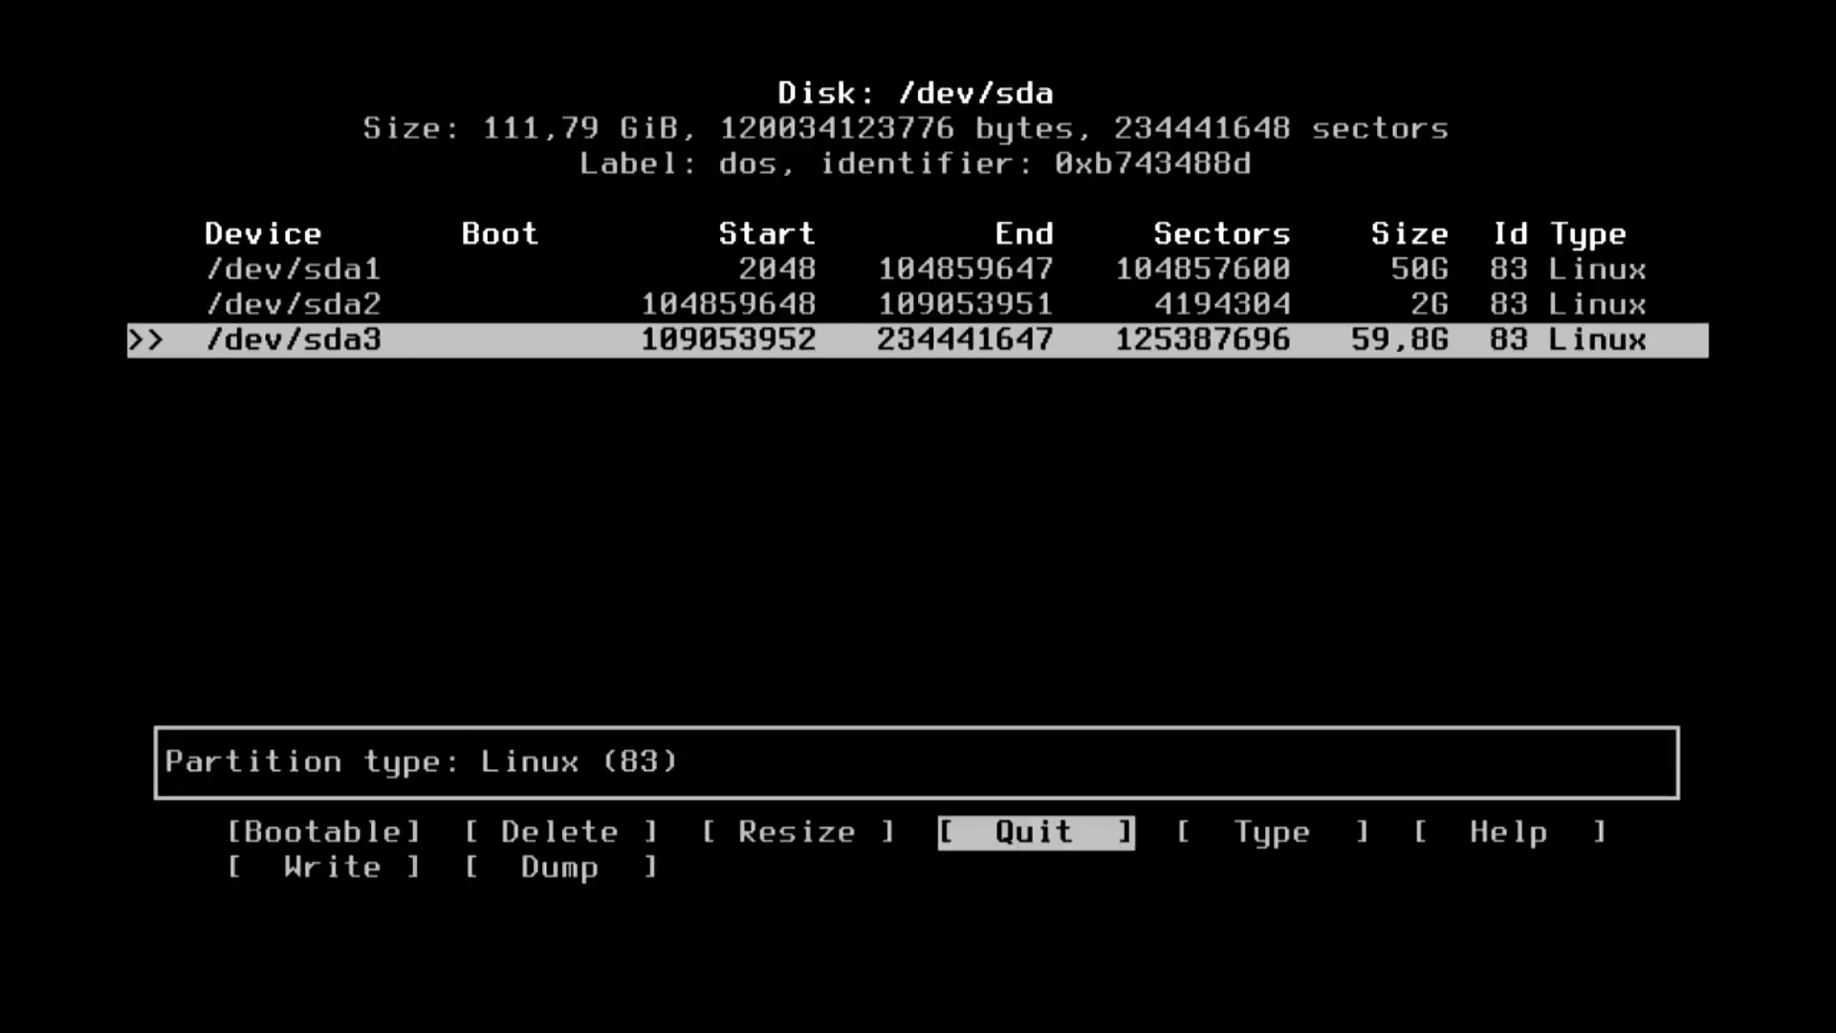
Set /dev/sda2's partition type to Linux swap.
key("Up")
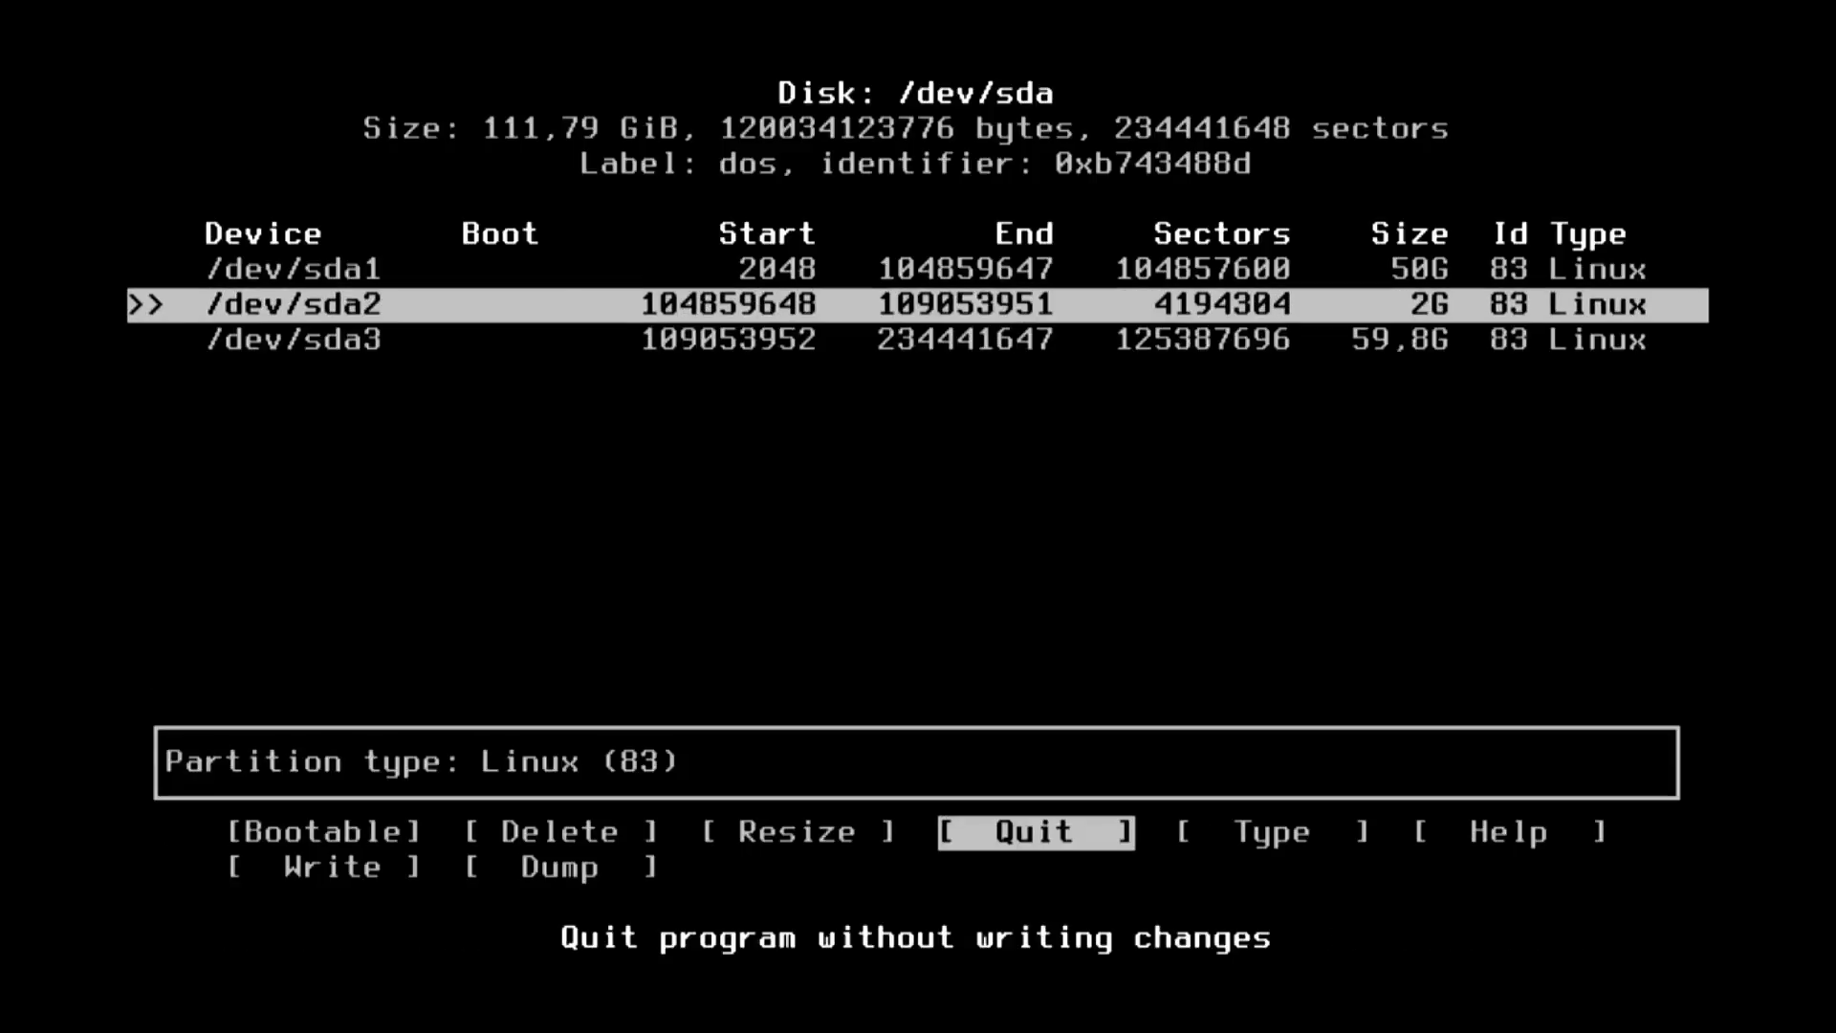
key("Right")
key("Return")
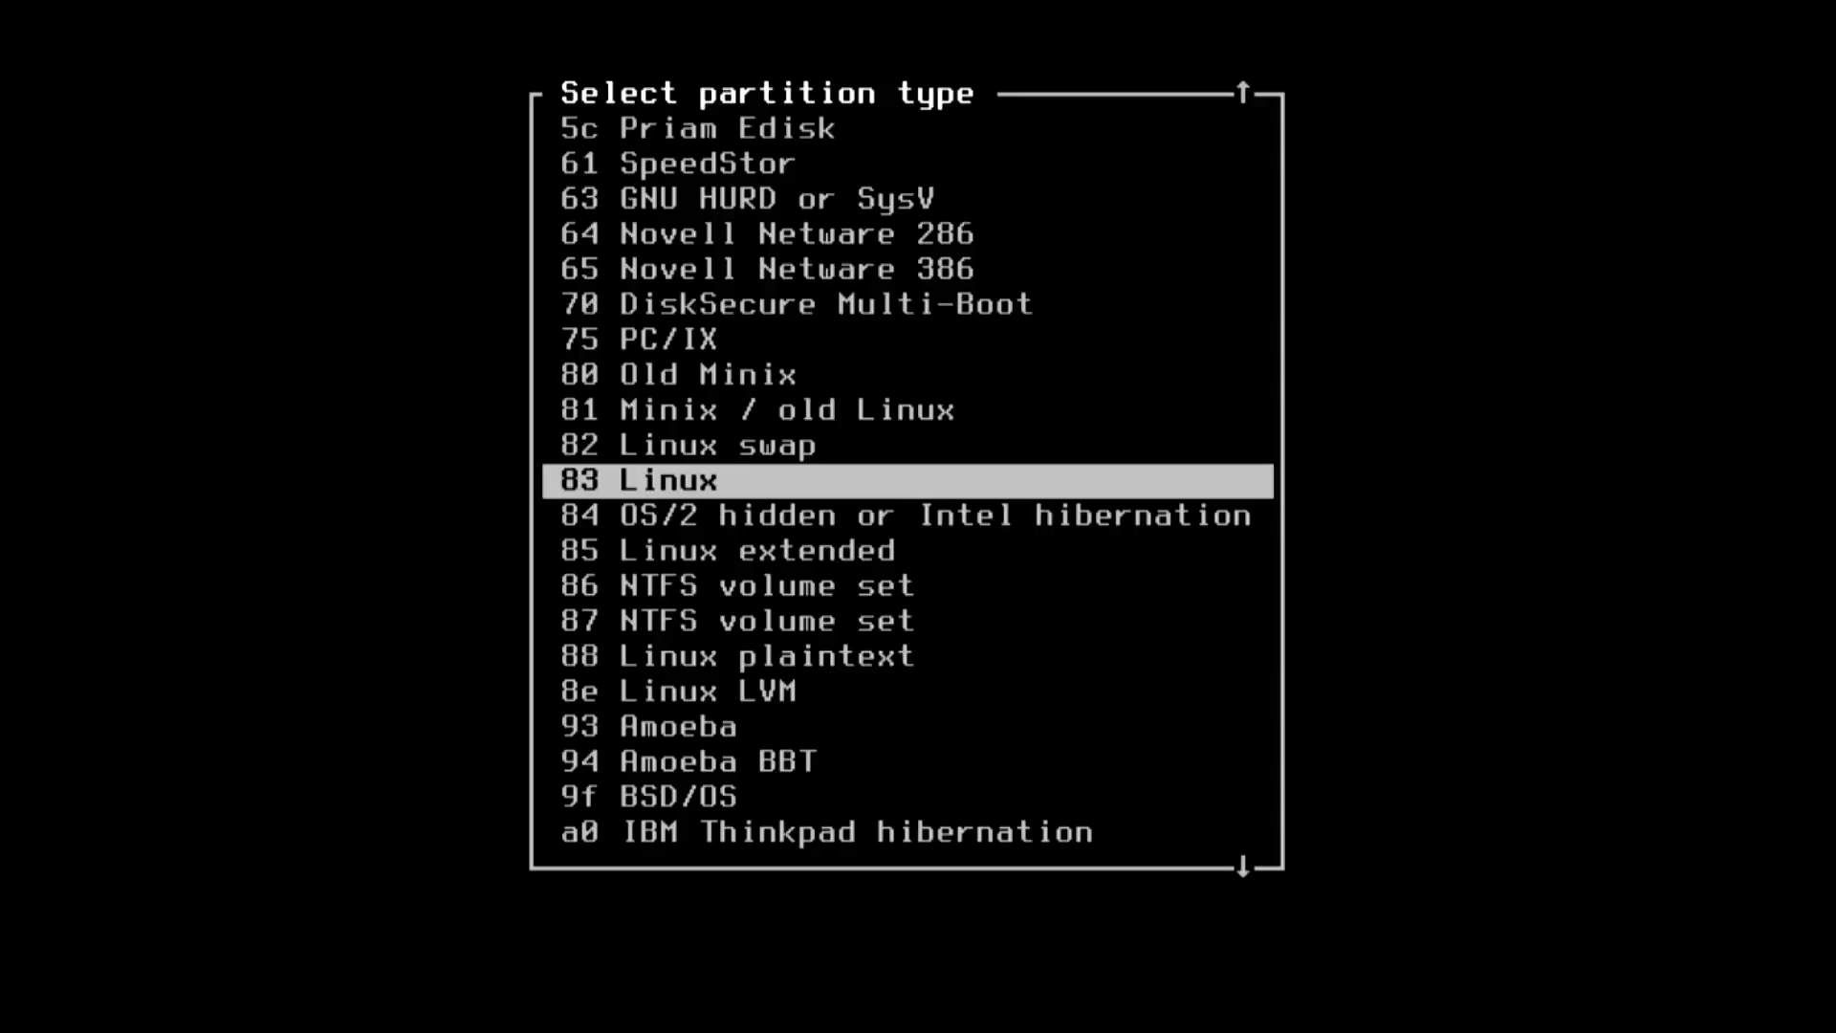
key("Up")
key("Return")
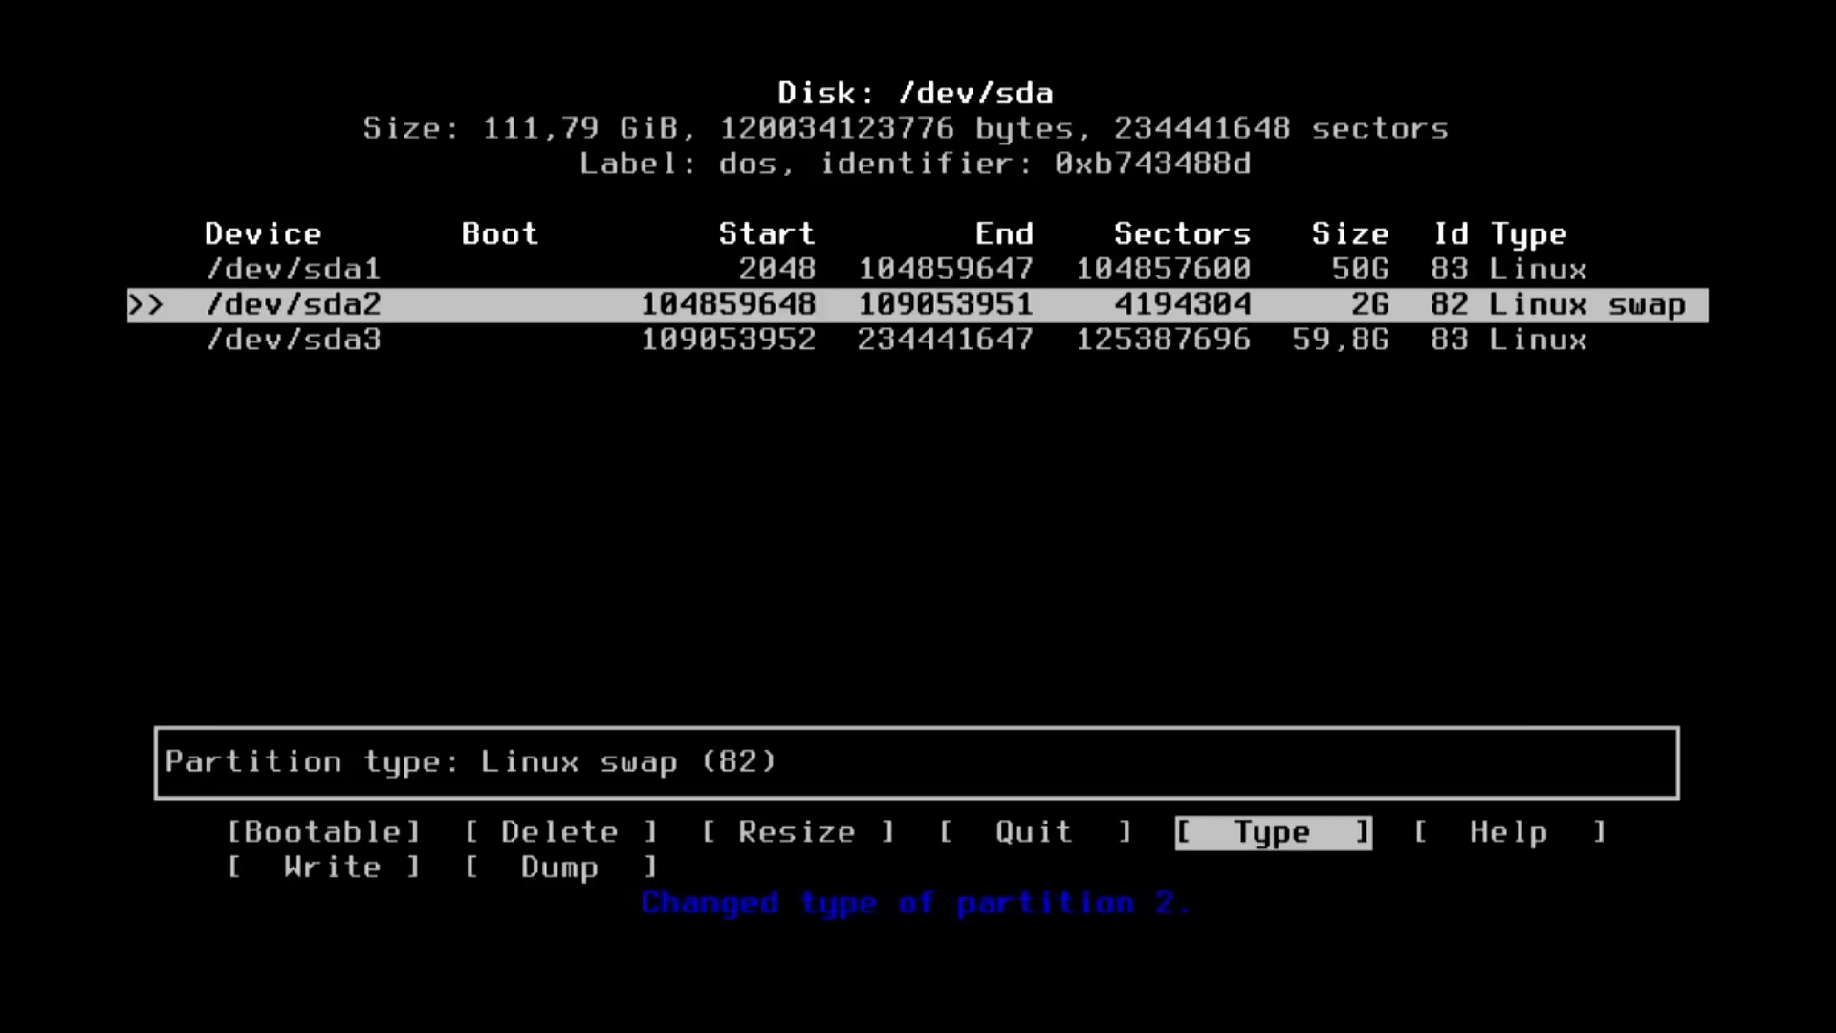
Write the partition table, confirming with 'yes', and quit cfdisk.
key("Right")
key("Right")
key("Return")
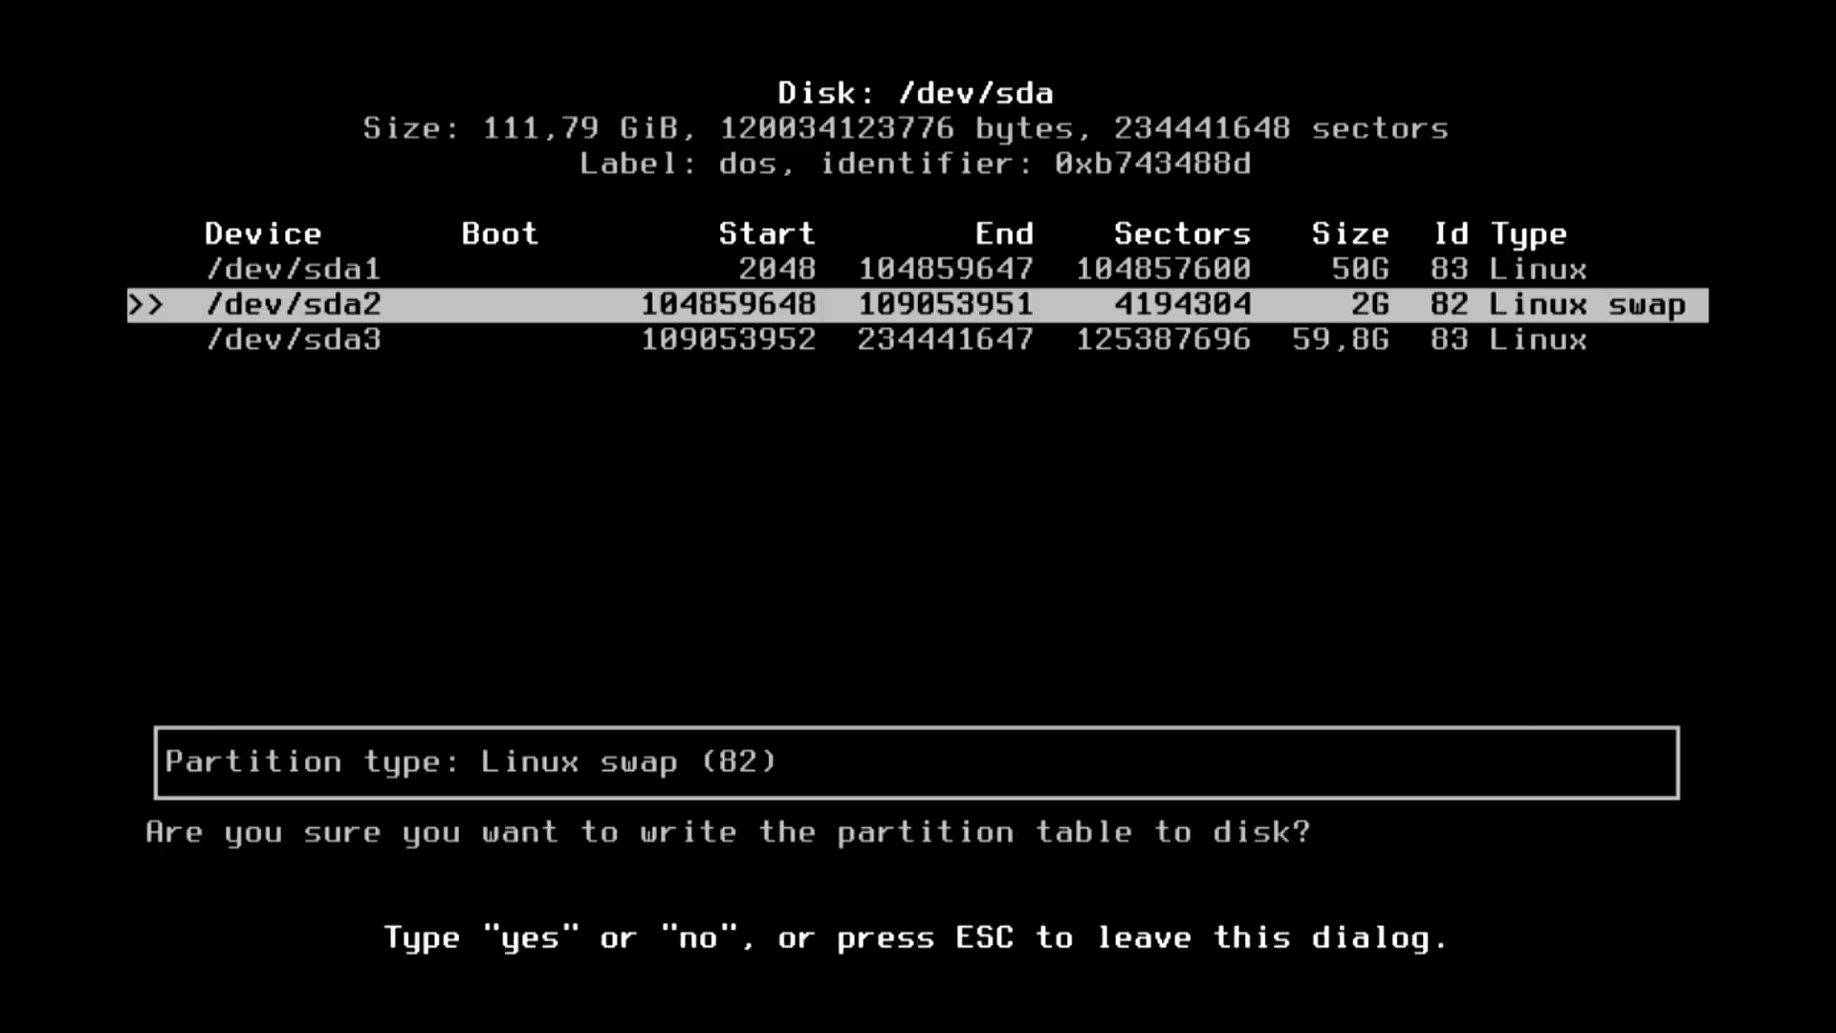
type("yes")
key("Return")
key("Left")
key("Left")
key("Left")
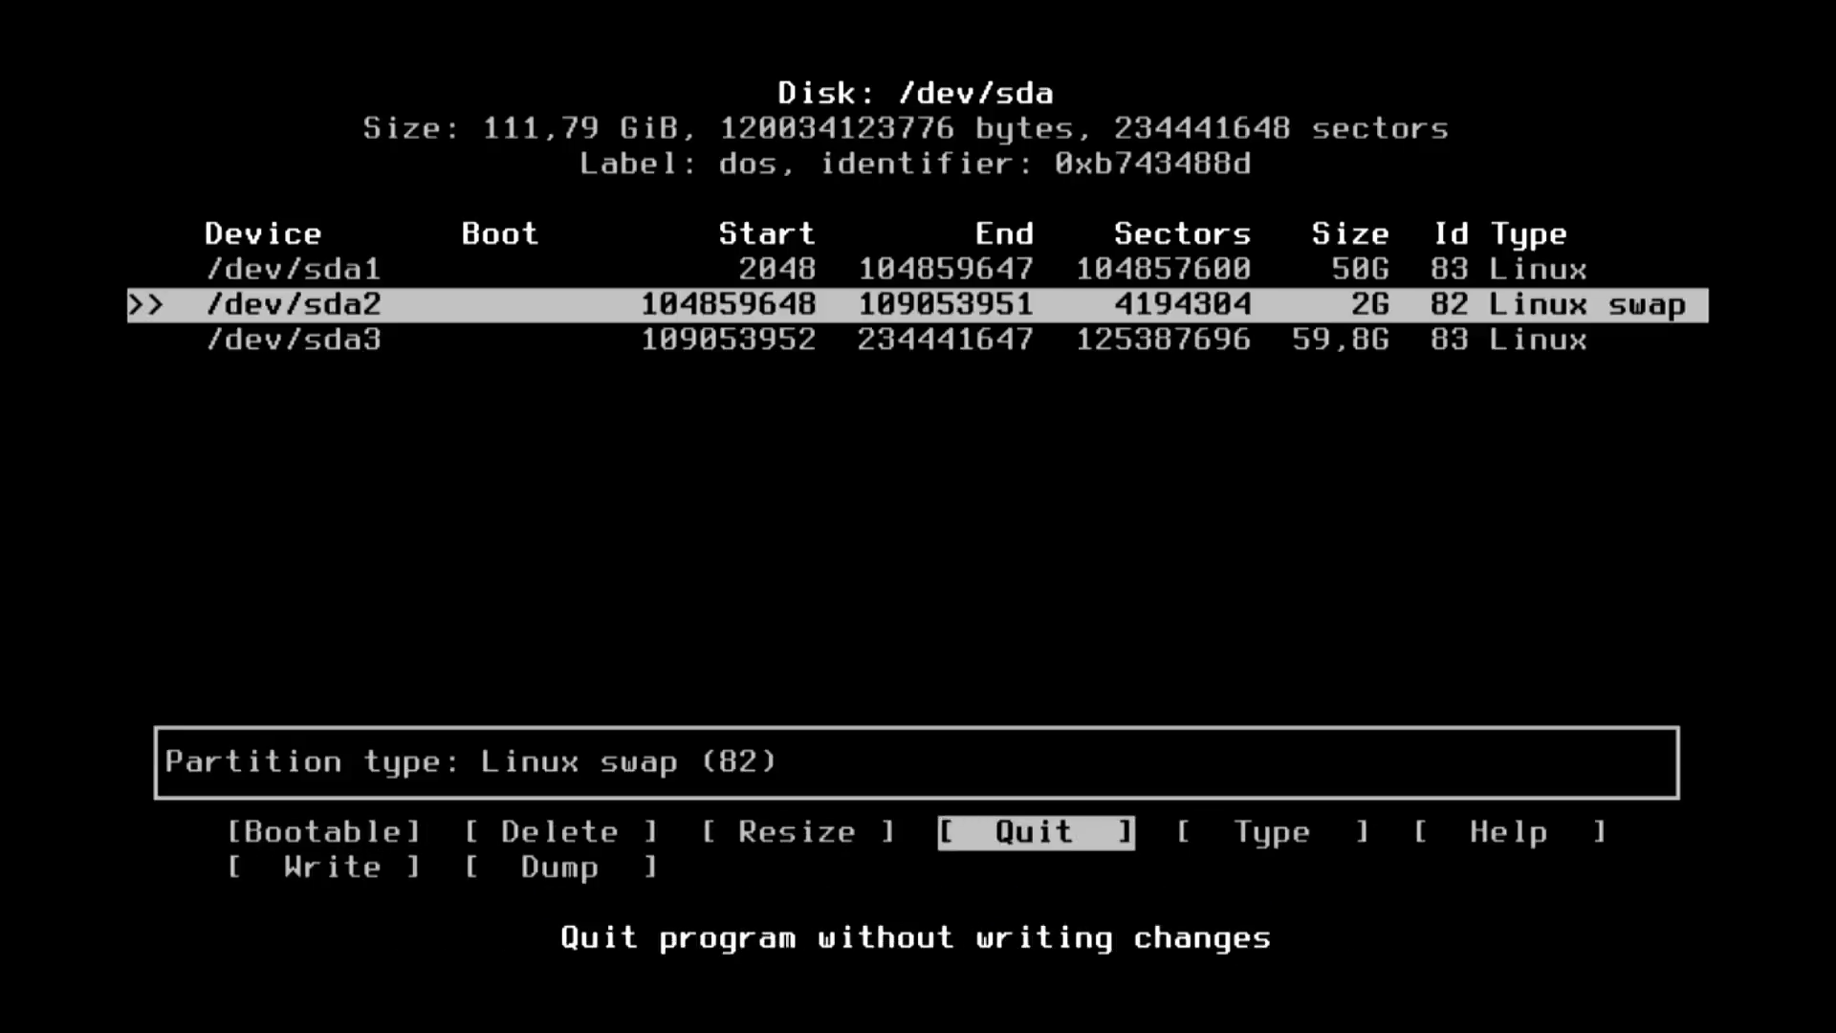
key("Return")
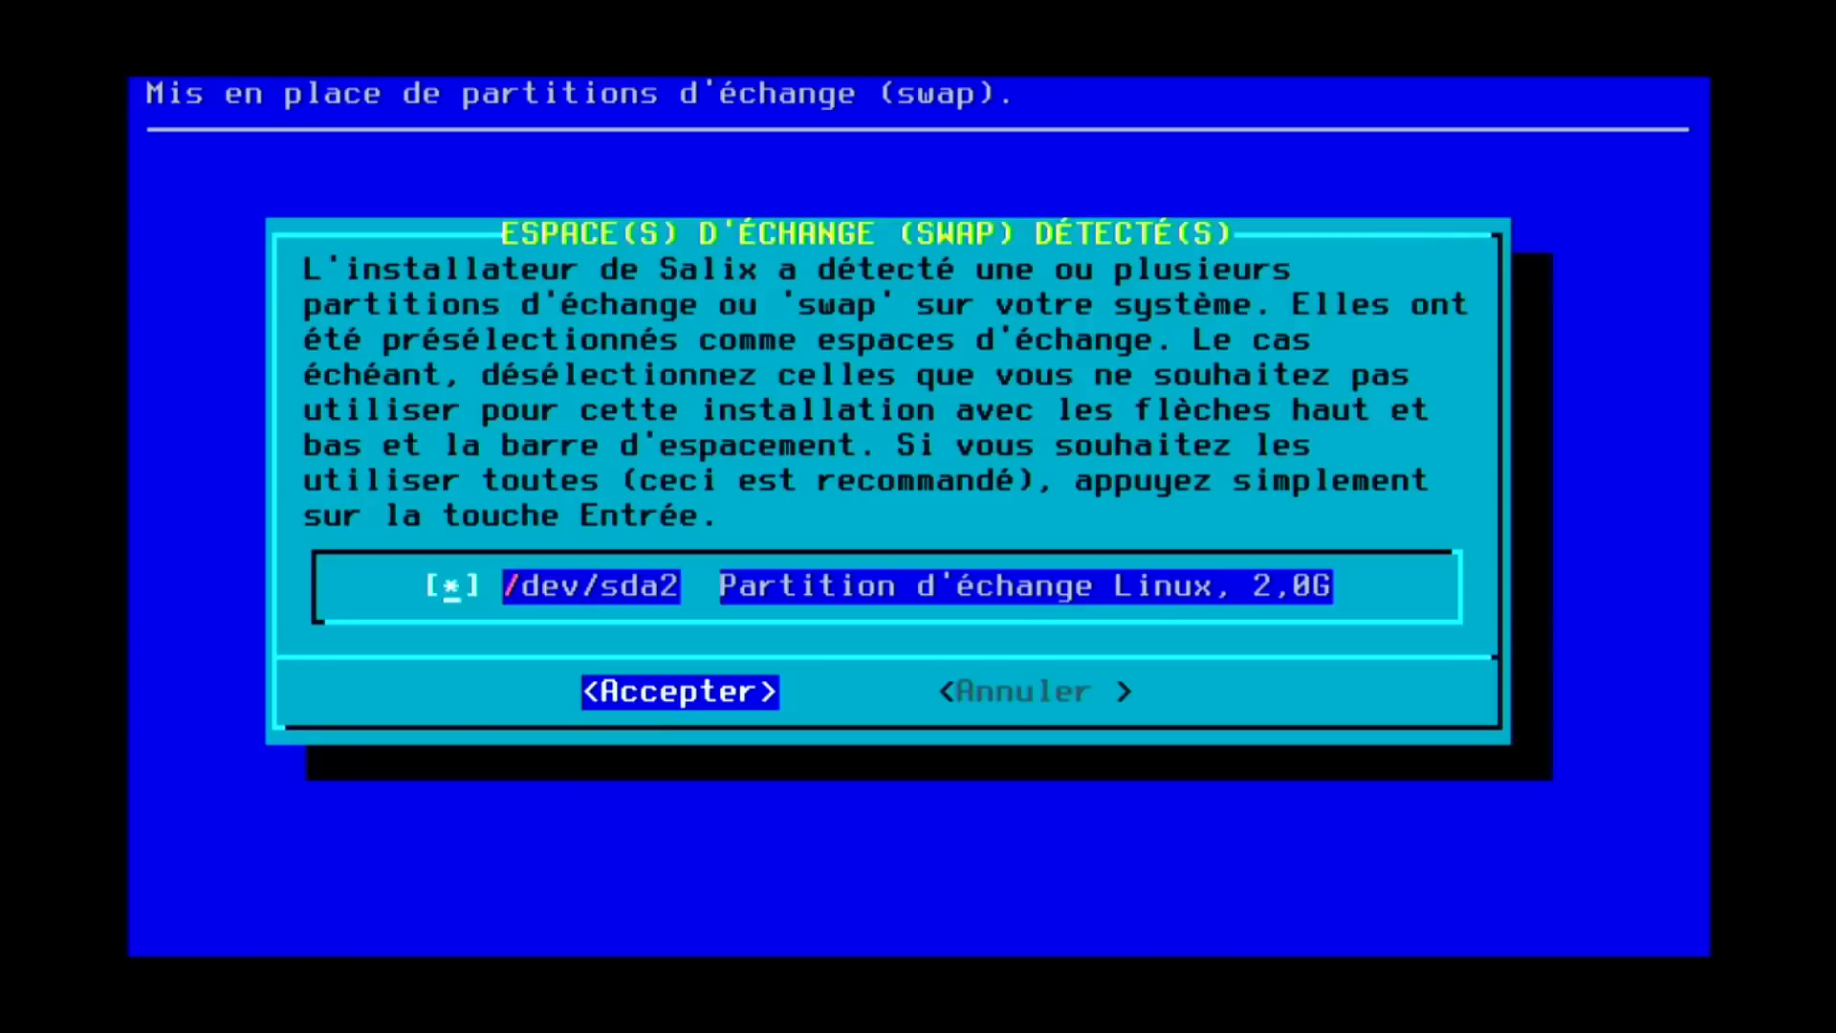
Use /dev/sda2 as swap, answer the bad-blocks check, and accept the swap summary.
key("Return")
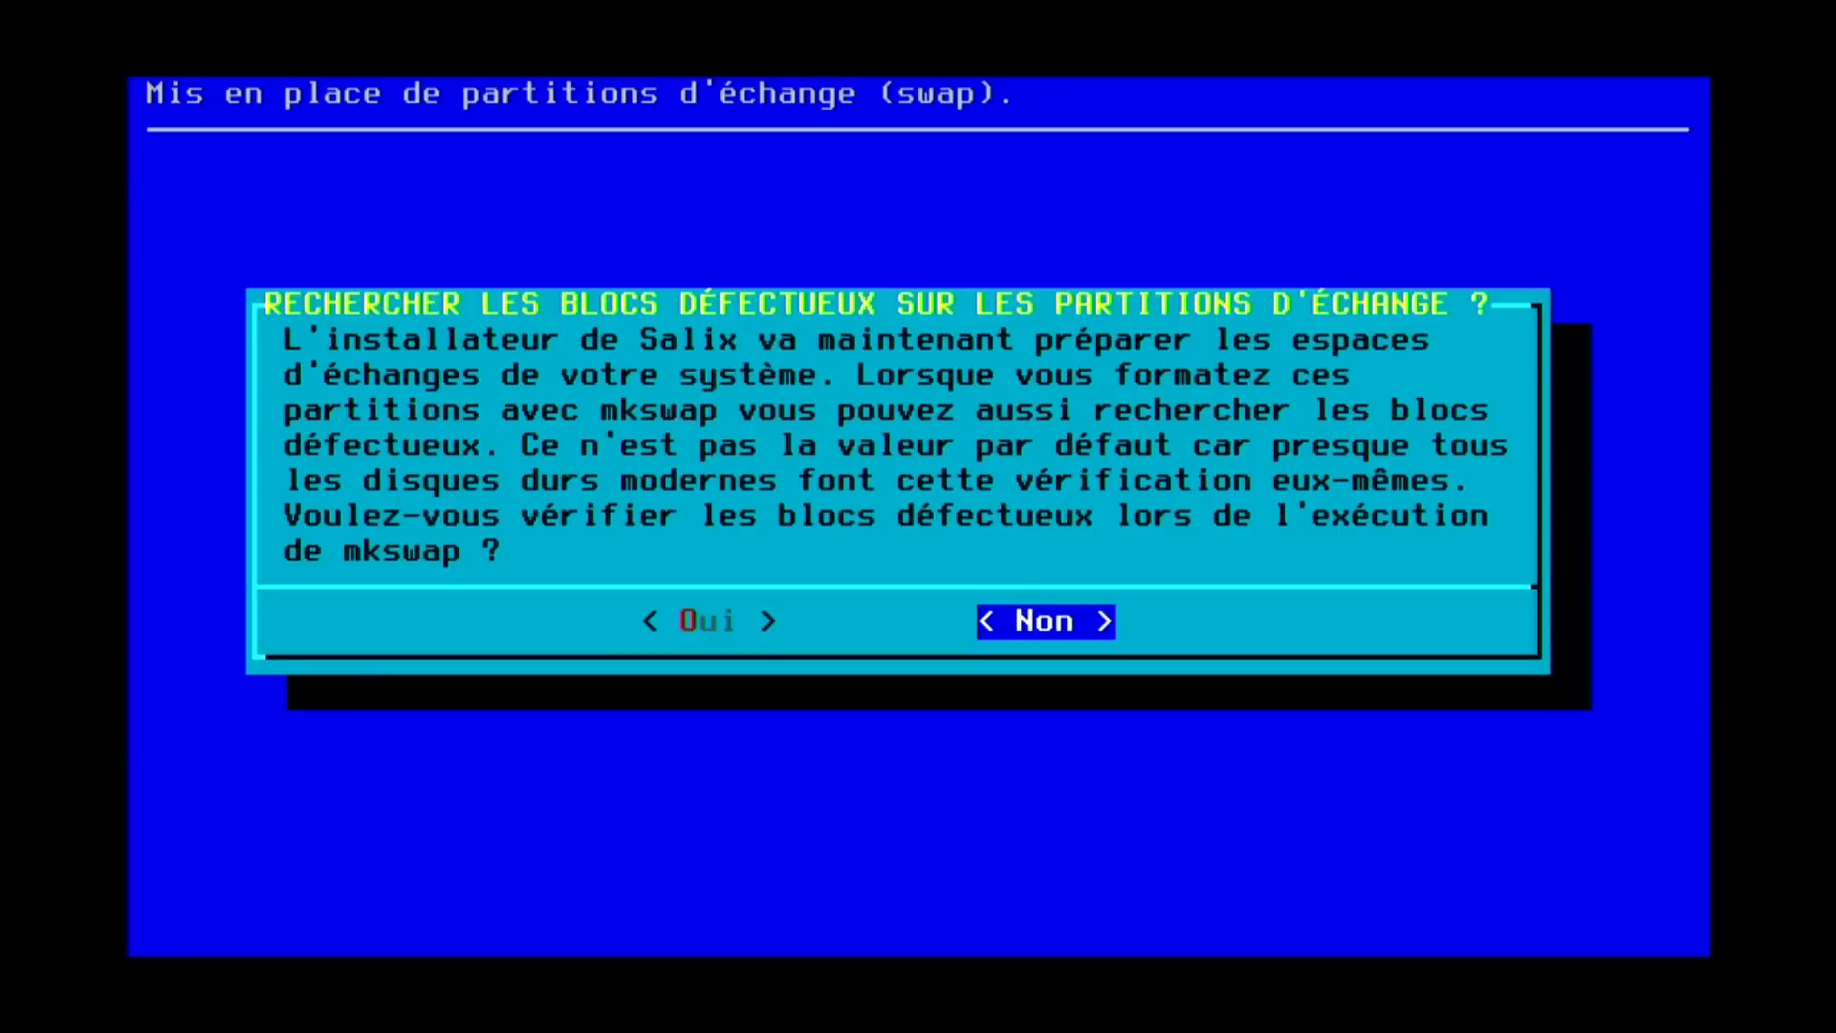
key("Left")
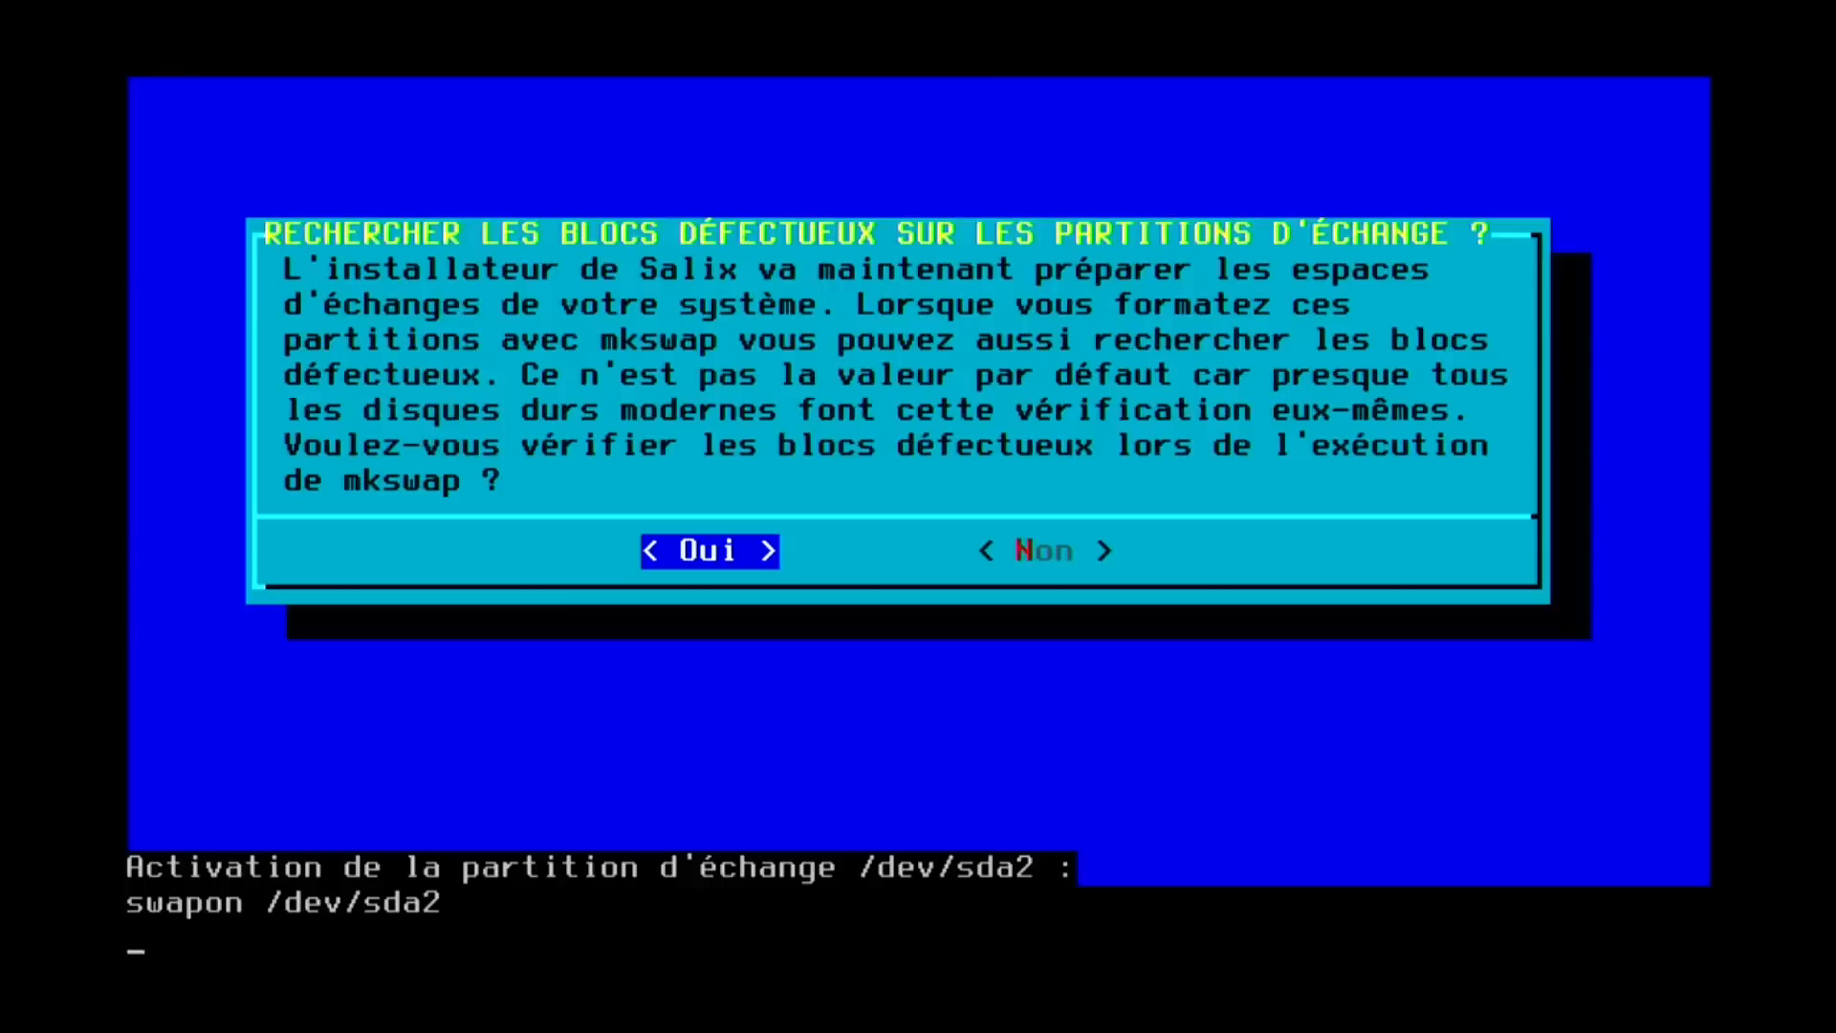
key("Return")
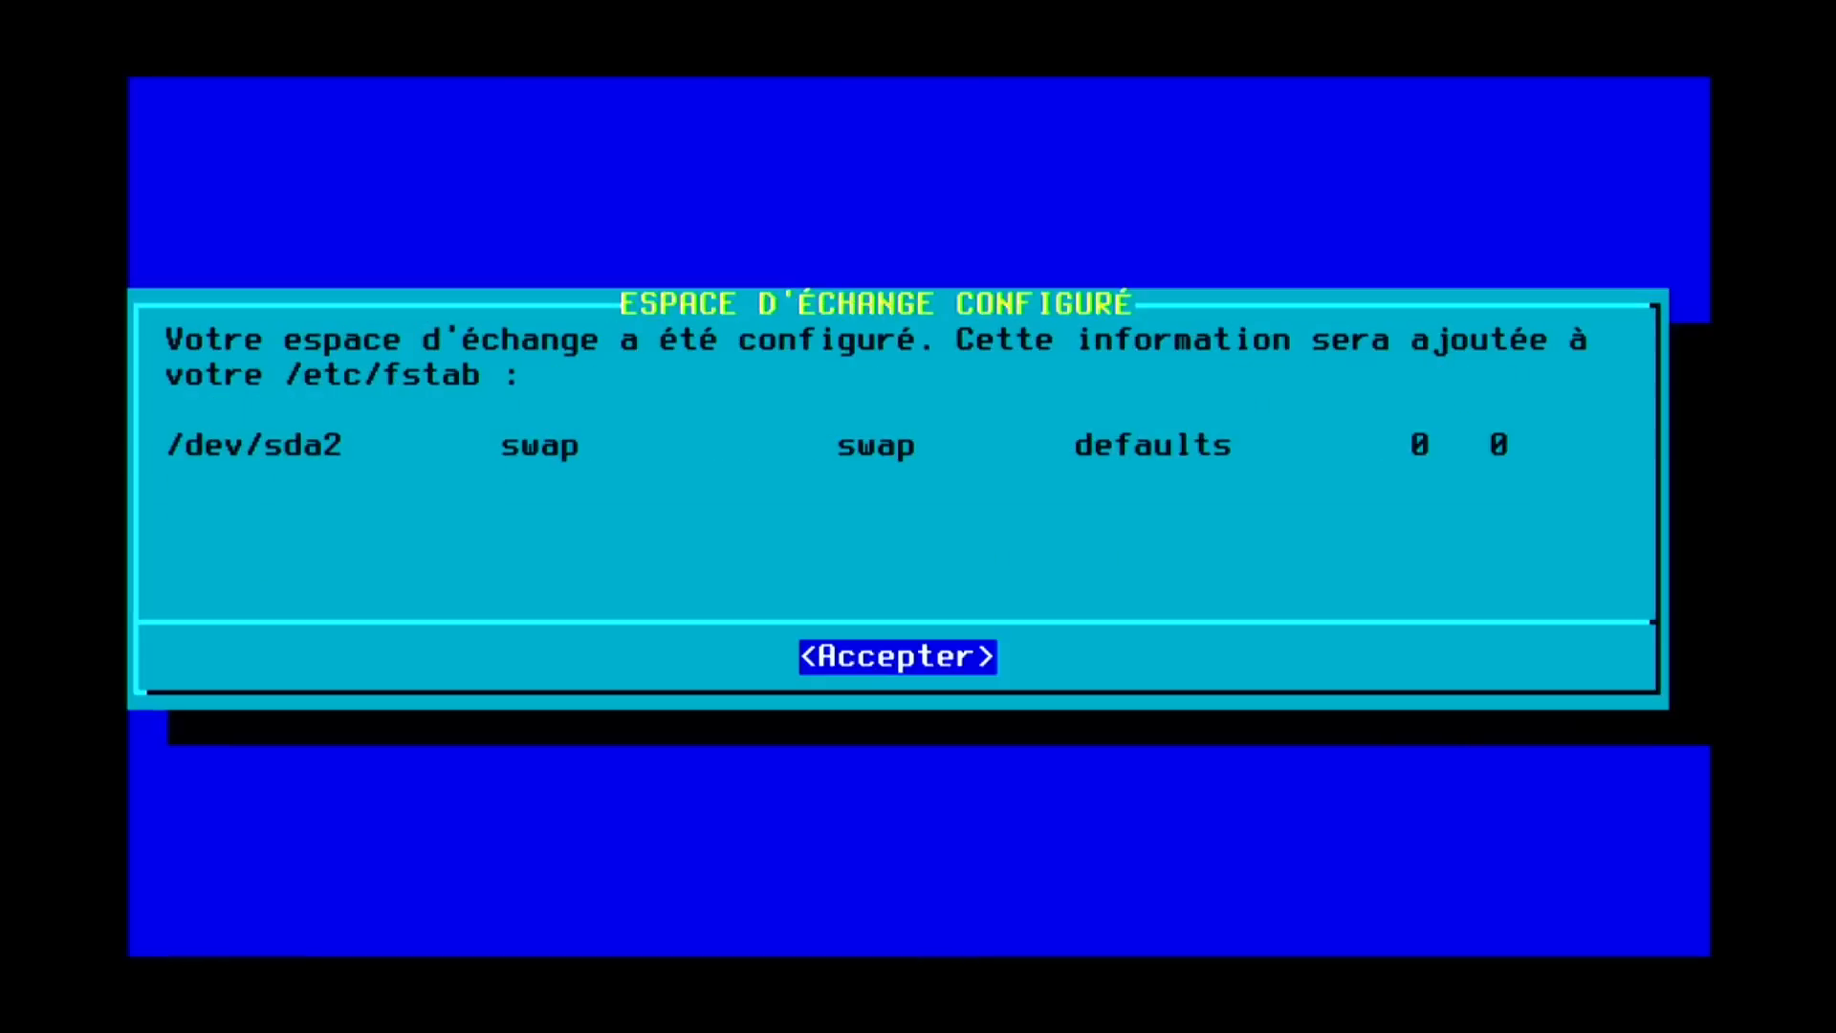
key("Return")
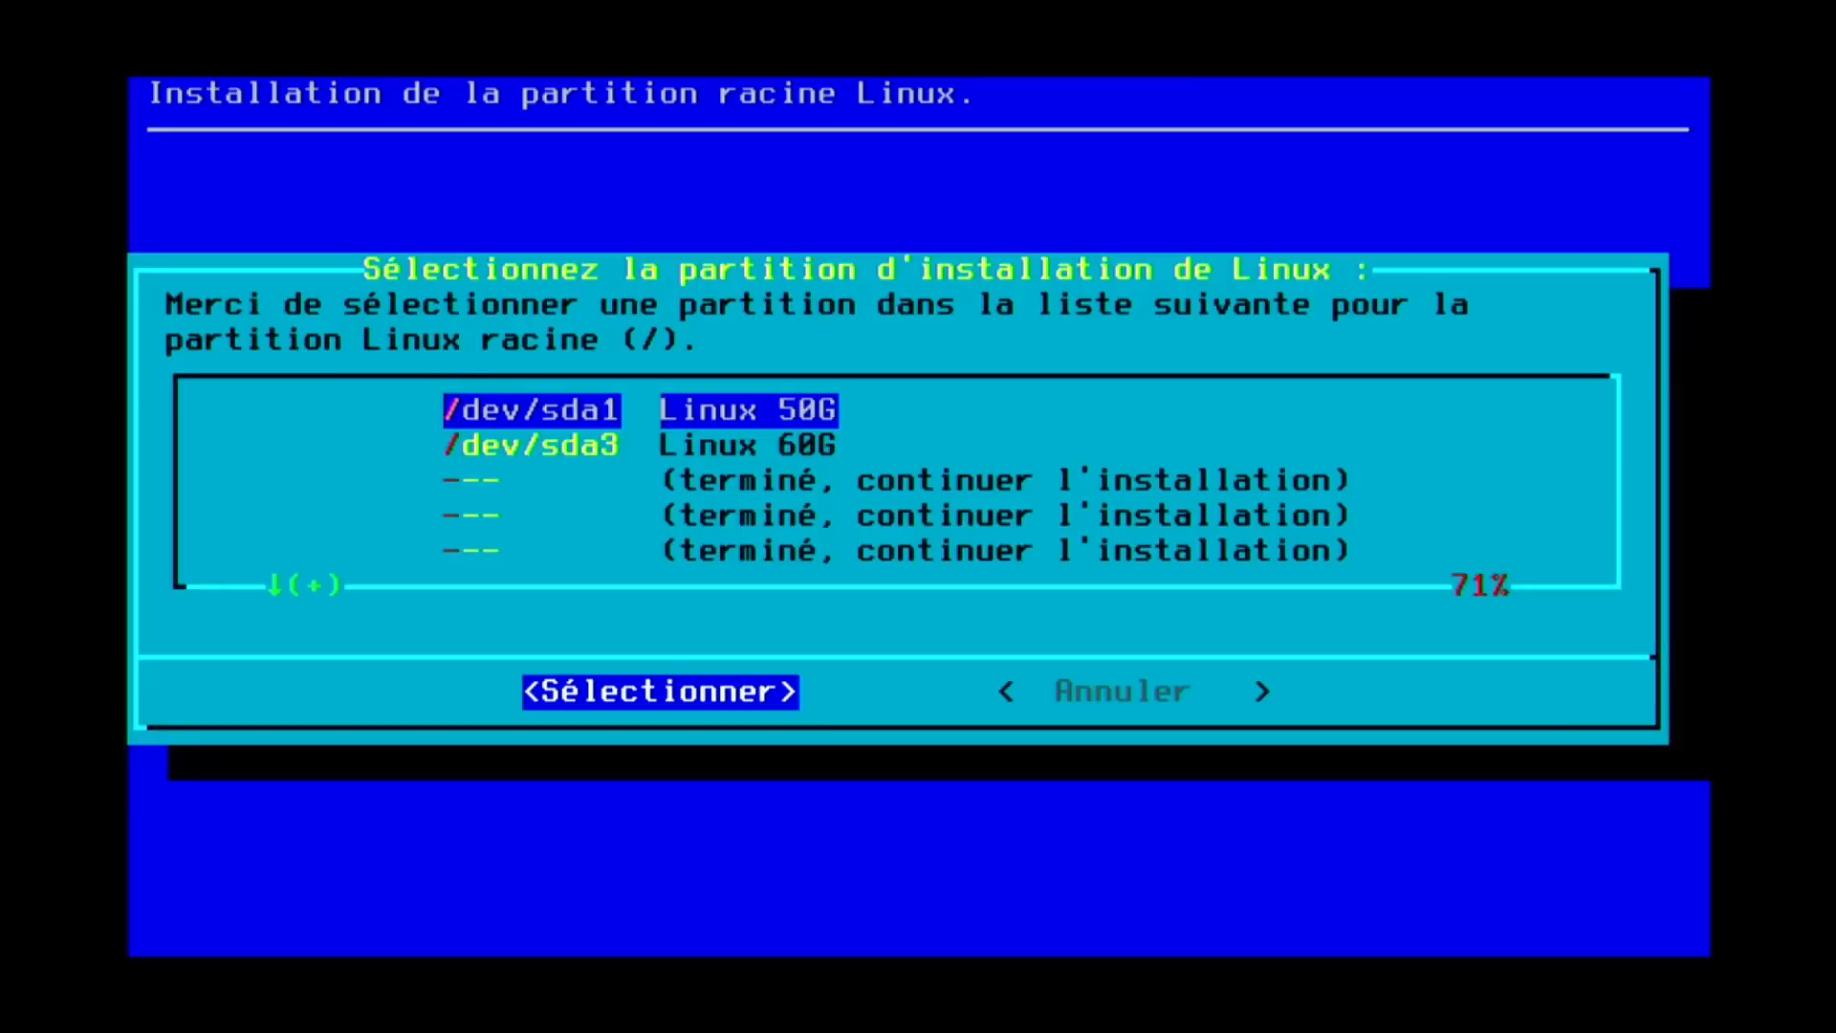
Quick-format /dev/sda1 as ext4 for the root partition.
key("Return")
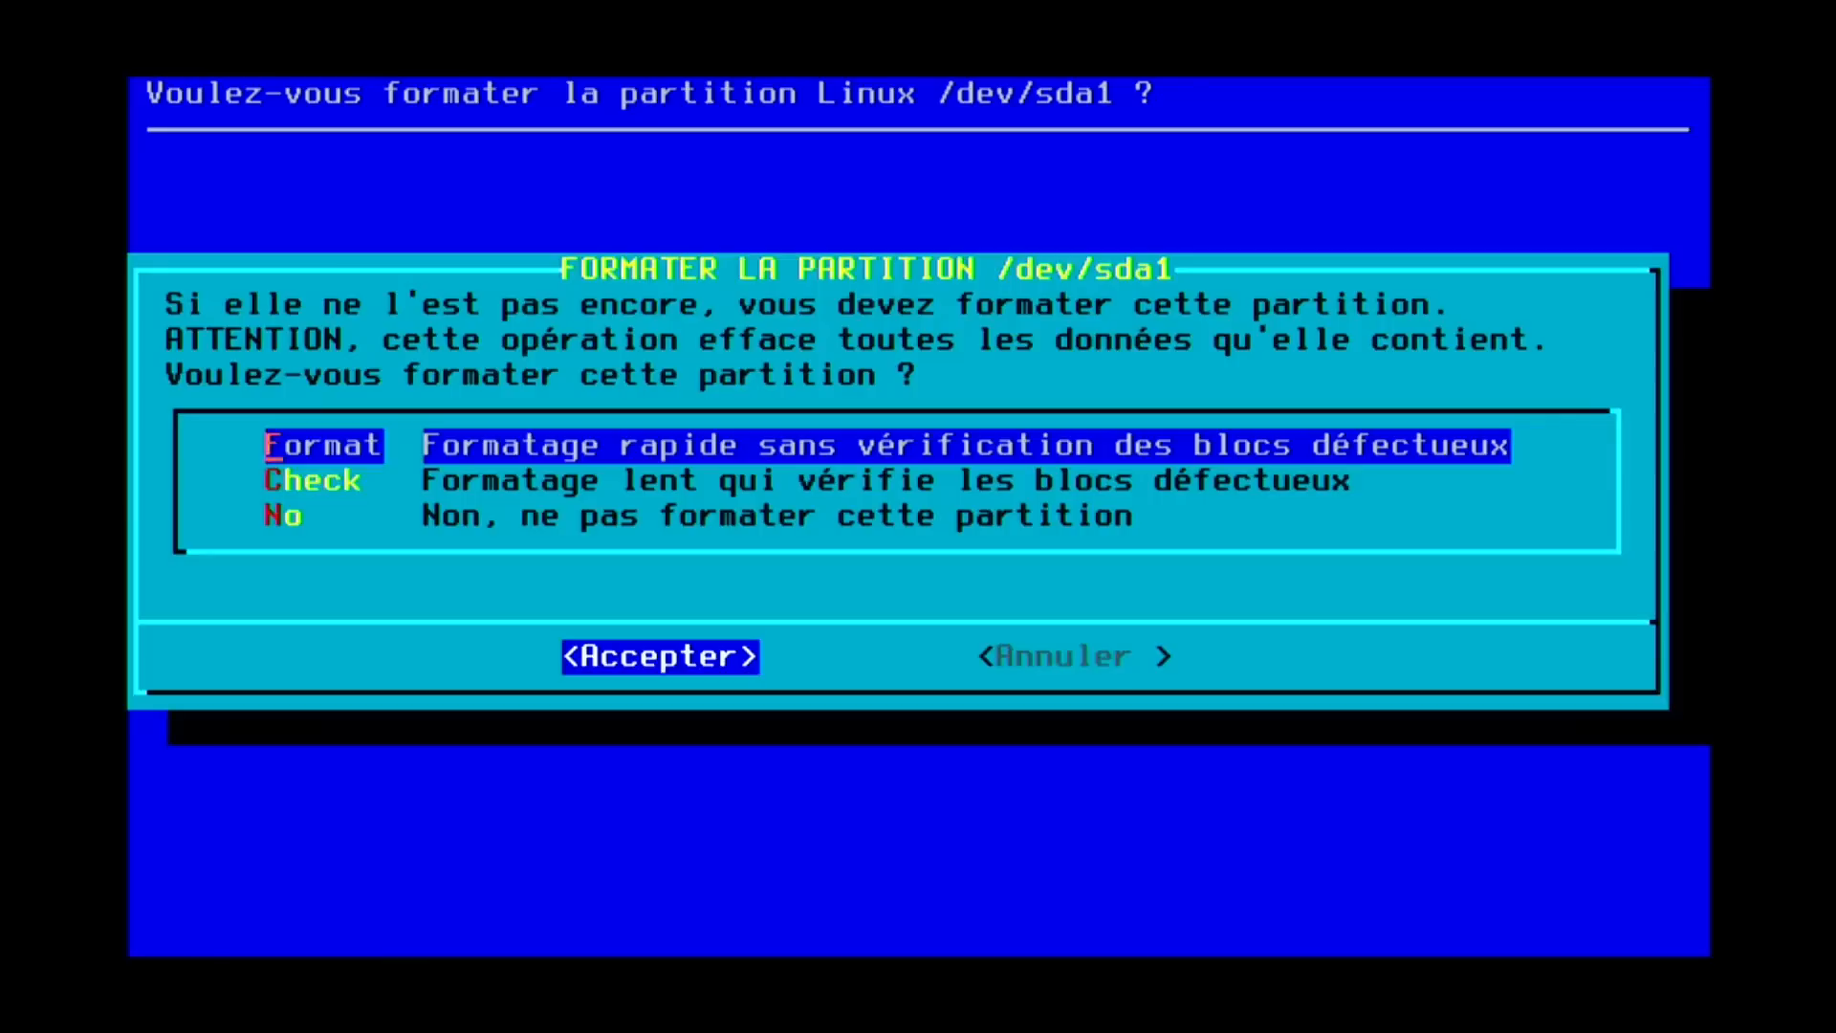
key("Return")
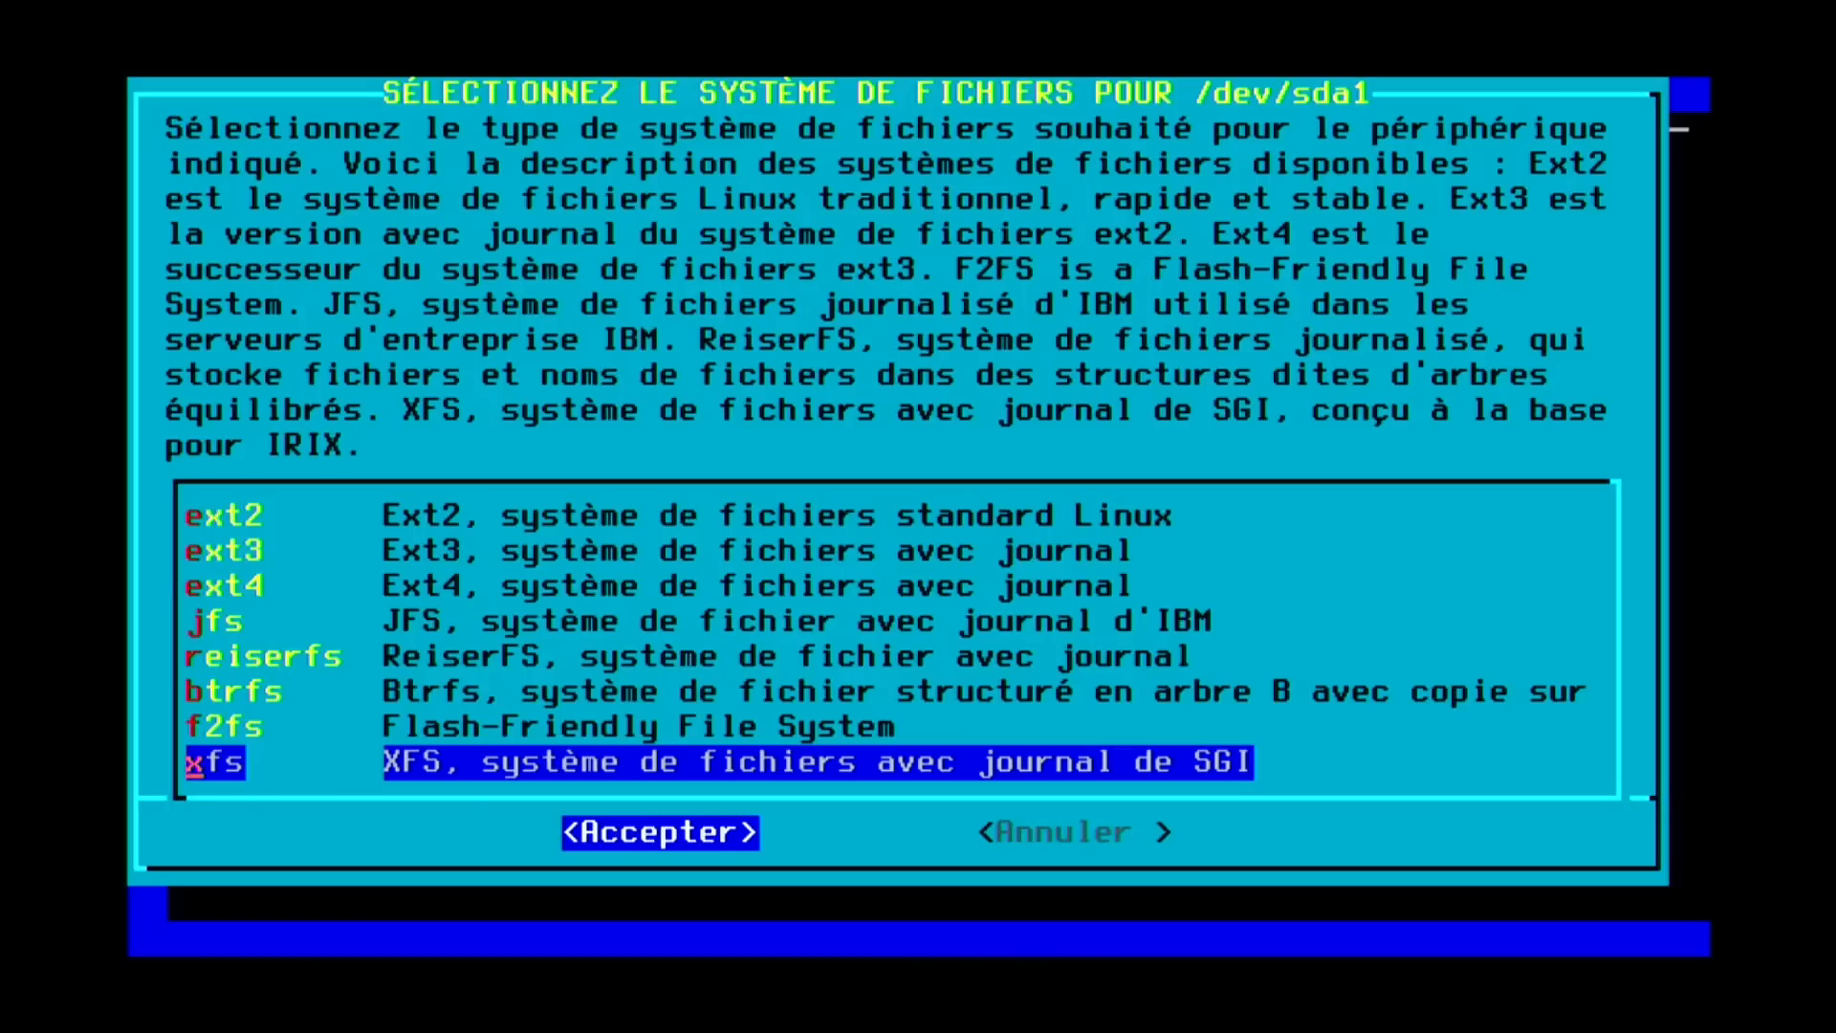
key("Up")
key("Up")
key("Up")
key("Up")
key("Up")
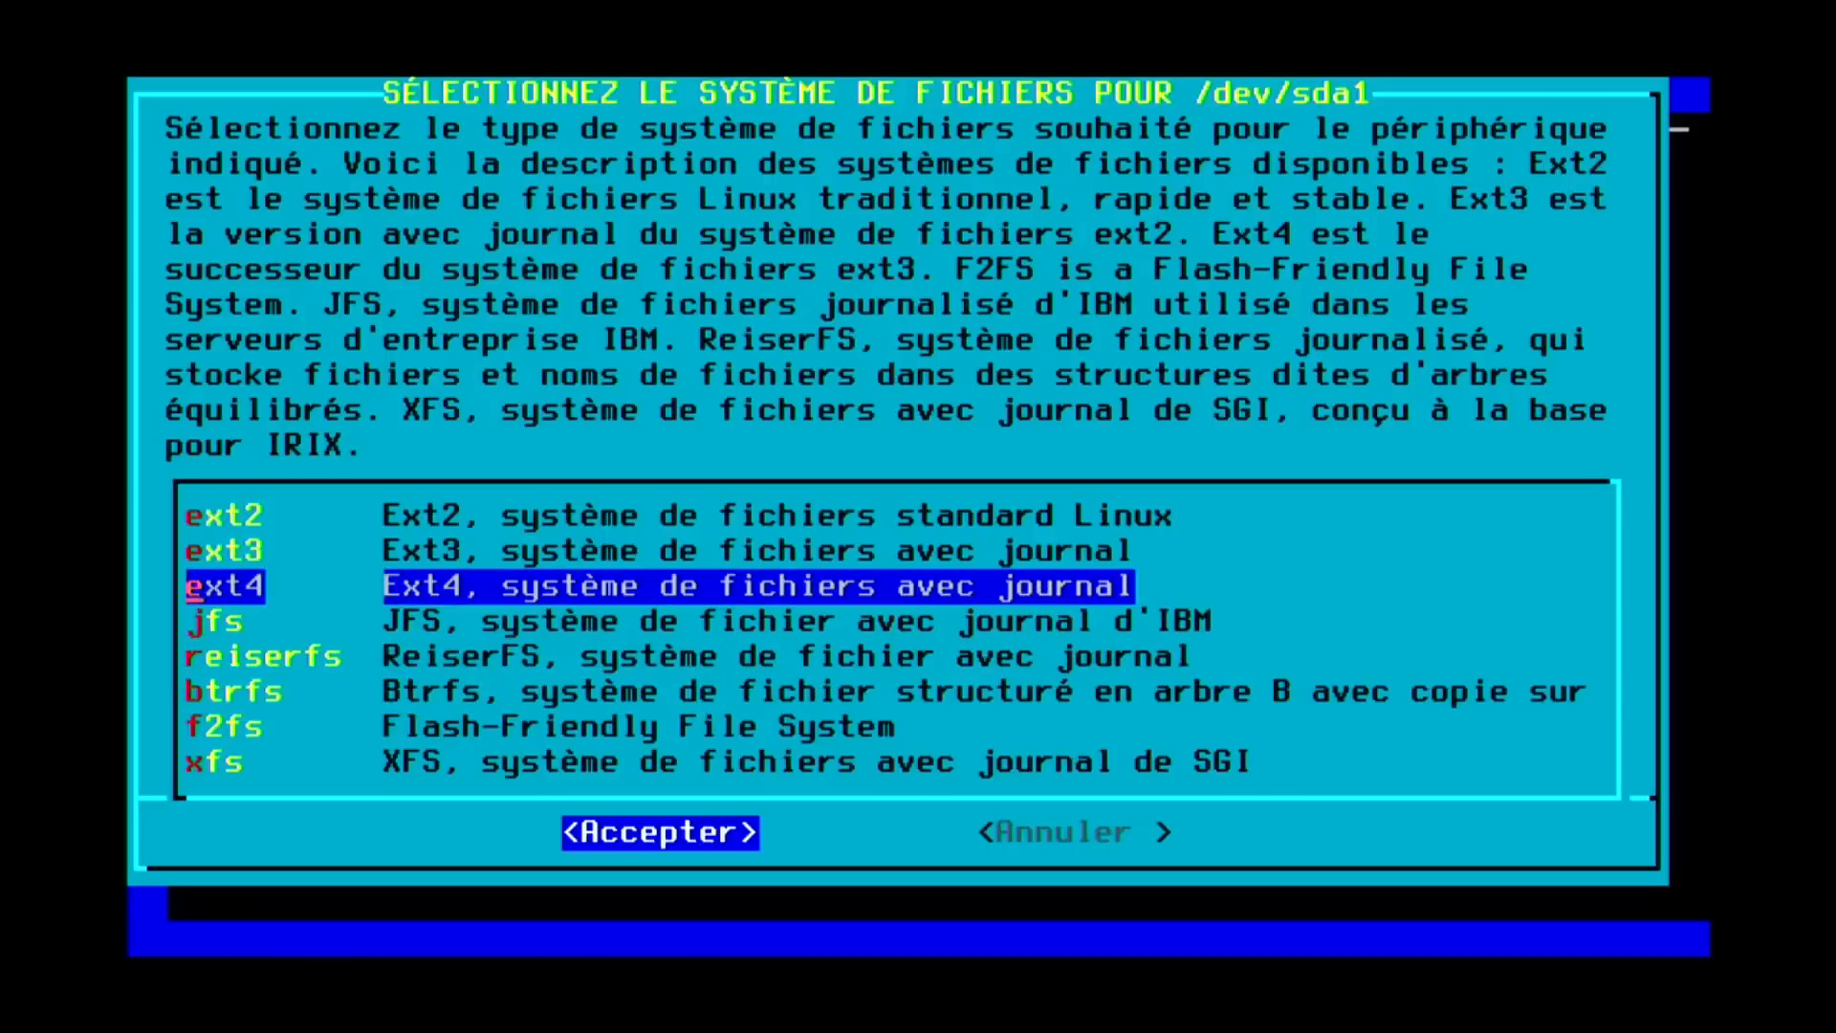
key("Return")
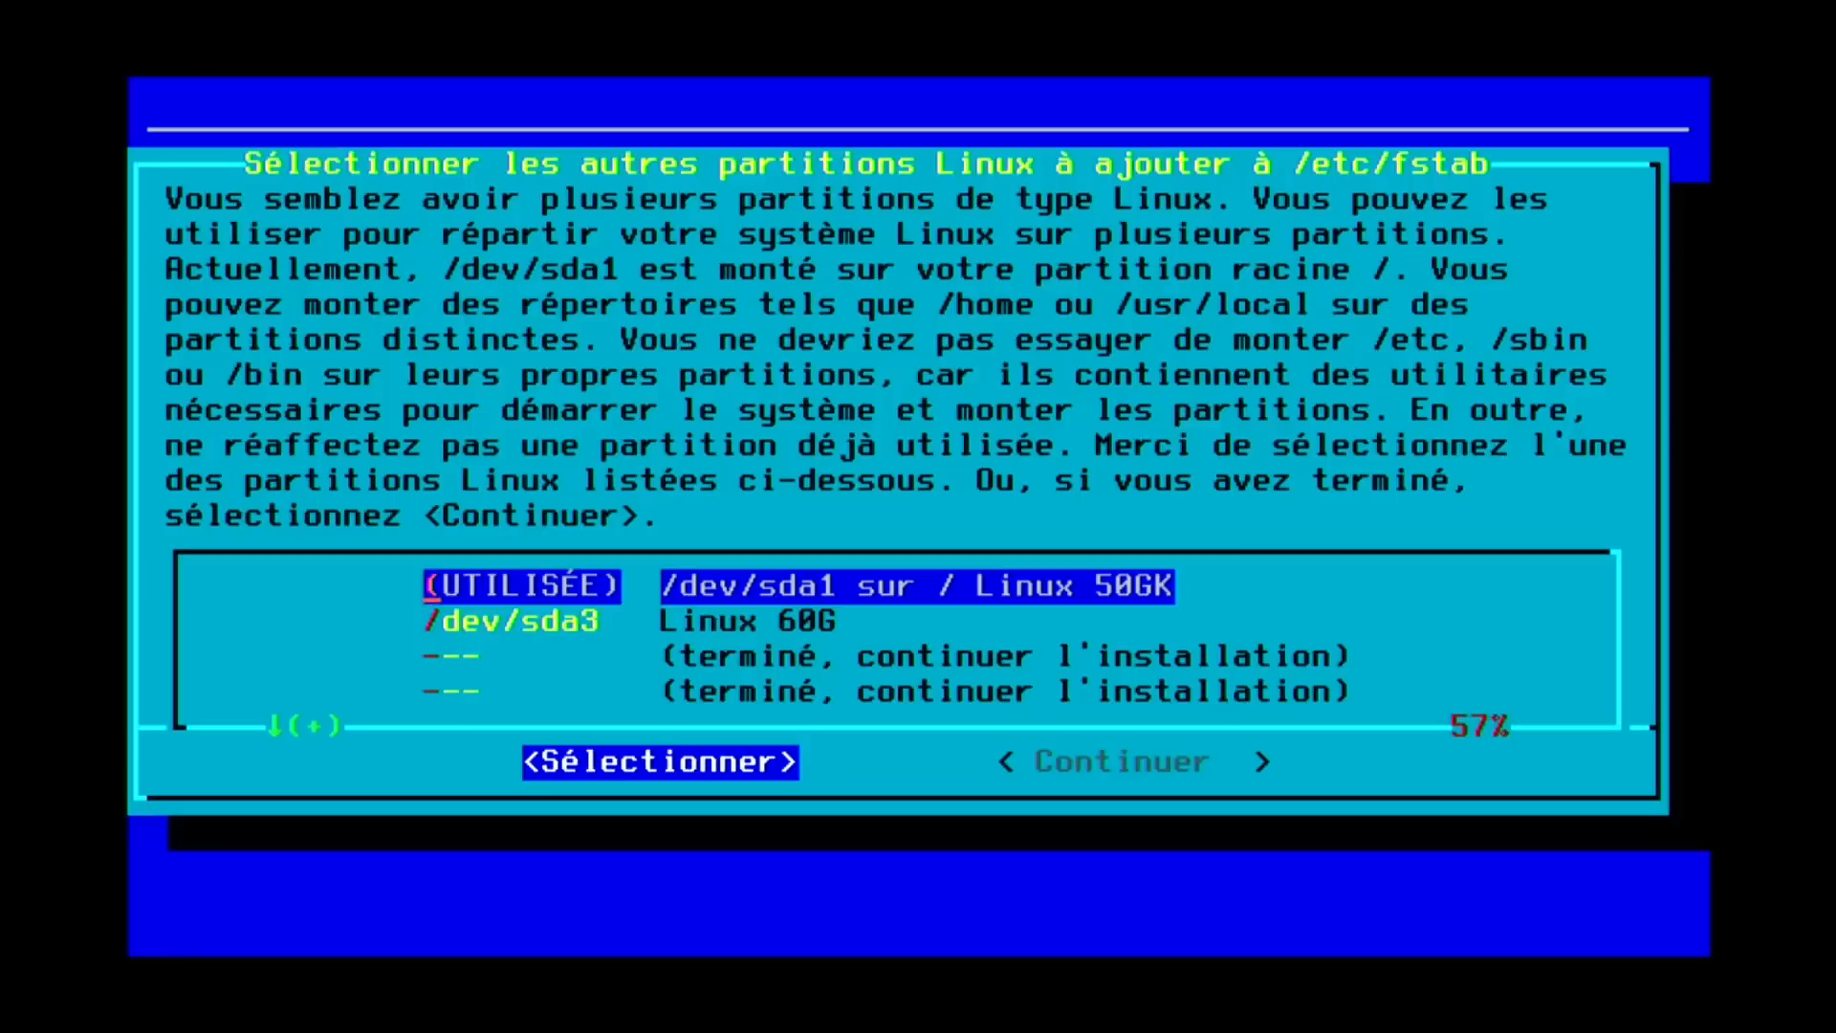
Quick-format /dev/sda3 as ext4, mount it at /home, and accept the fstab summary.
key("Down")
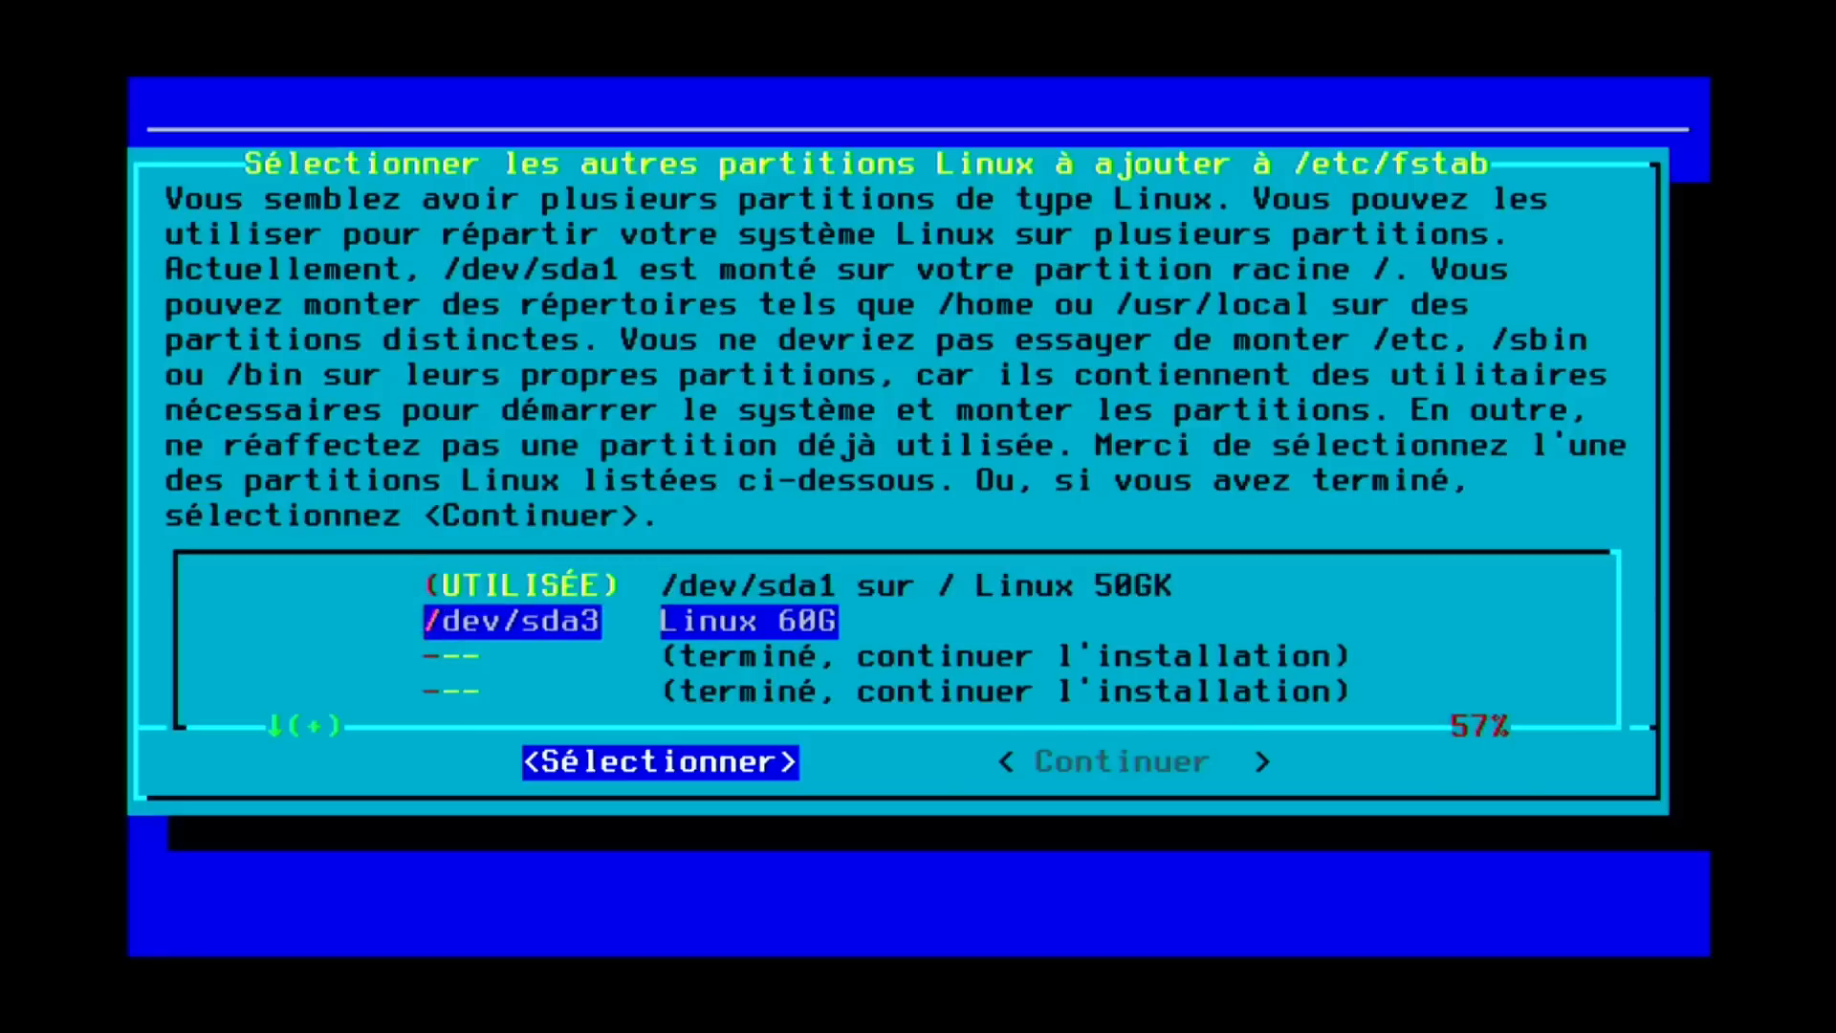
key("Return")
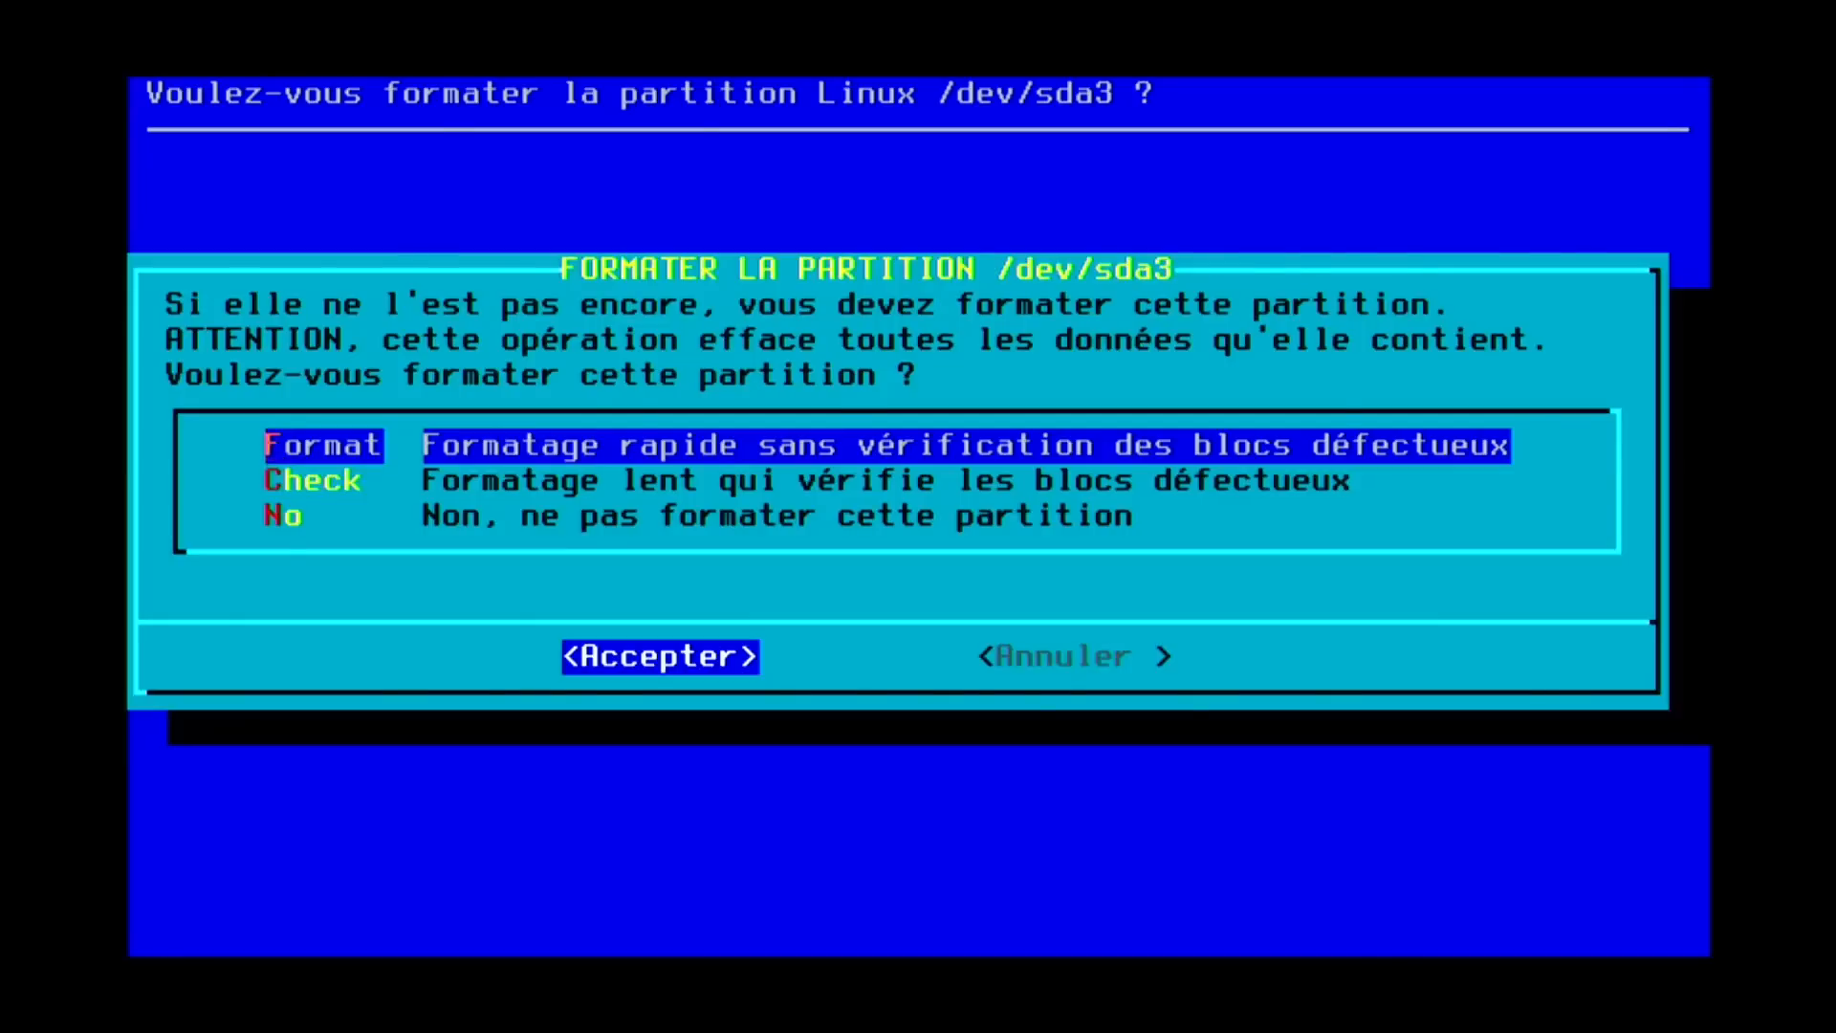
key("Return")
key("Up")
key("Up")
key("Up")
key("Up")
key("Up")
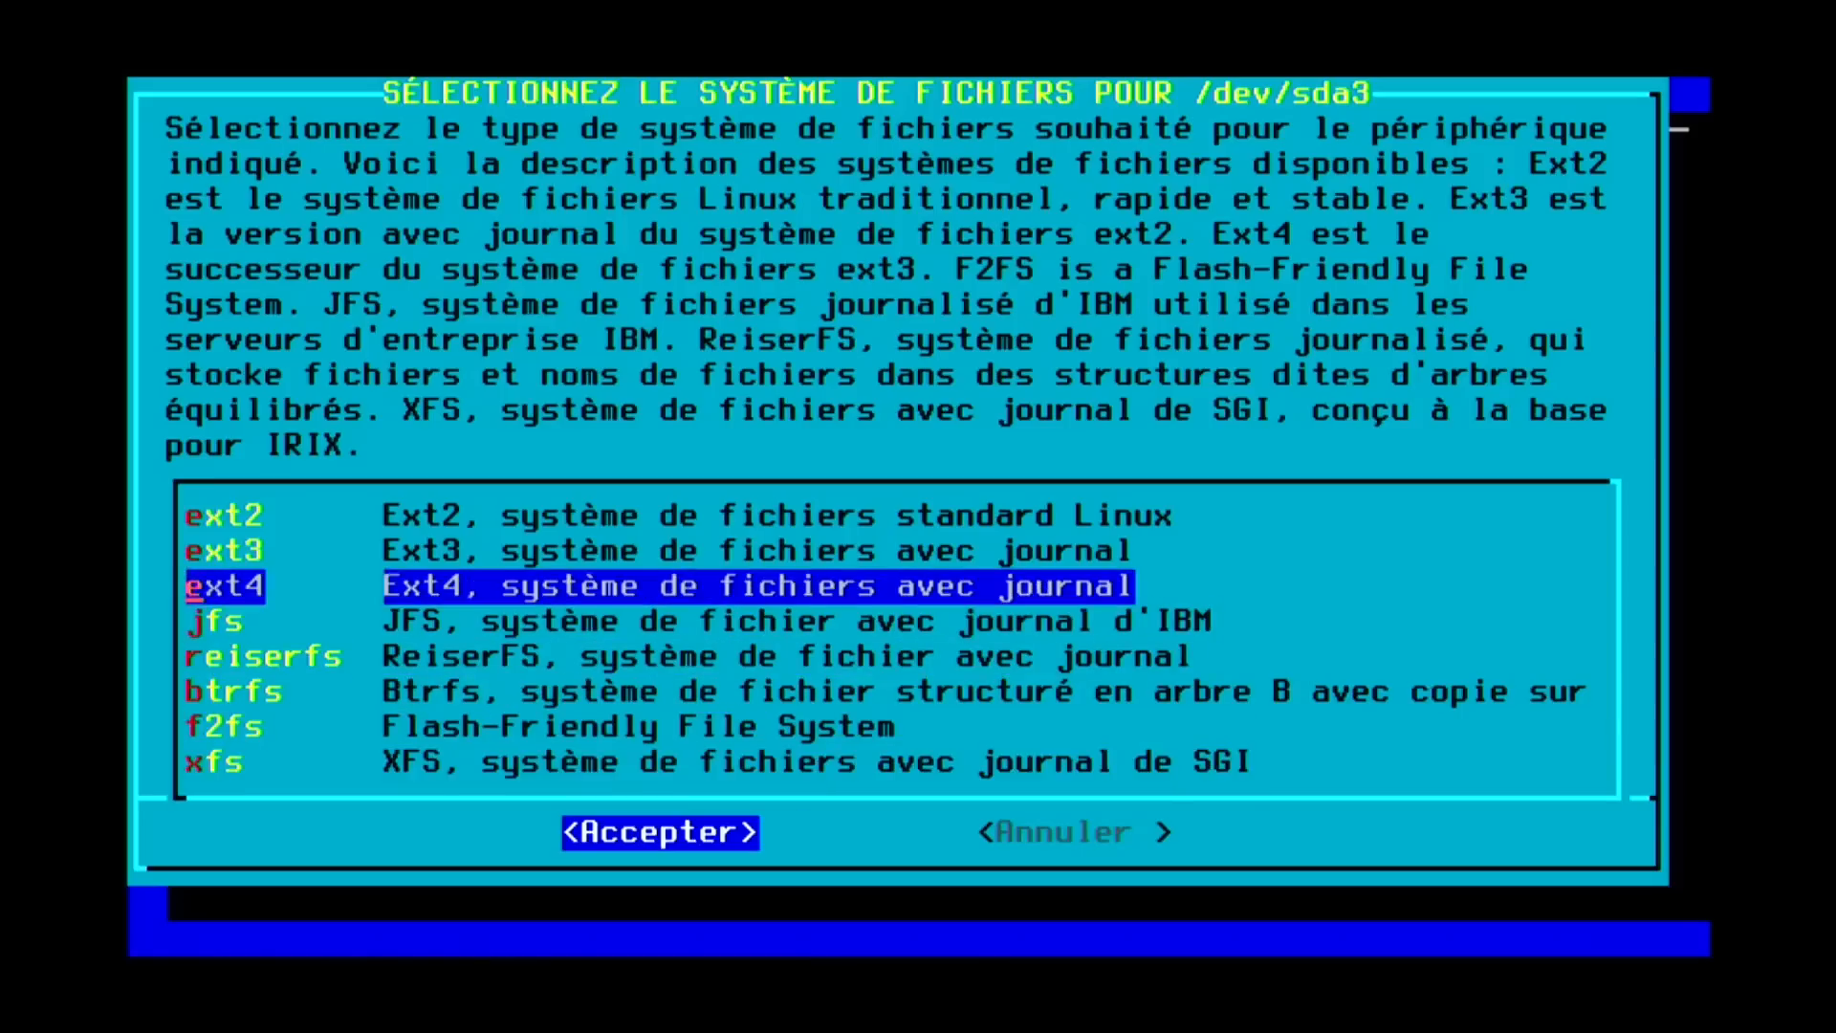
key("Return")
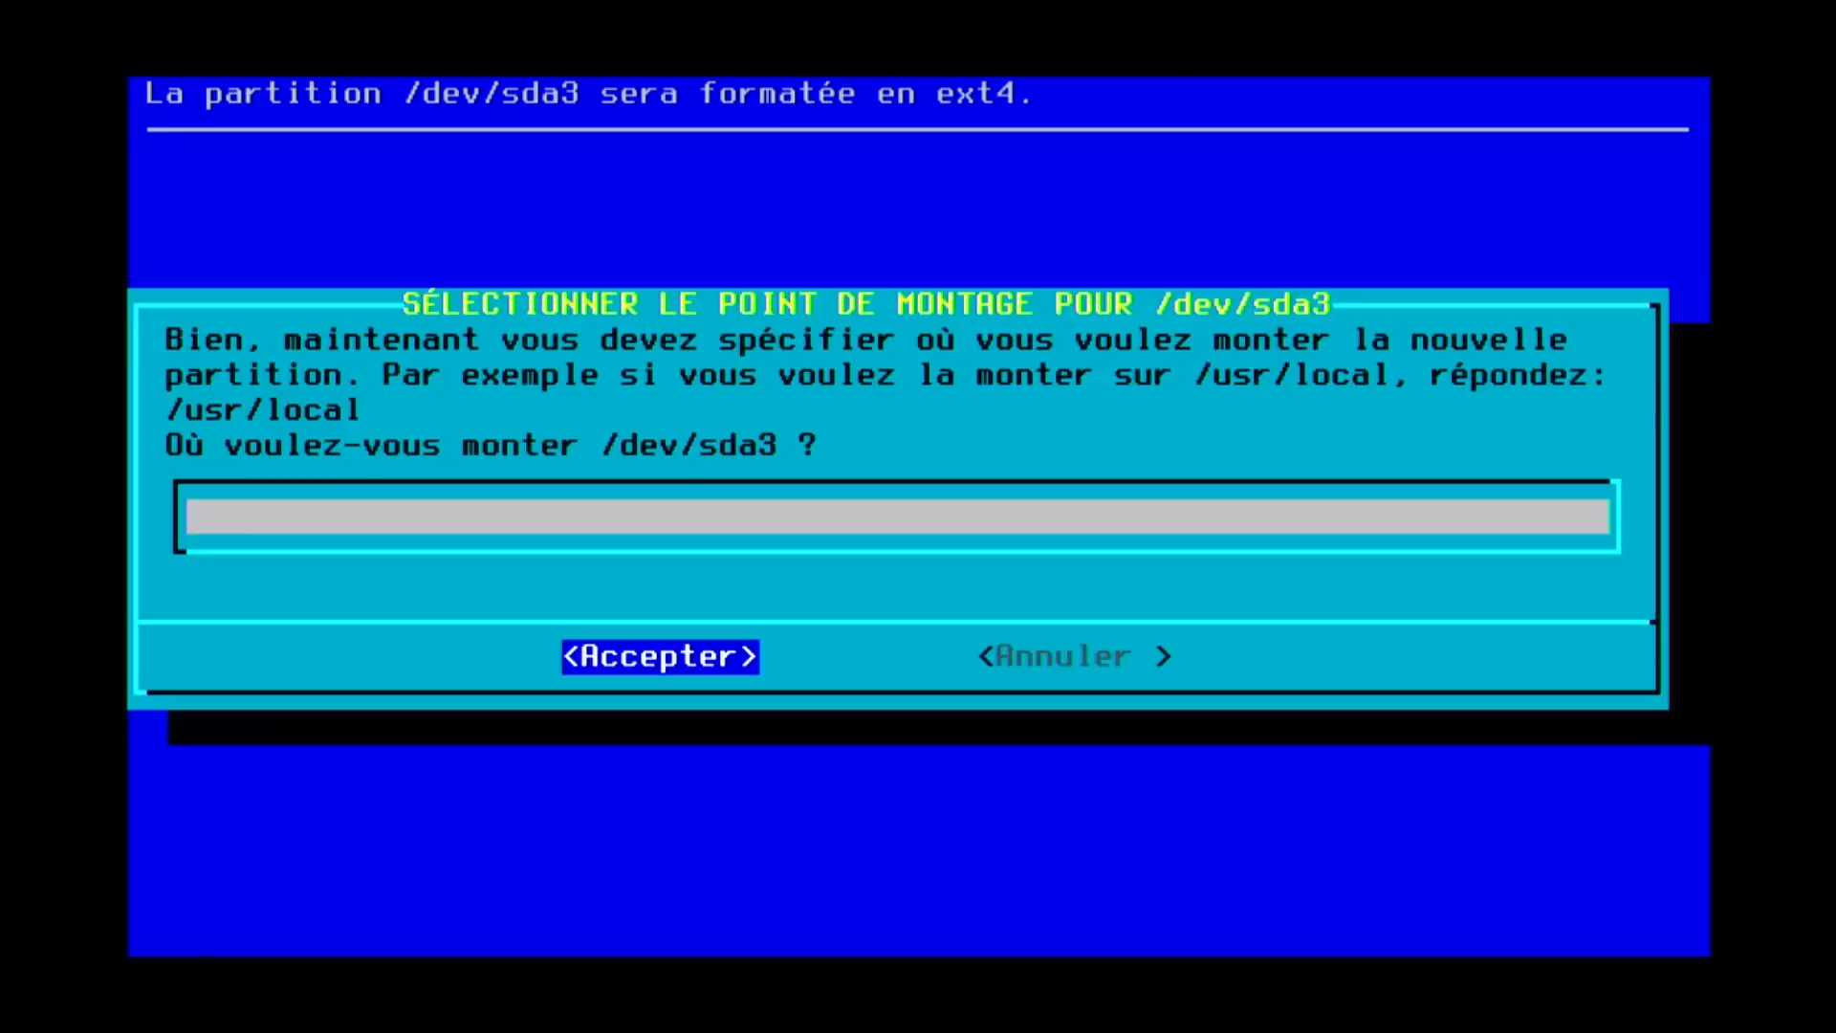
type("/home")
key("Return")
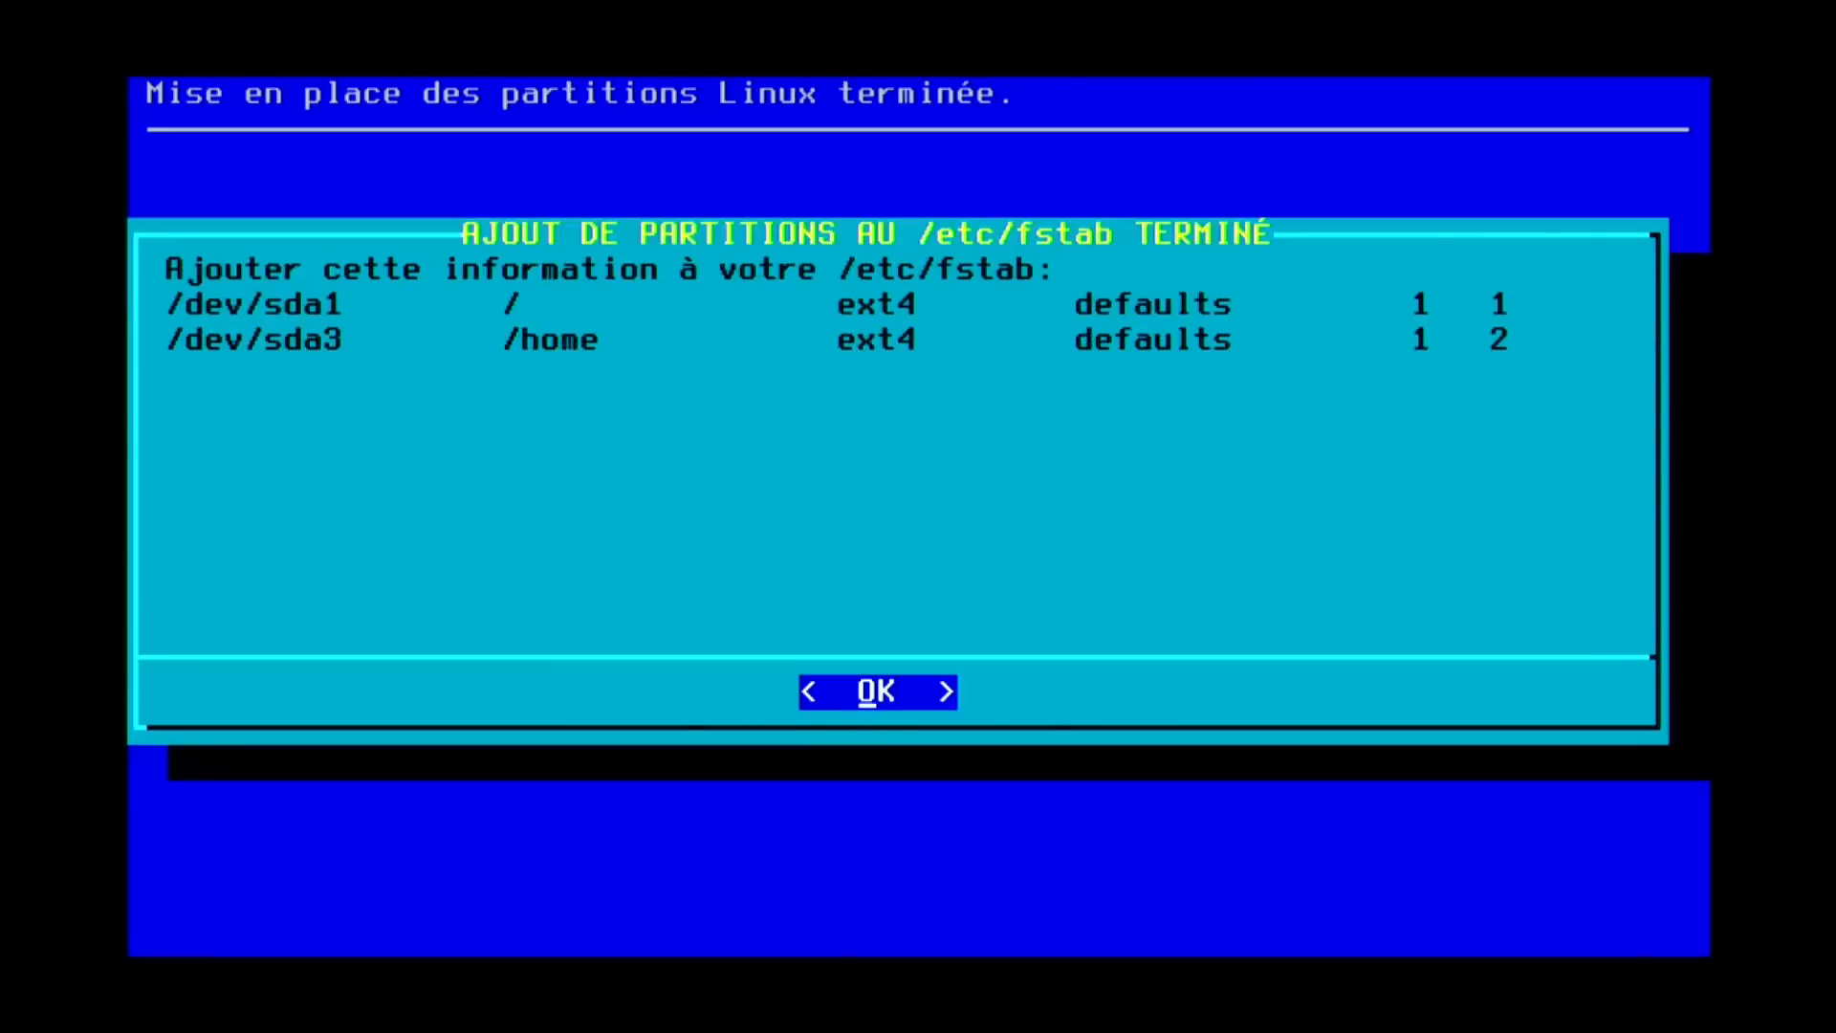
key("Return")
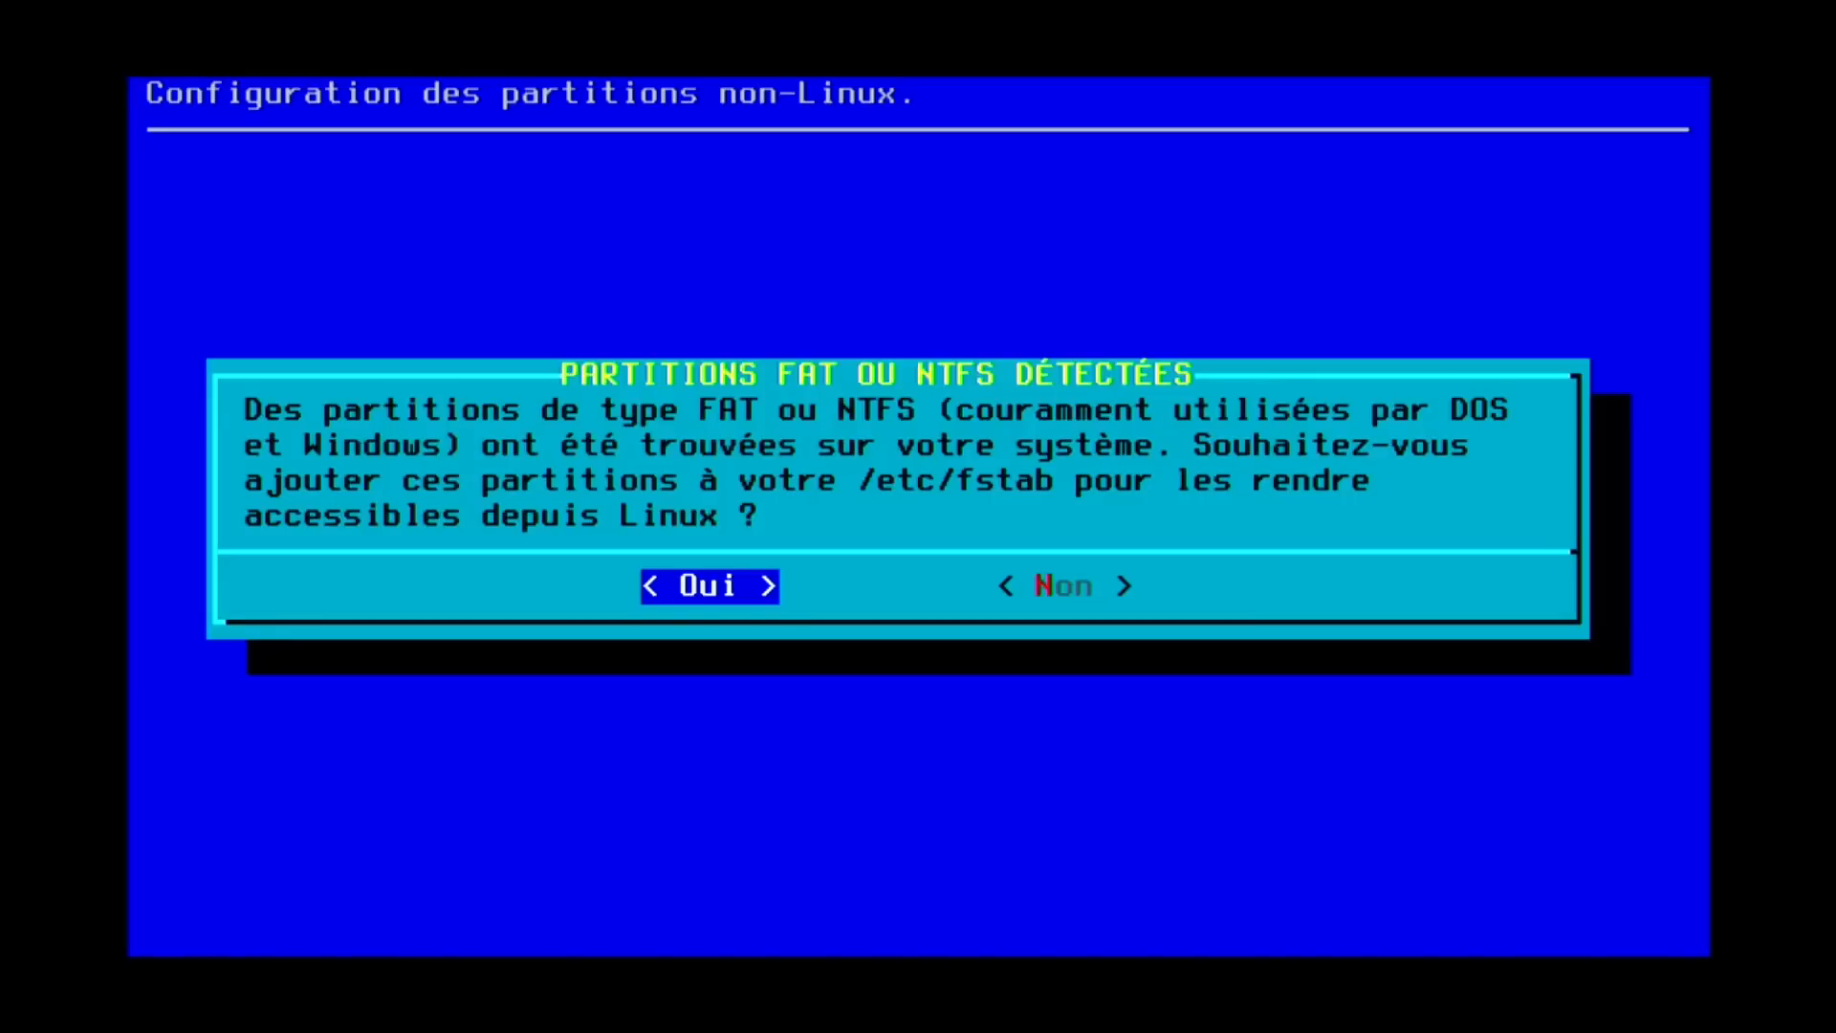
Skip FAT/NTFS partitions, choose CD/DVD as package source, and auto-search for the disc.
key("Right")
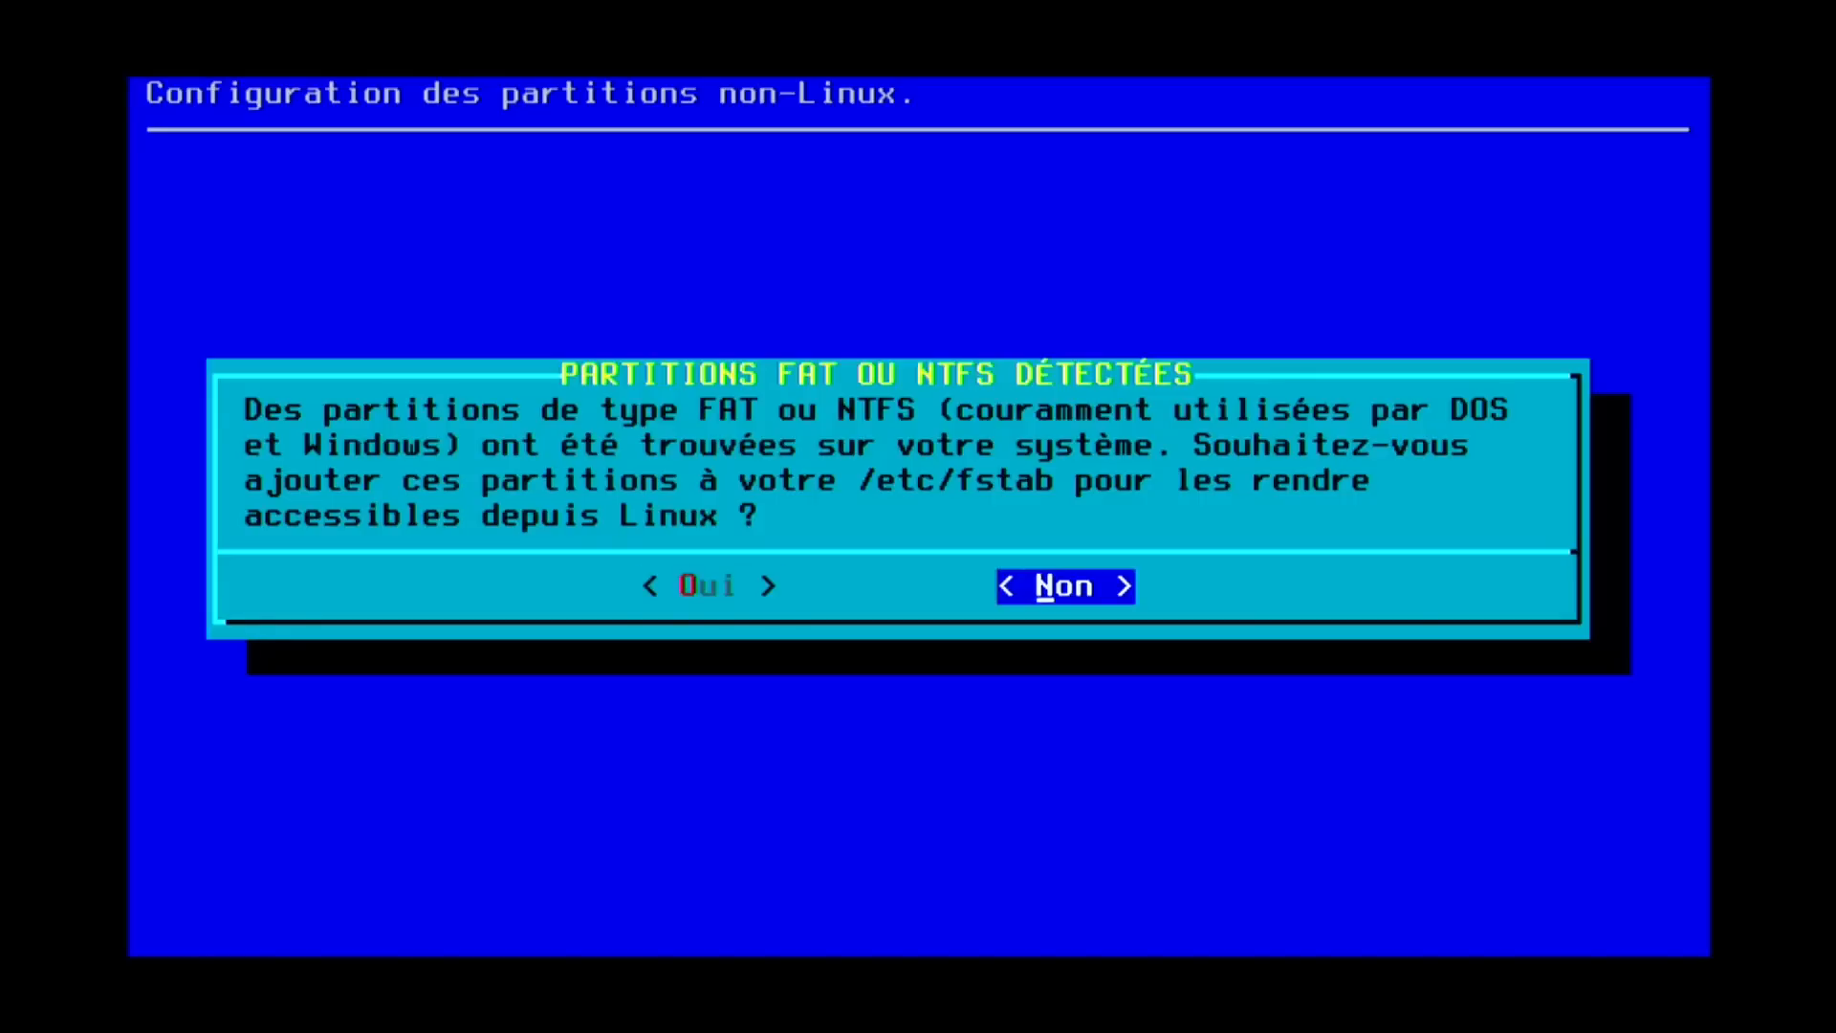
key("Return")
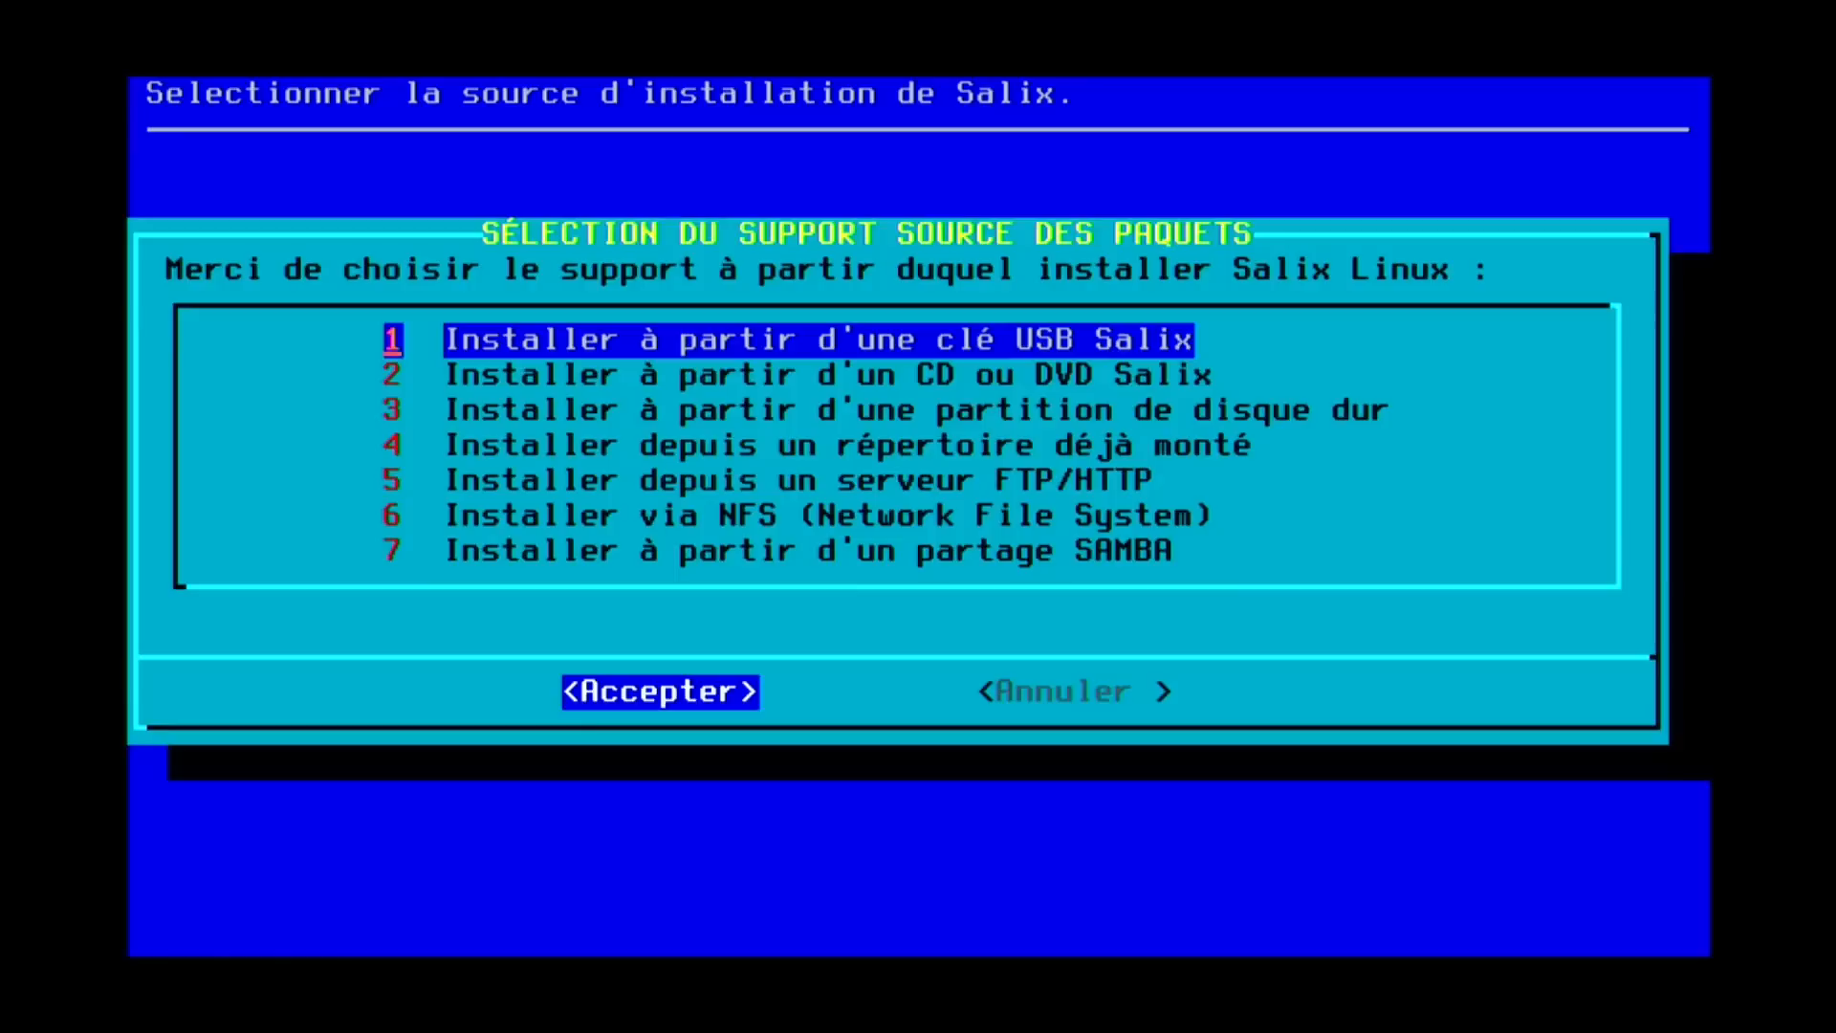
key("Down")
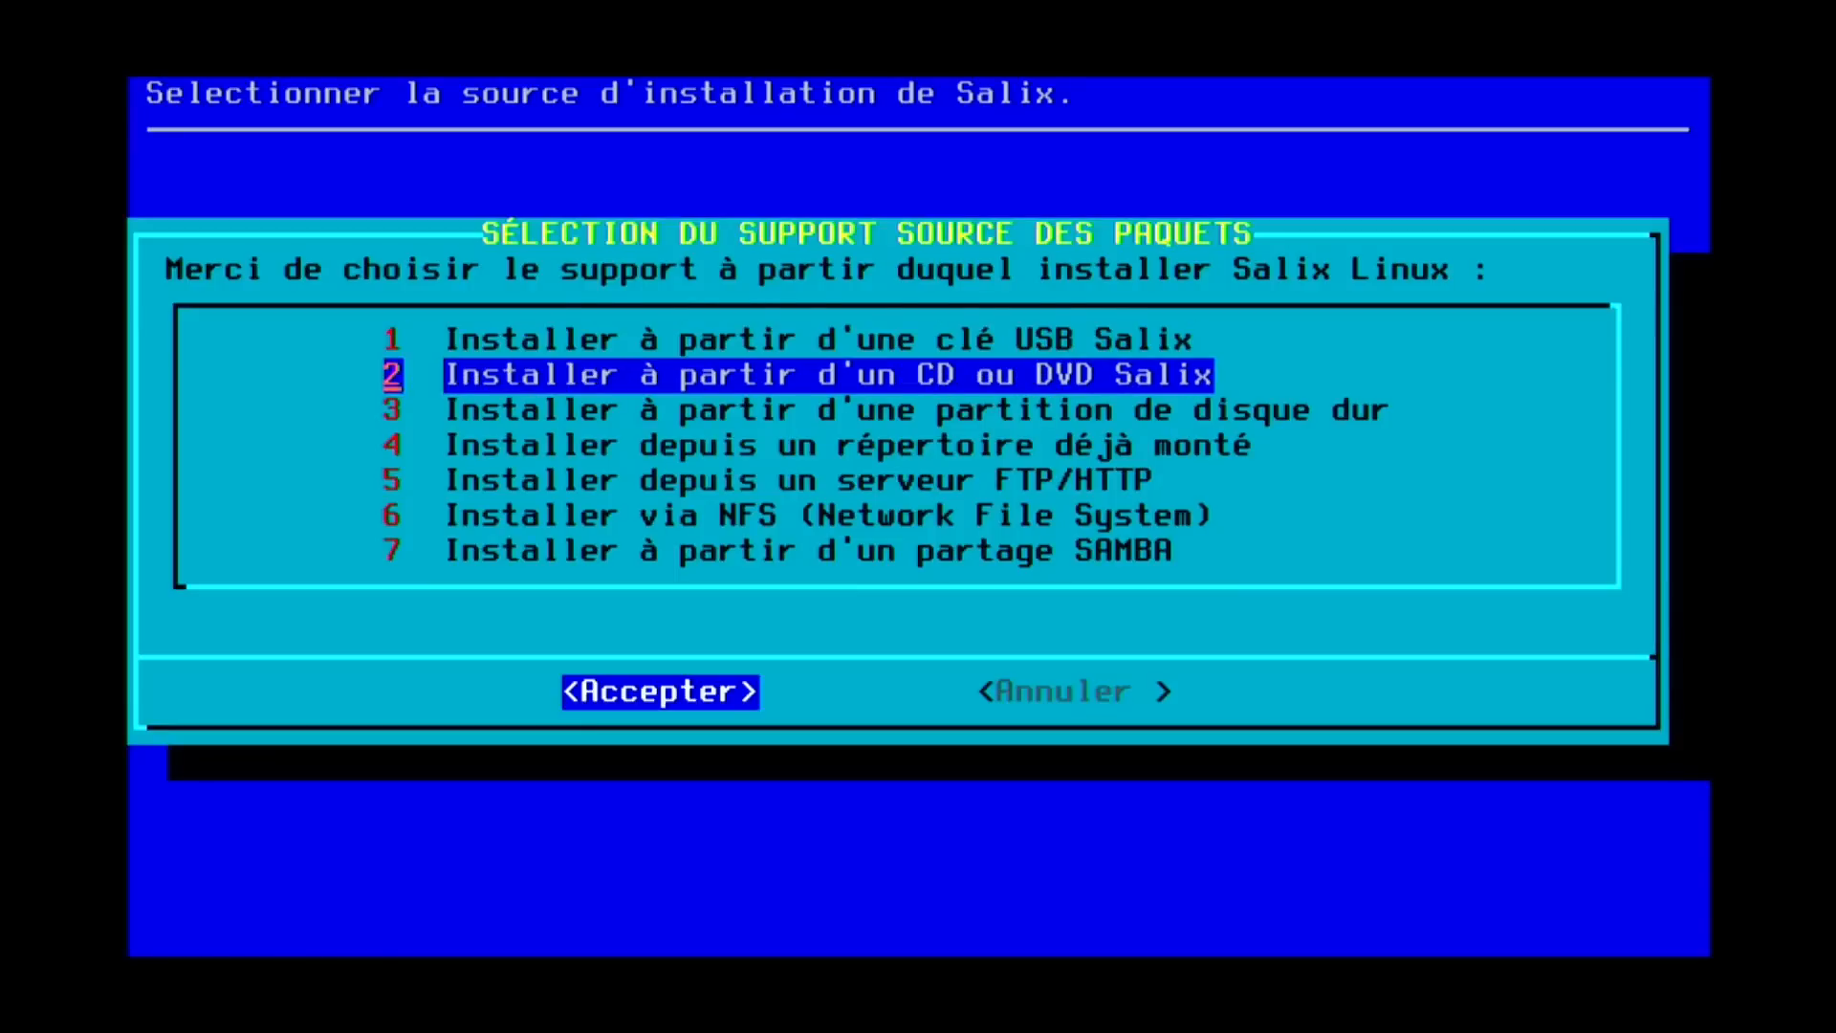
key("Return")
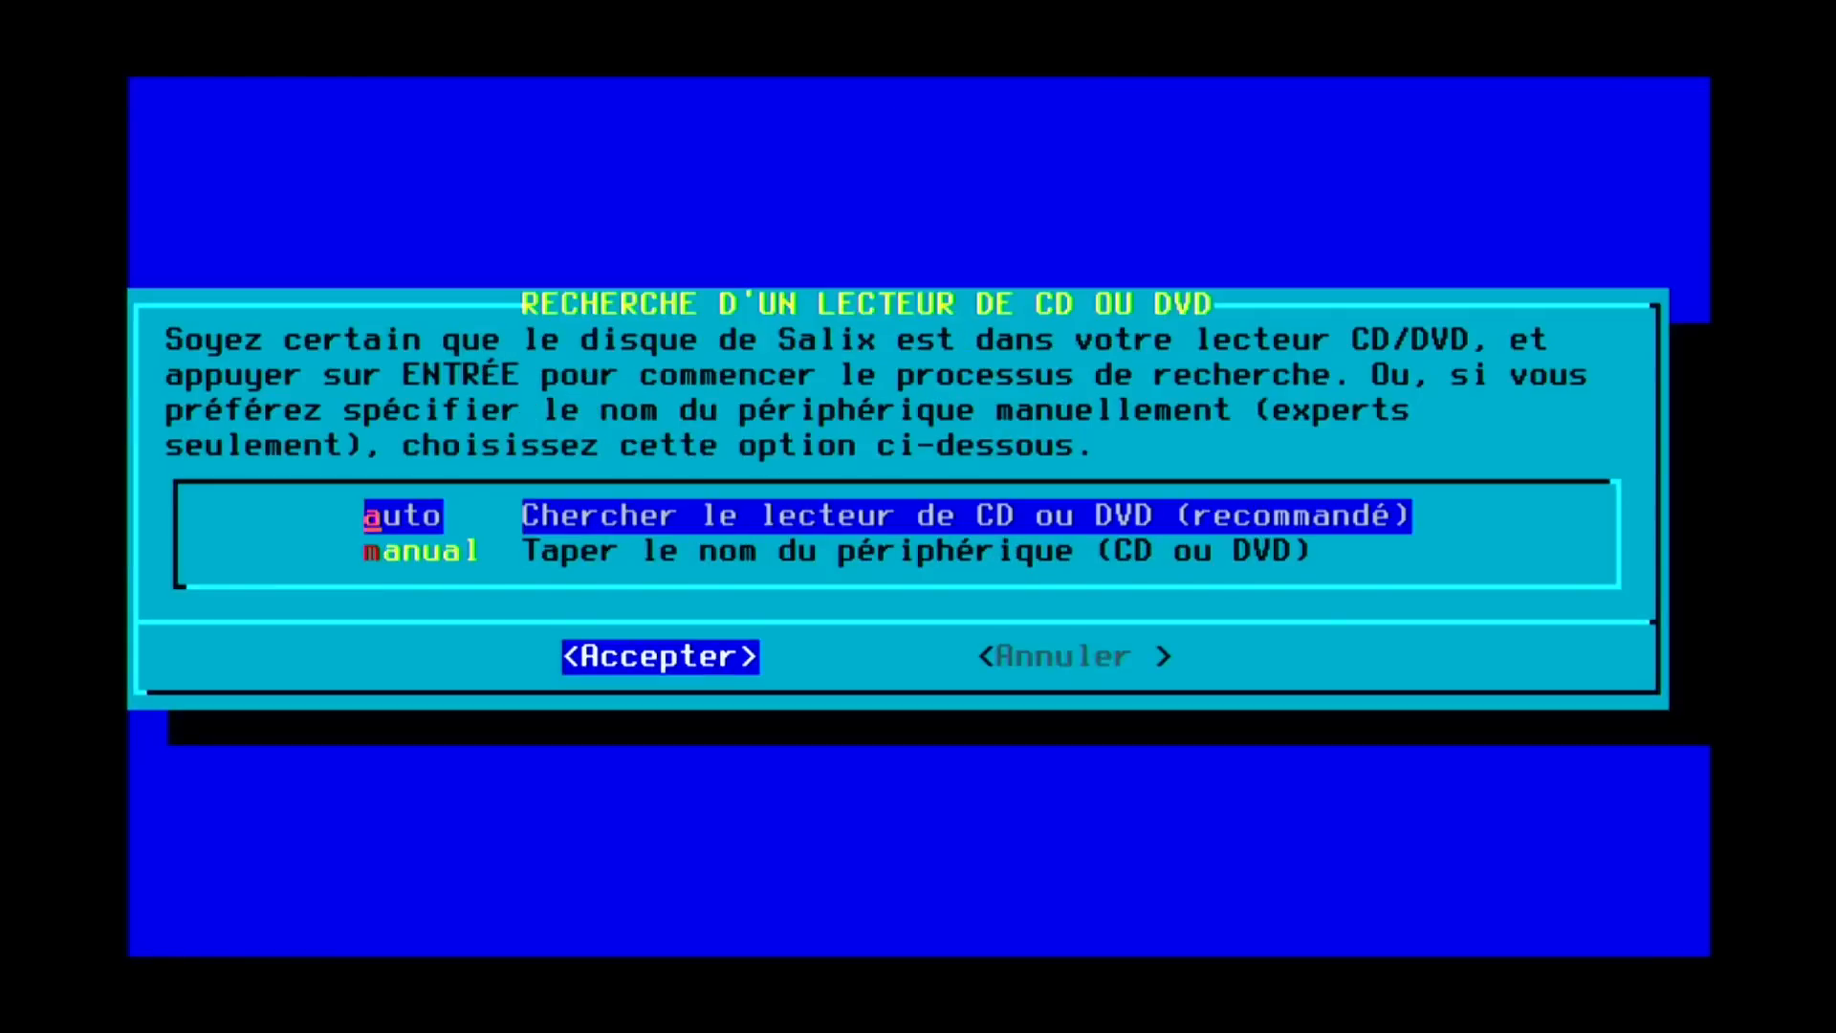
key("Return")
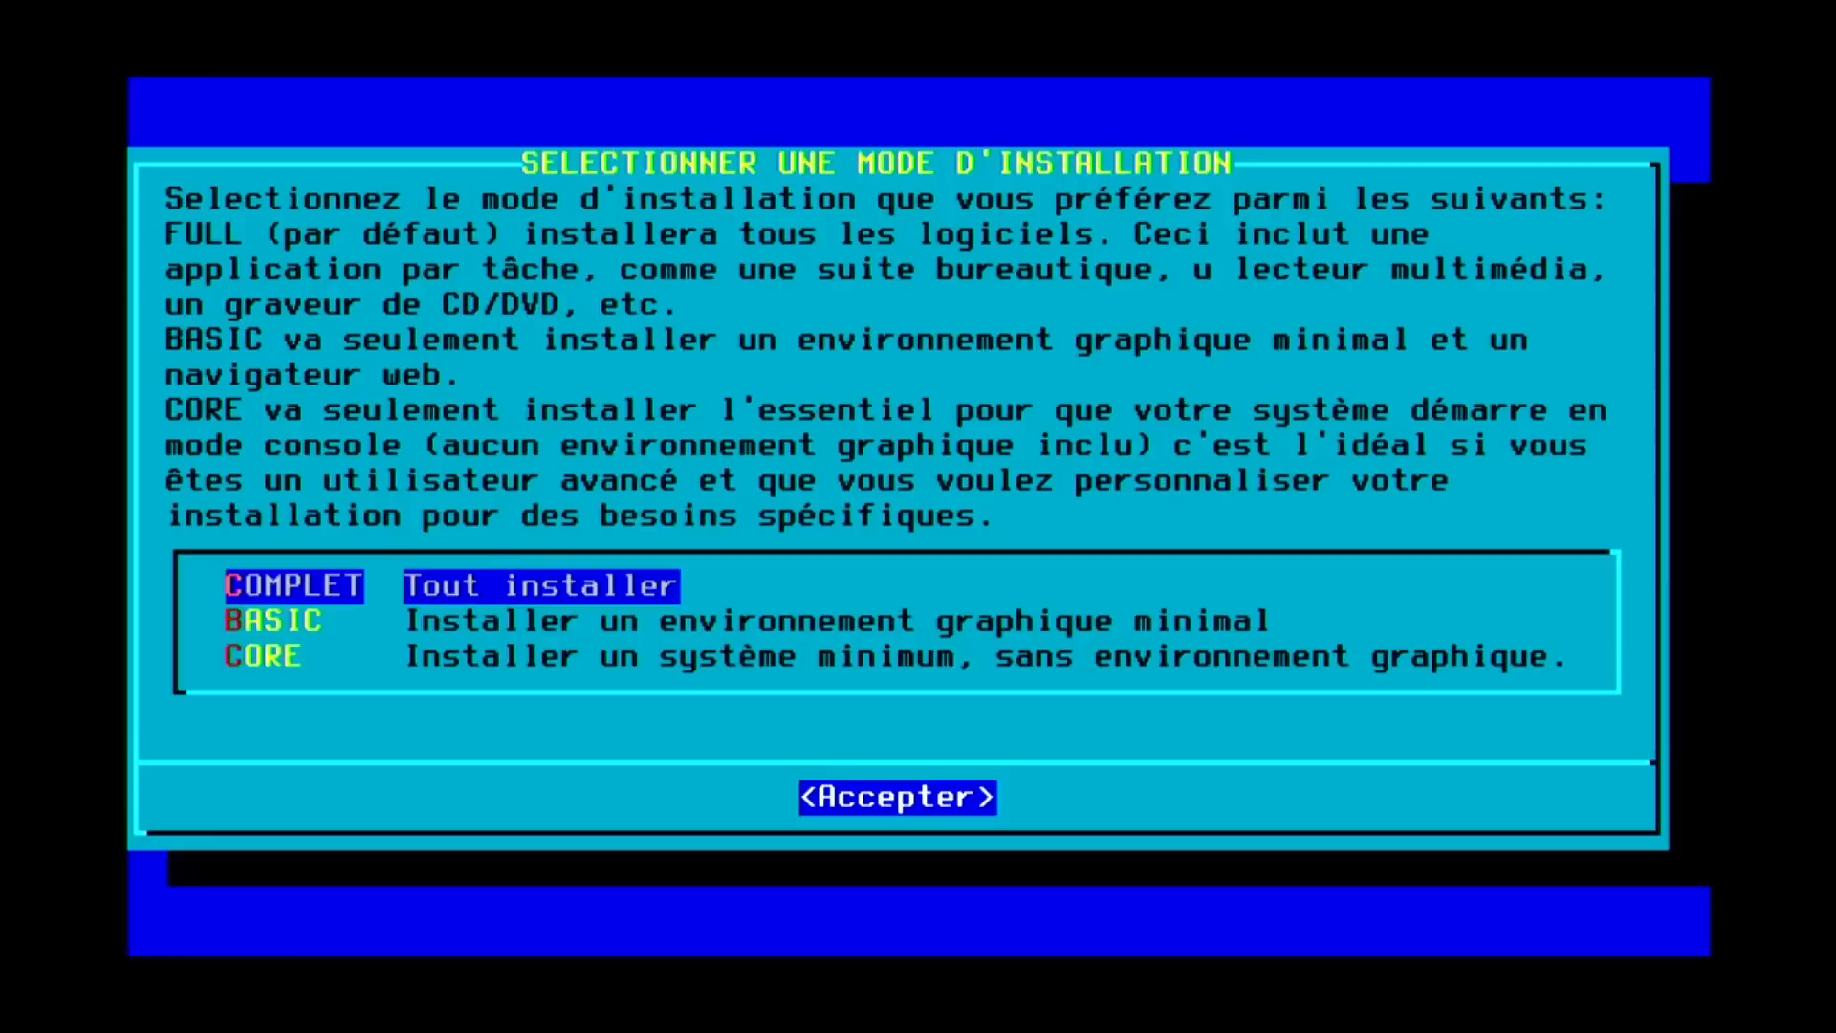
Look over the BASIC and CORE modes, then confirm the full COMPLET installation.
key("Down")
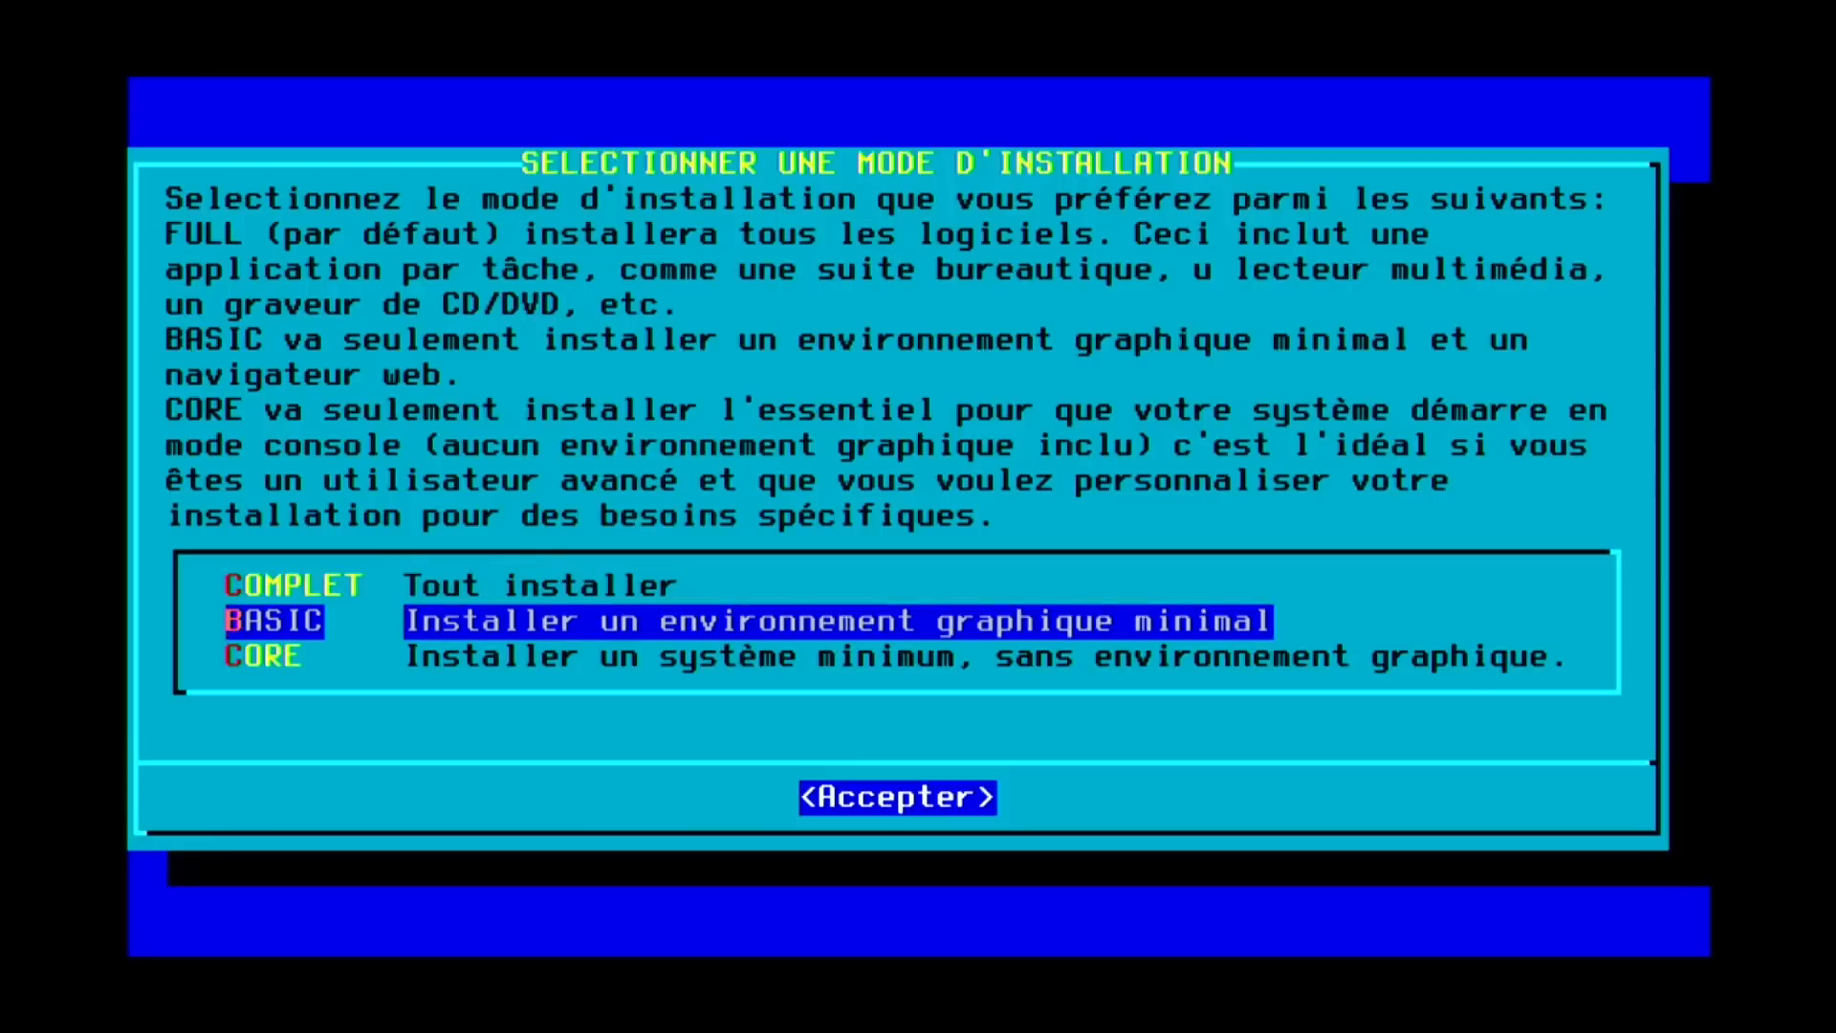
key("Down")
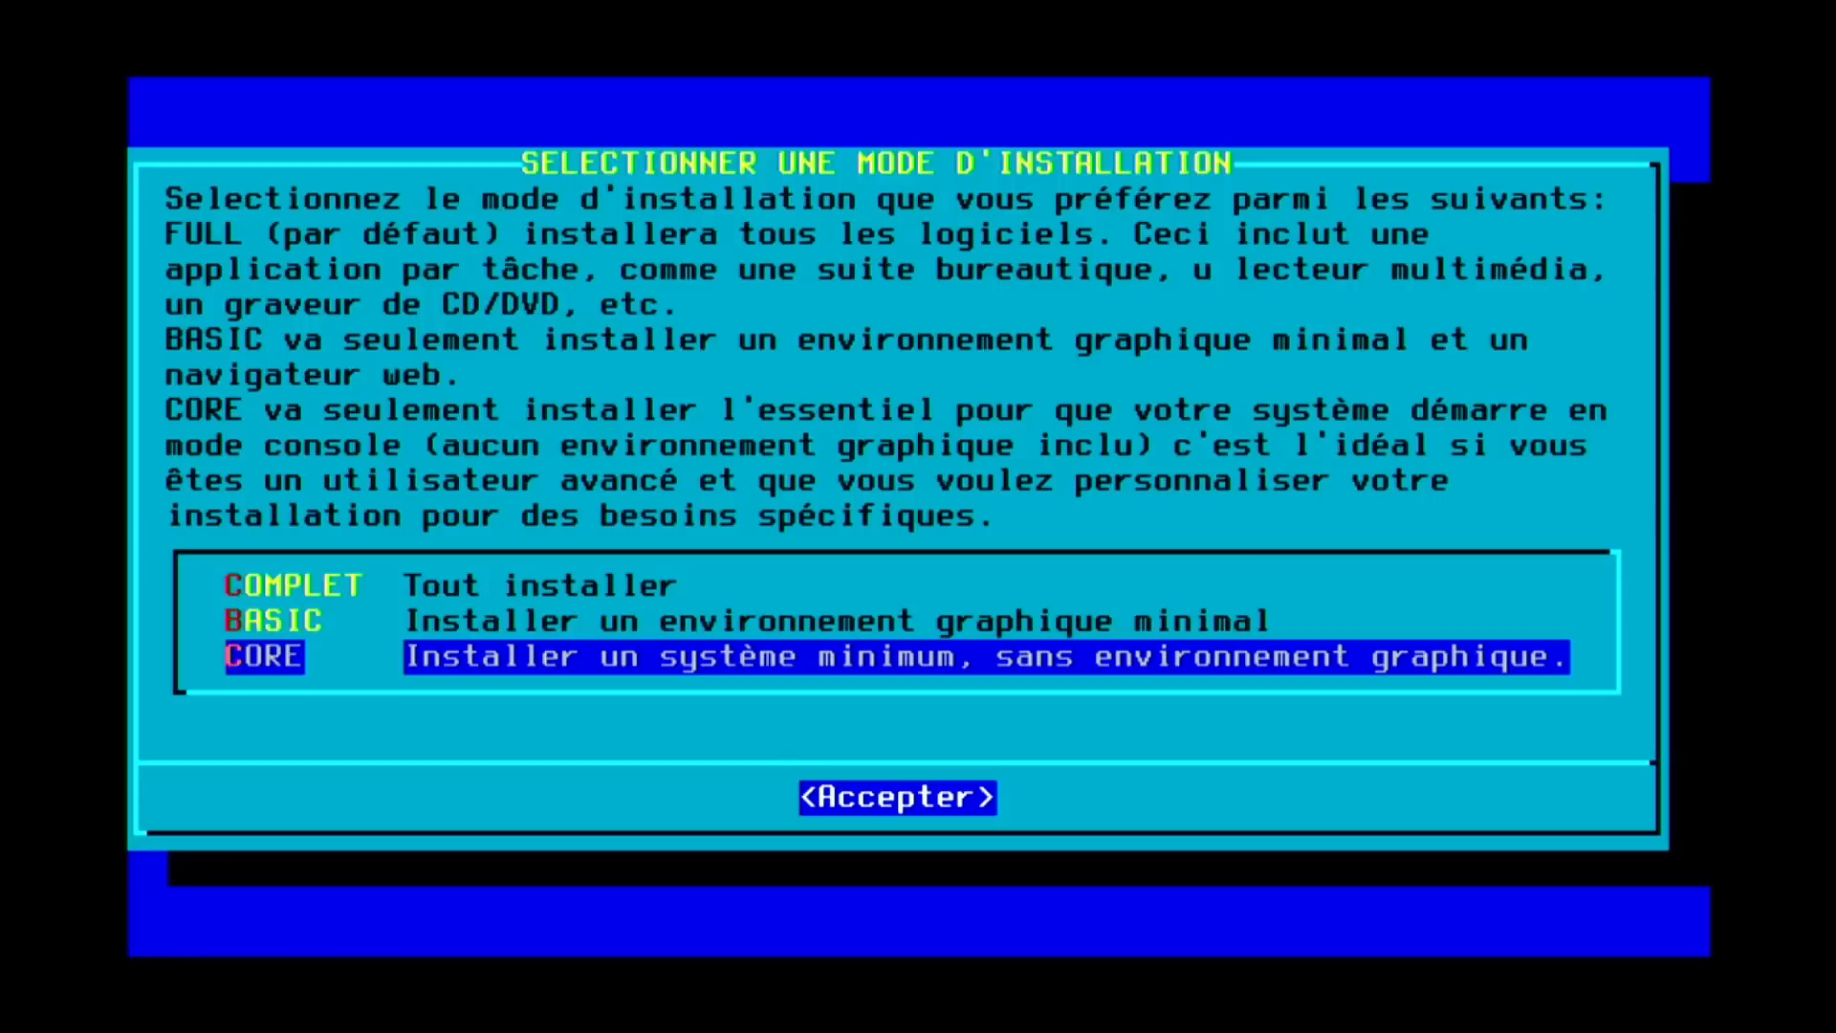
key("Up")
key("Up")
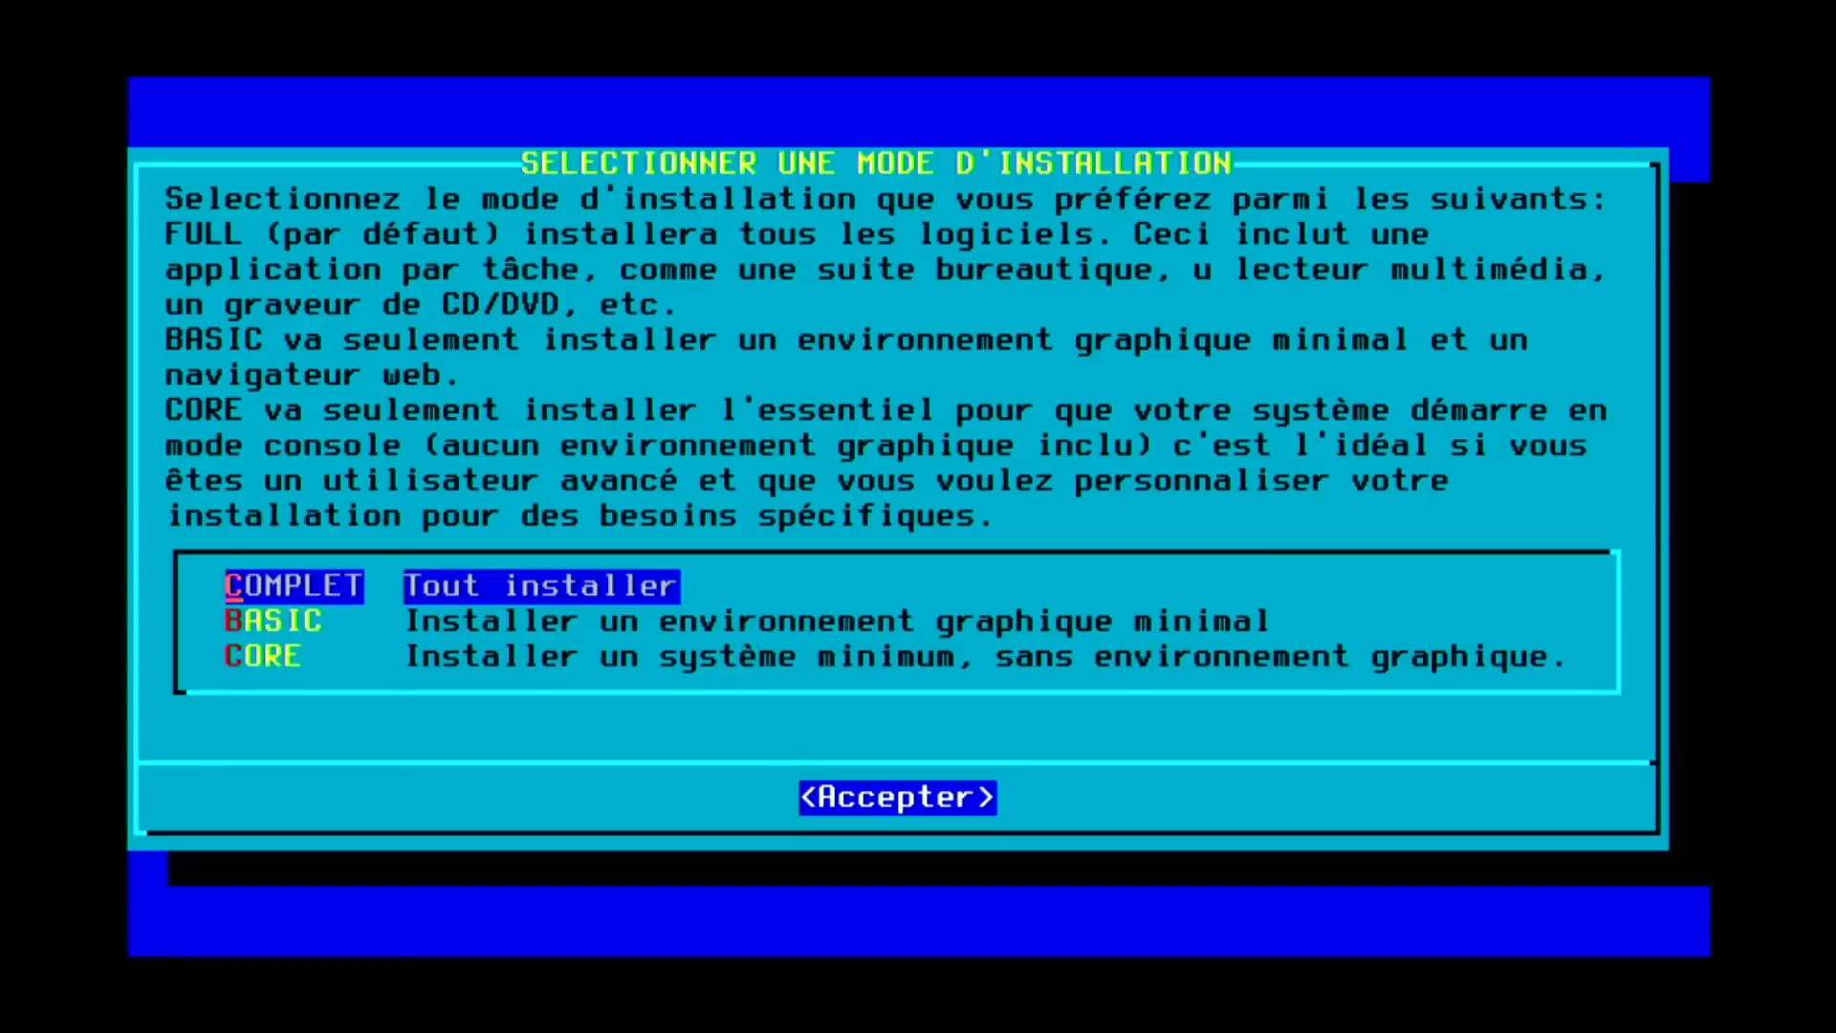
key("Return")
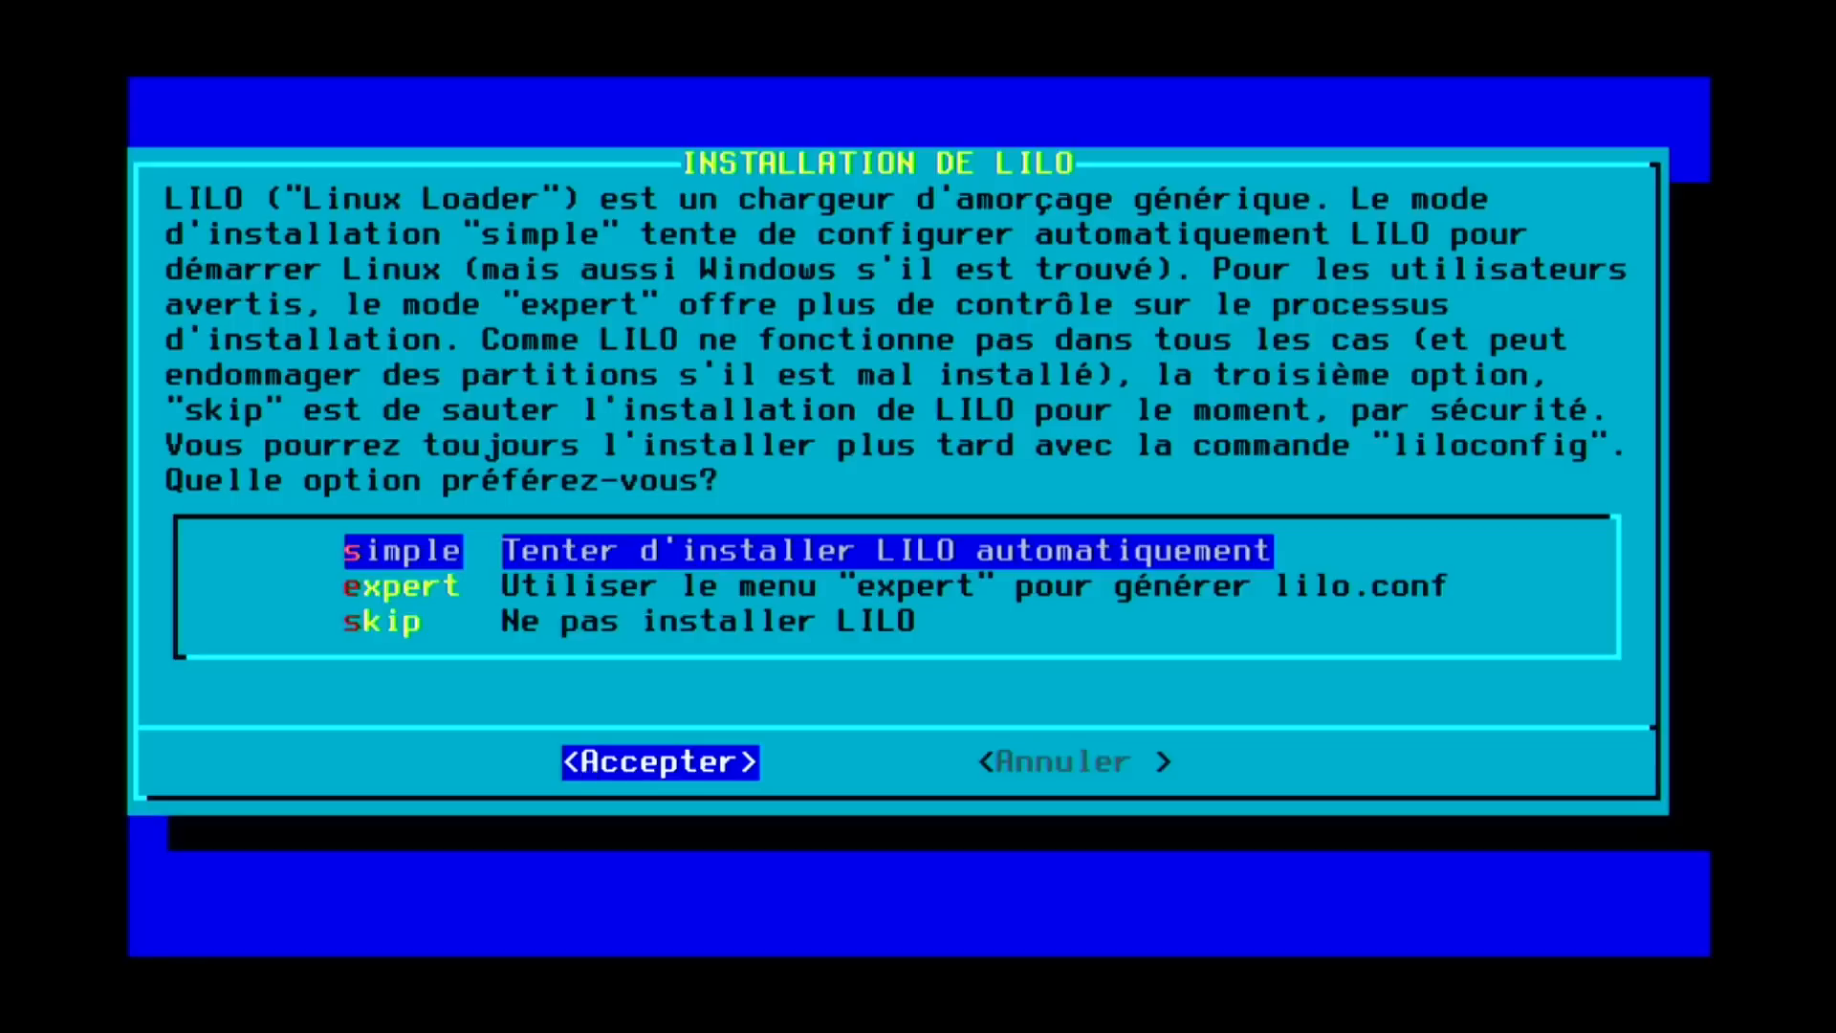
Install 'simple' LILO to the MBR with standard console and empty kernel parameters.
key("Return")
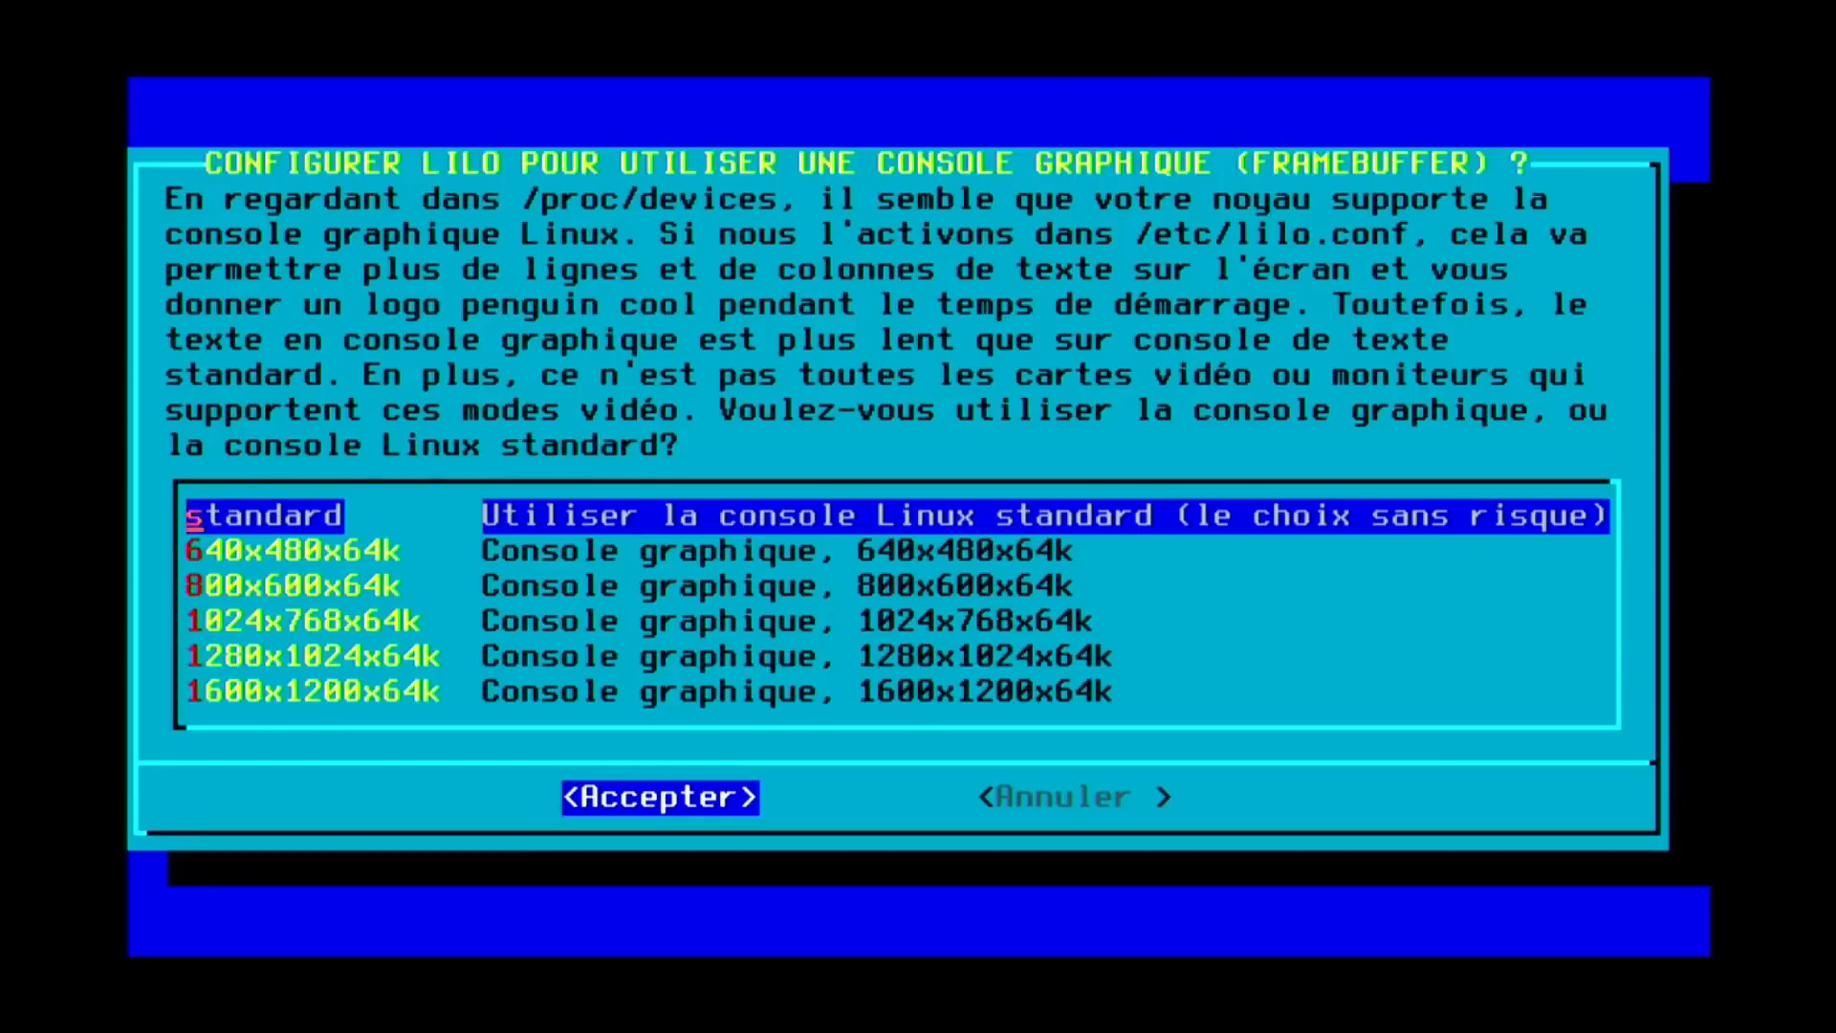
key("Return")
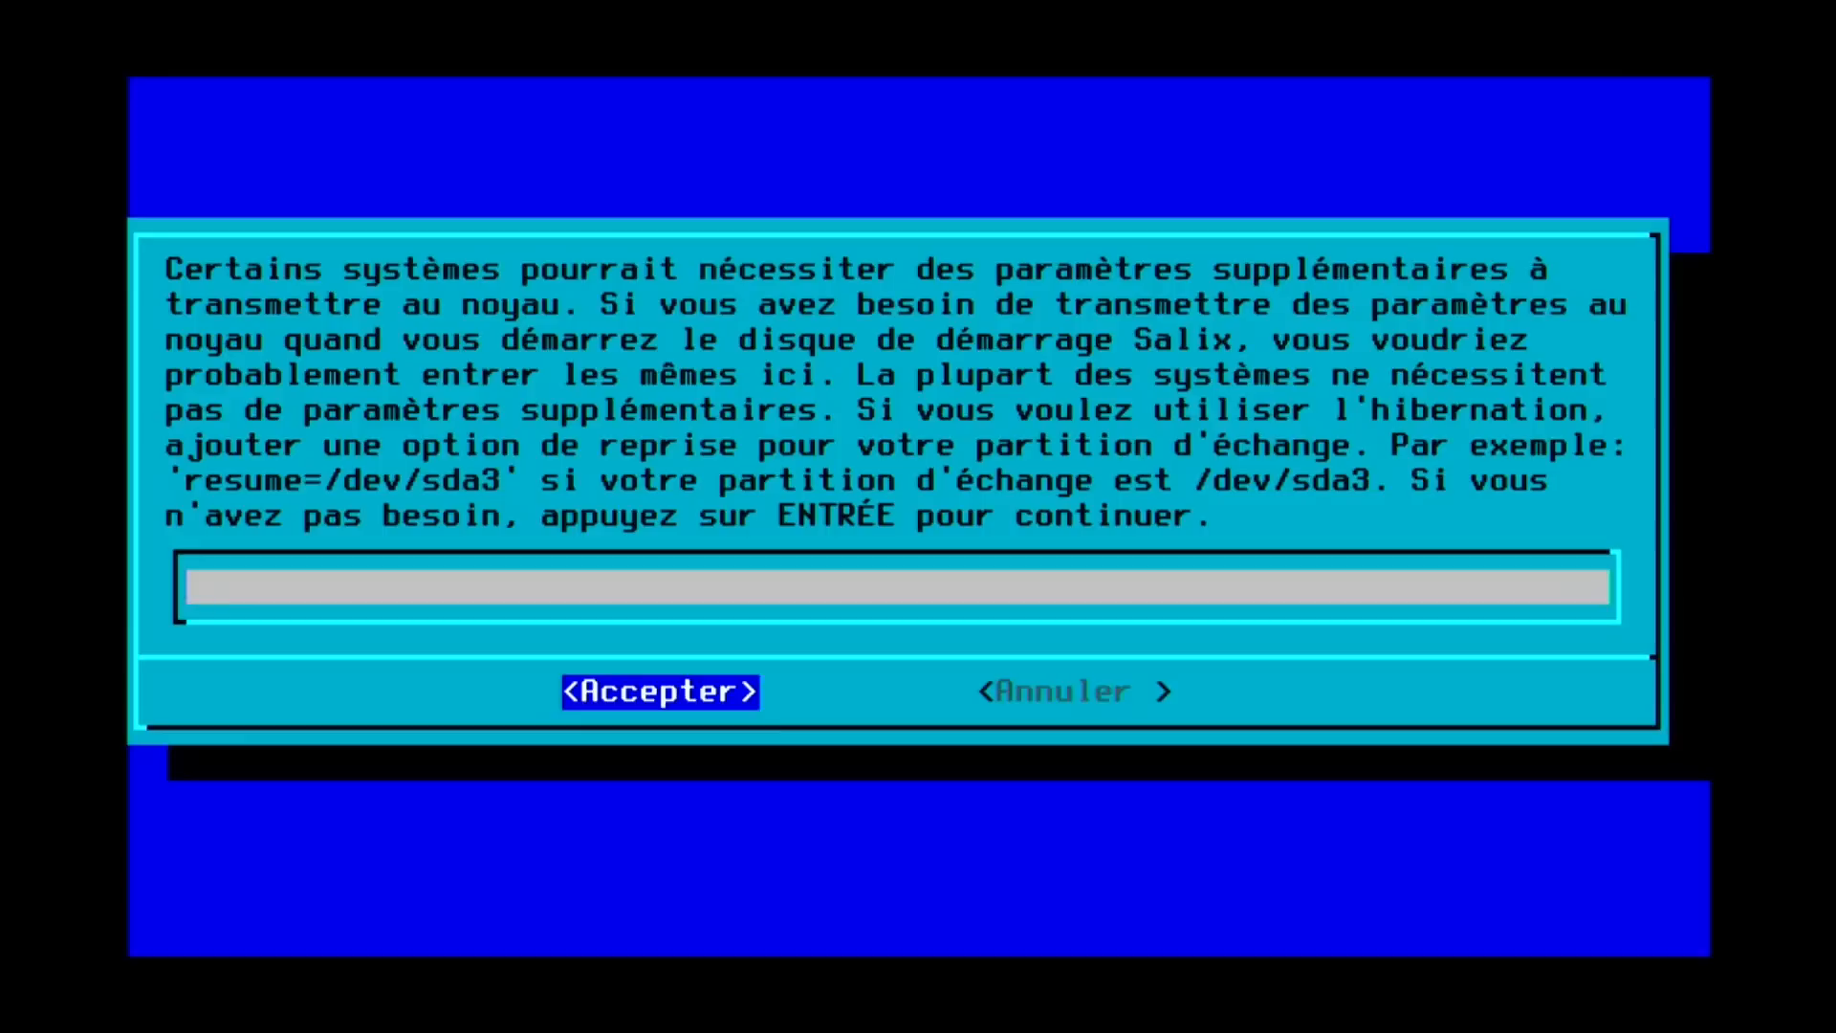
key("Return")
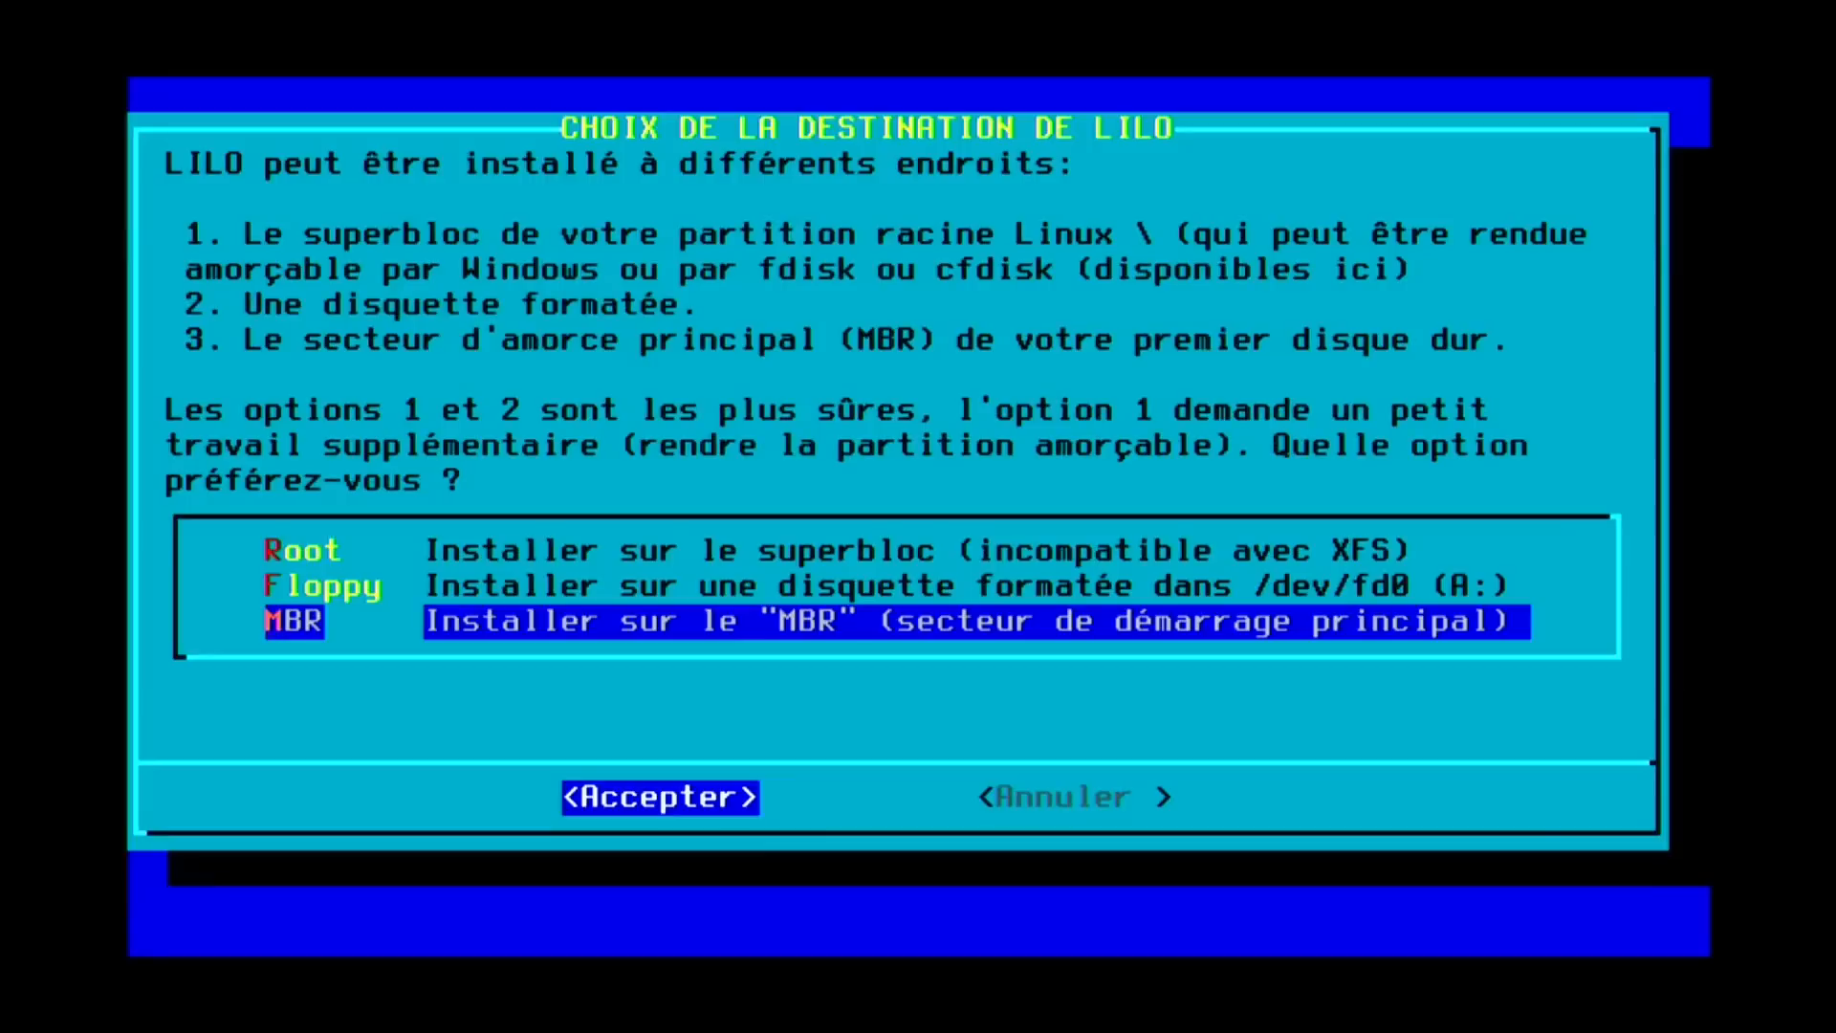
key("Return")
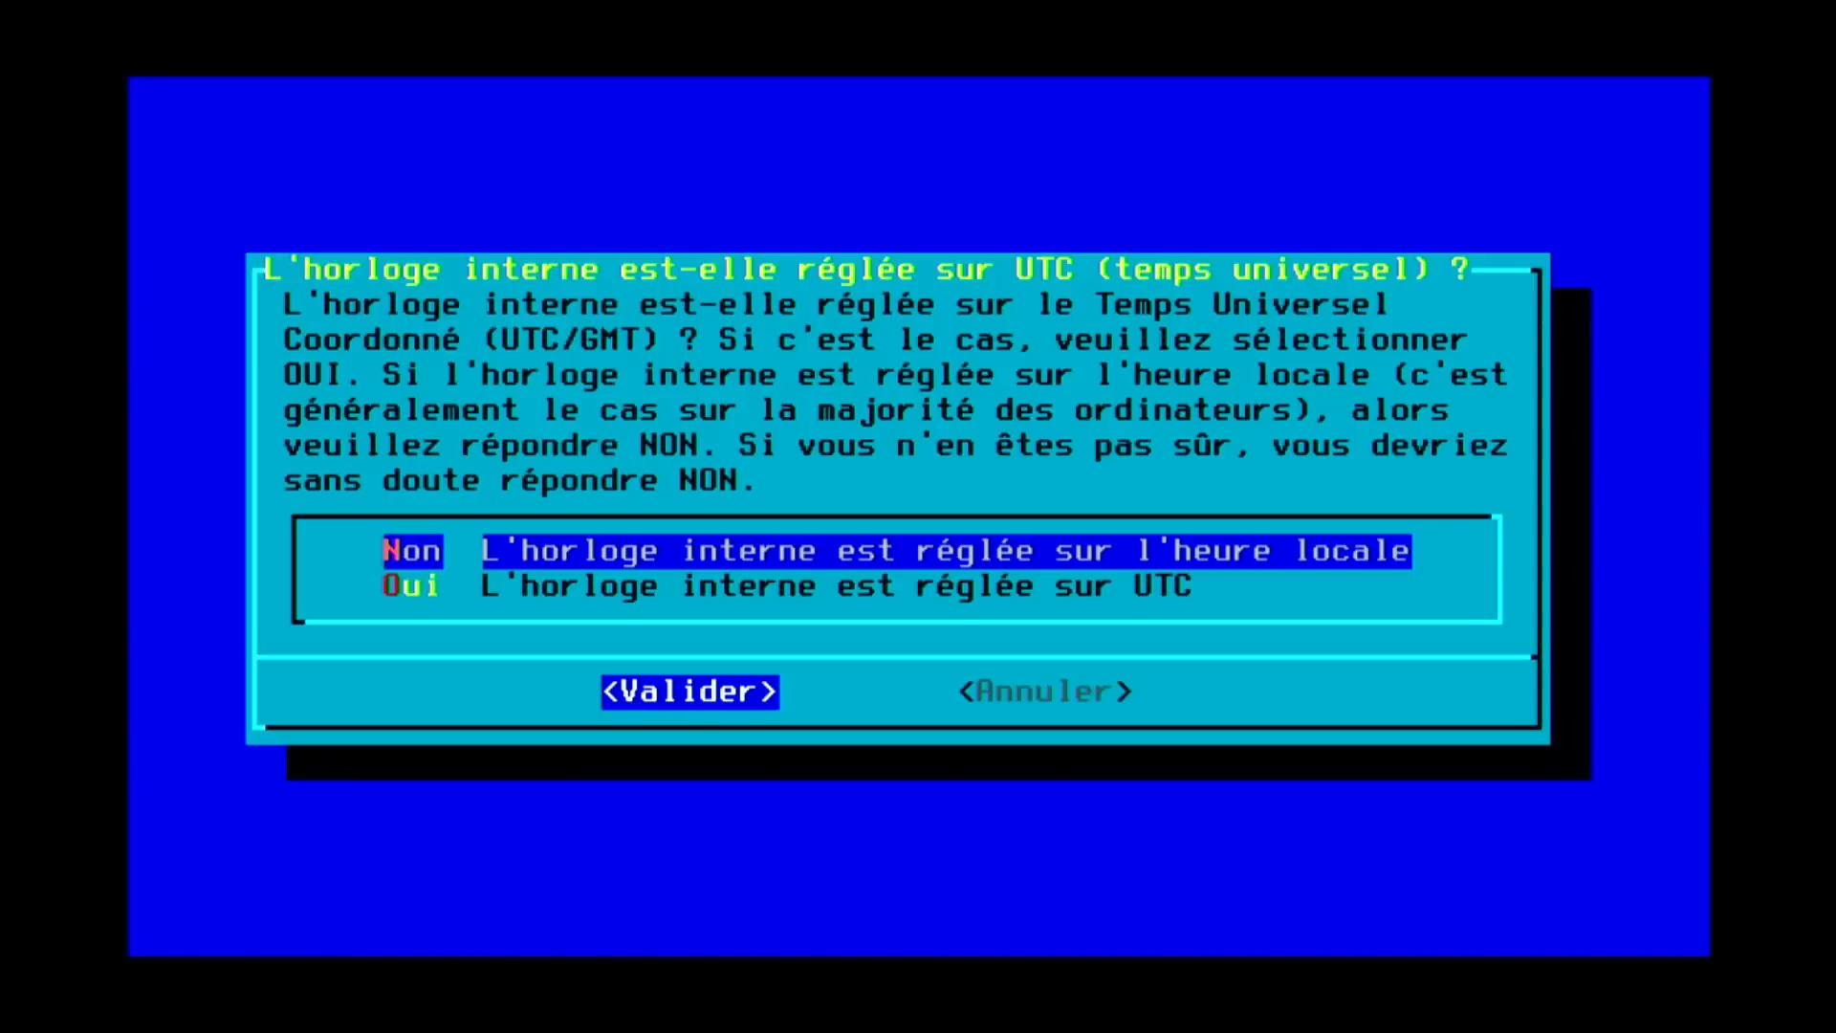
Answer Non to UTC, pick Europe/Paris as timezone, and keep fr_FR.utf8 as language.
key("Return")
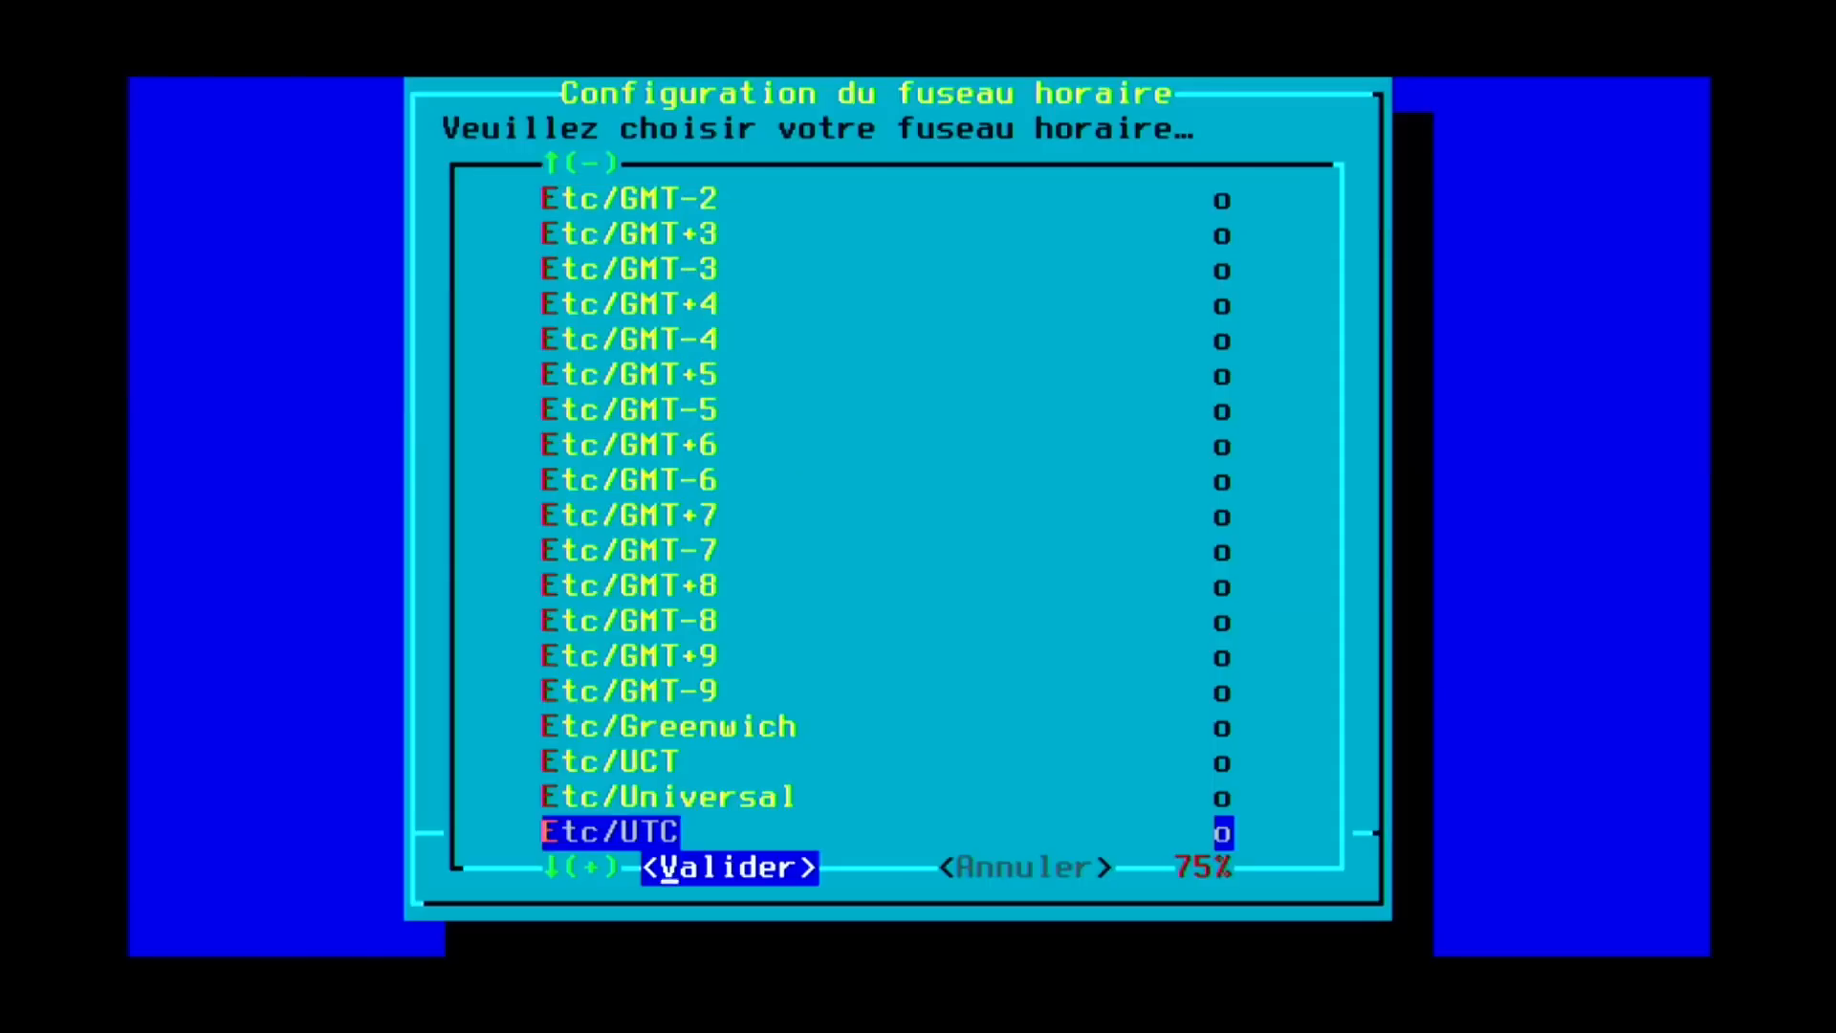
key("Down")
key("Down")
key("Down")
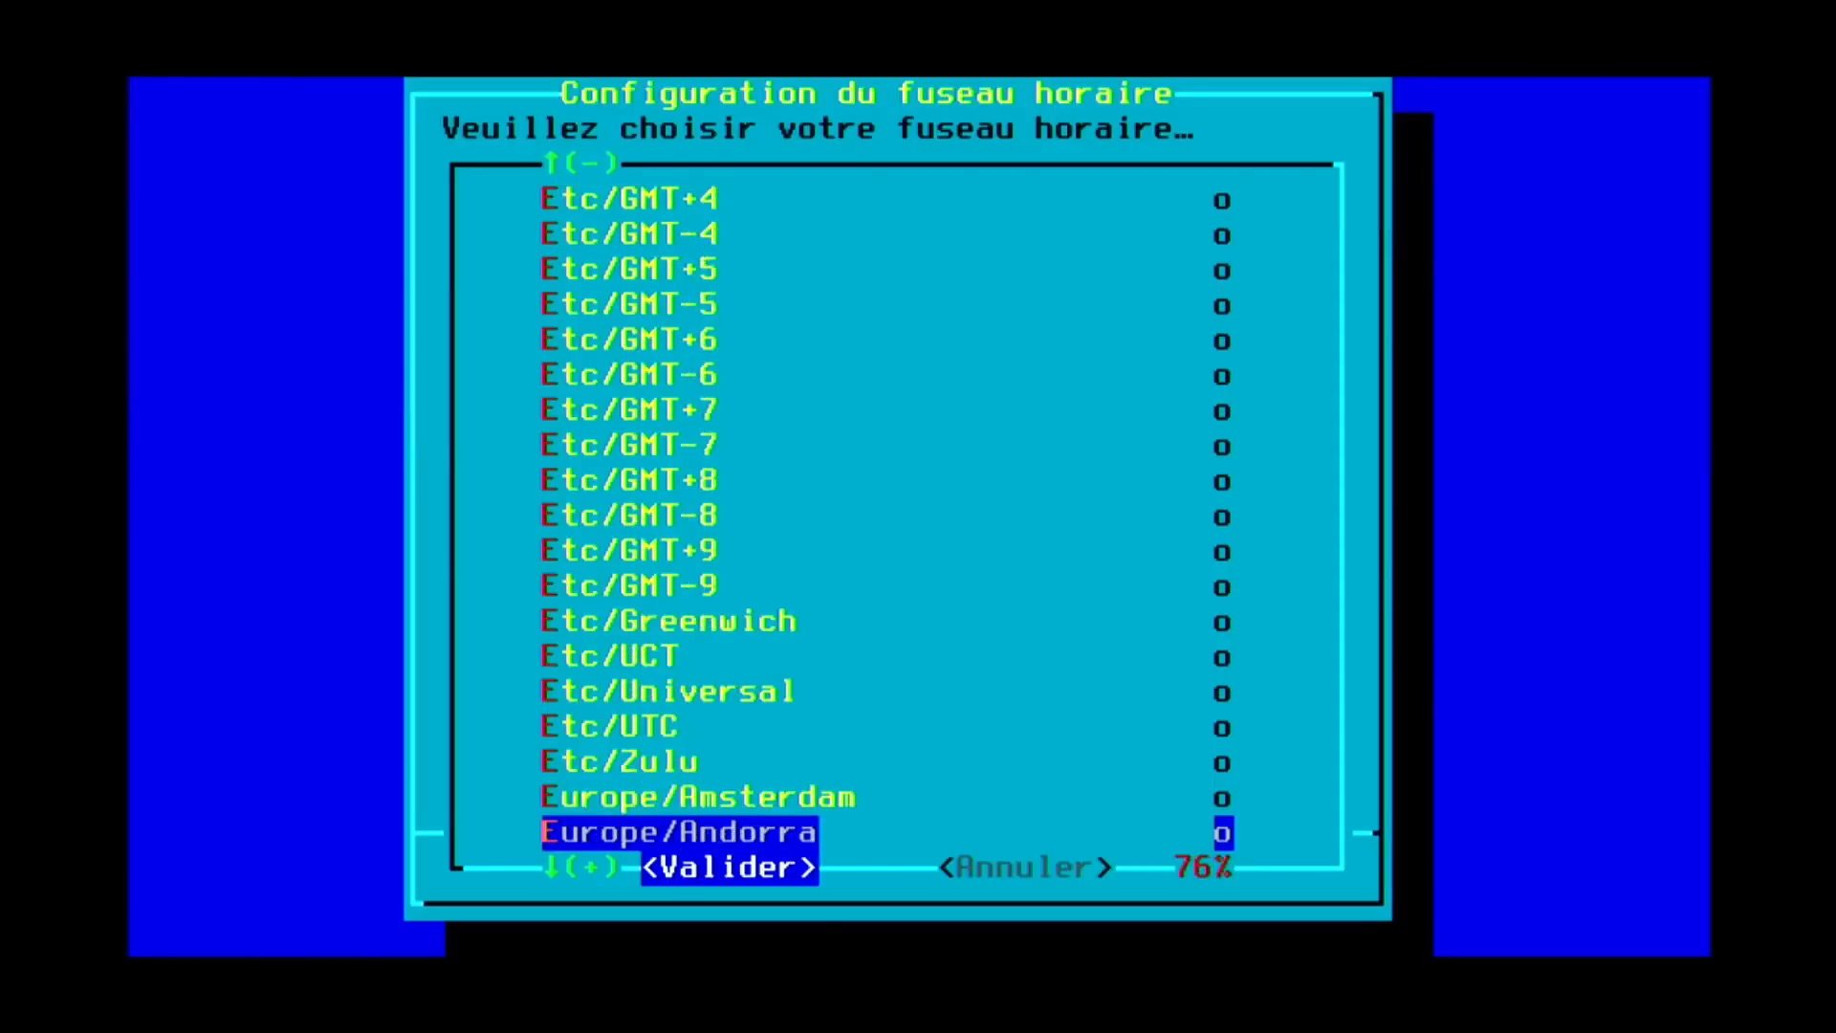
key("Down")
key("Down")
key("Down")
key("Down")
key("Down")
key("Down")
key("Down")
key("Down")
key("Down")
key("Down")
key("Down")
key("Down")
key("Down")
key("Down")
key("Down")
key("Down")
key("Down")
key("Down")
key("Down")
key("Down")
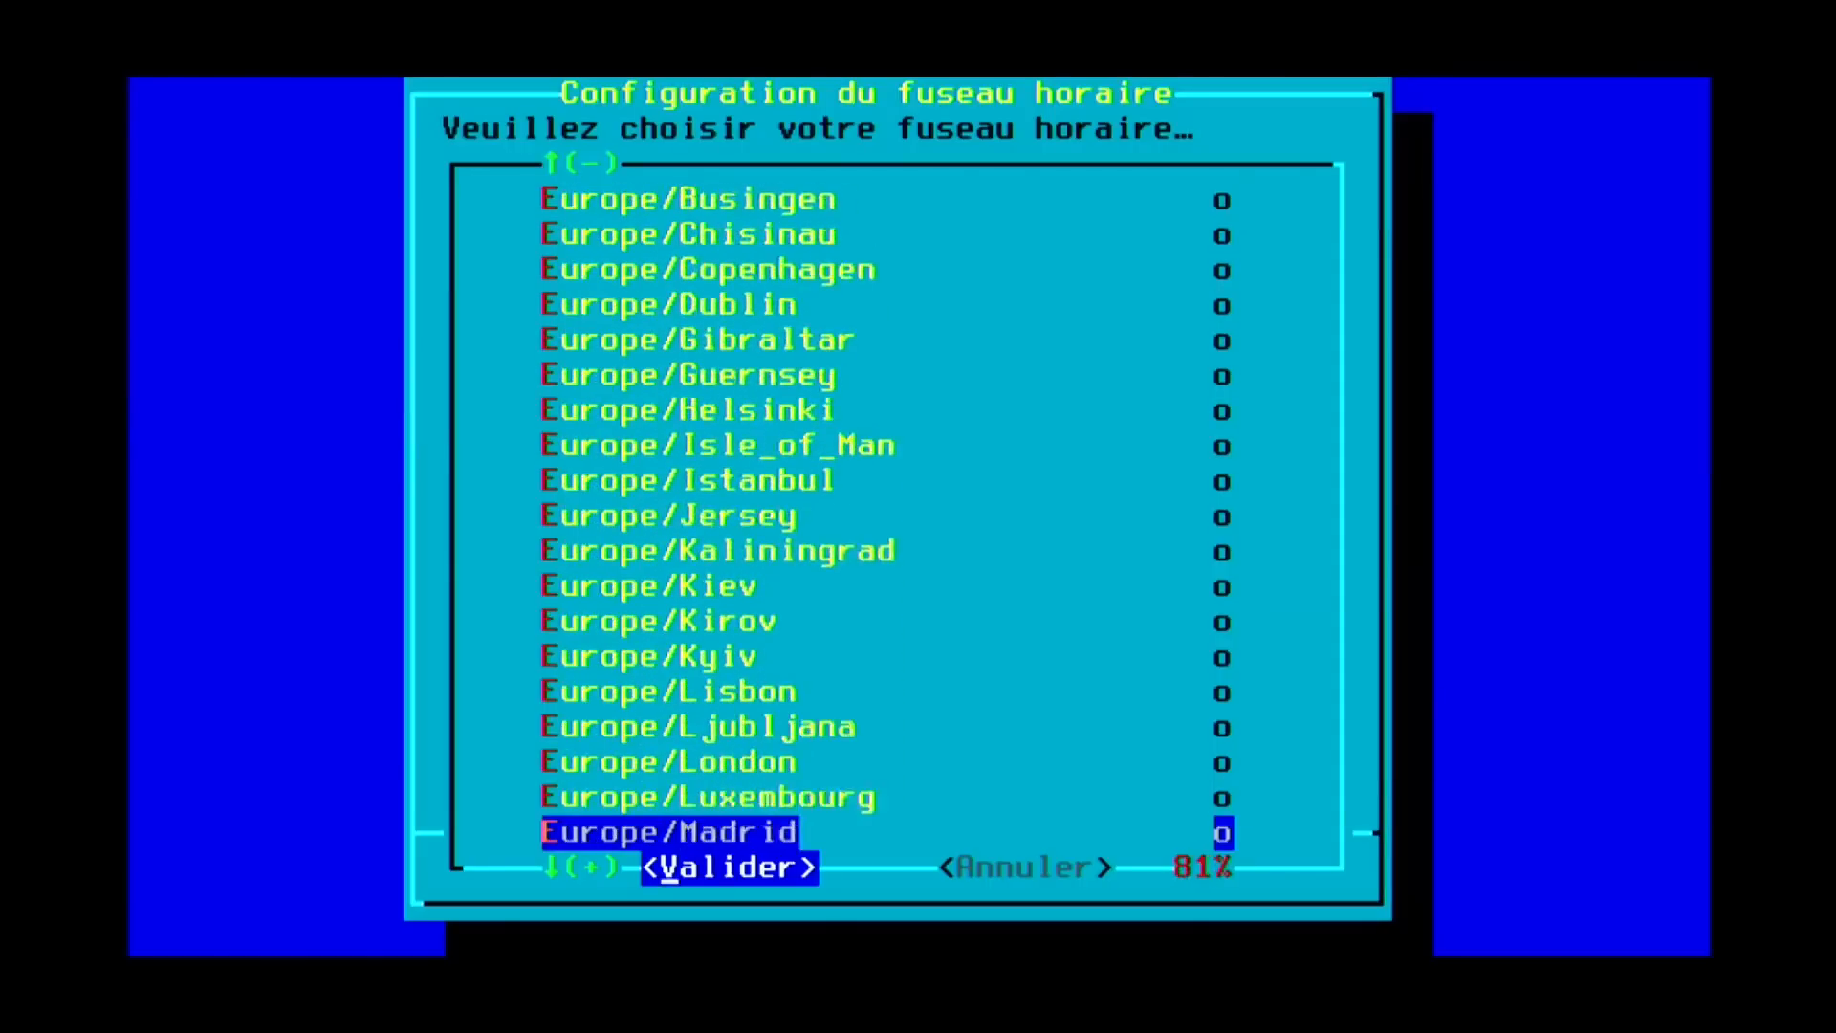
key("Up")
key("Up")
key("Up")
key("Up")
key("Up")
key("Up")
key("Up")
key("Up")
key("Up")
key("Up")
key("Up")
key("Up")
key("Up")
key("Up")
key("Up")
key("Down")
key("Down")
key("Down")
key("Down")
key("Down")
key("Down")
key("Down")
key("Down")
key("Down")
key("Down")
key("Down")
key("Down")
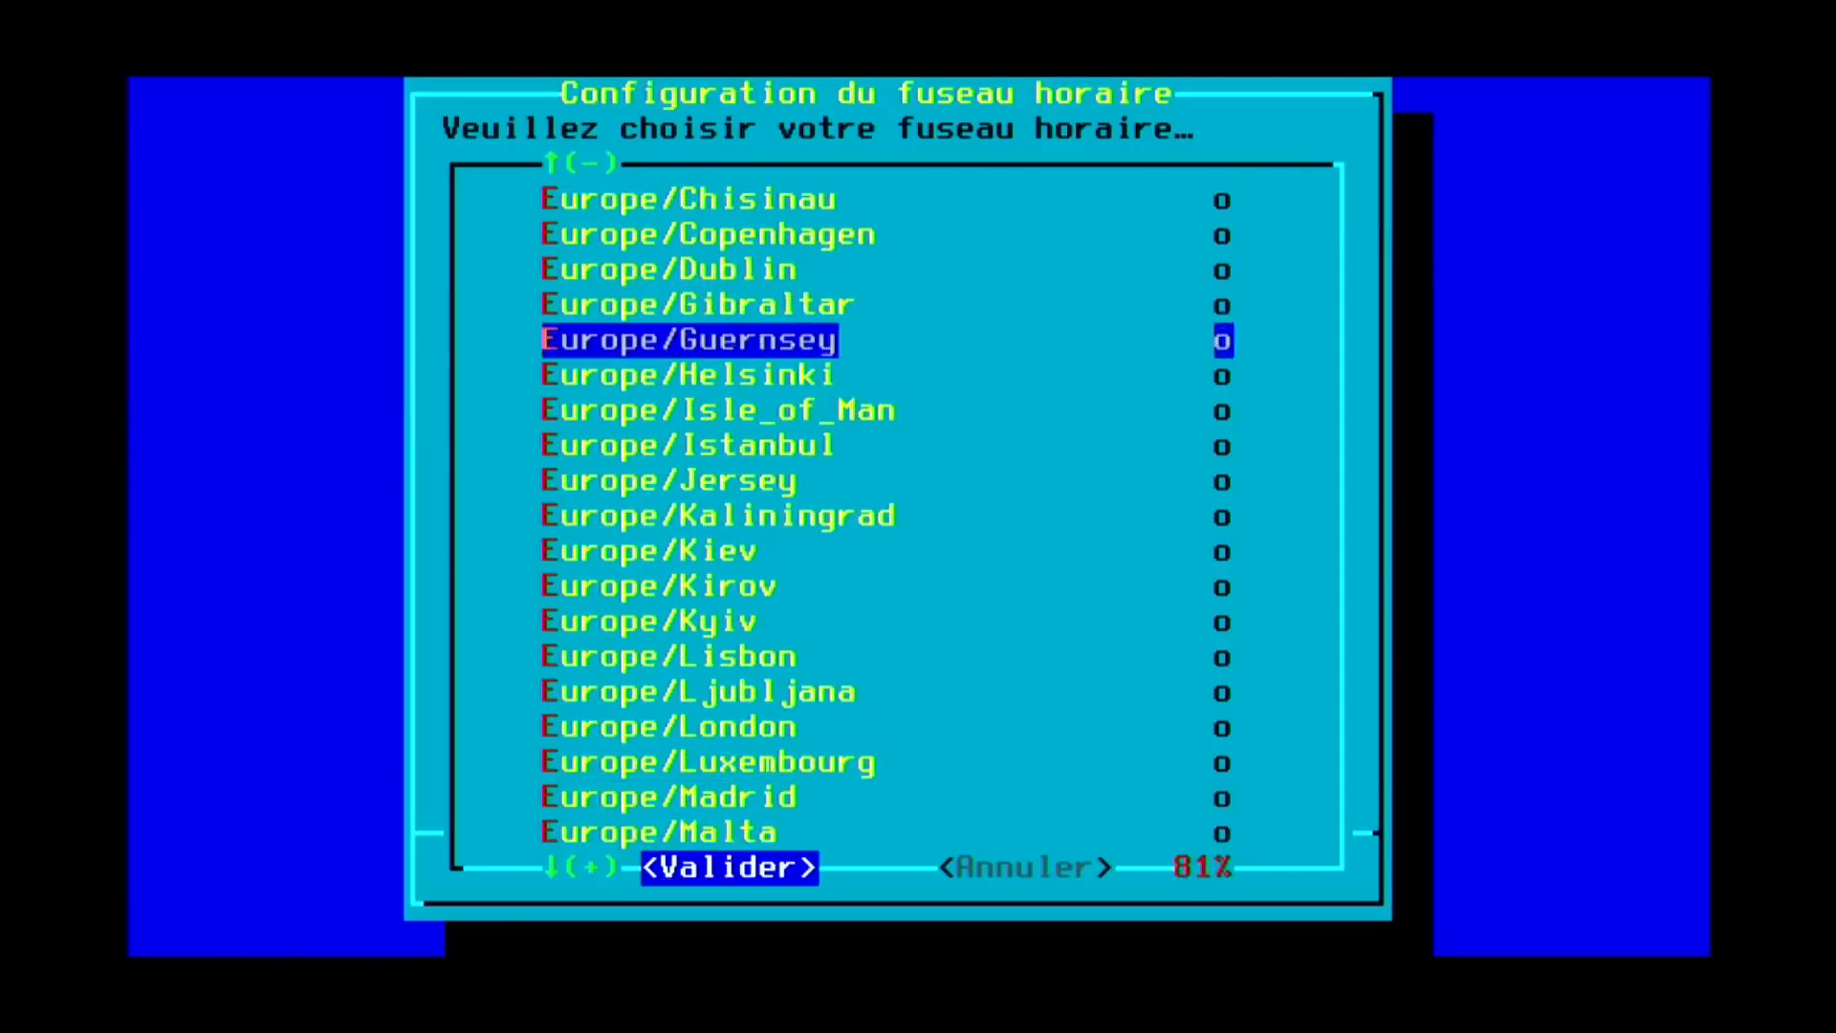
key("Up")
key("Up")
key("Up")
key("Up")
key("Up")
key("Up")
key("Up")
key("Up")
key("Up")
key("Up")
key("Up")
key("Up")
key("Up")
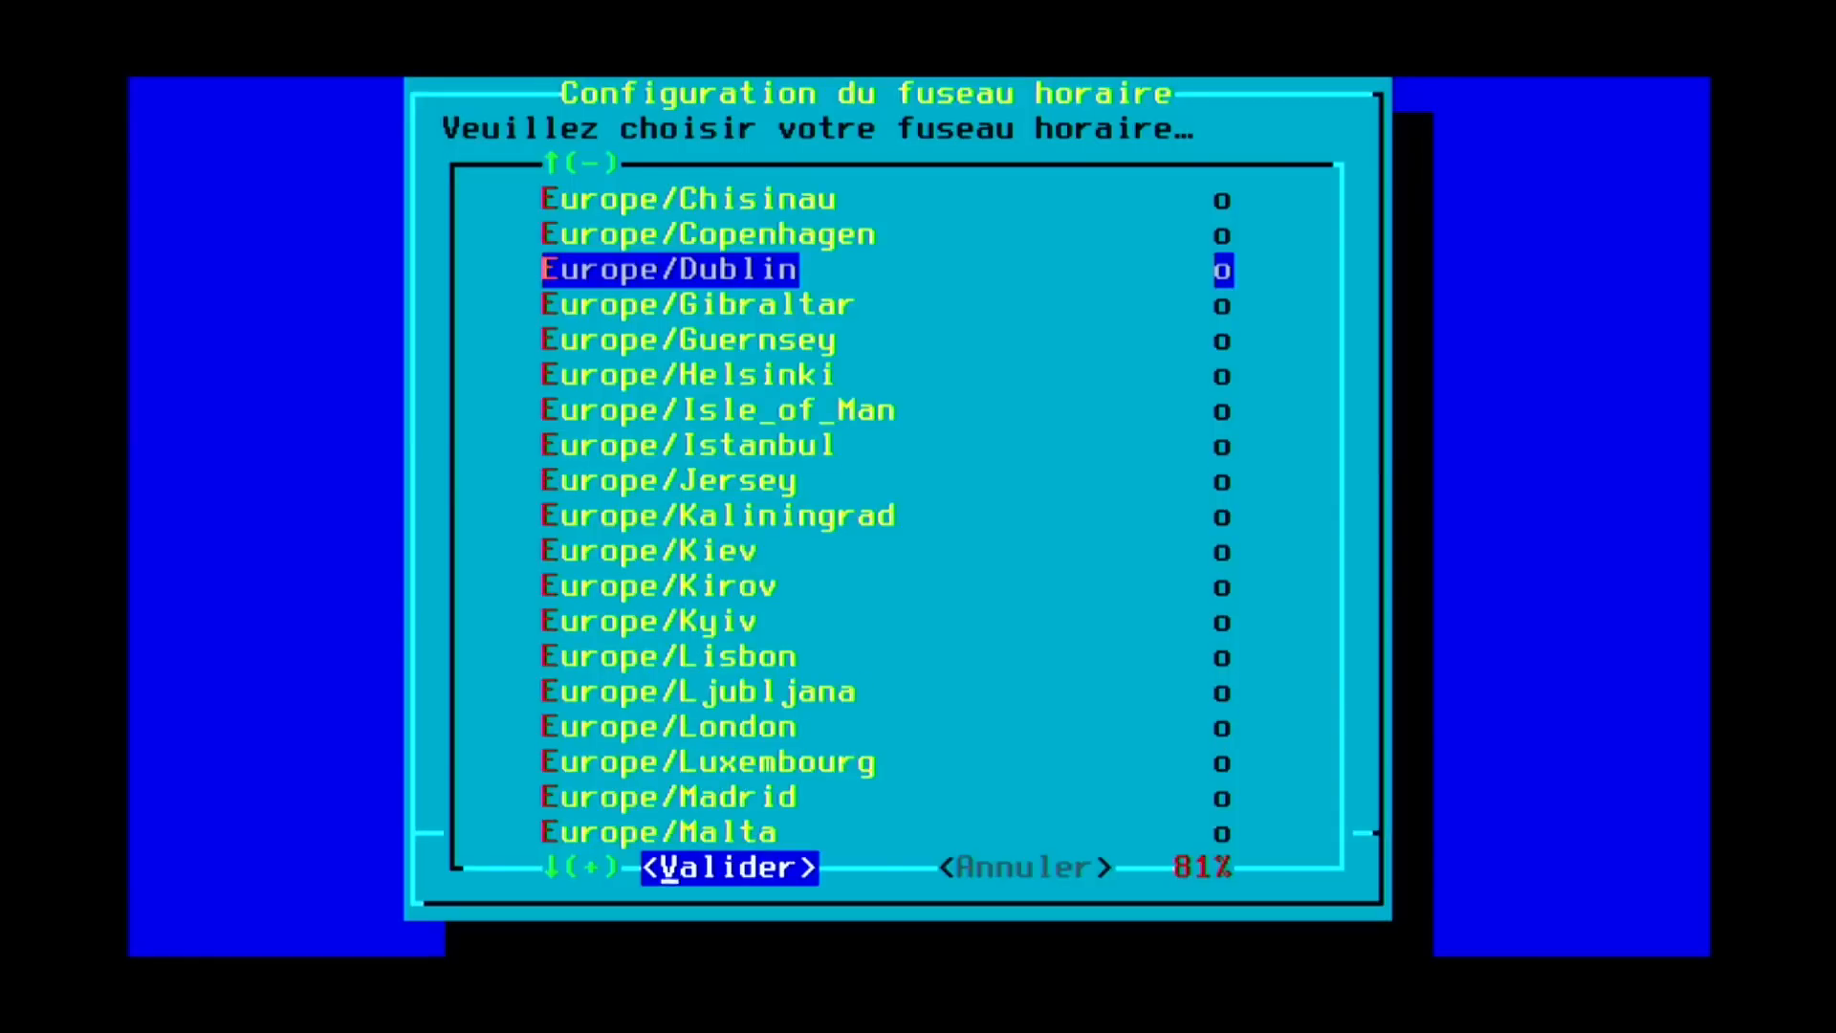
key("Up")
key("Up")
key("Up")
key("Up")
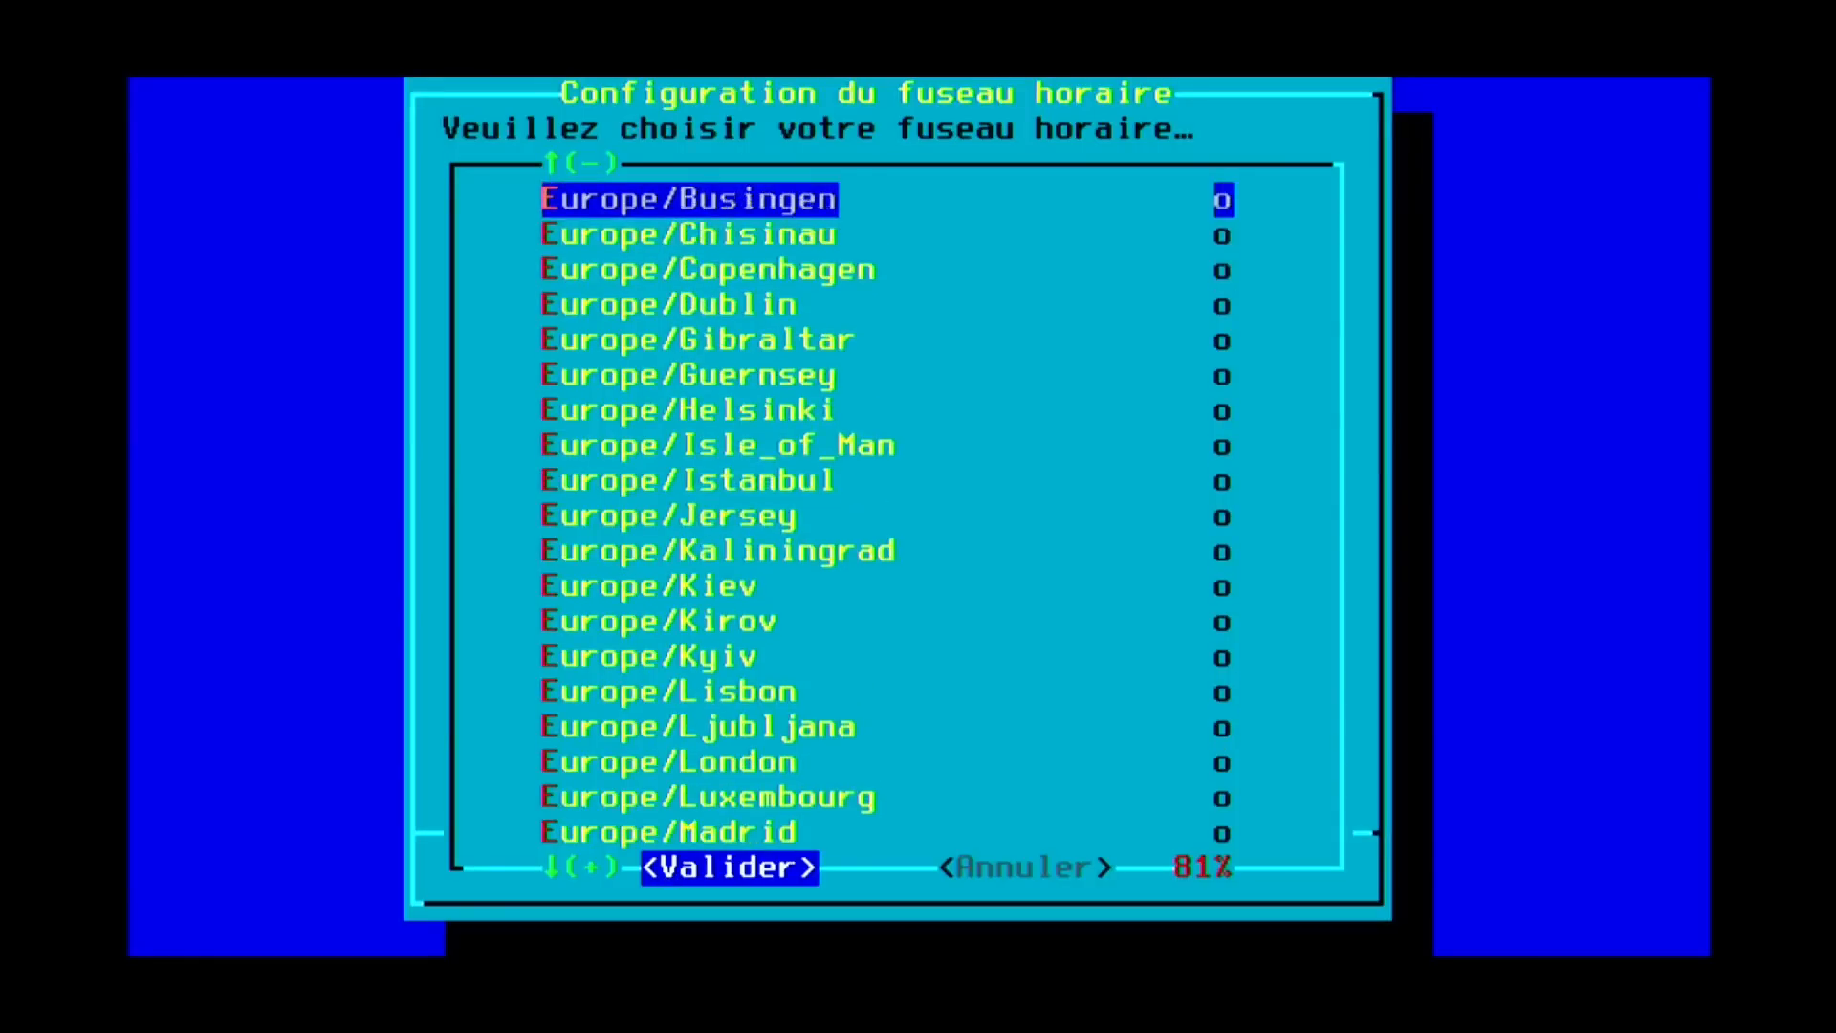
key("Down")
key("Down")
key("Down")
key("Down")
key("Down")
key("Down")
key("Down")
key("Down")
key("Down")
key("Down")
key("Down")
key("Down")
key("Down")
key("Down")
key("Down")
key("Down")
key("Down")
key("Down")
key("Down")
key("Down")
key("Down")
key("Down")
key("Down")
key("Down")
key("Down")
key("Down")
key("Down")
key("Down")
key("Down")
key("Up")
key("Up")
key("Return")
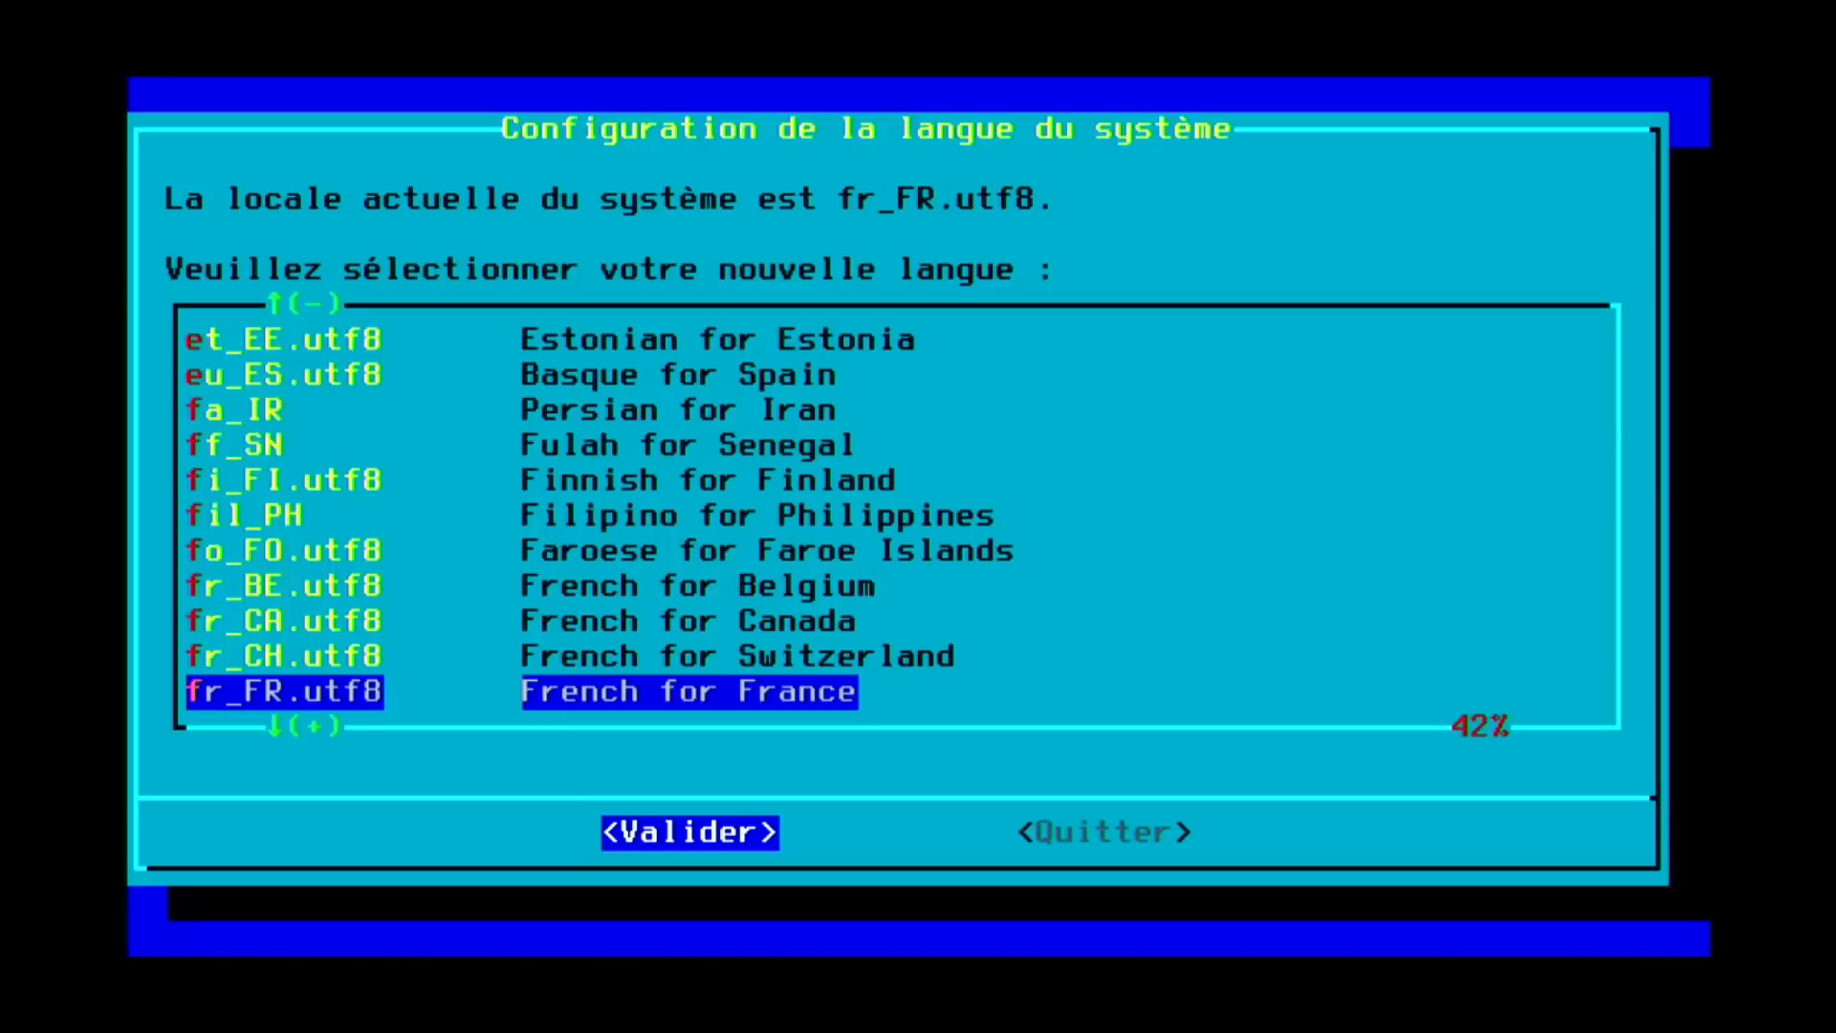
key("Return")
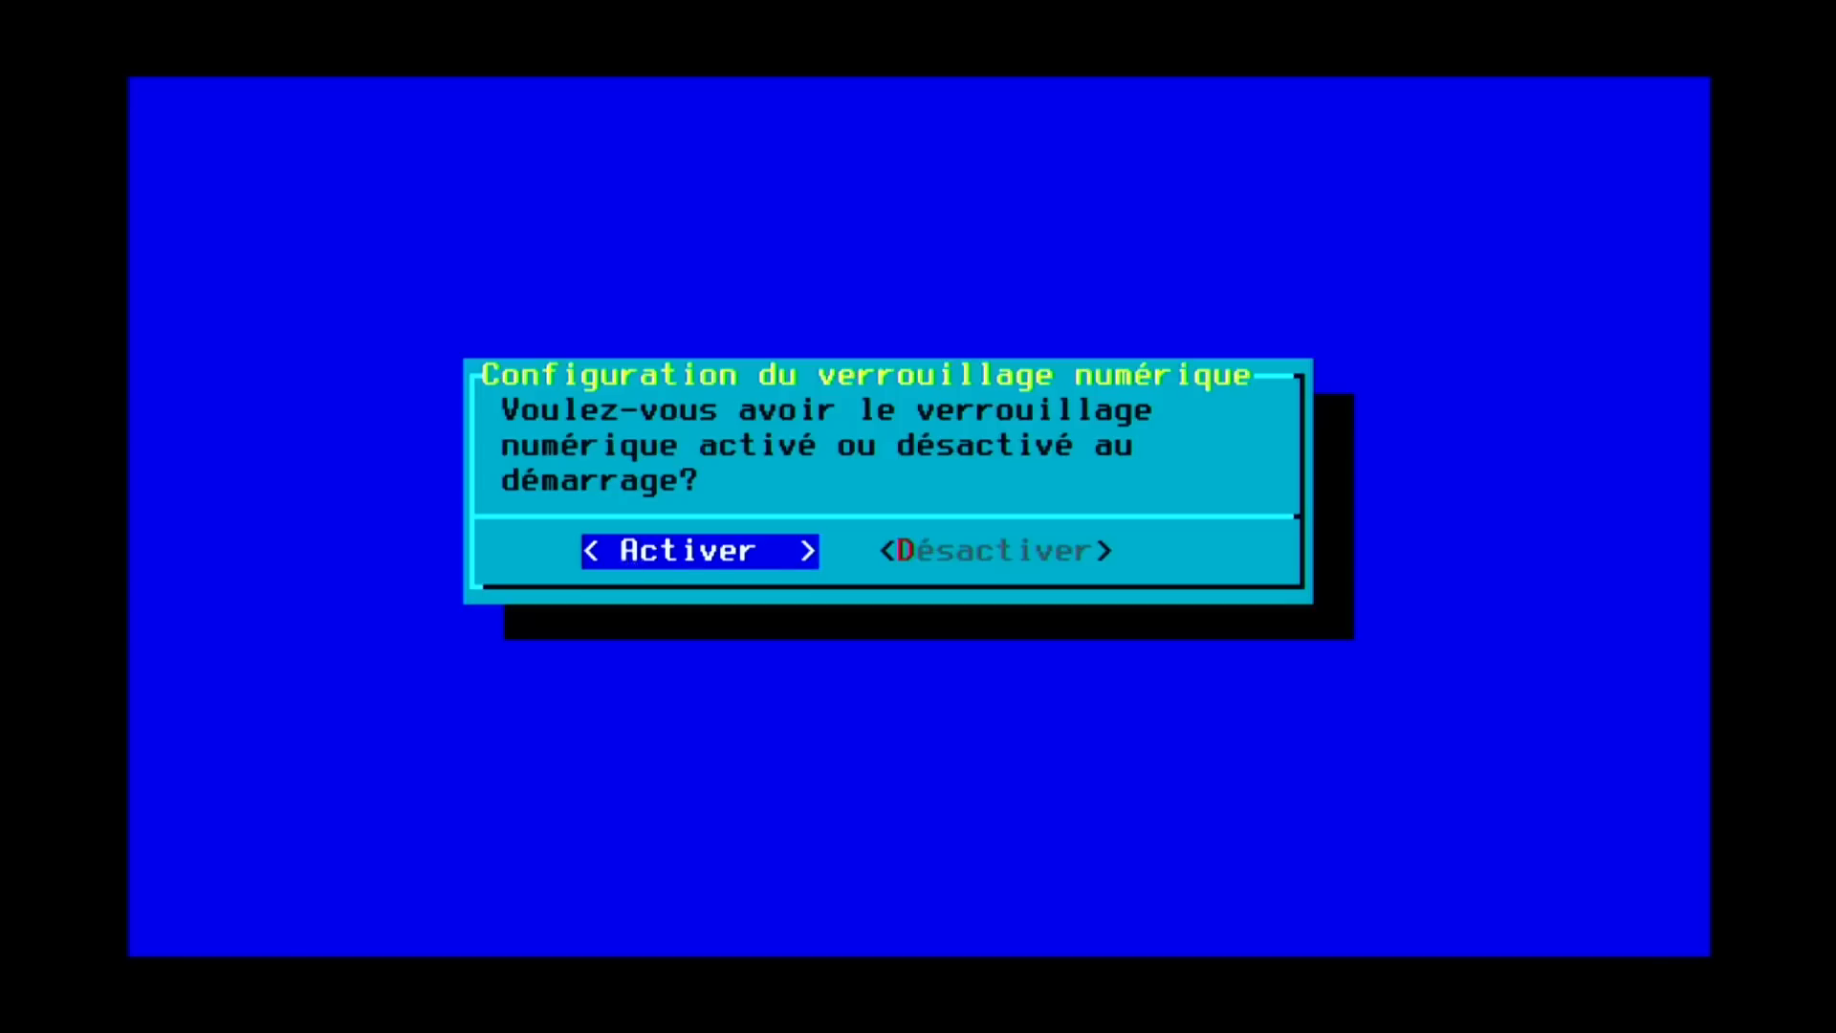
Turn numlock on at boot and start a new user account, entering its name.
key("Return")
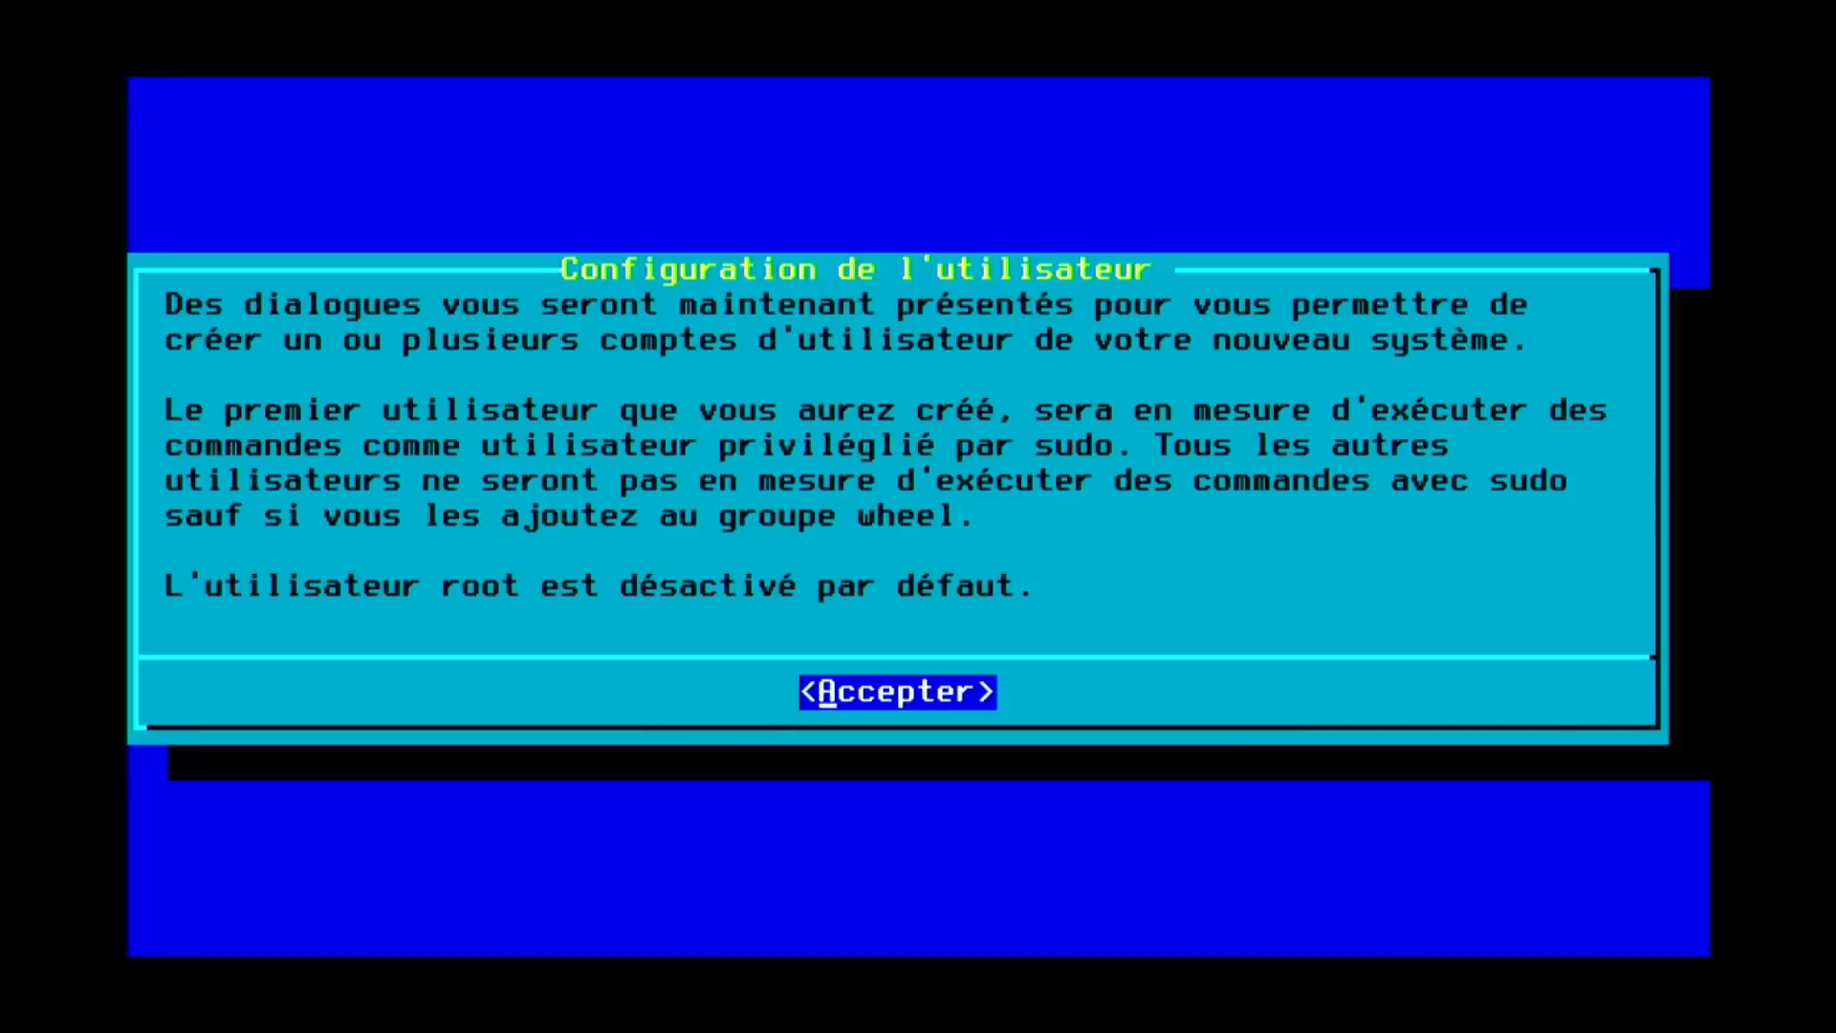
key("Return")
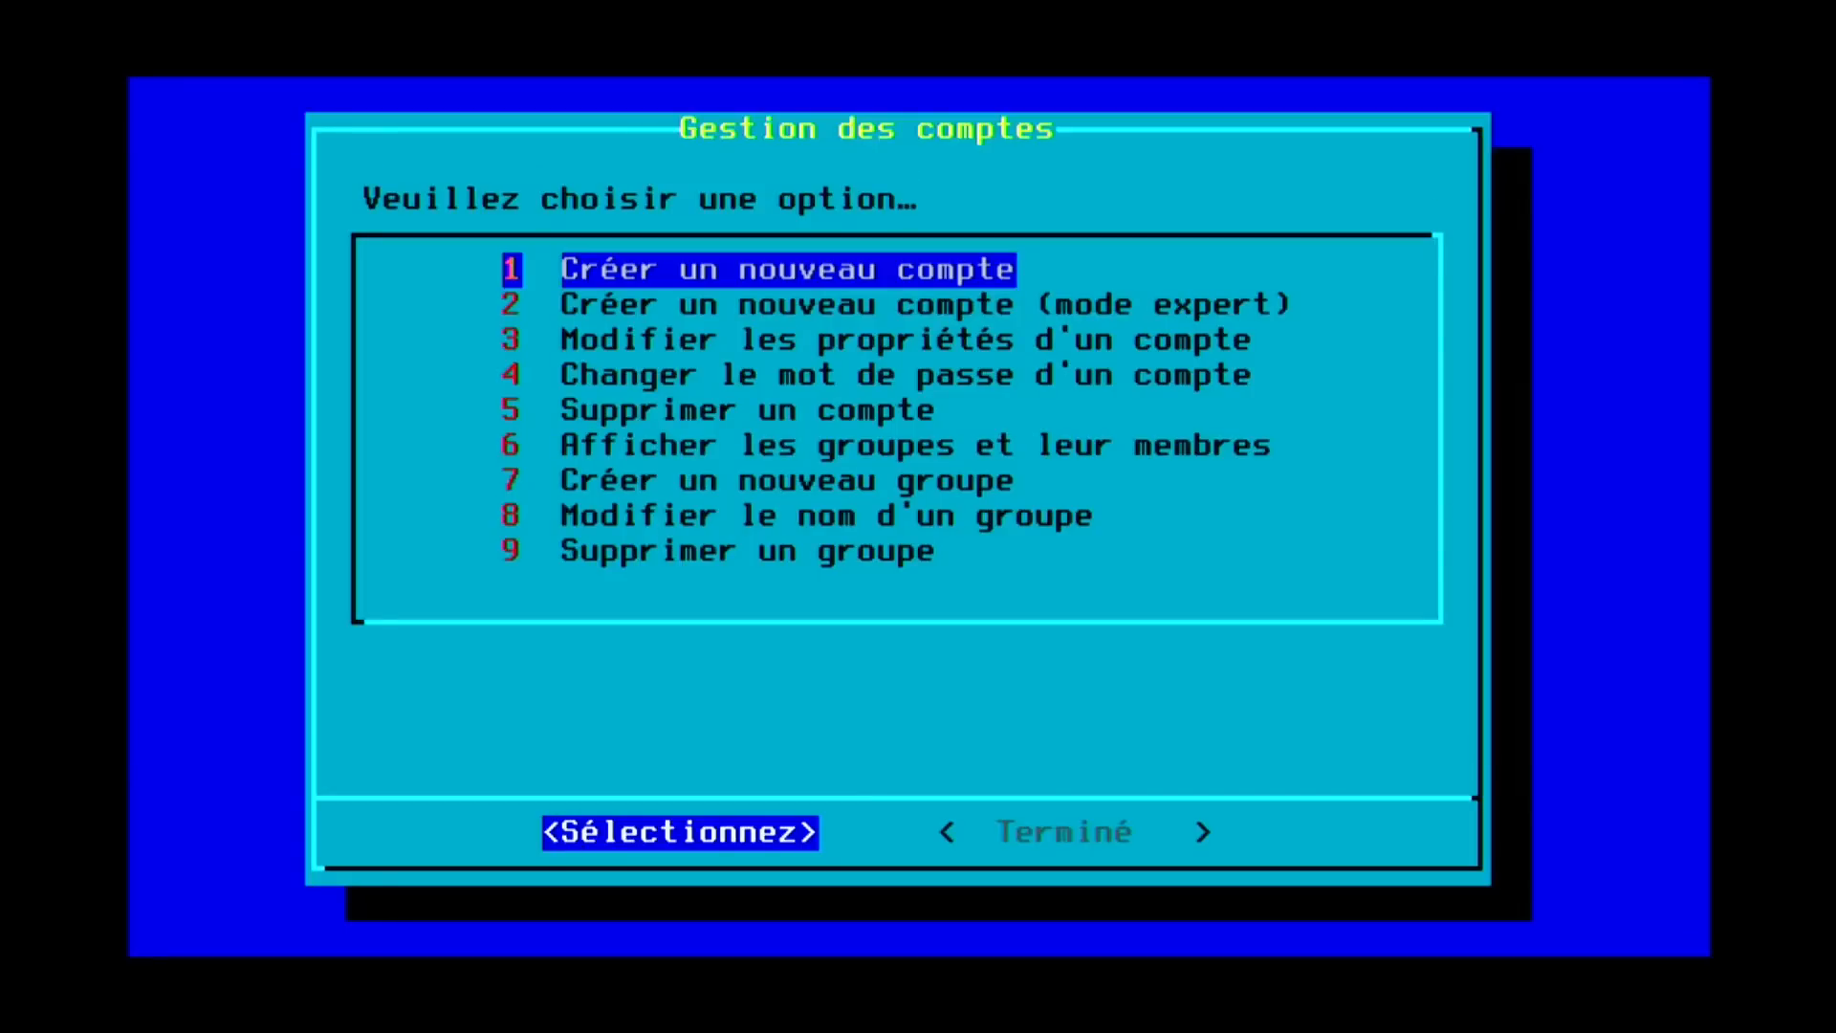
key("Return")
type("adrien")
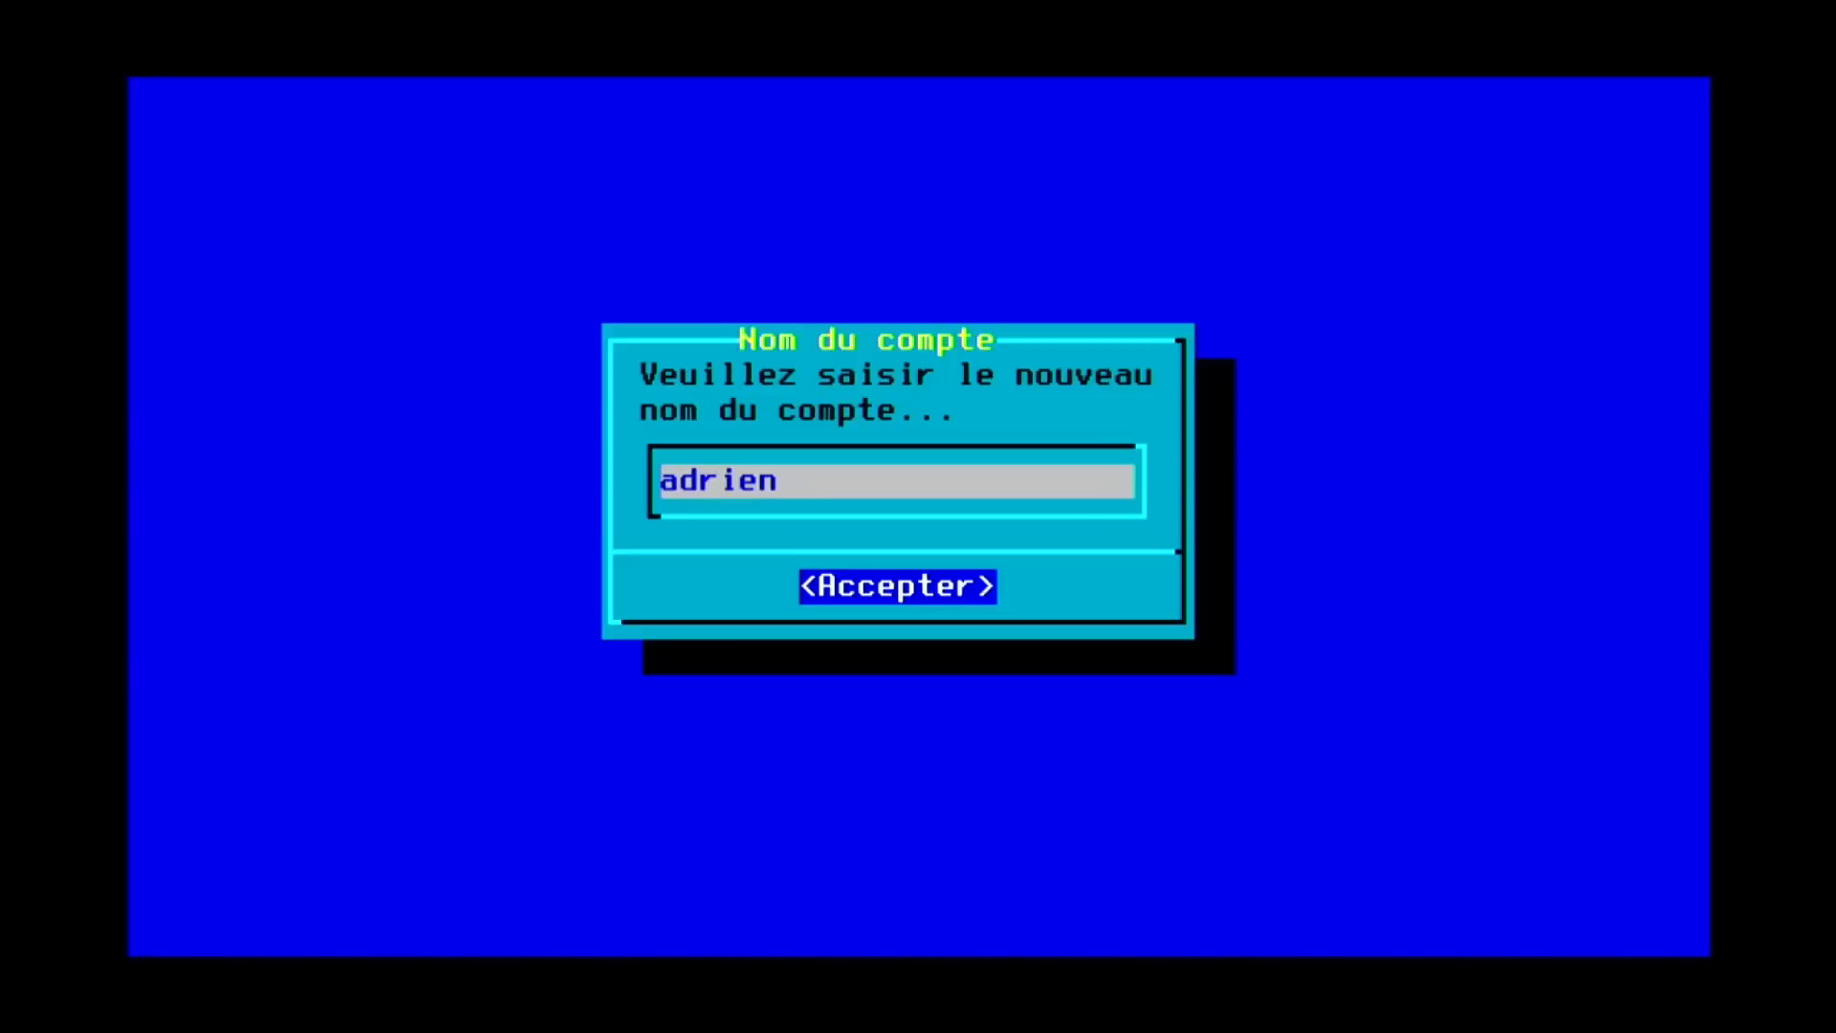
key("Return")
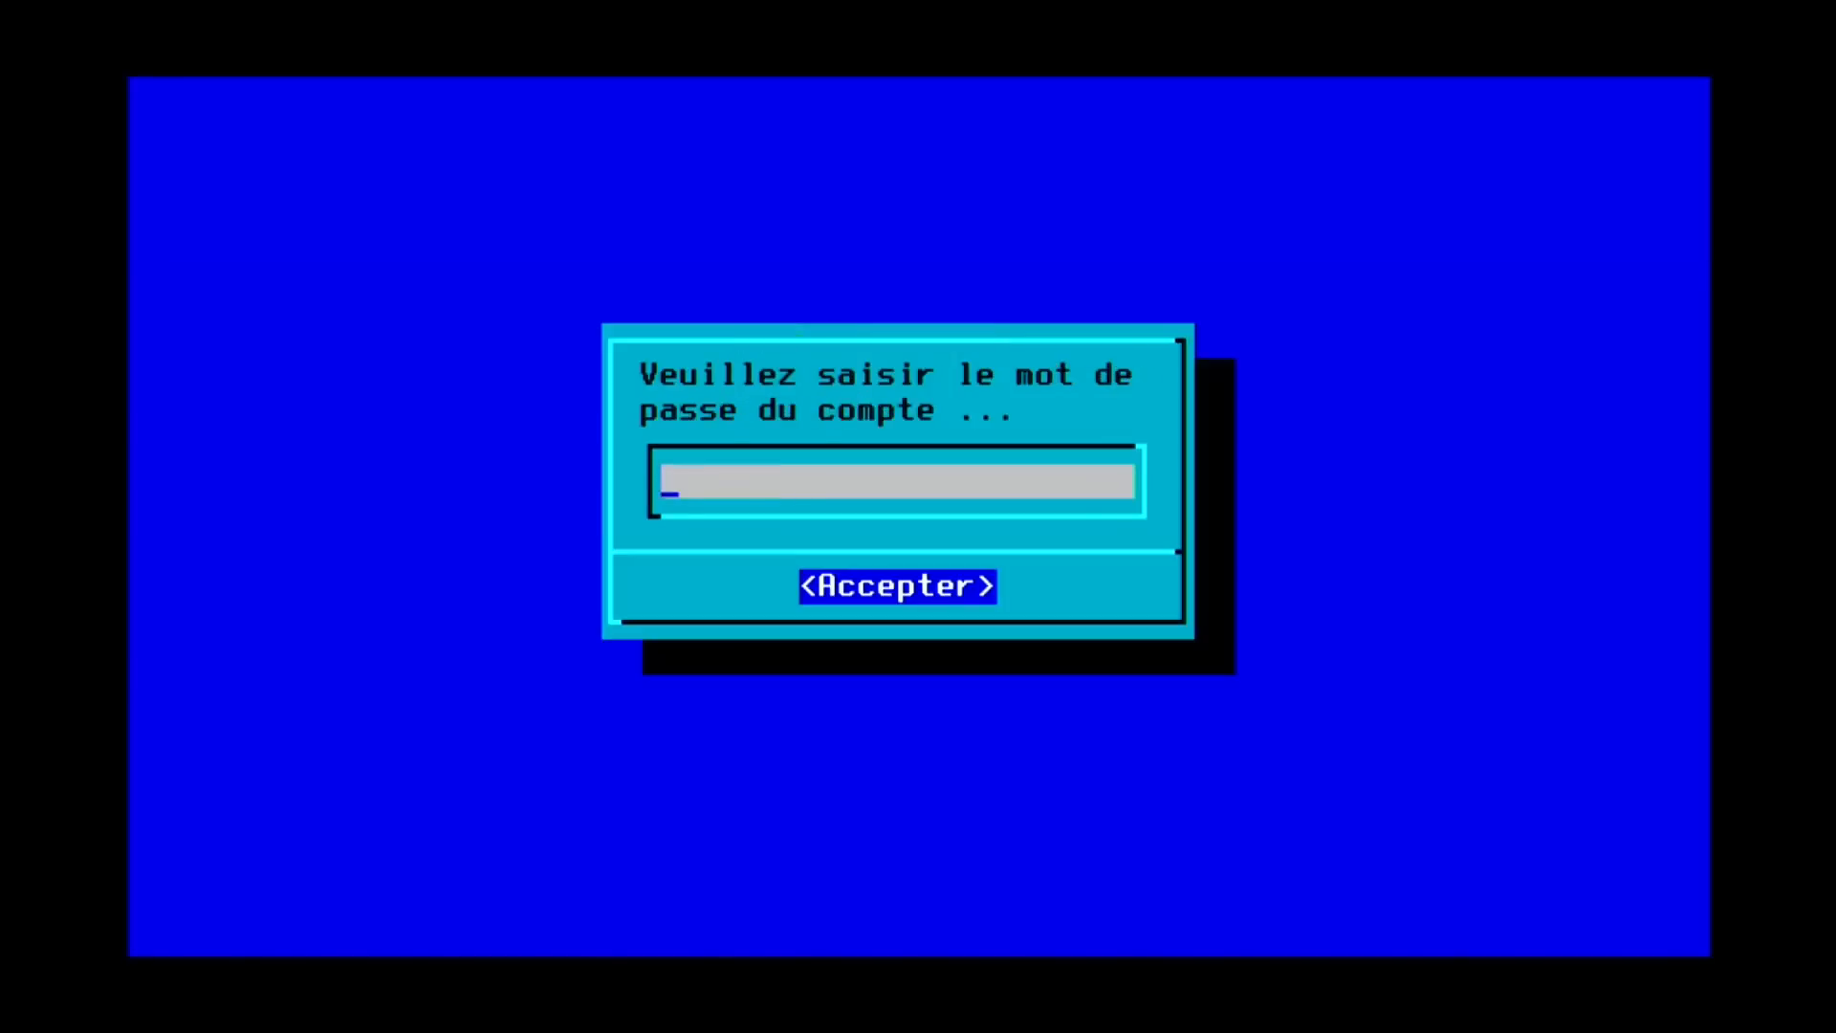
Enter the account password and move to finishing account management.
type("a")
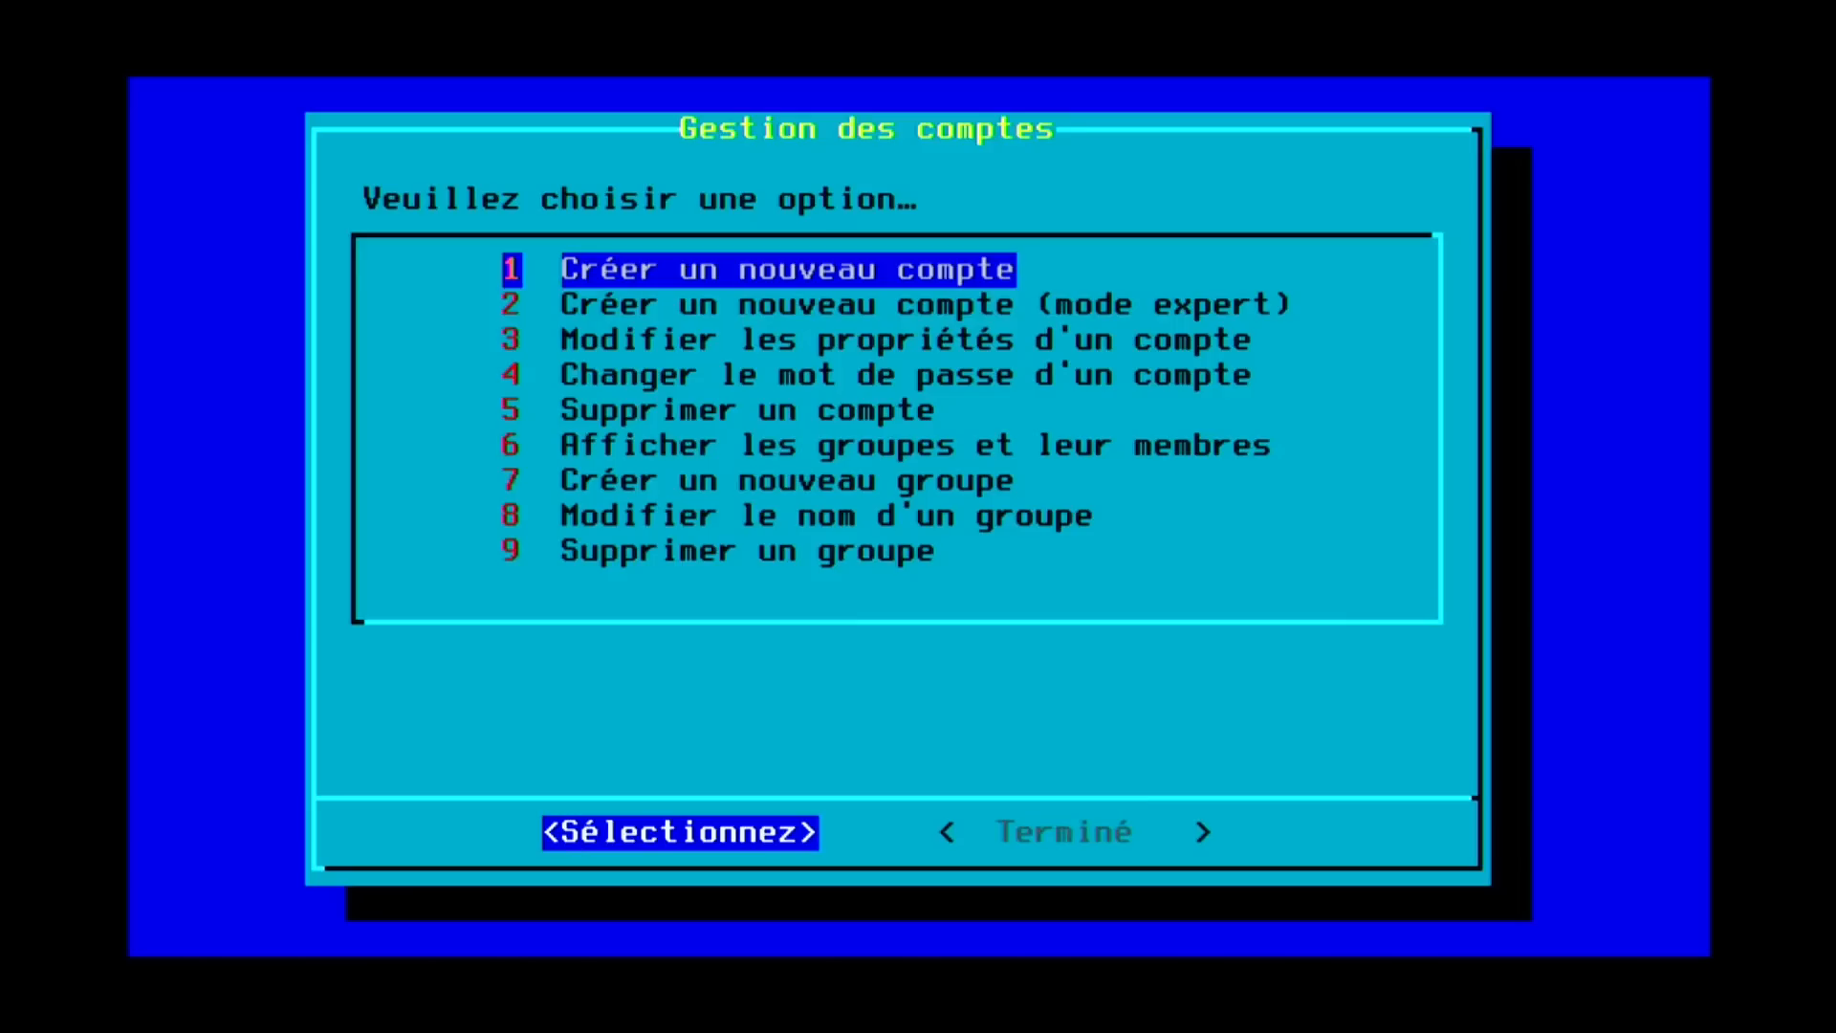
key("Down")
key("Down")
key("Down")
key("Down")
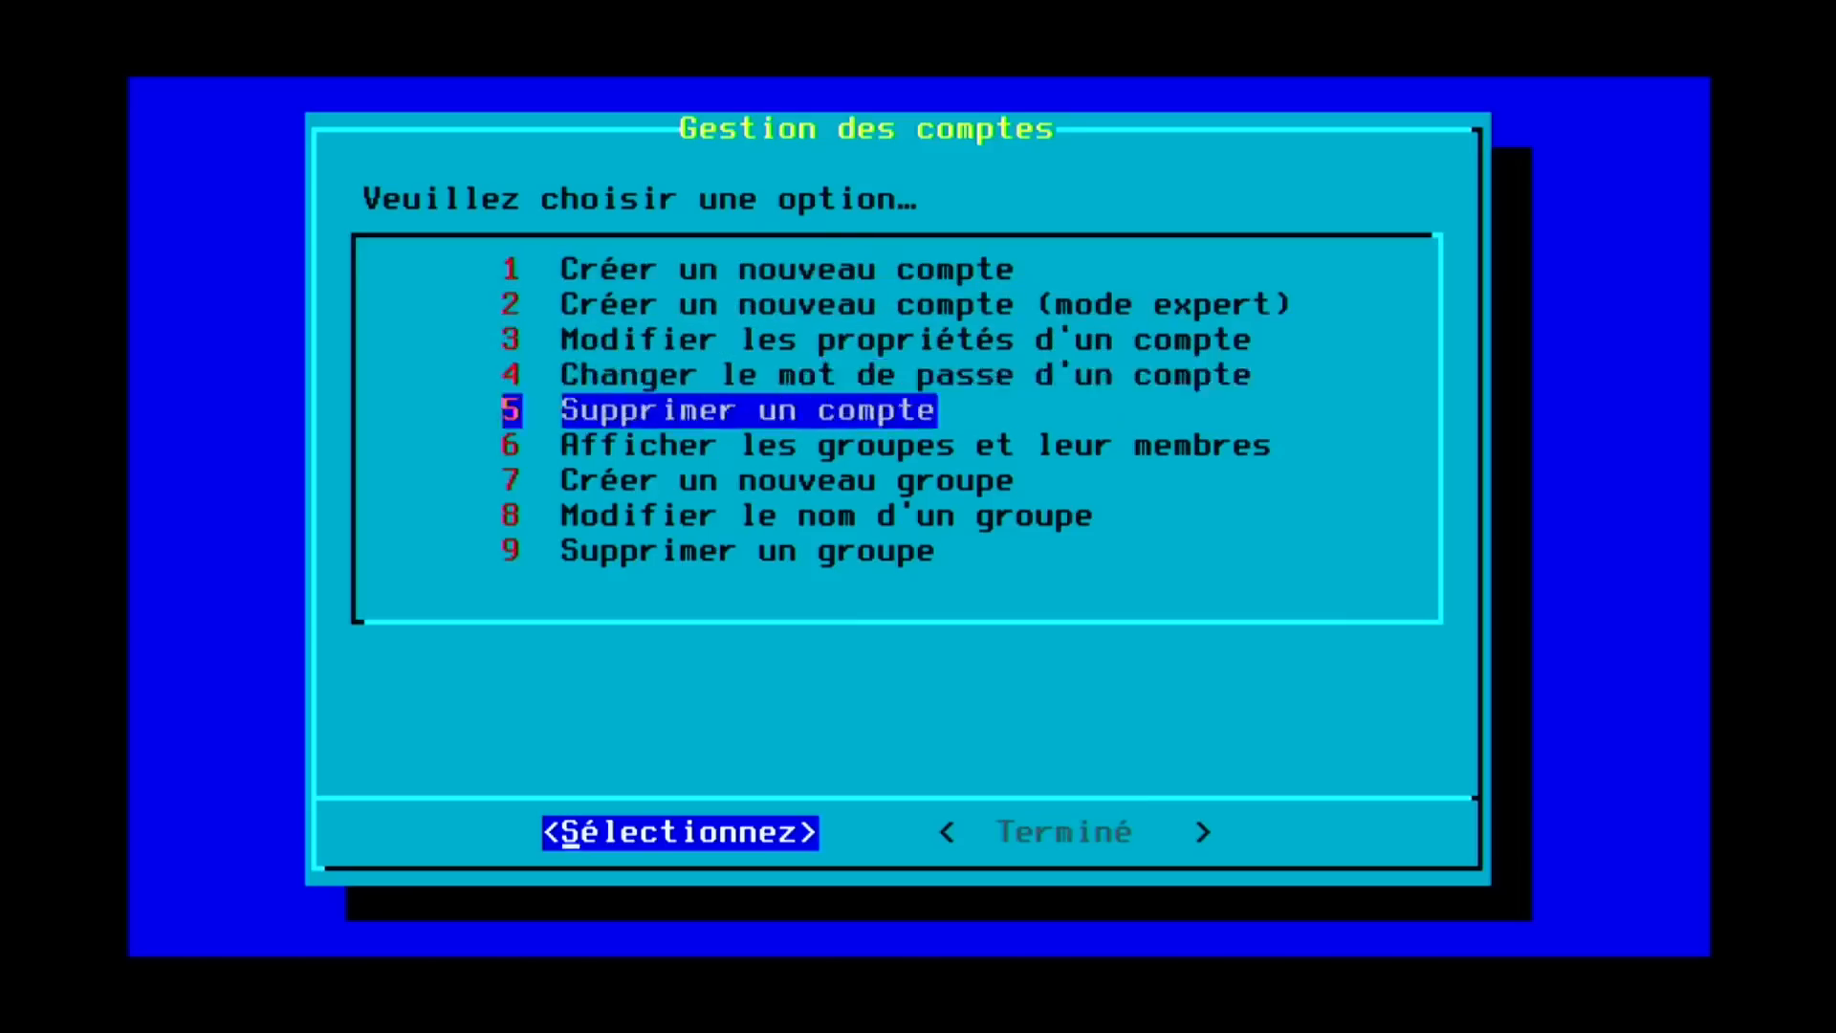
key("Down")
key("Down")
key("Down")
key("Down")
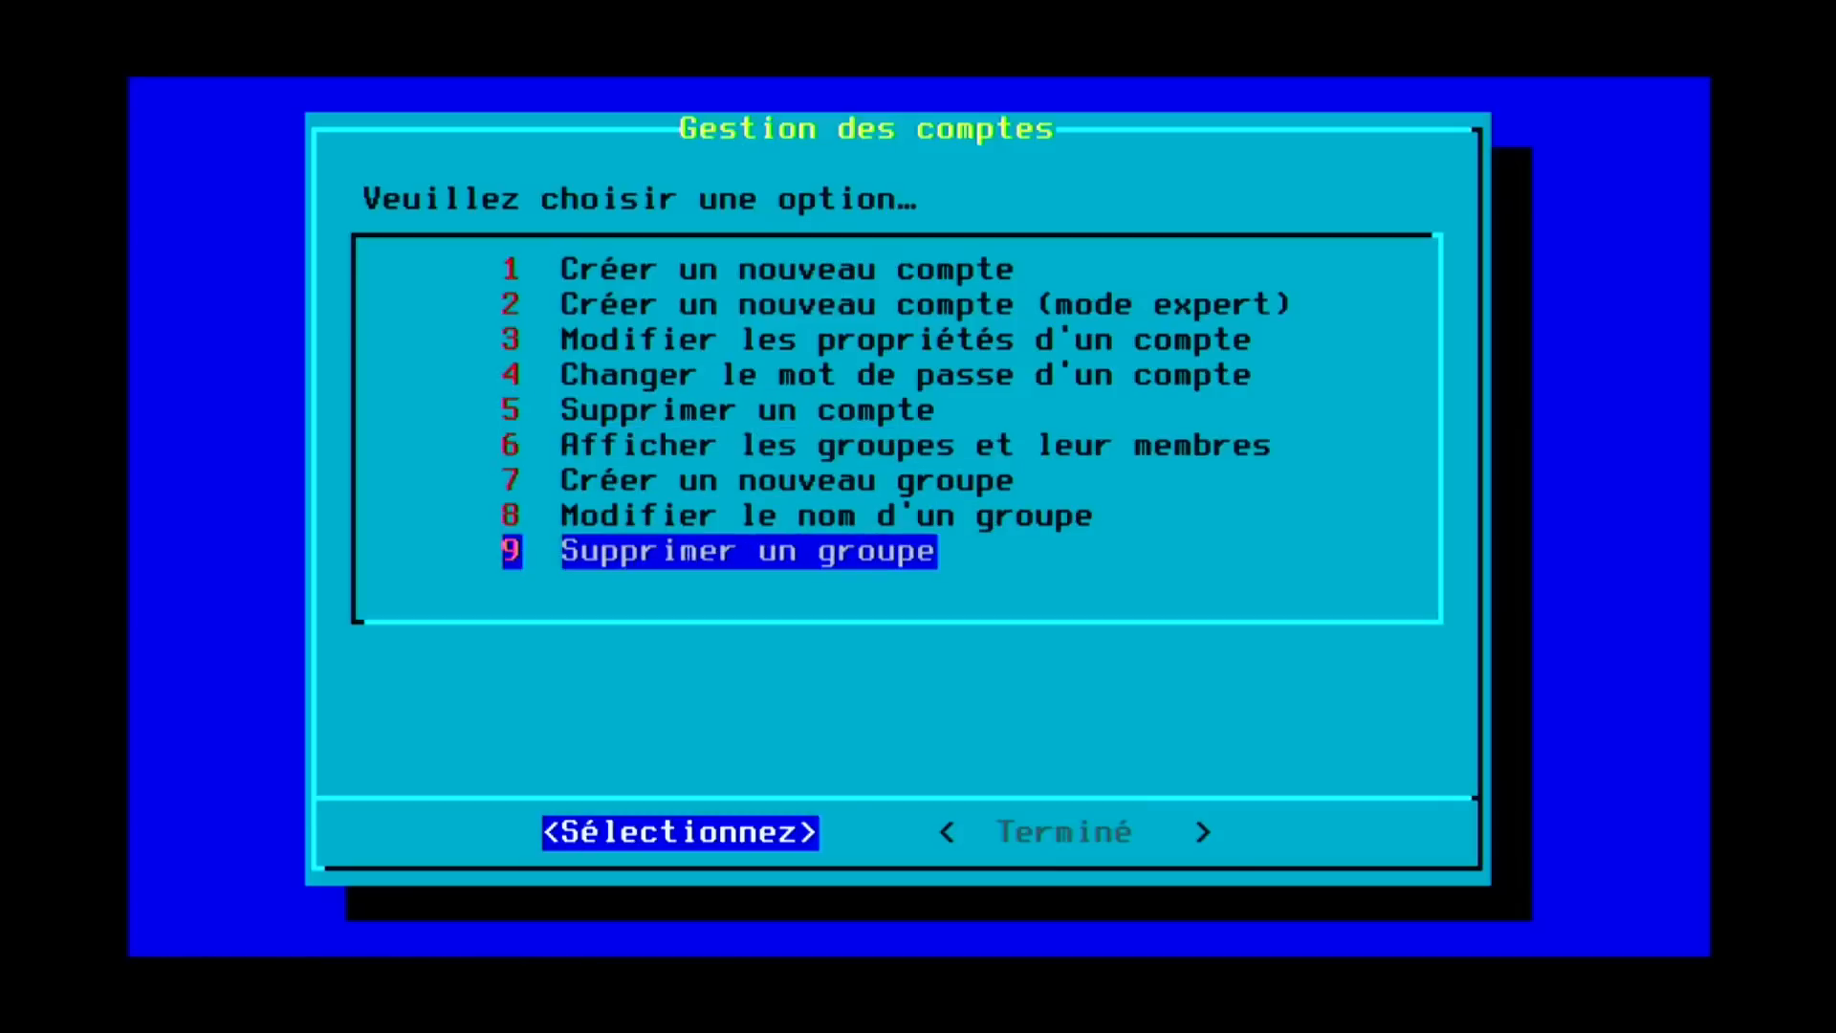
key("Up")
key("Up")
key("Up")
key("Up")
key("Up")
key("Up")
key("Up")
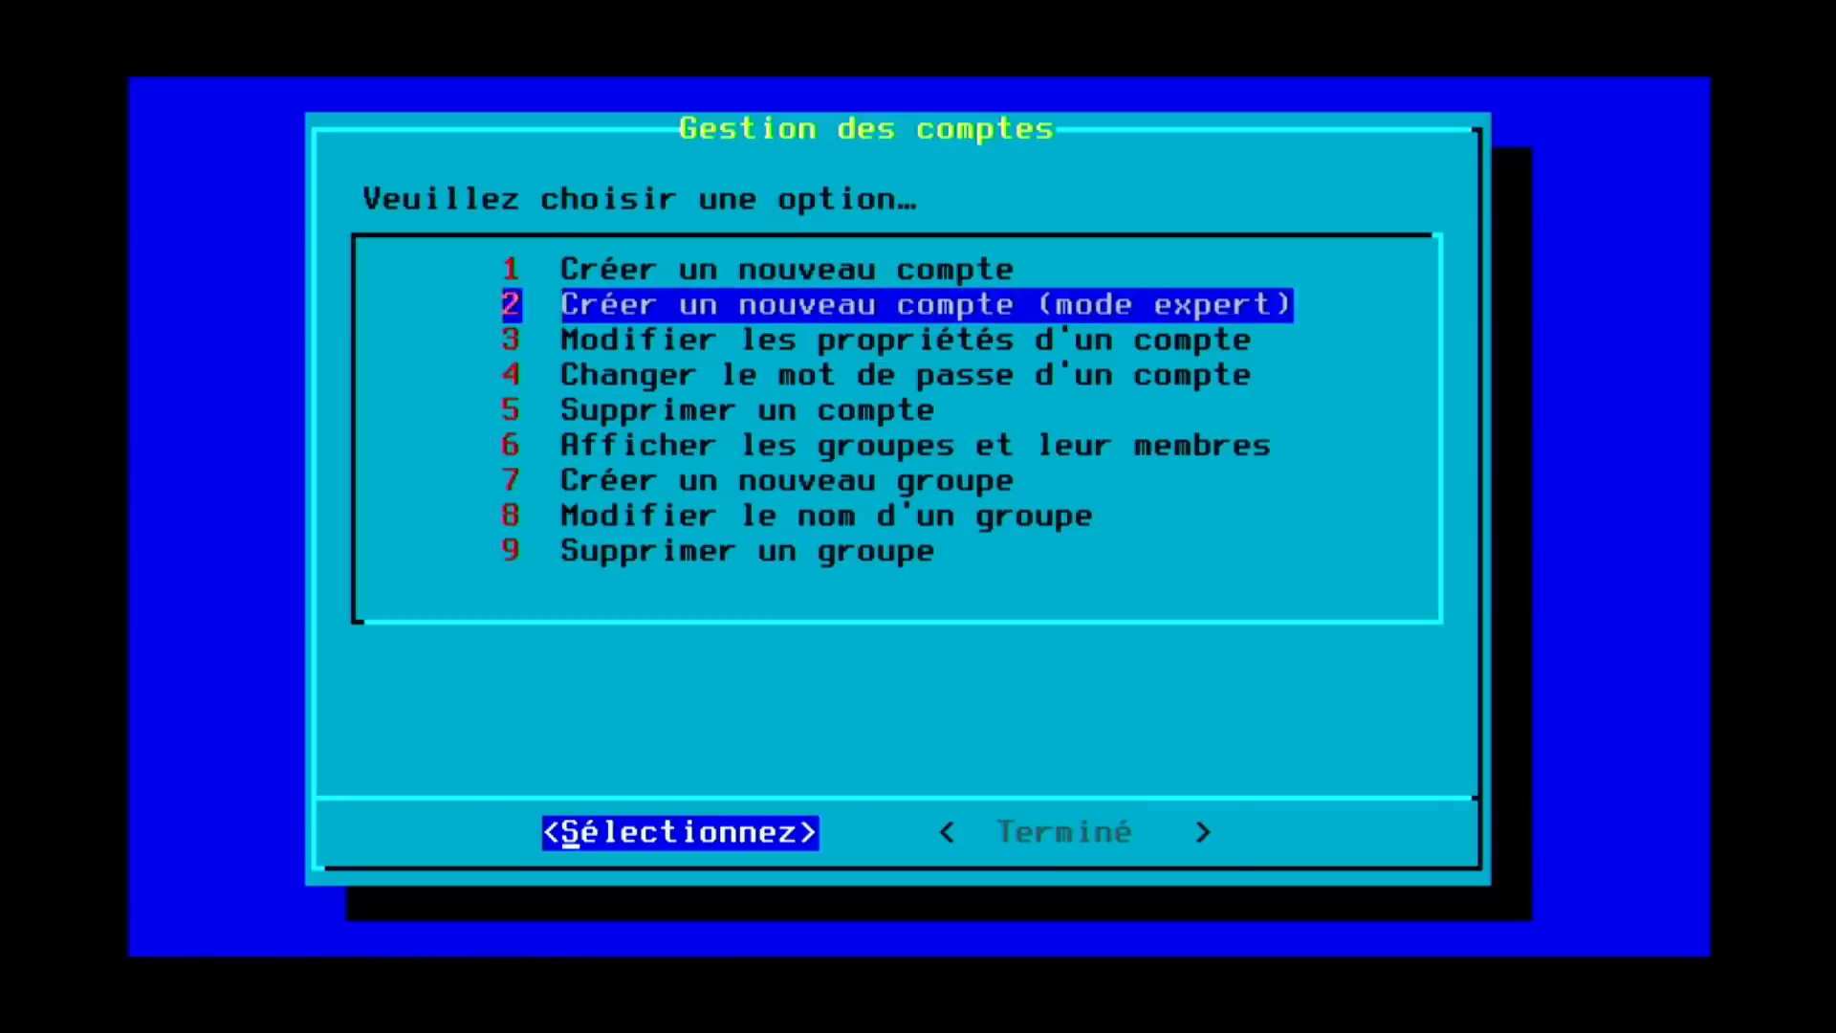
key("Up")
key("Tab")
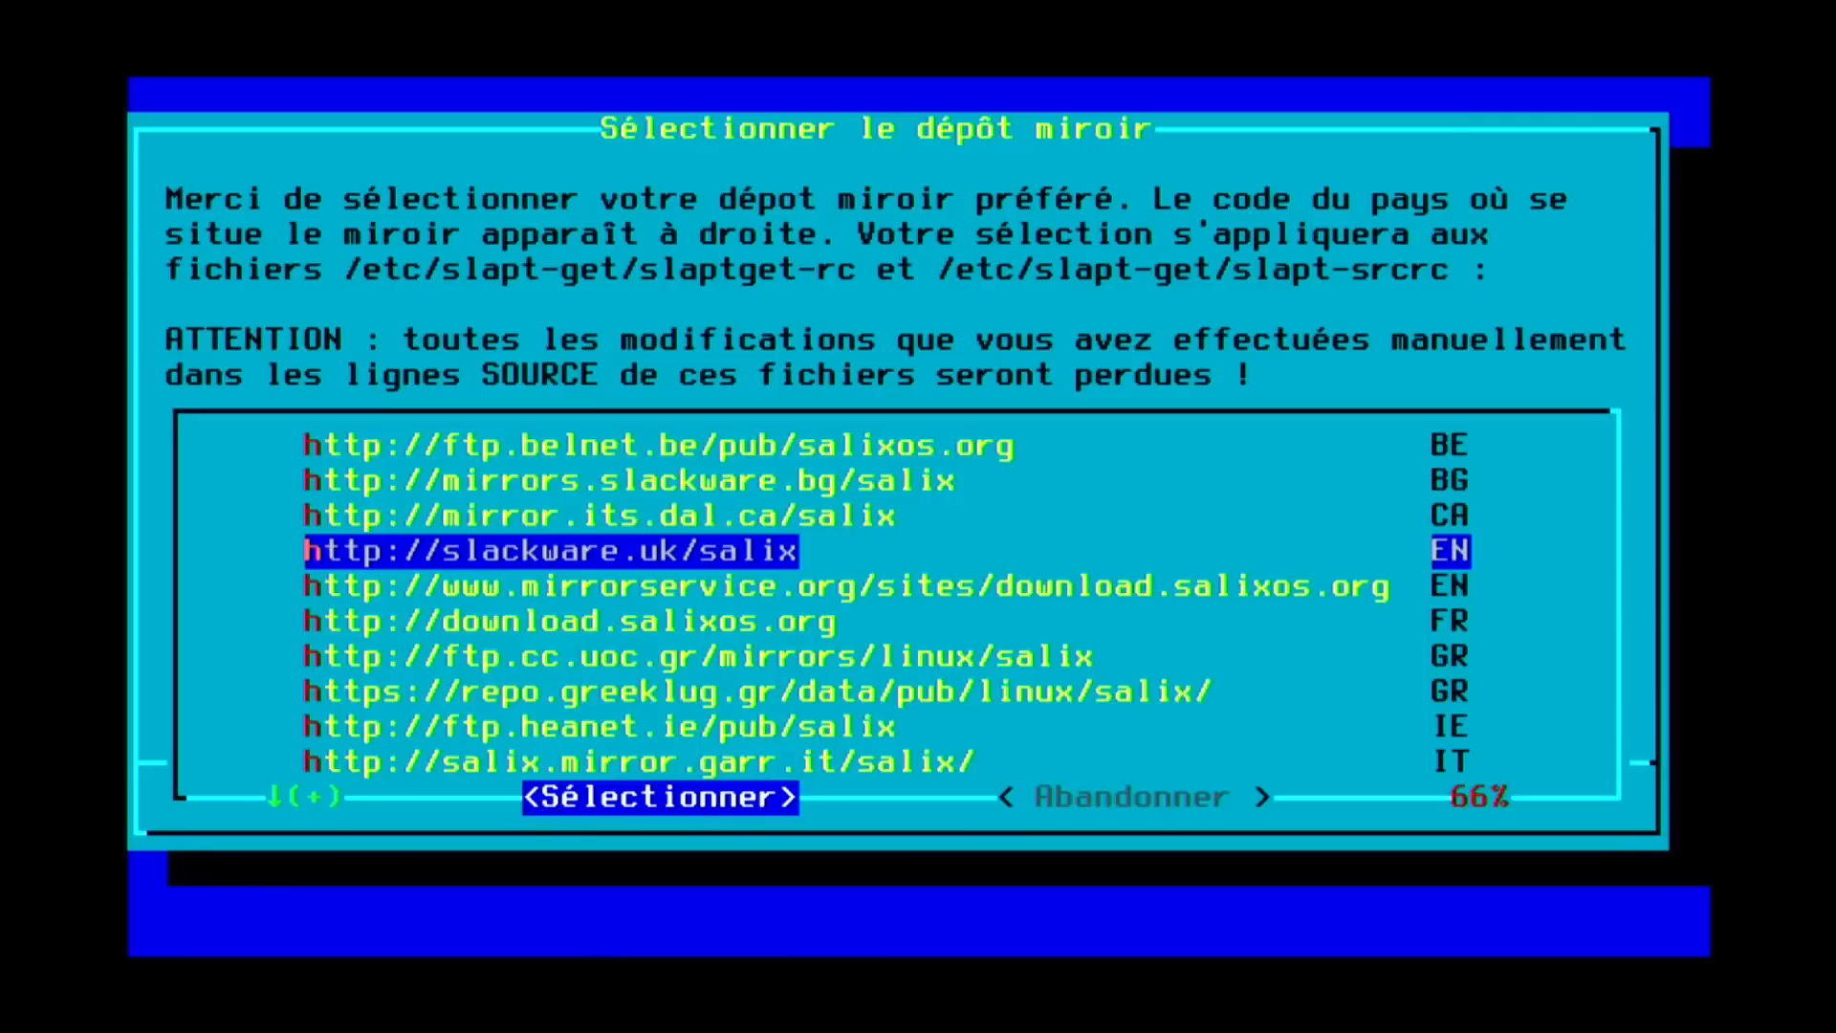
key("Down")
key("Down")
key("Up")
key("Up")
key("Up")
key("Down")
key("Down")
key("Down")
key("Down")
key("Up")
key("Home")
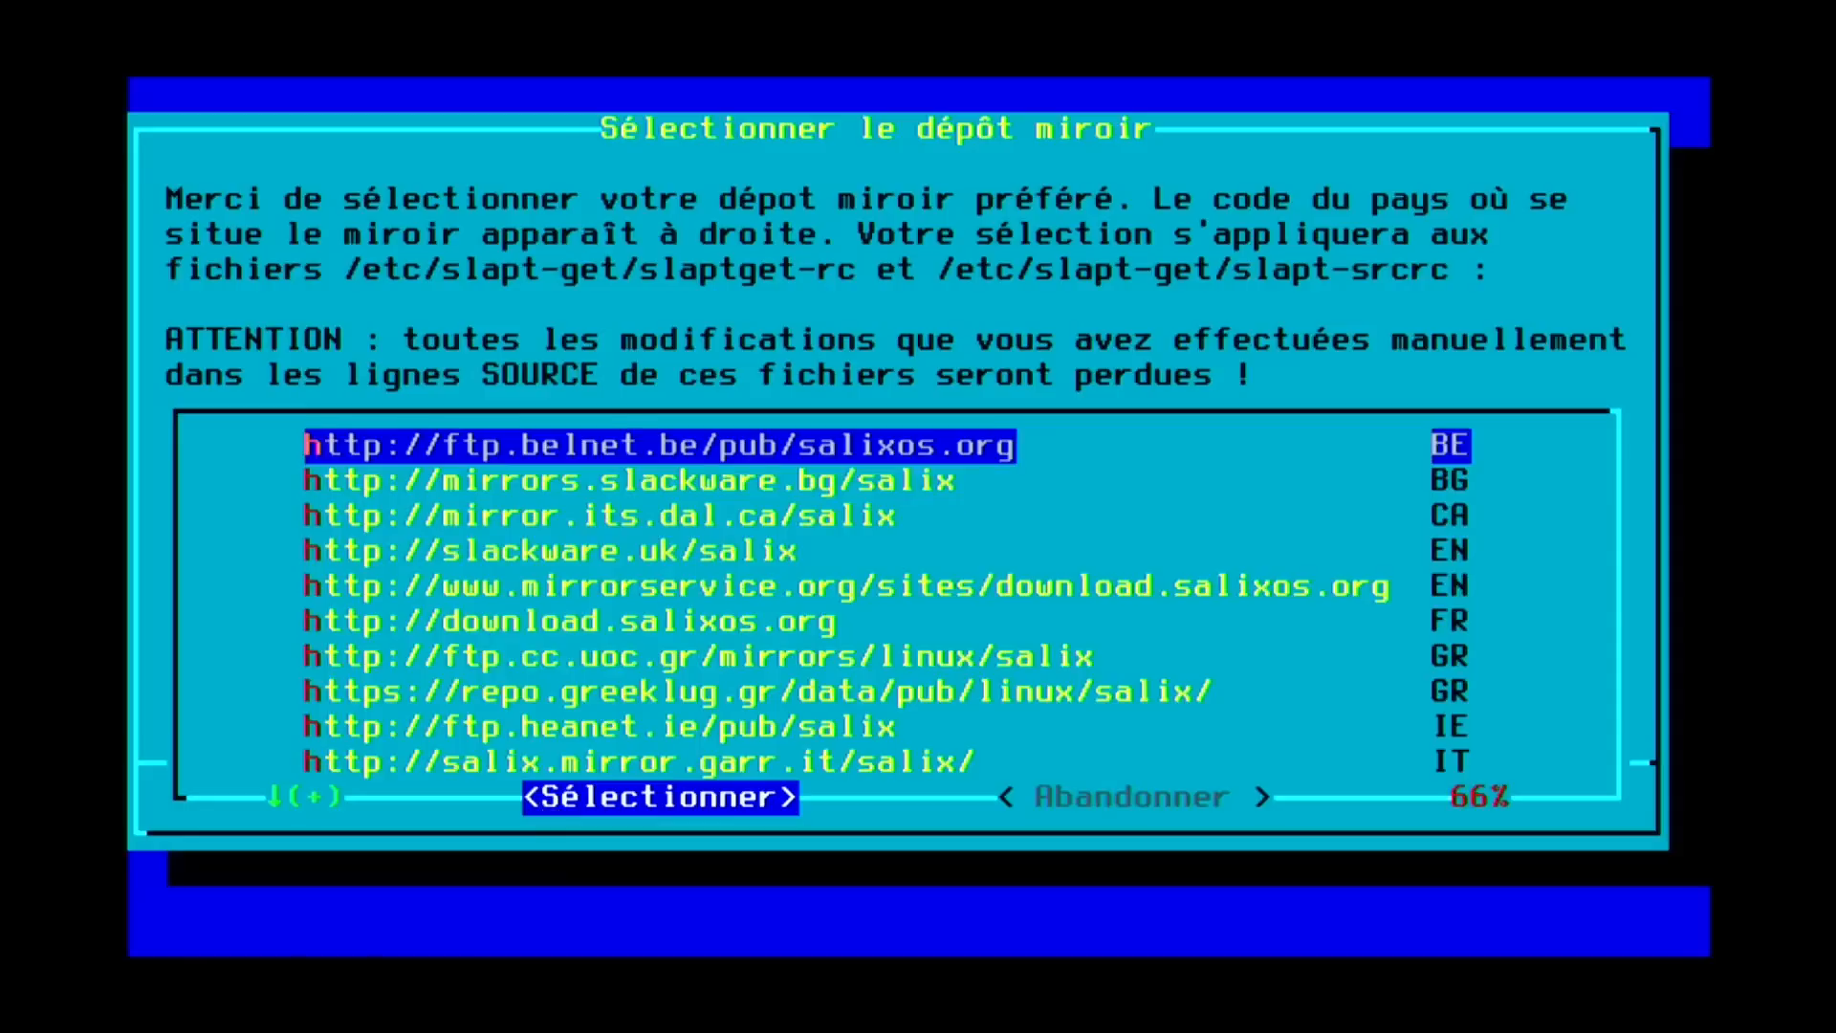
key("Down")
key("Down")
key("Down")
key("Down")
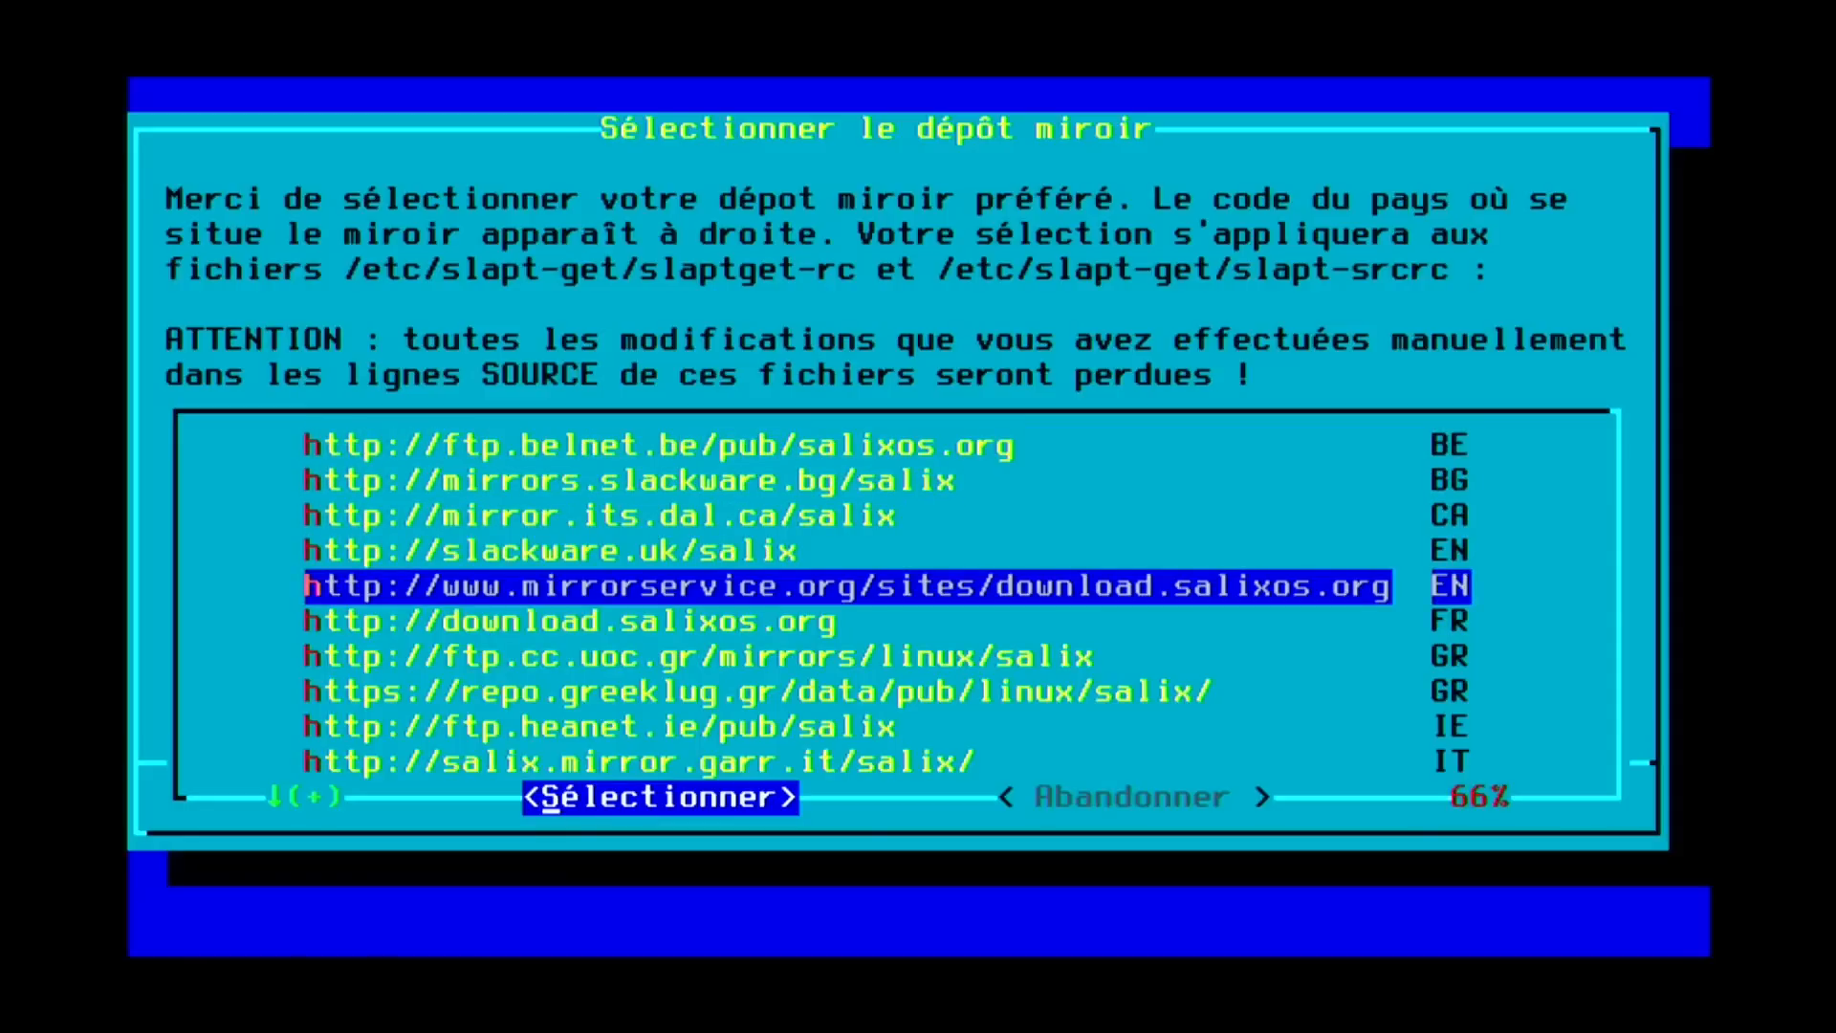
key("Down")
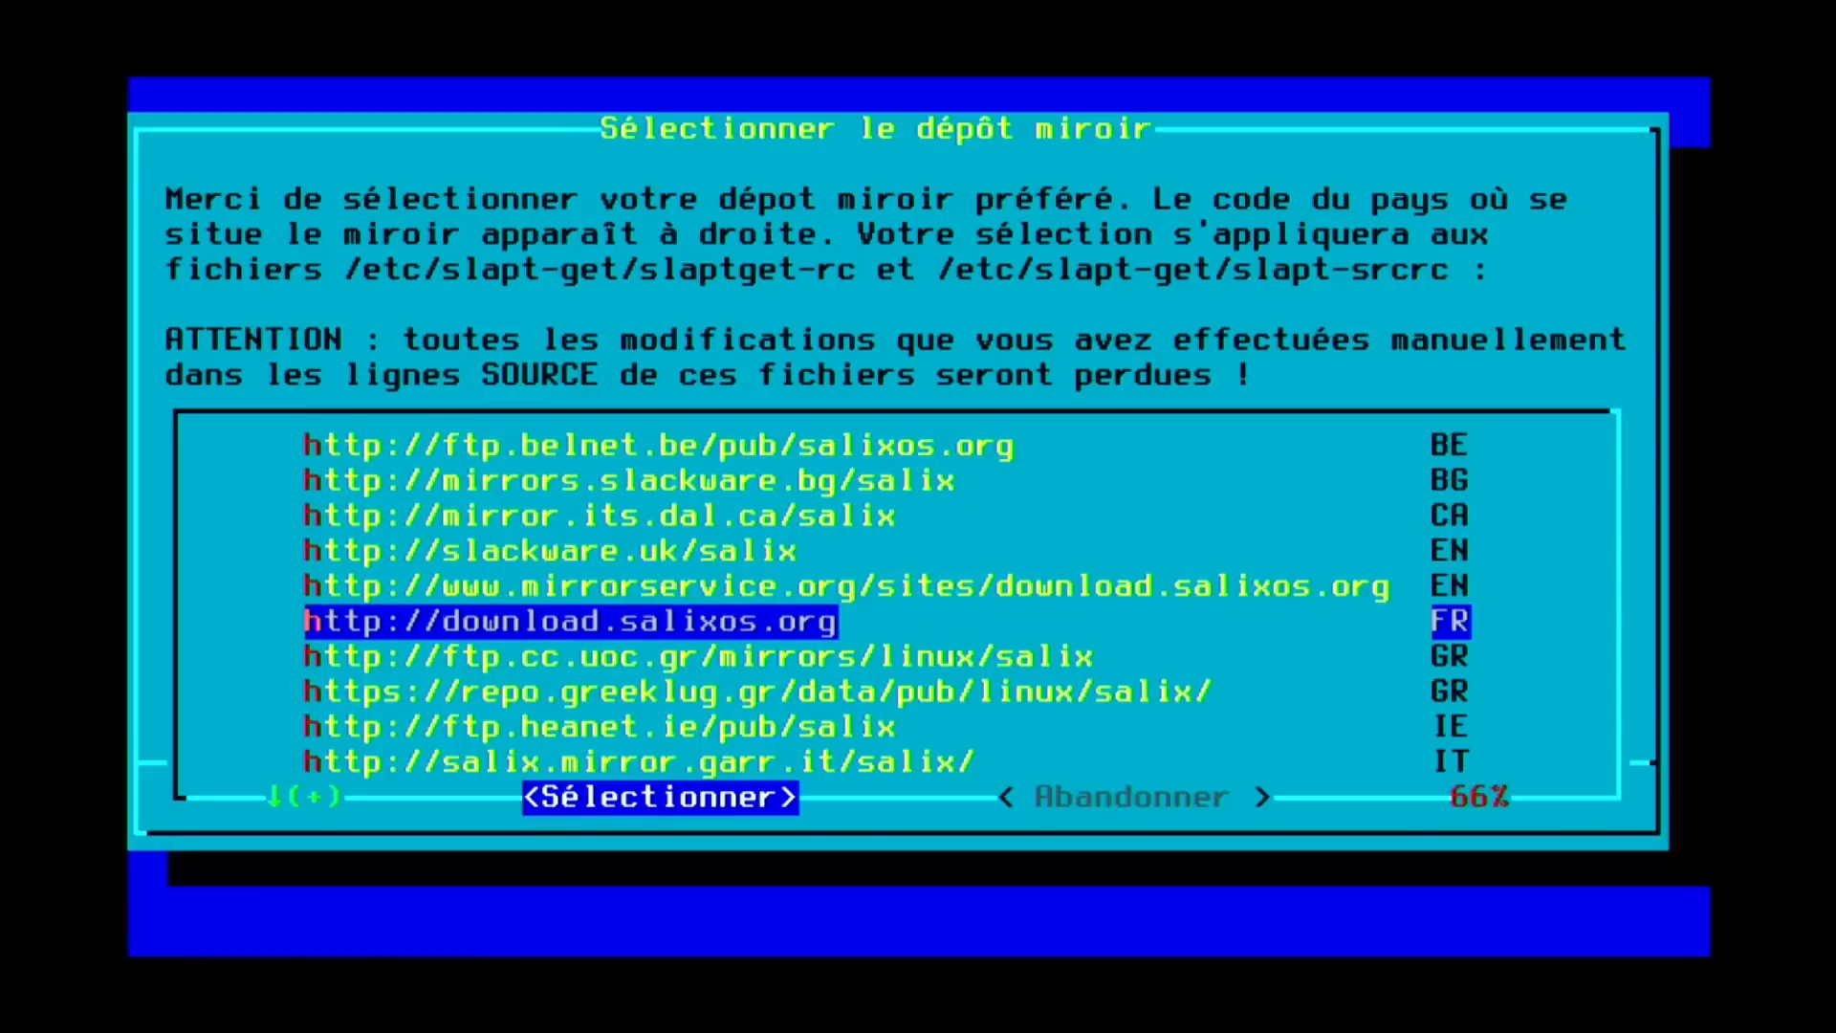
key("Down")
key("Down")
key("Down")
key("Down")
key("Down")
key("Down")
key("Down")
key("Down")
key("Down")
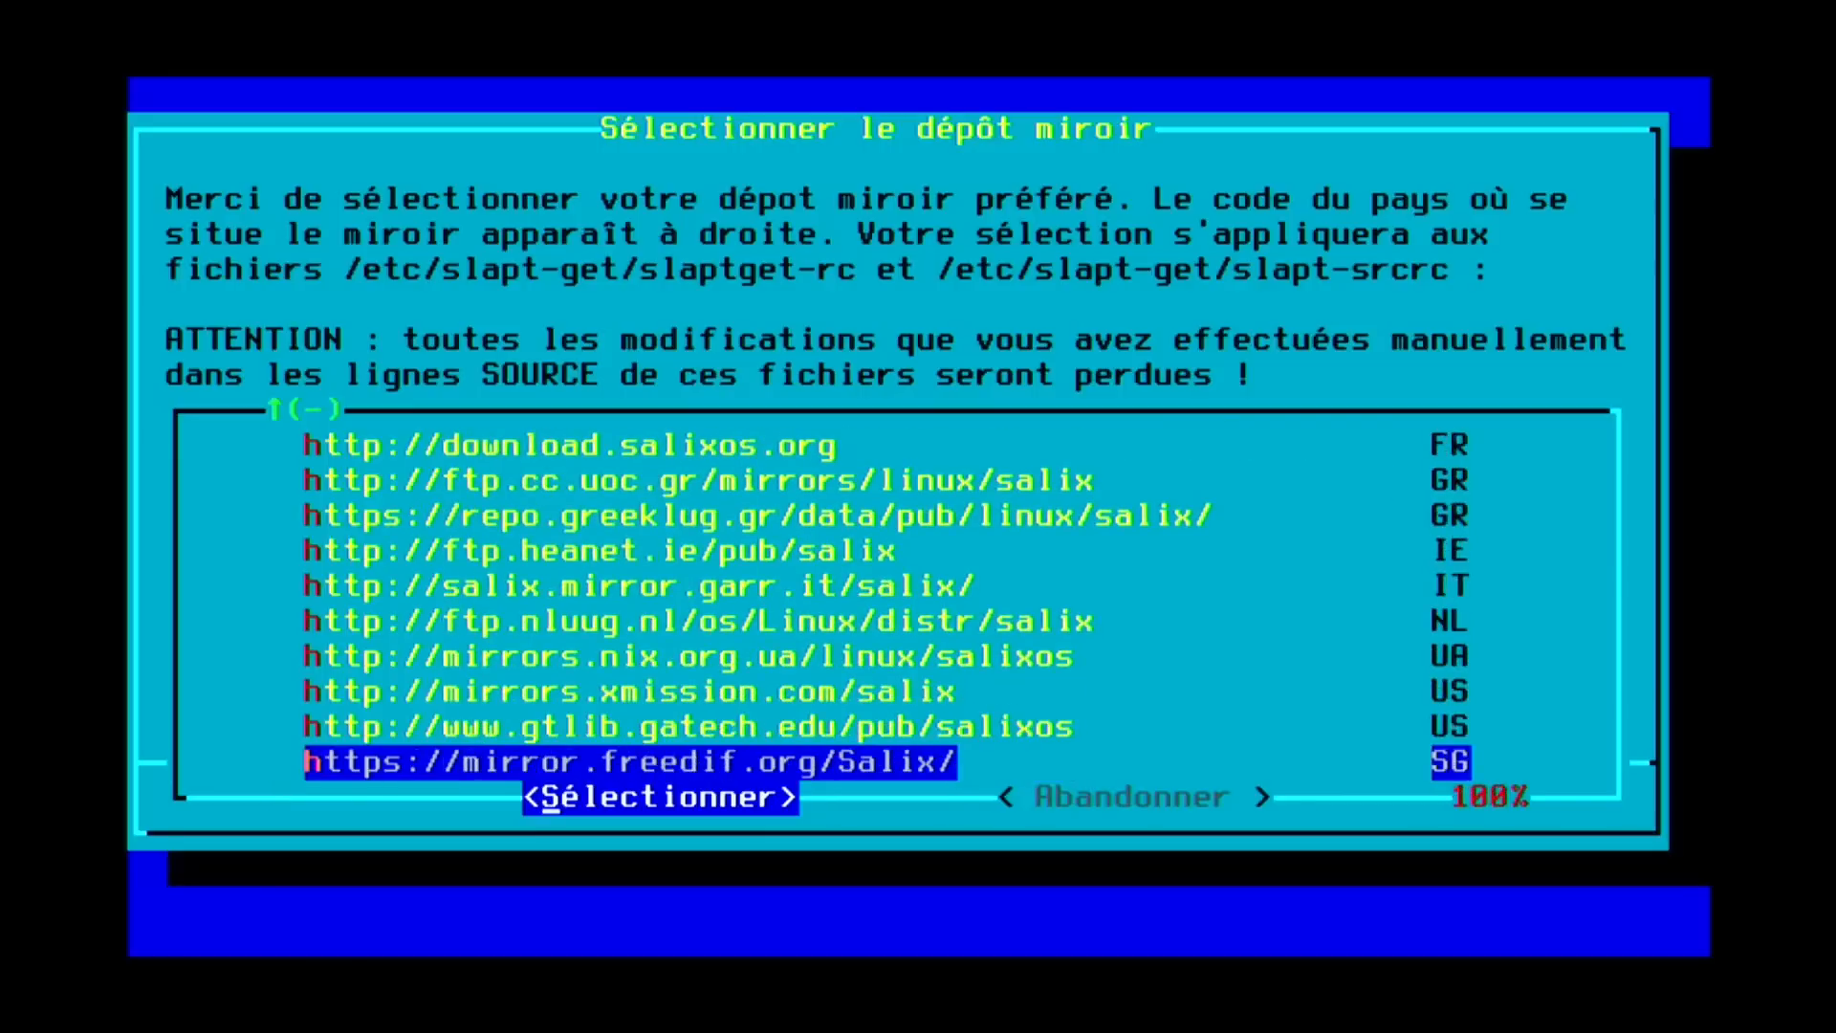
key("Up")
key("Up")
key("Up")
key("Up")
key("Up")
key("Up")
key("Up")
key("Up")
key("Up")
key("Up")
key("Up")
key("Up")
key("Up")
key("Up")
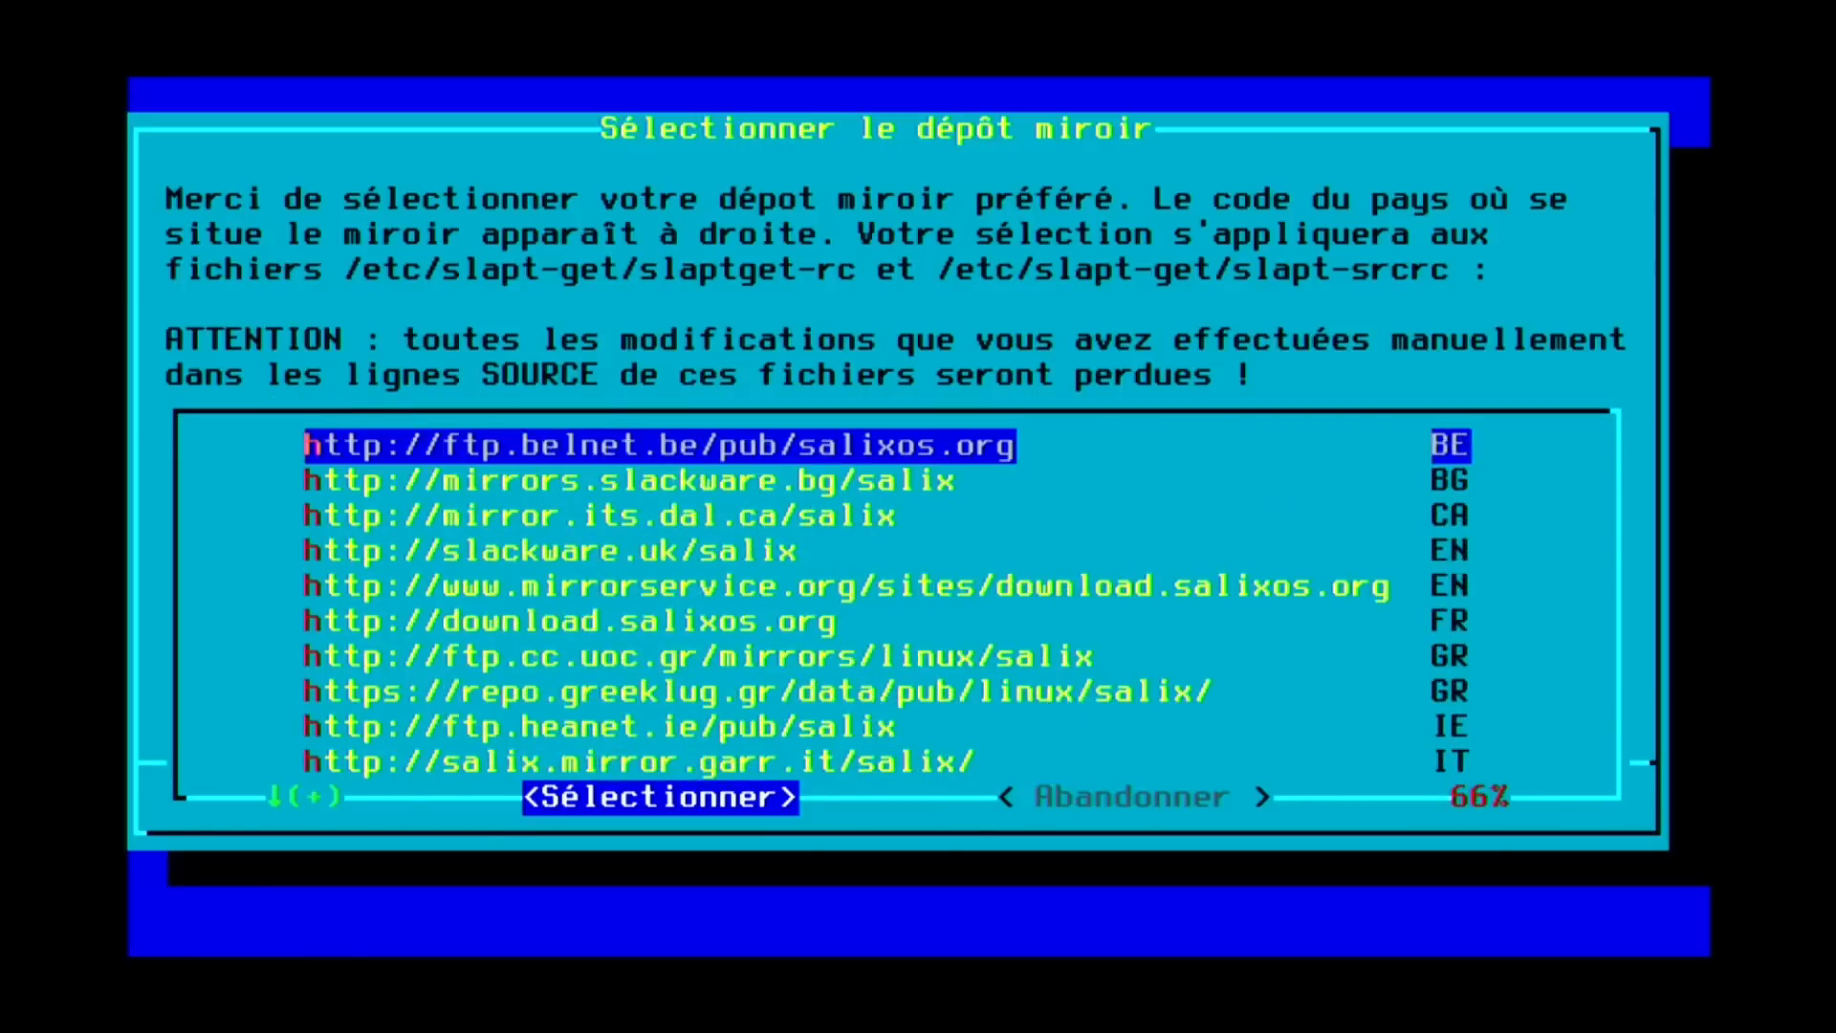
key("Down")
key("Down")
key("Down")
key("Down")
key("Down")
key("Return")
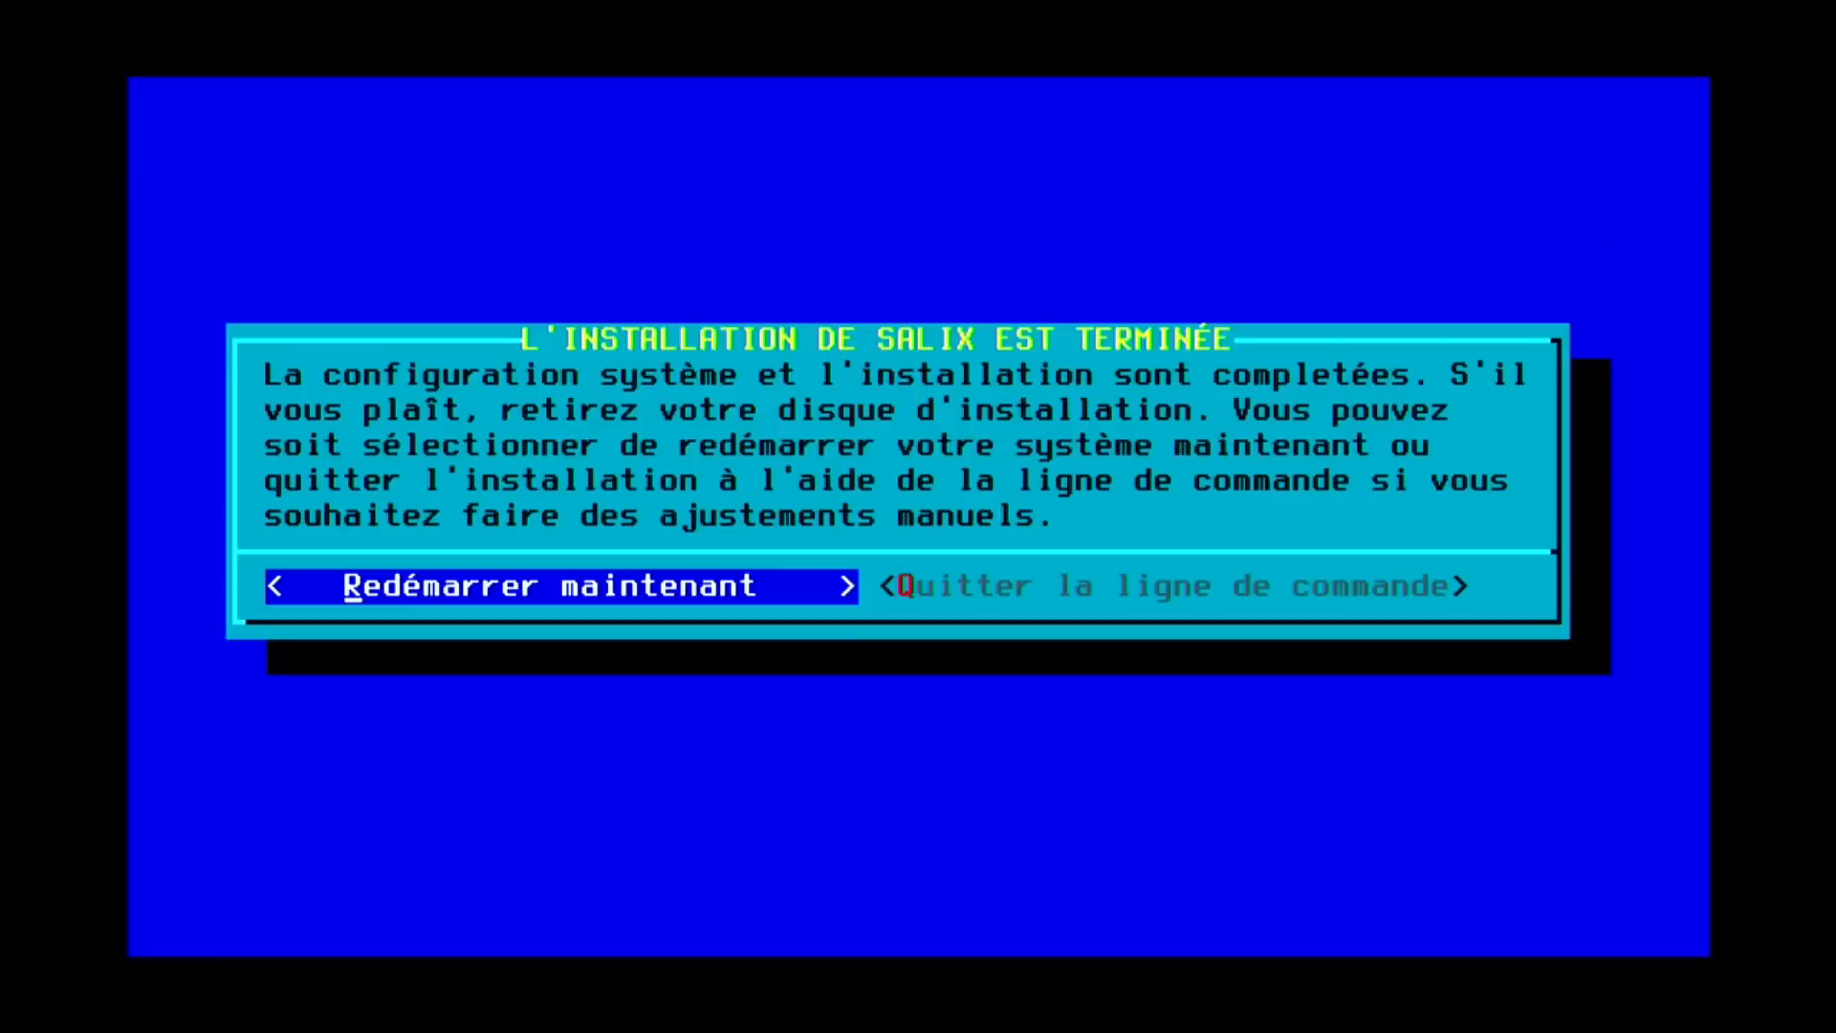
Reboot now into the freshly installed Salix system.
key("Return")
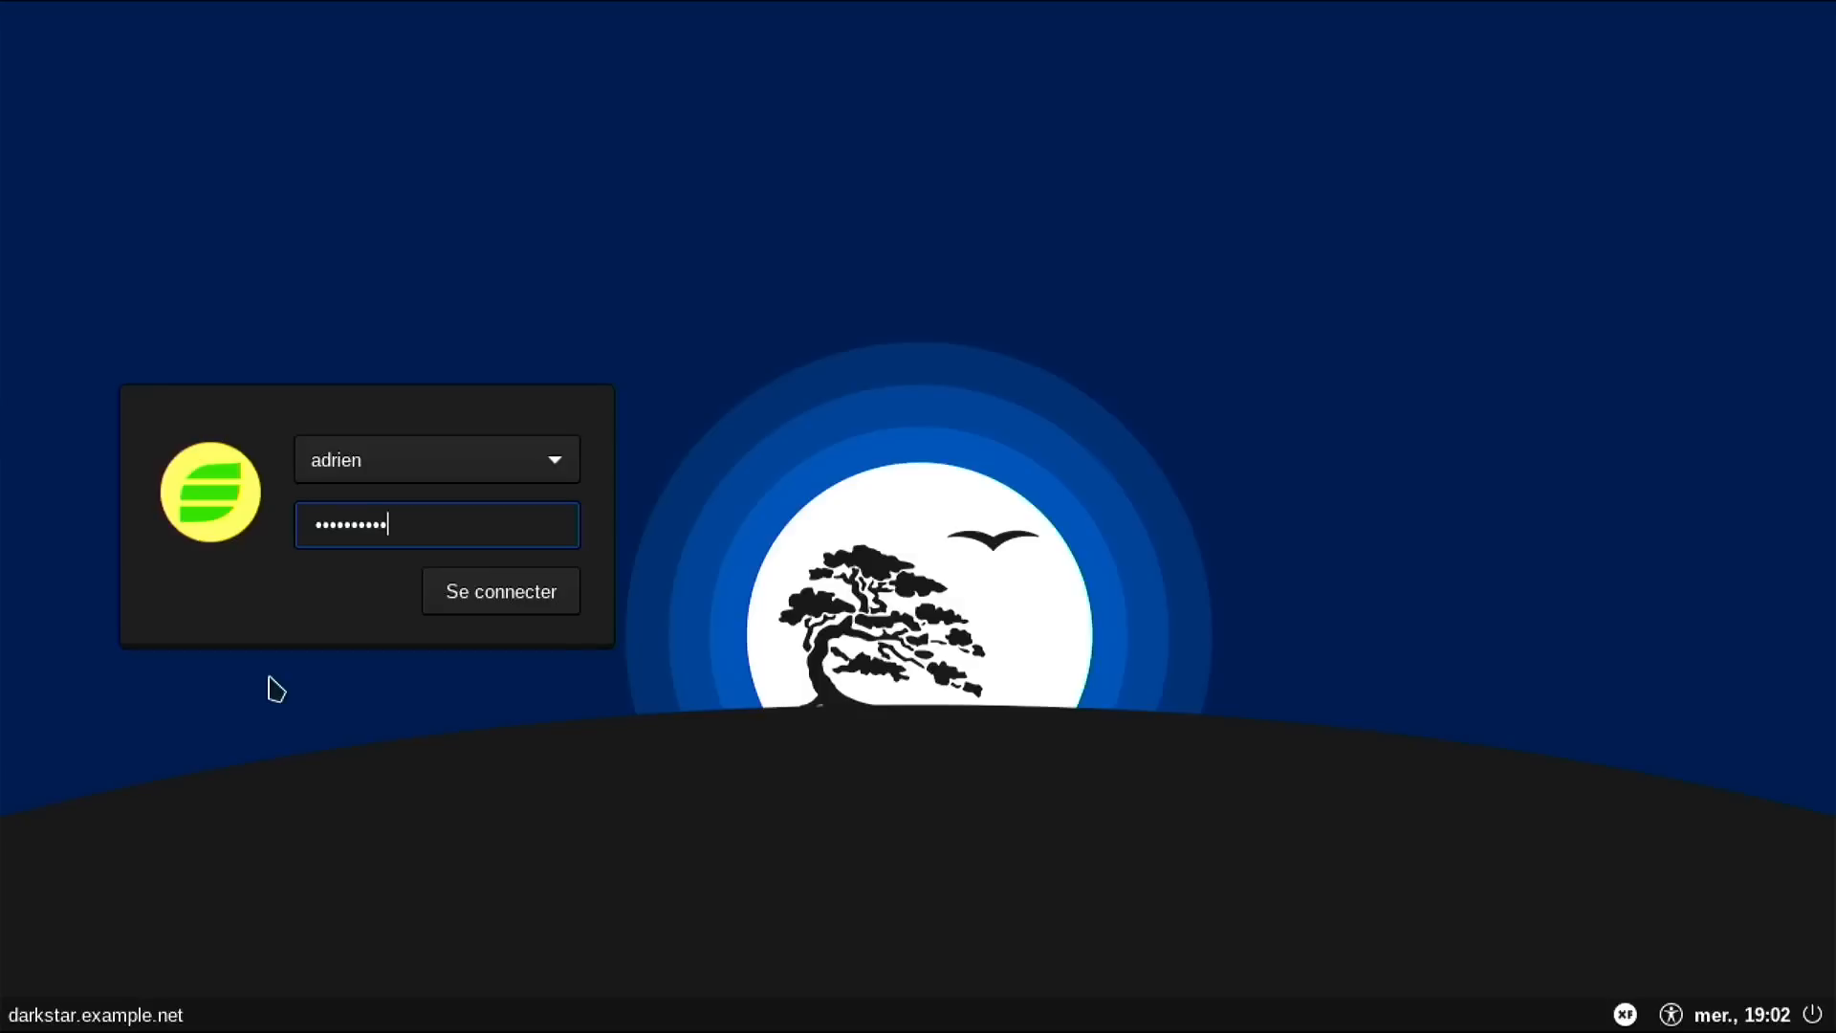
Log in to the Xfce session and open the system settings from the applications menu.
key("Return")
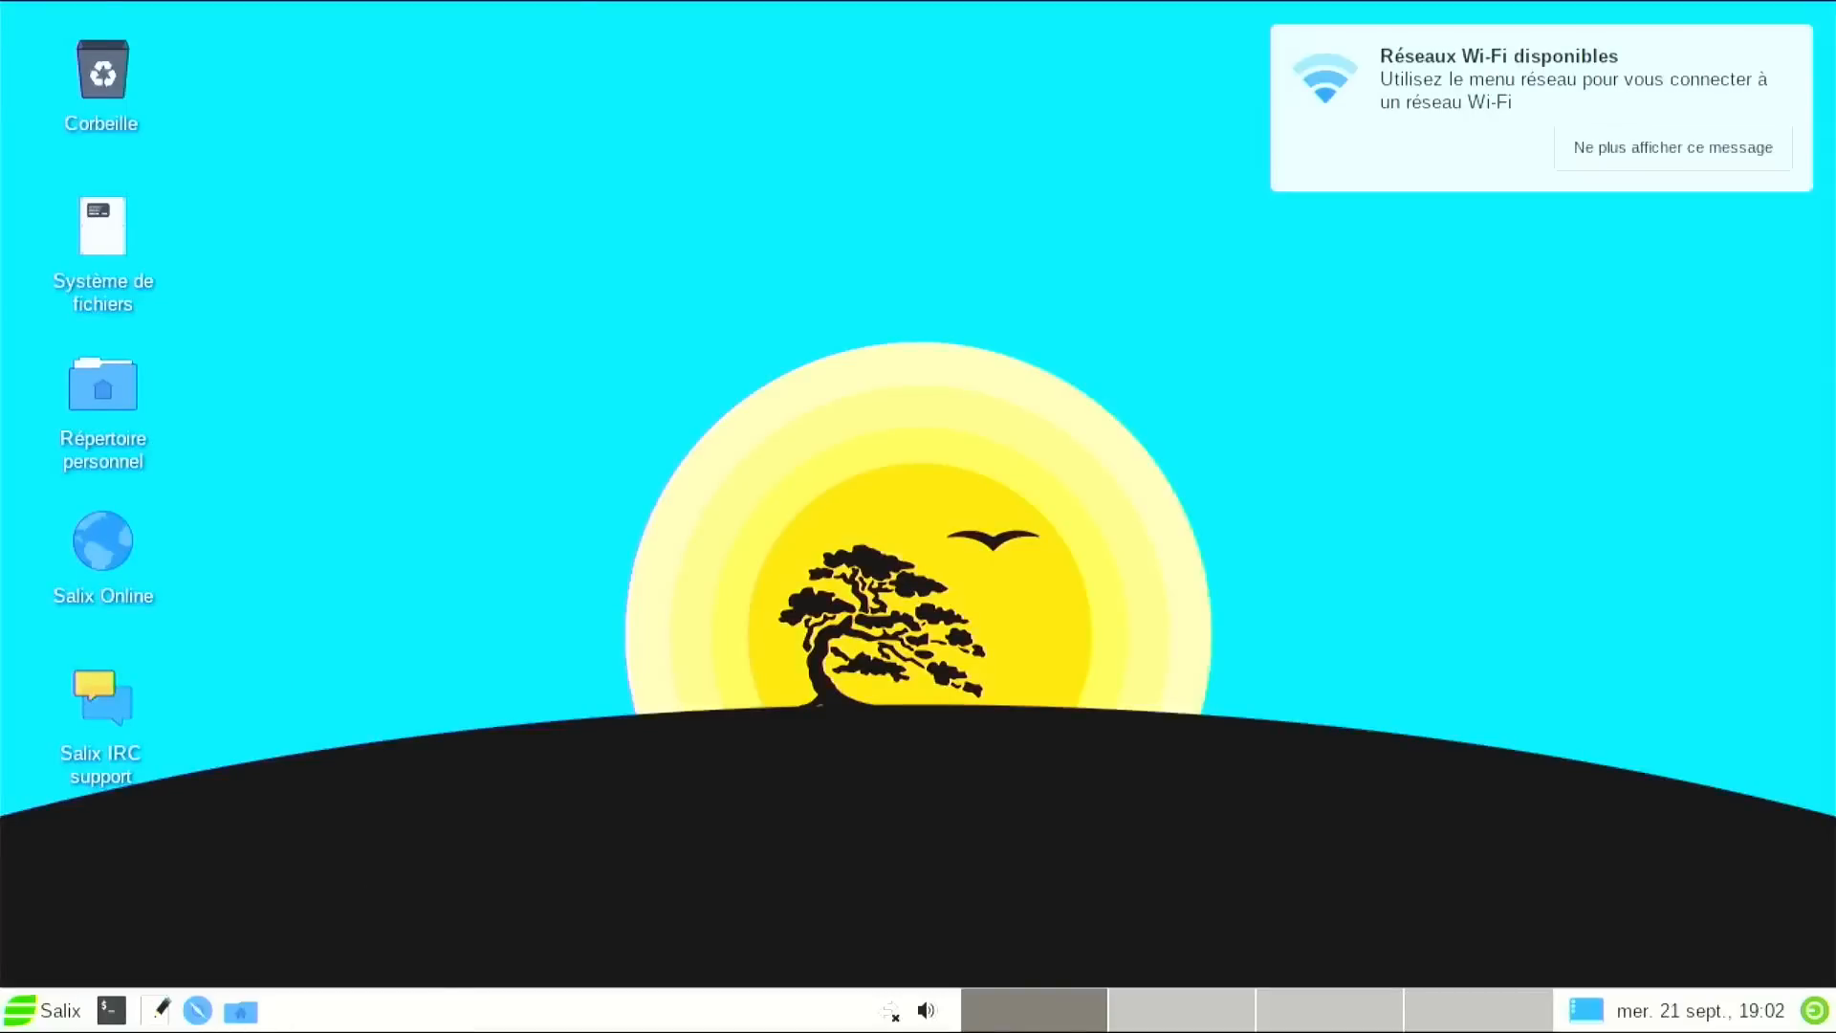
left_click(30, 1002)
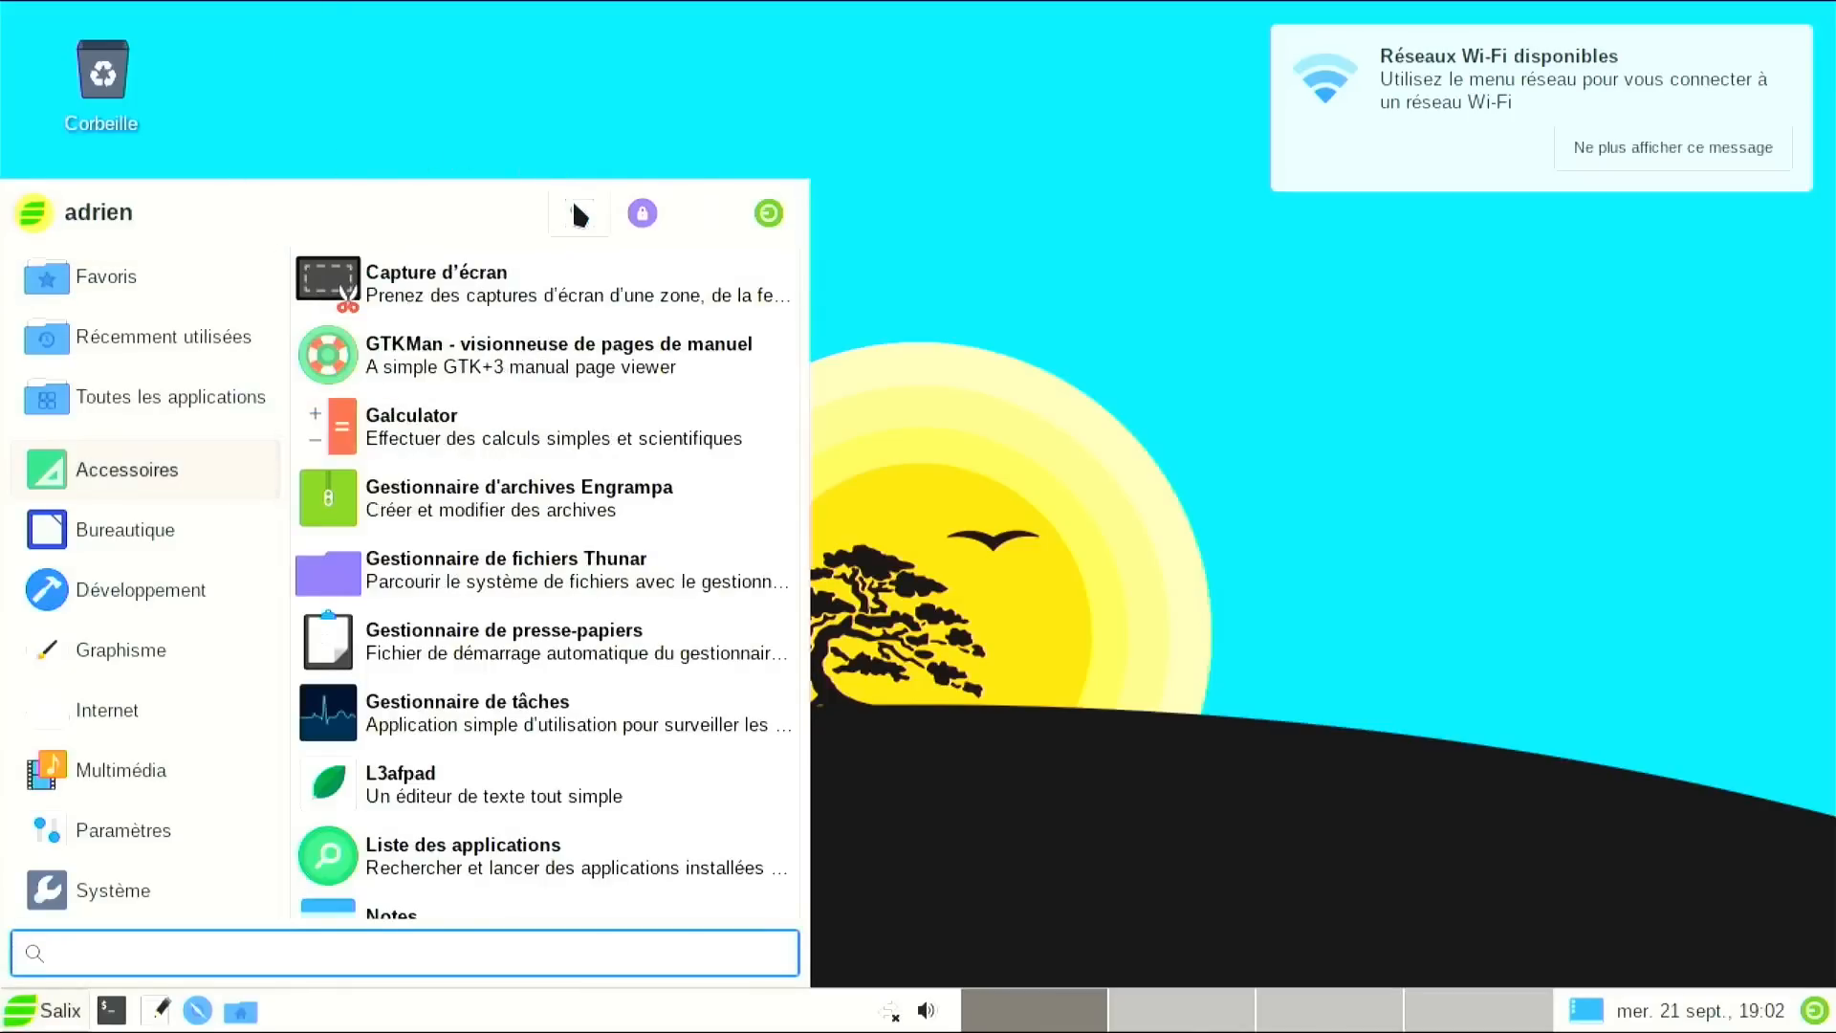
left_click(574, 204)
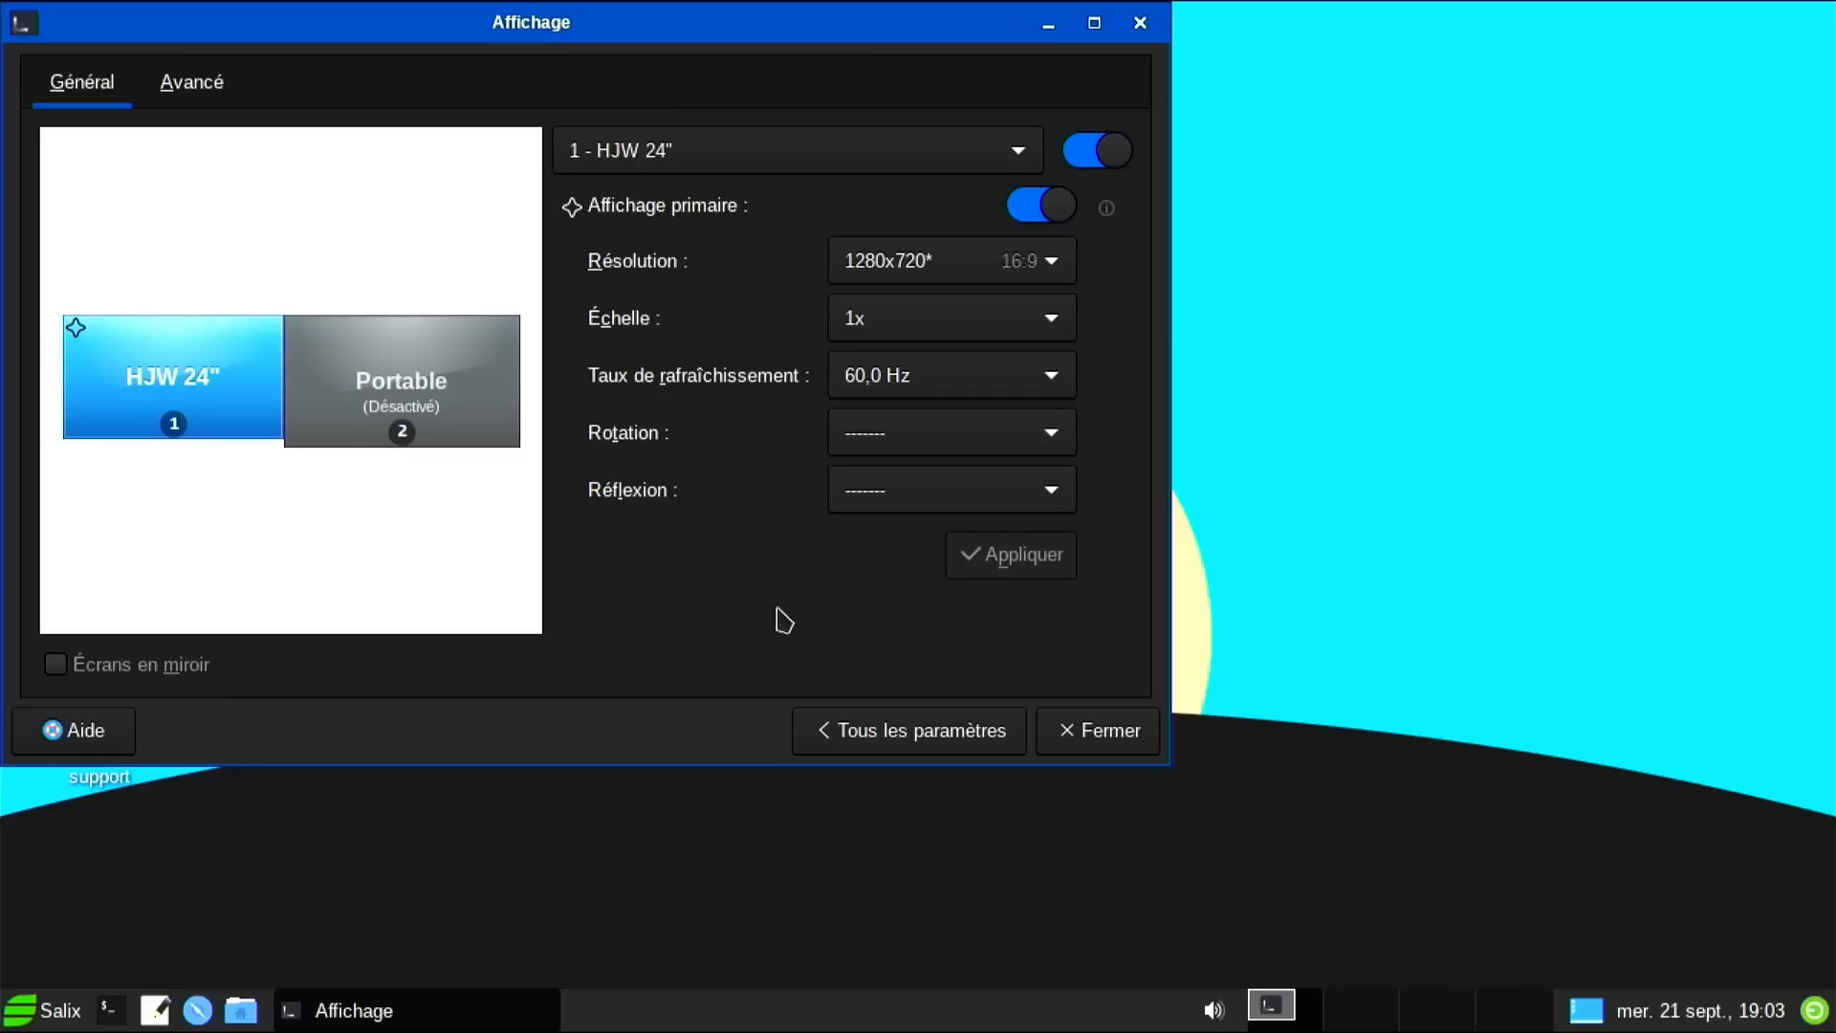
Return to all settings and close the settings manager.
left_click(879, 752)
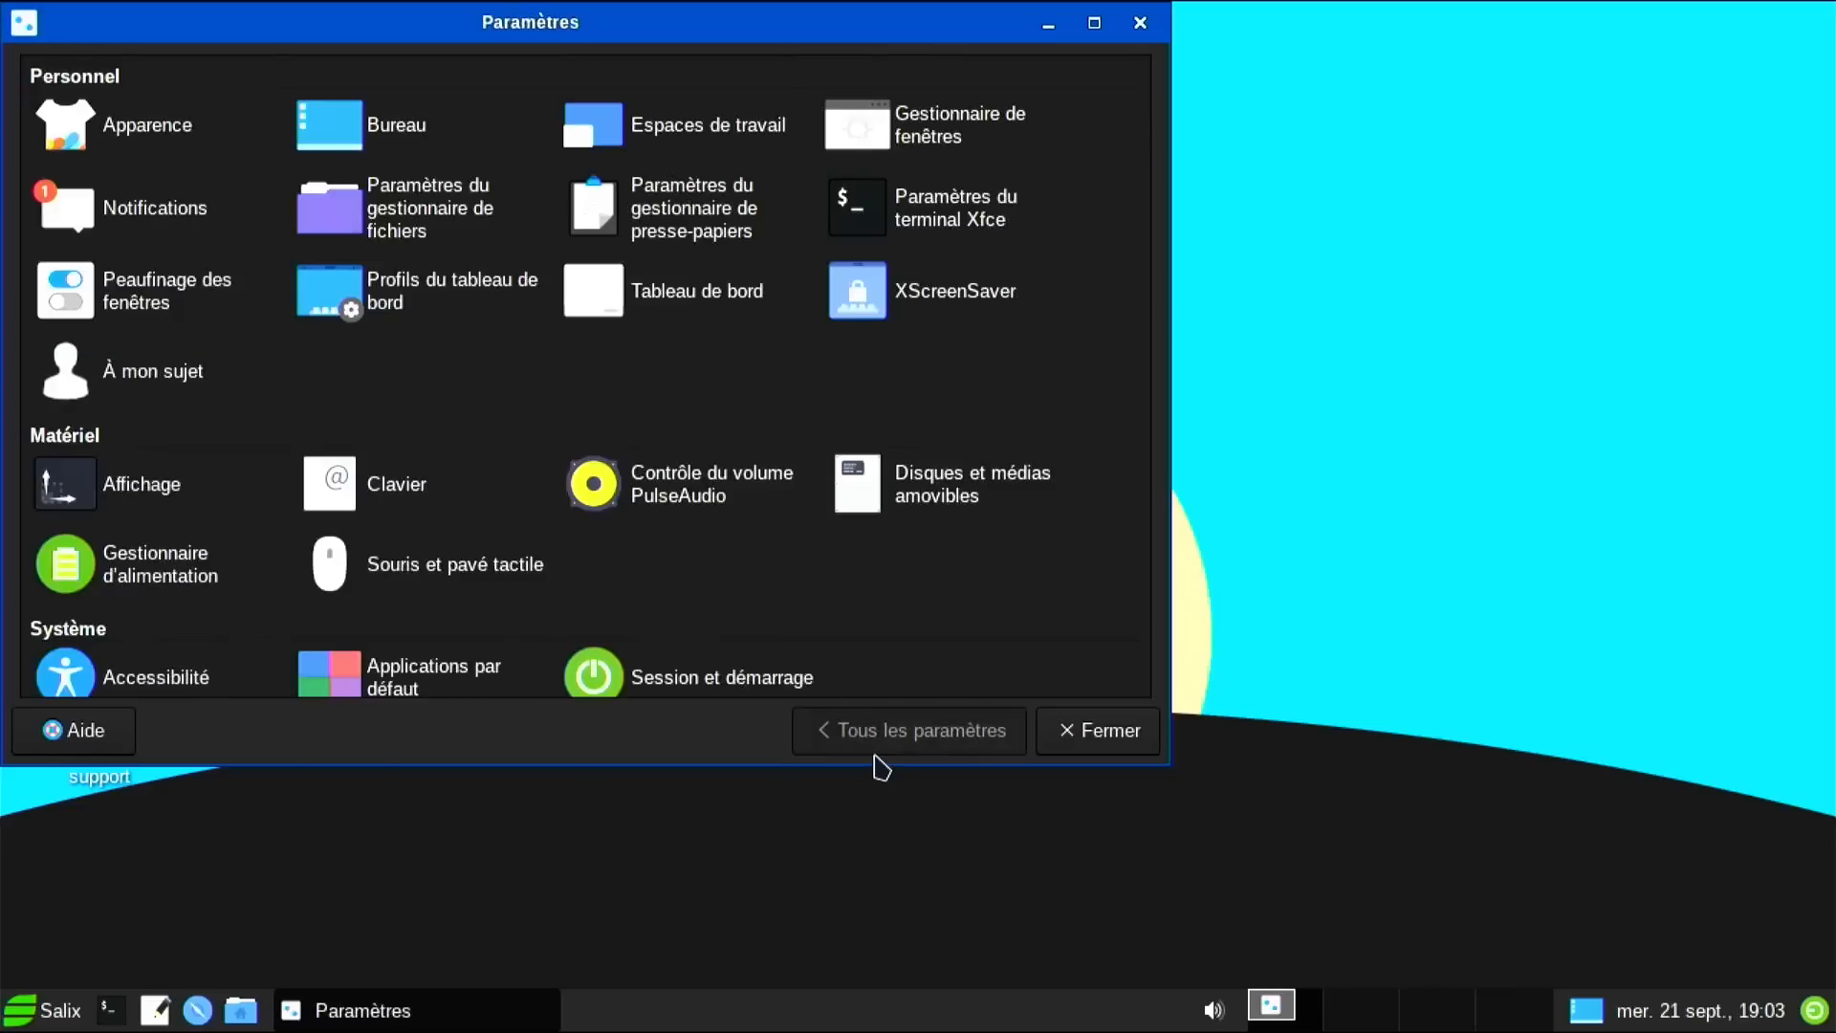
left_click(1095, 739)
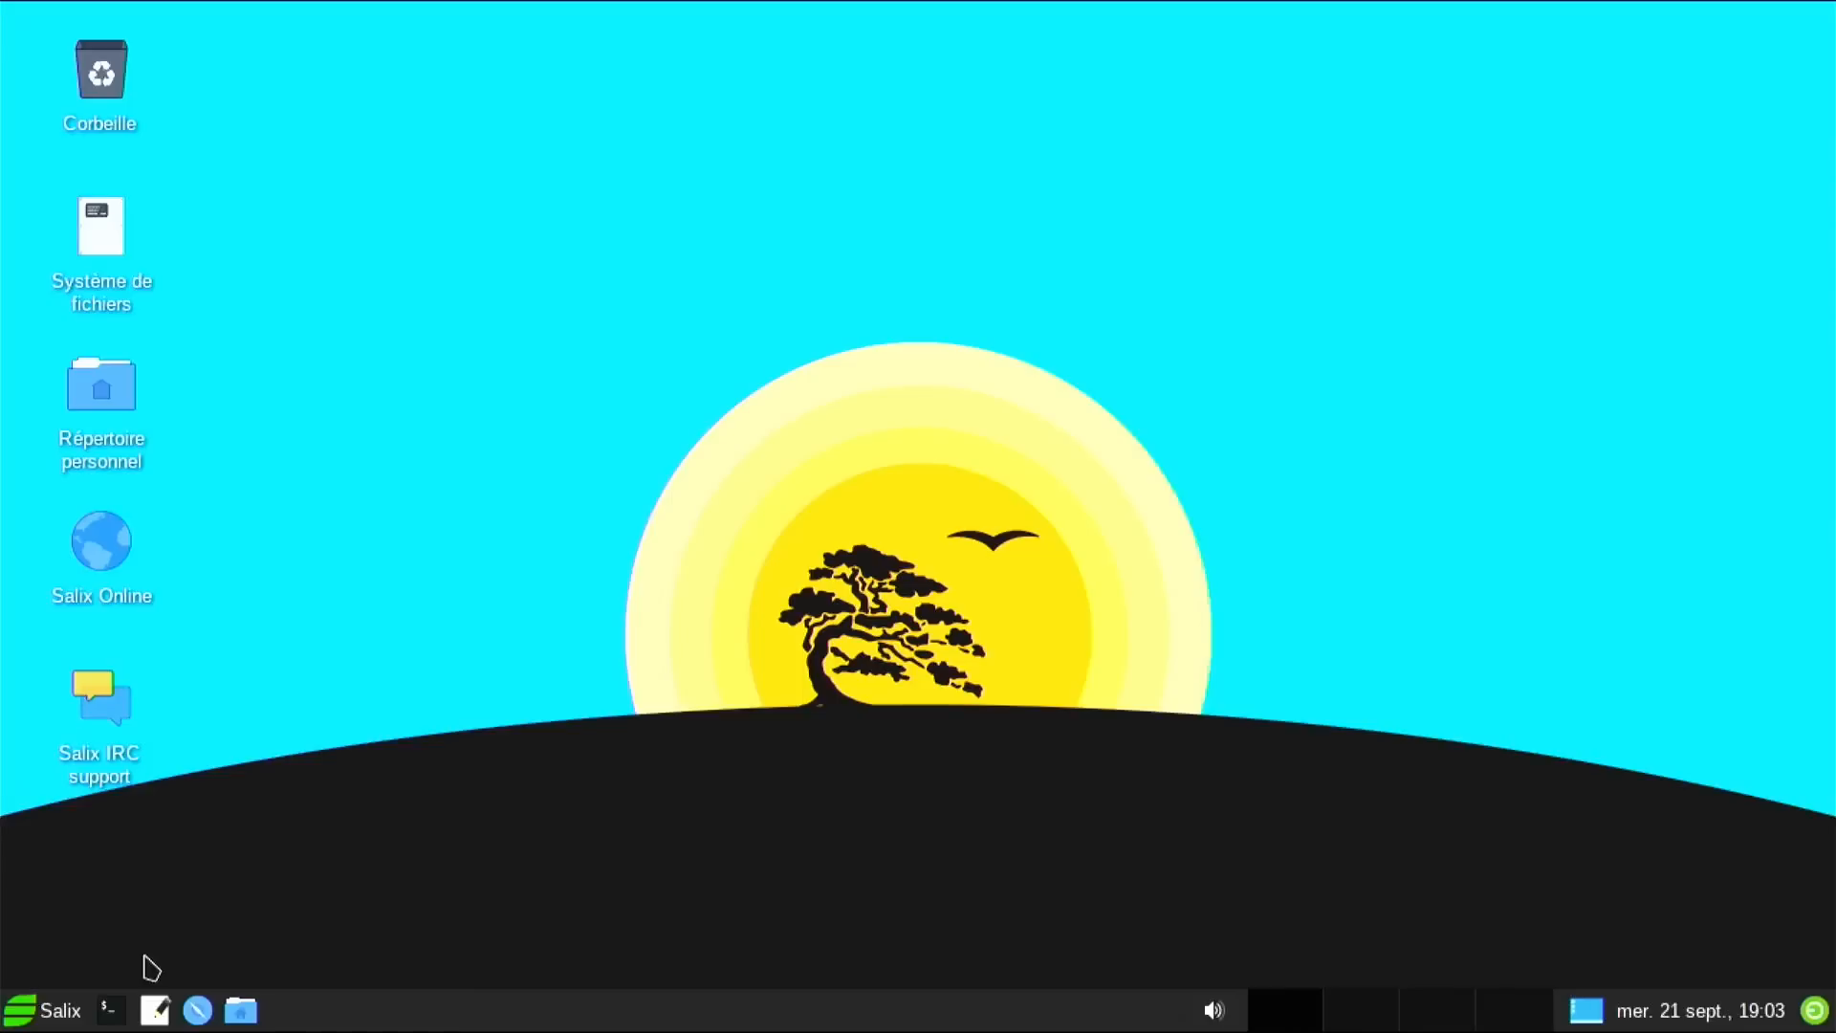
left_click(77, 1009)
left_click(68, 1015)
Open the home folder in the file manager and move its window to the right.
left_click(92, 392)
double_click(92, 392)
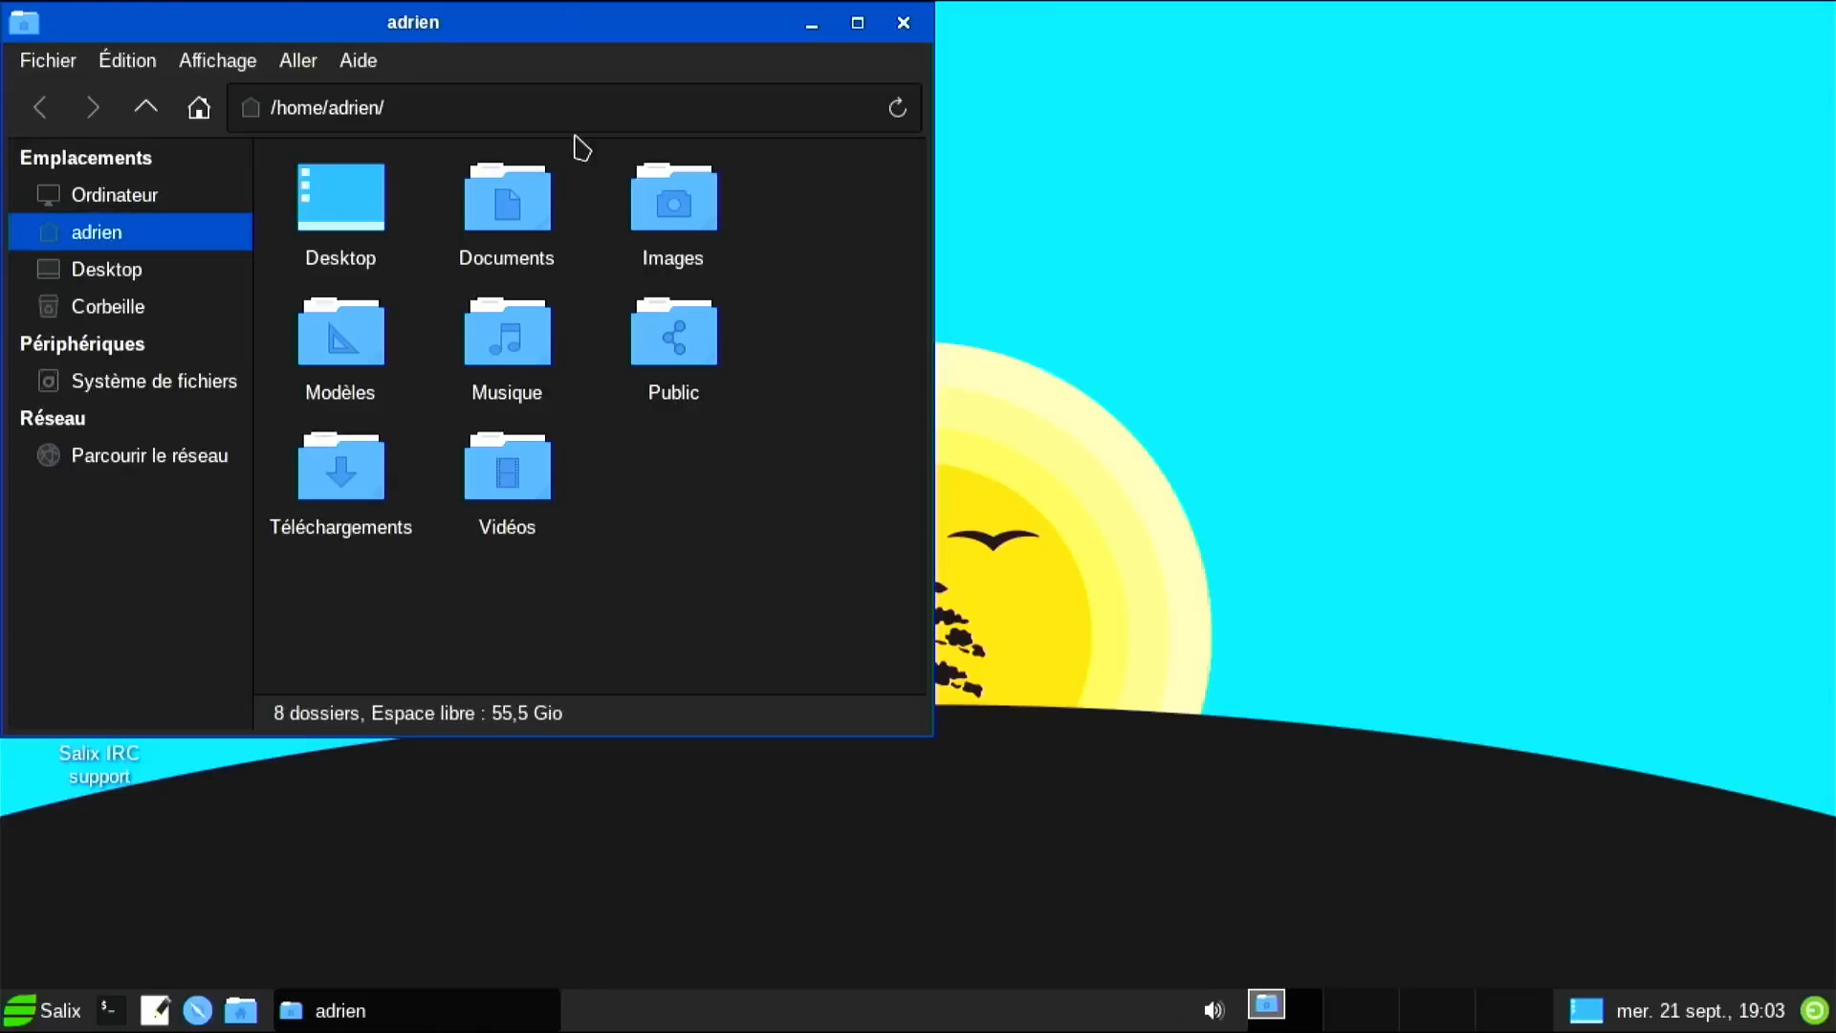
left_click_drag(550, 31, 1270, 78)
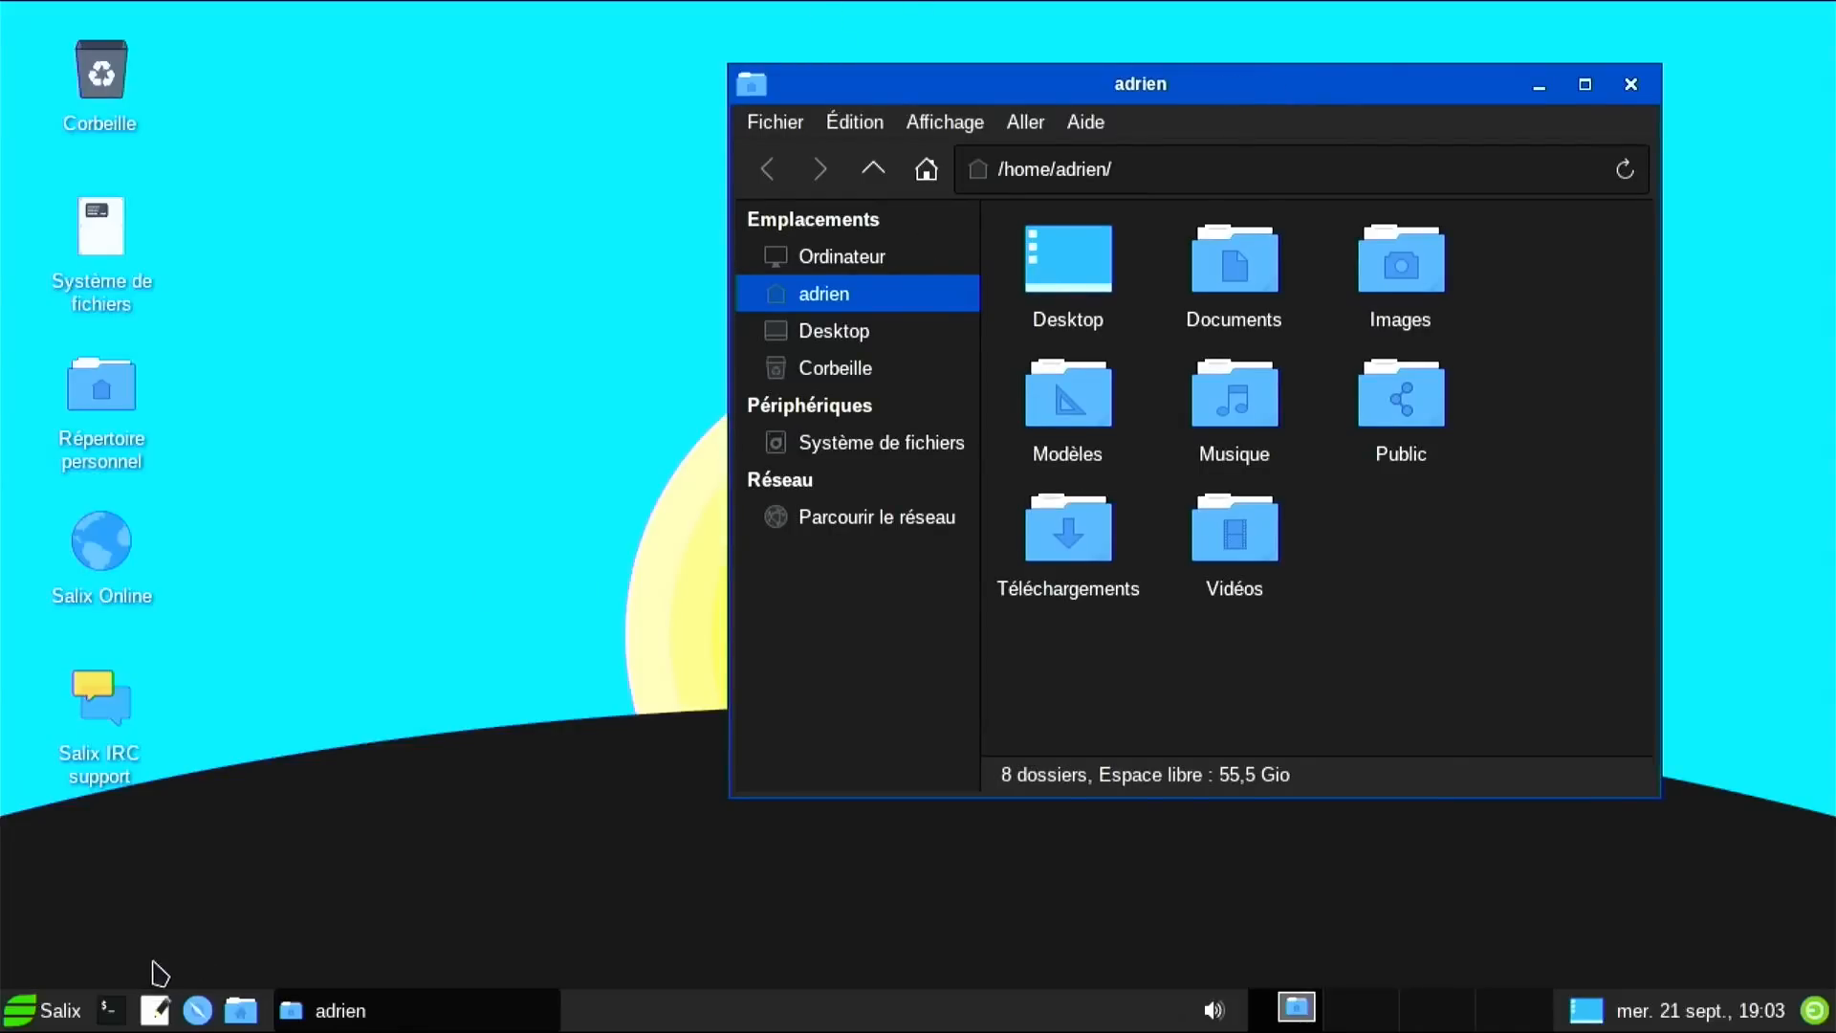
left_click(59, 1015)
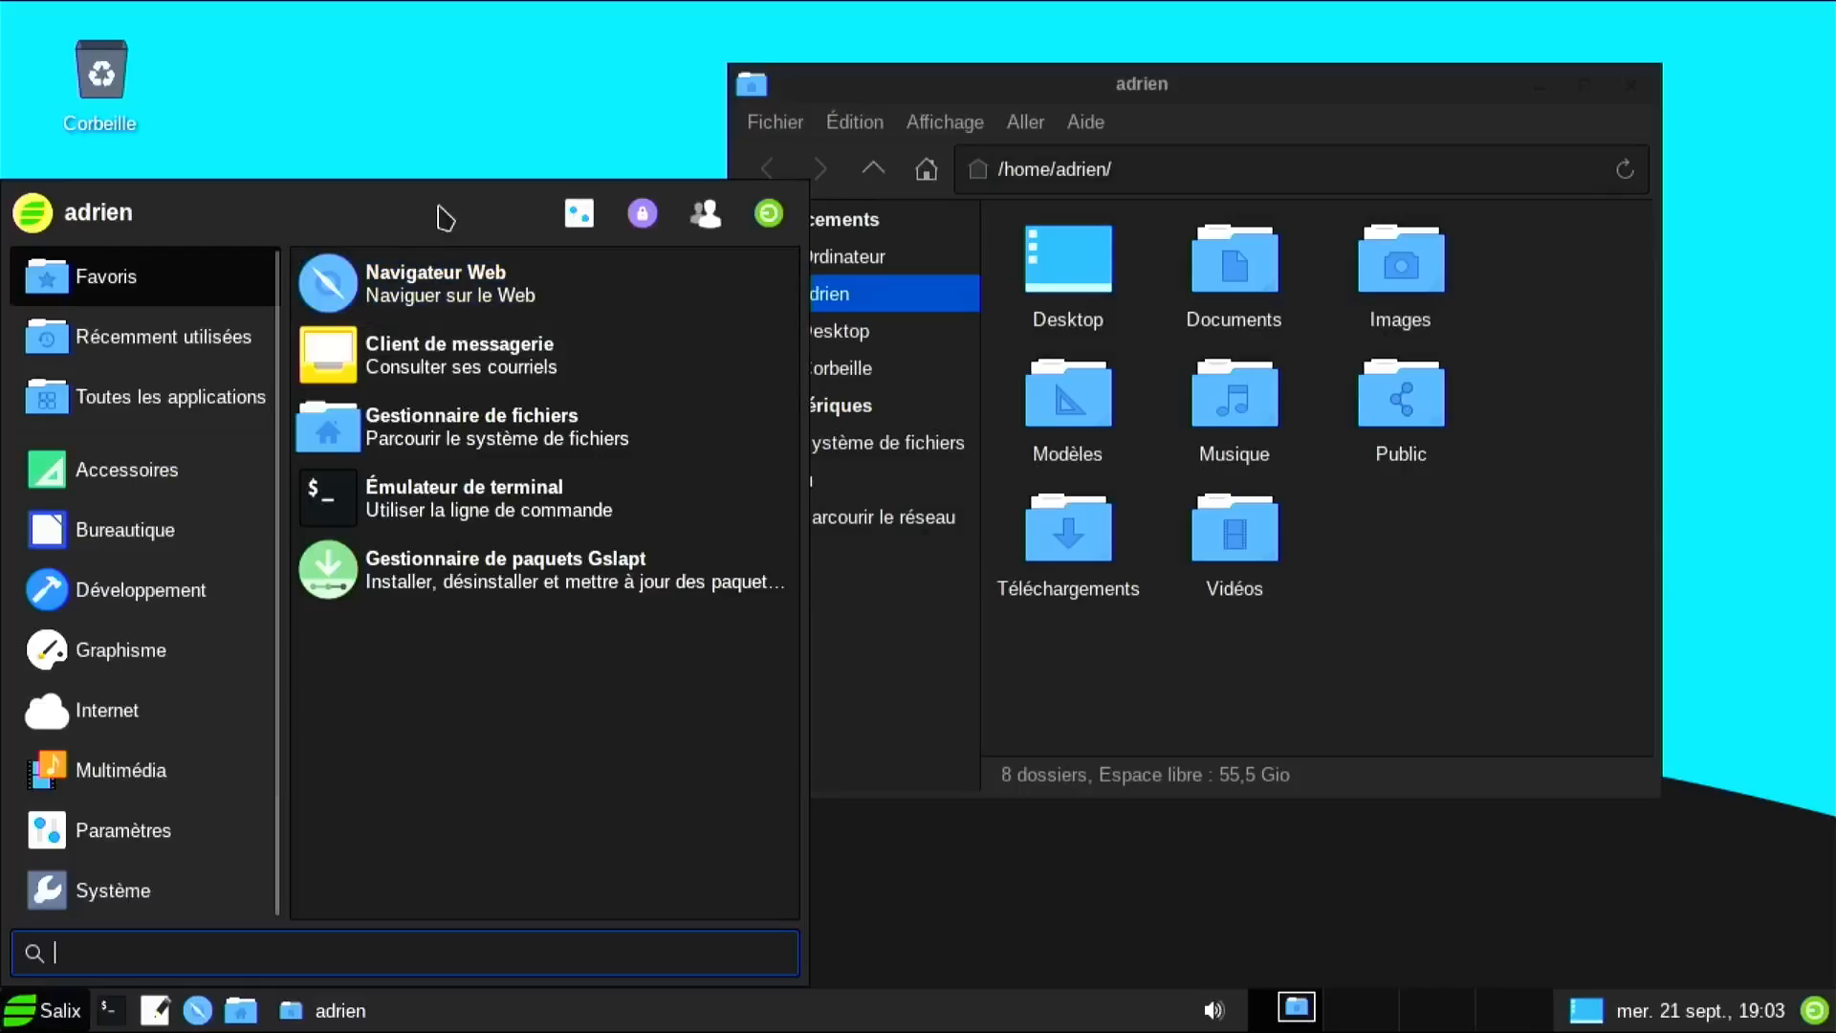
left_click(566, 214)
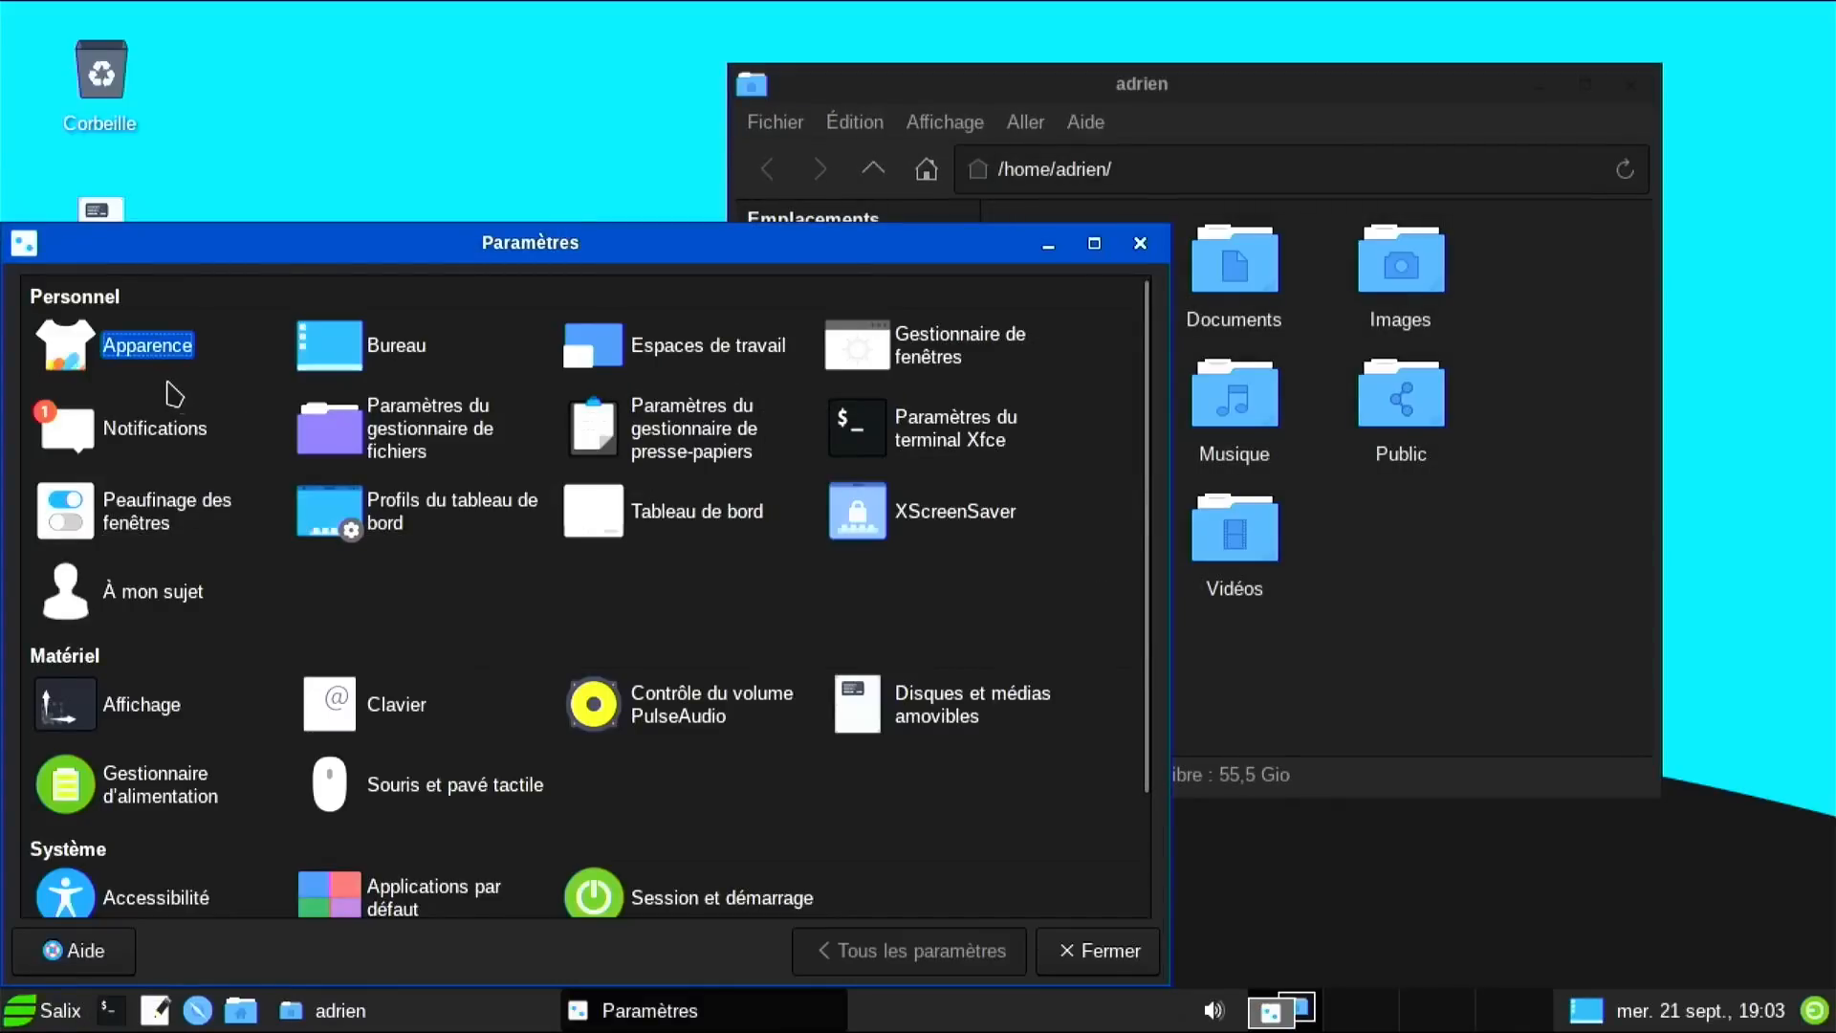
left_click(162, 352)
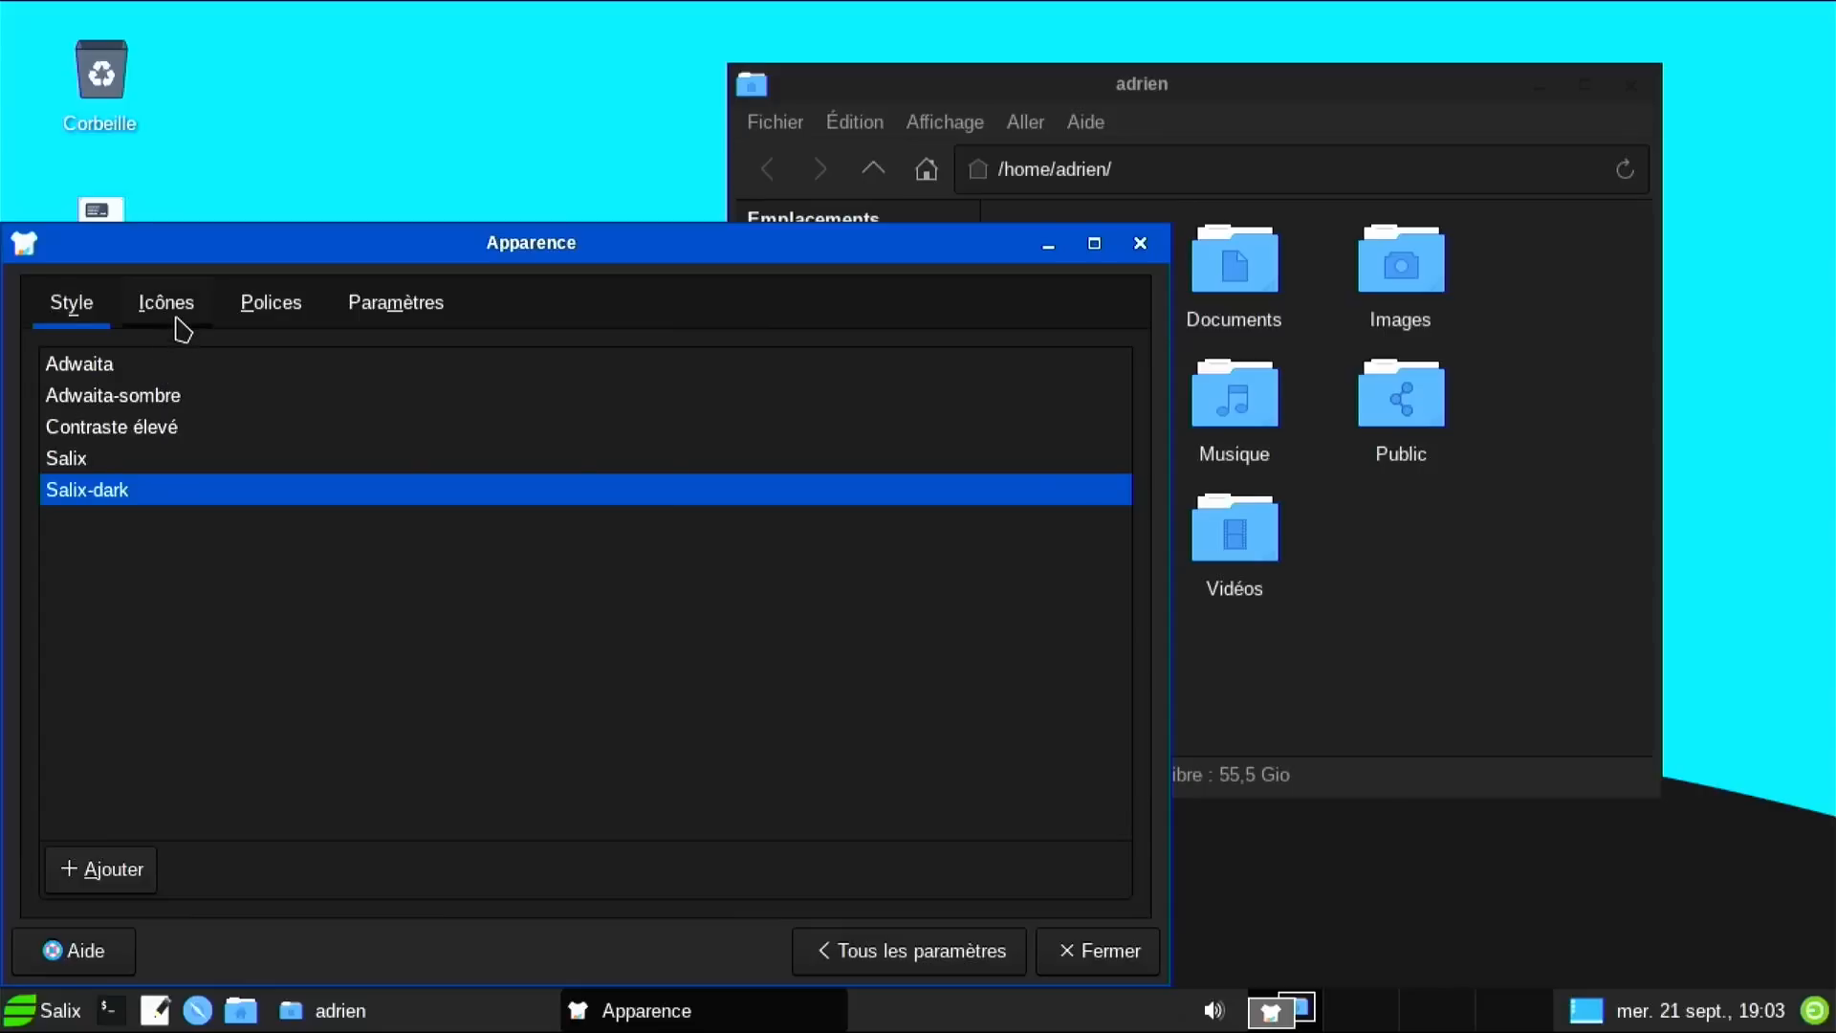
left_click(173, 306)
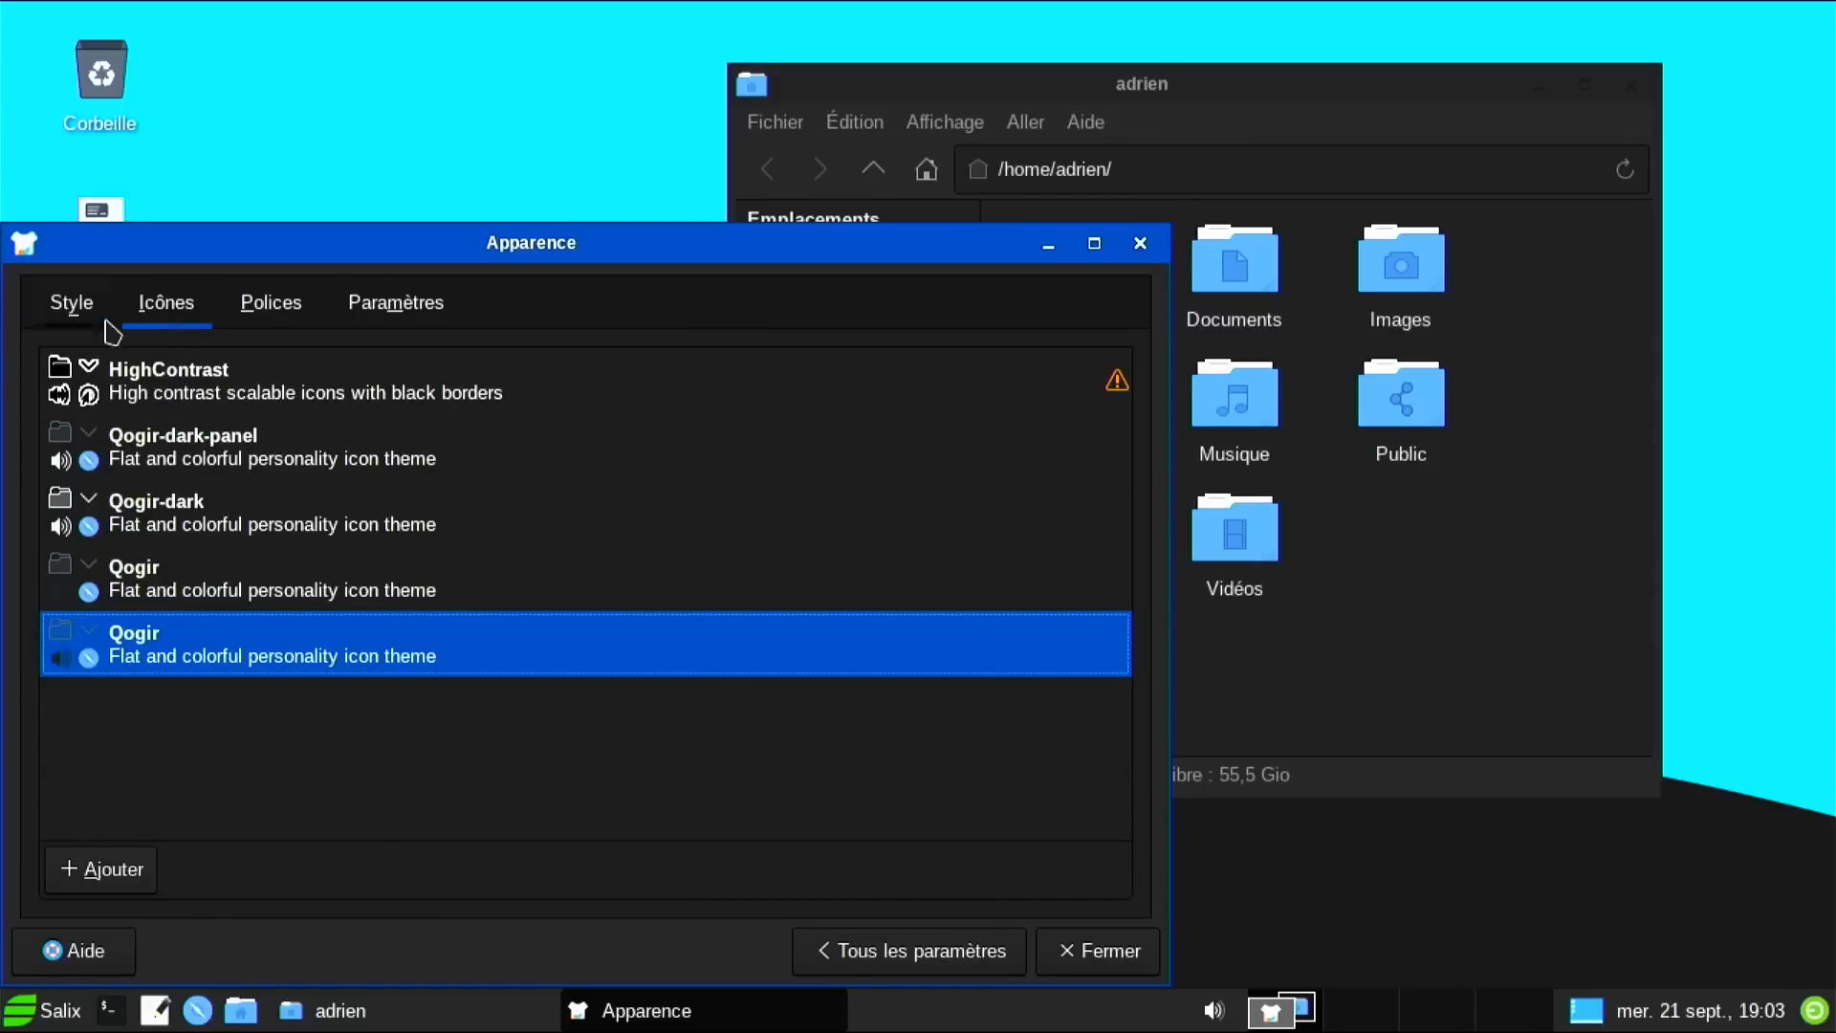
left_click(983, 952)
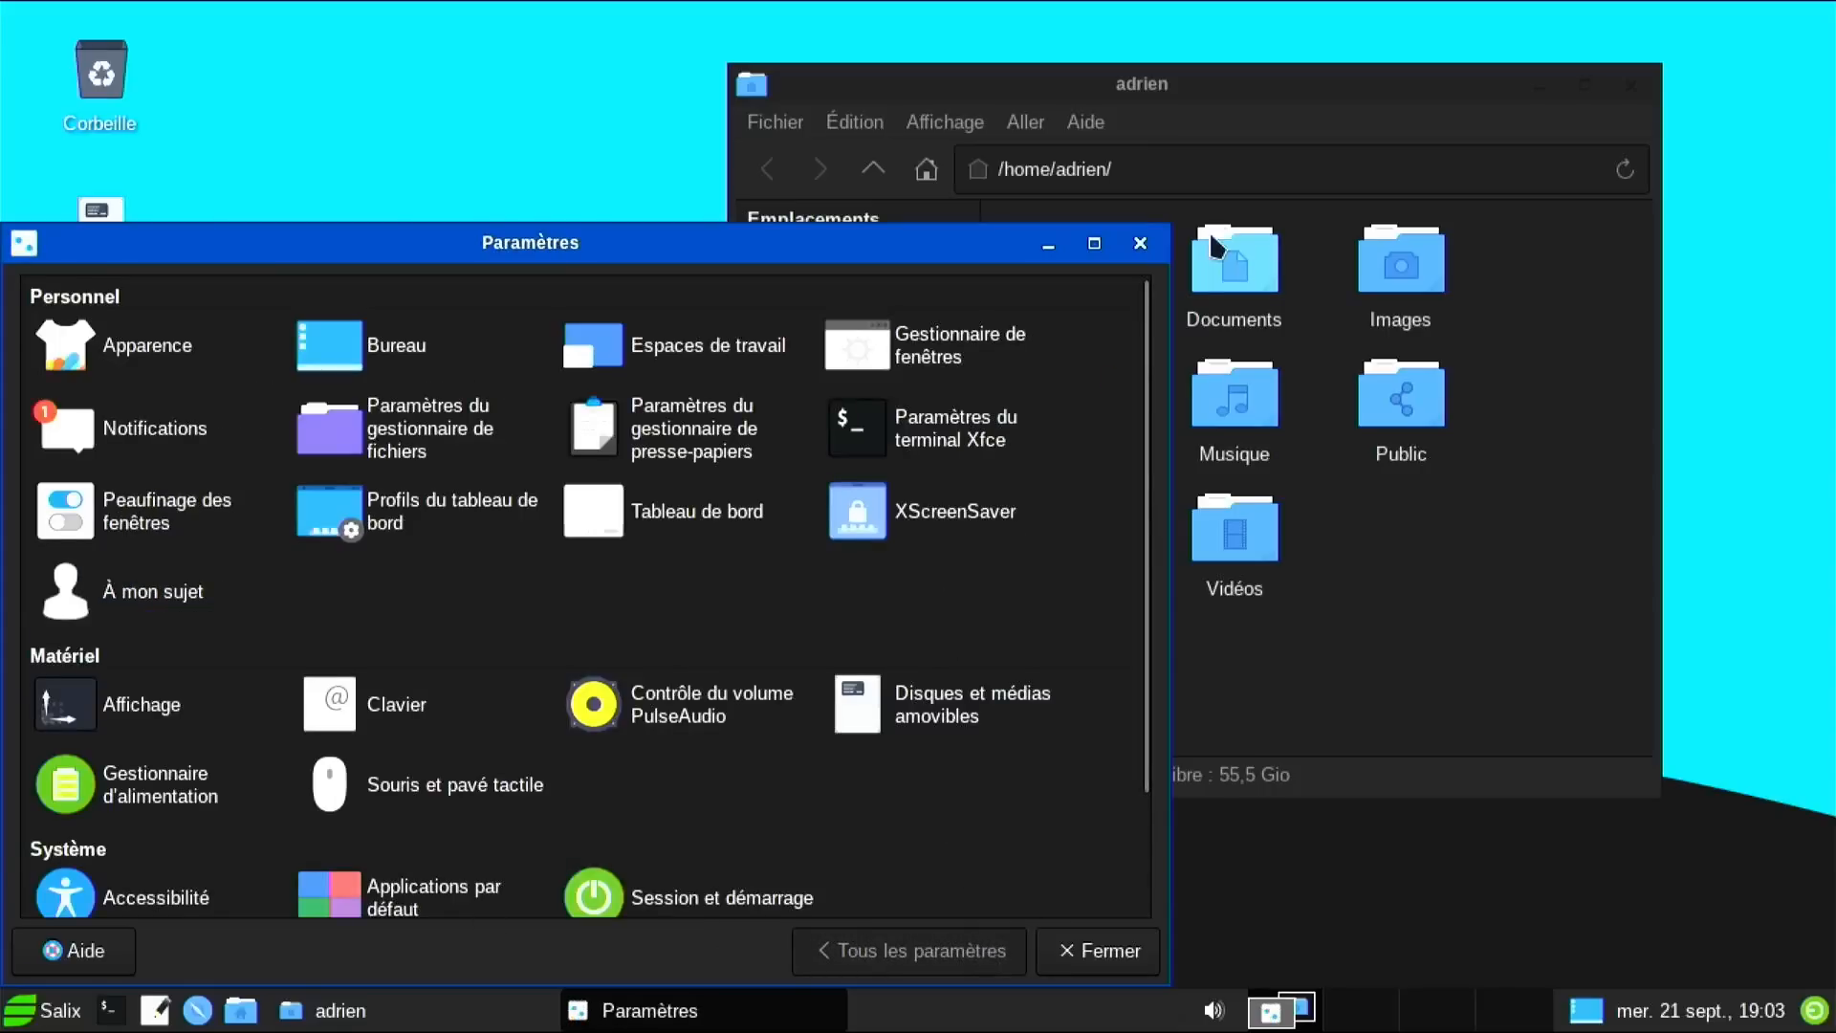
left_click(1141, 243)
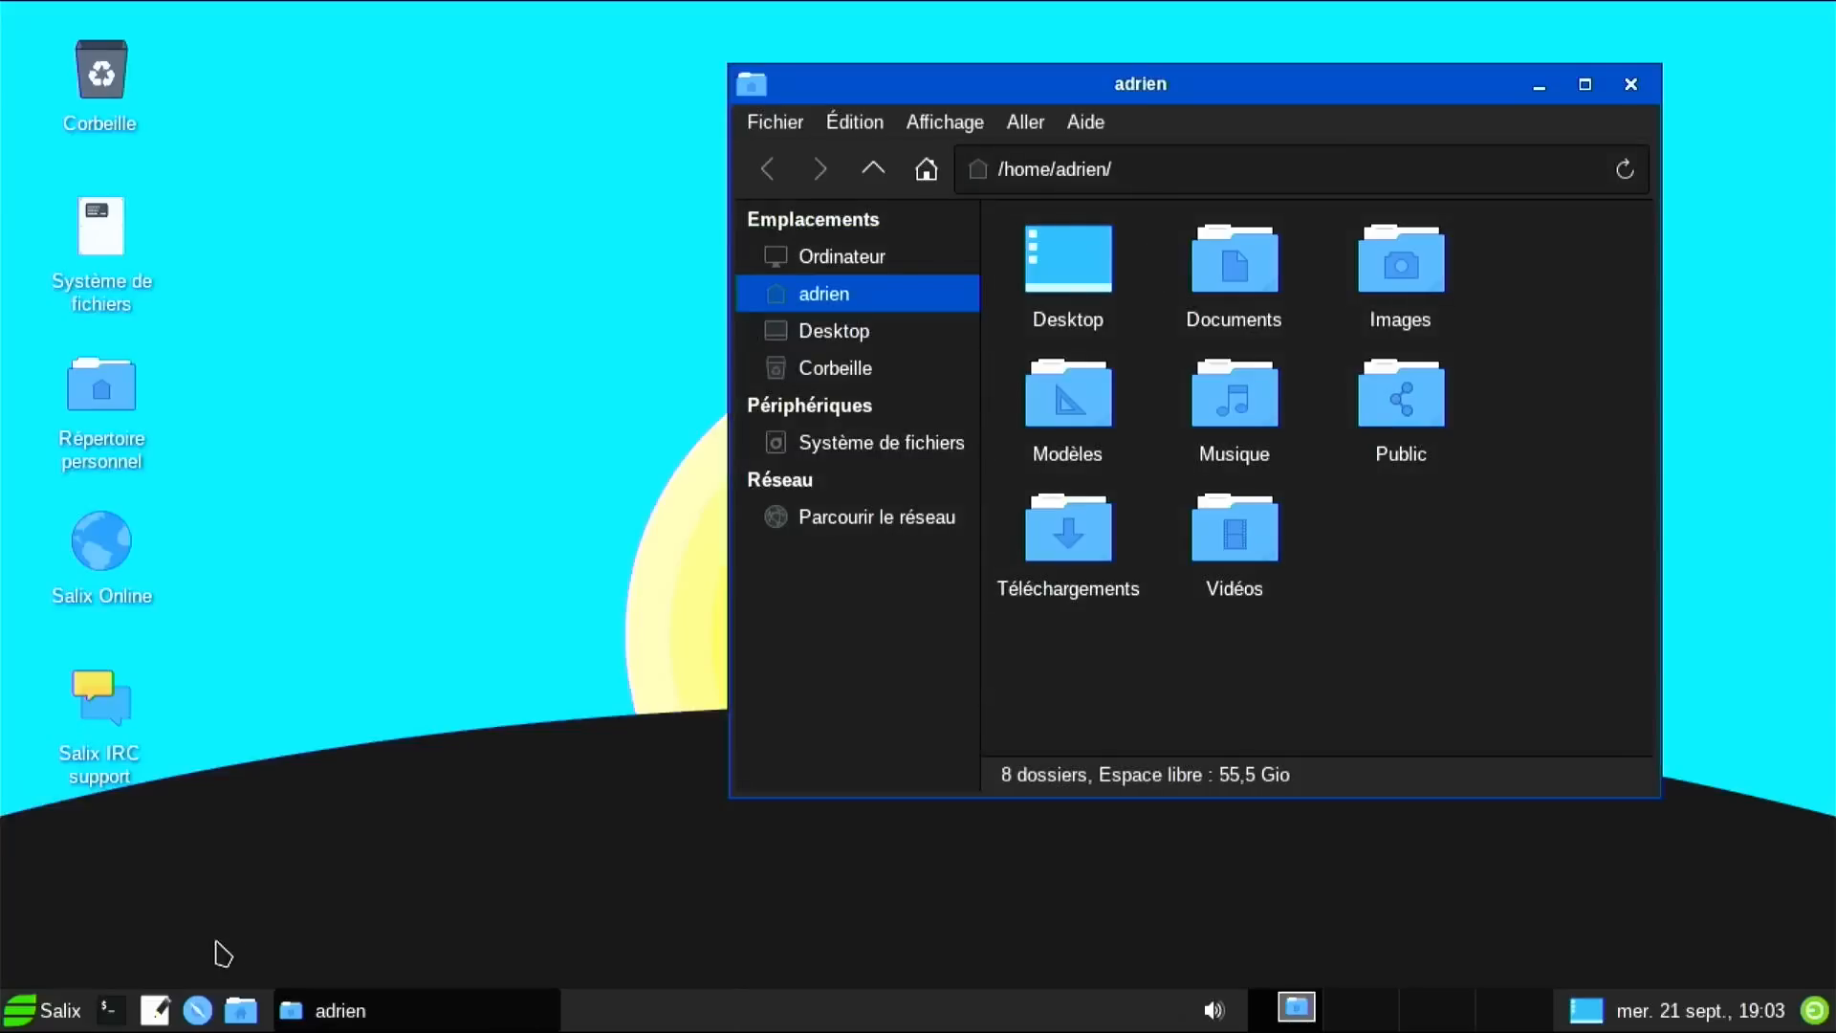
left_click(43, 1029)
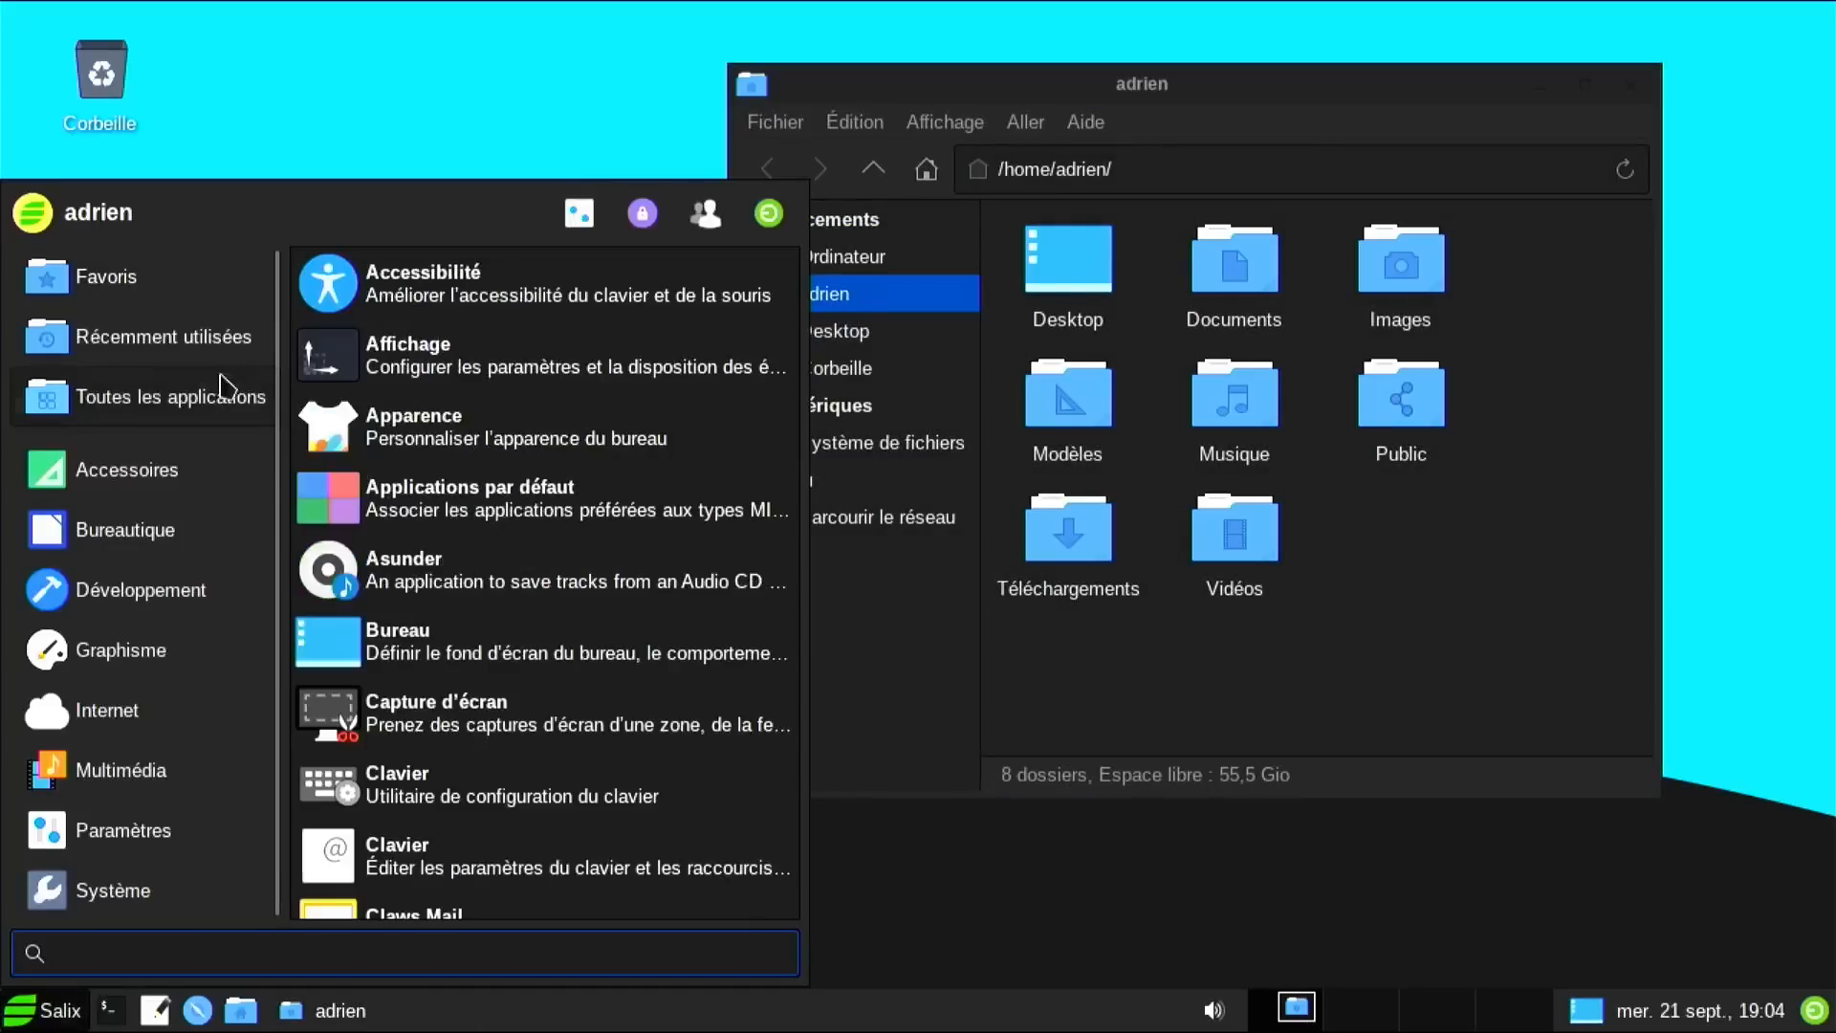
mouse_move(150, 531)
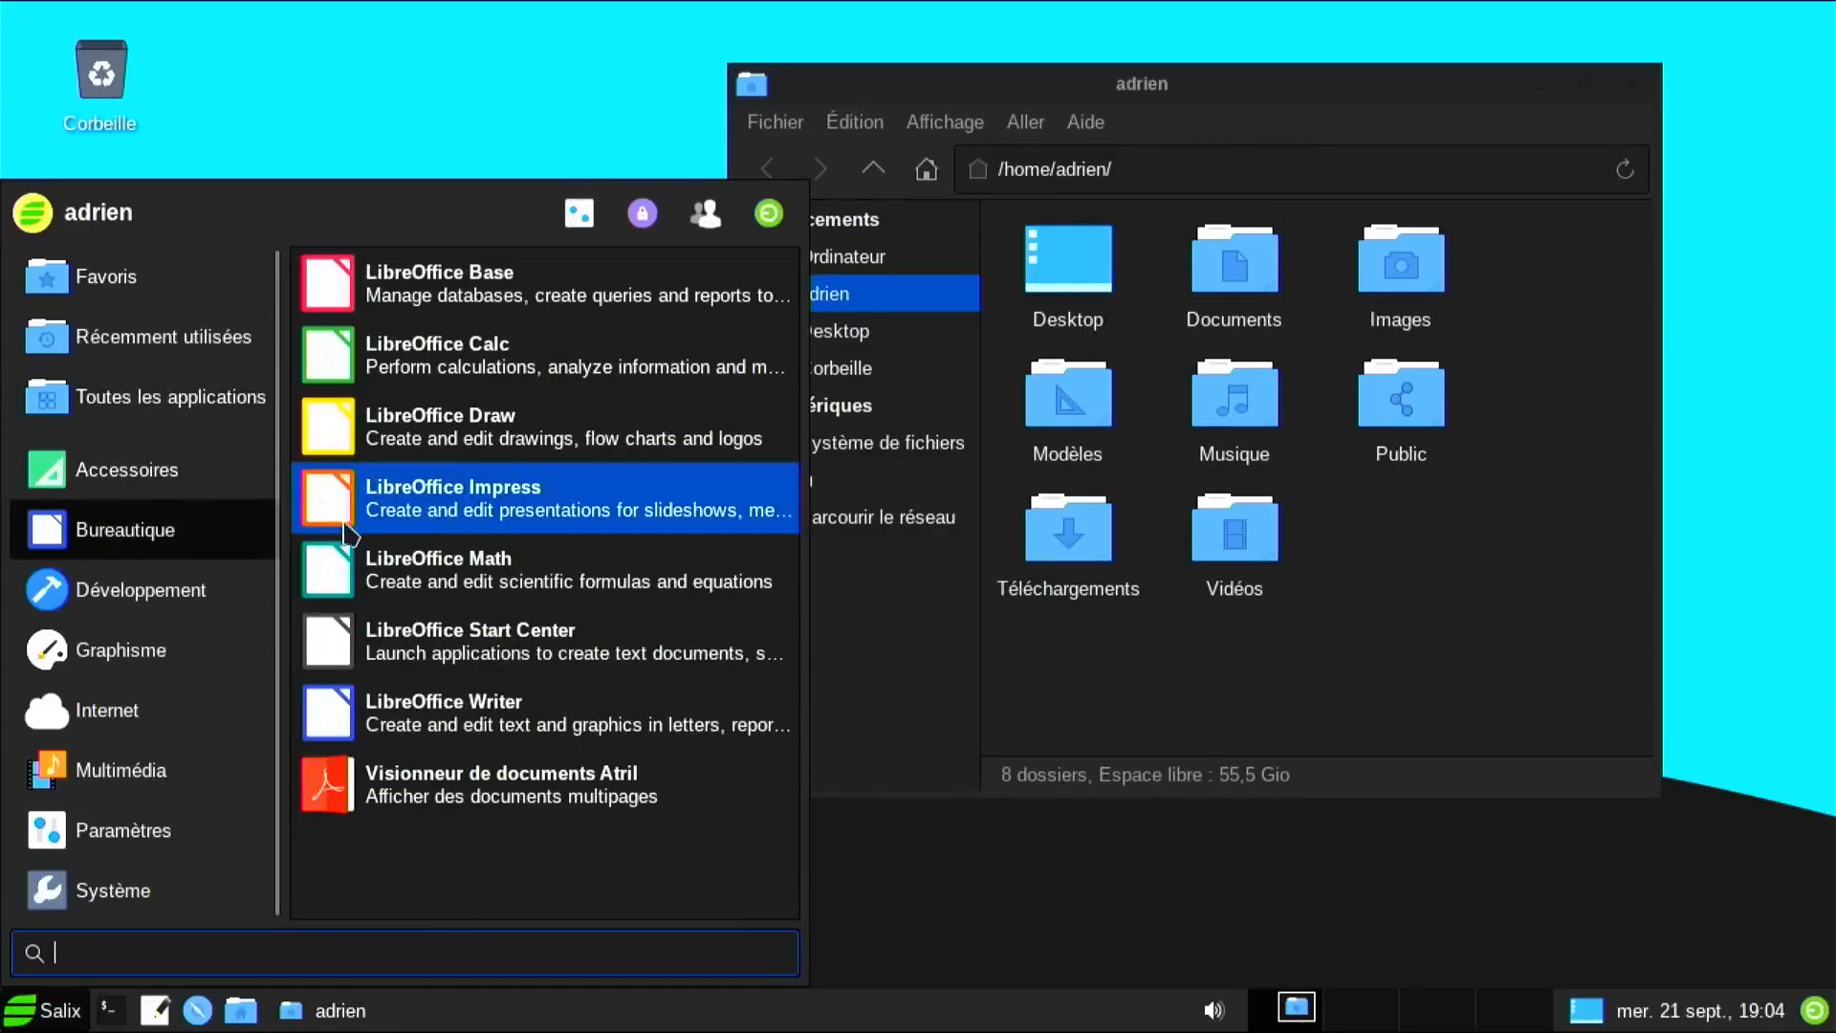
left_click(421, 713)
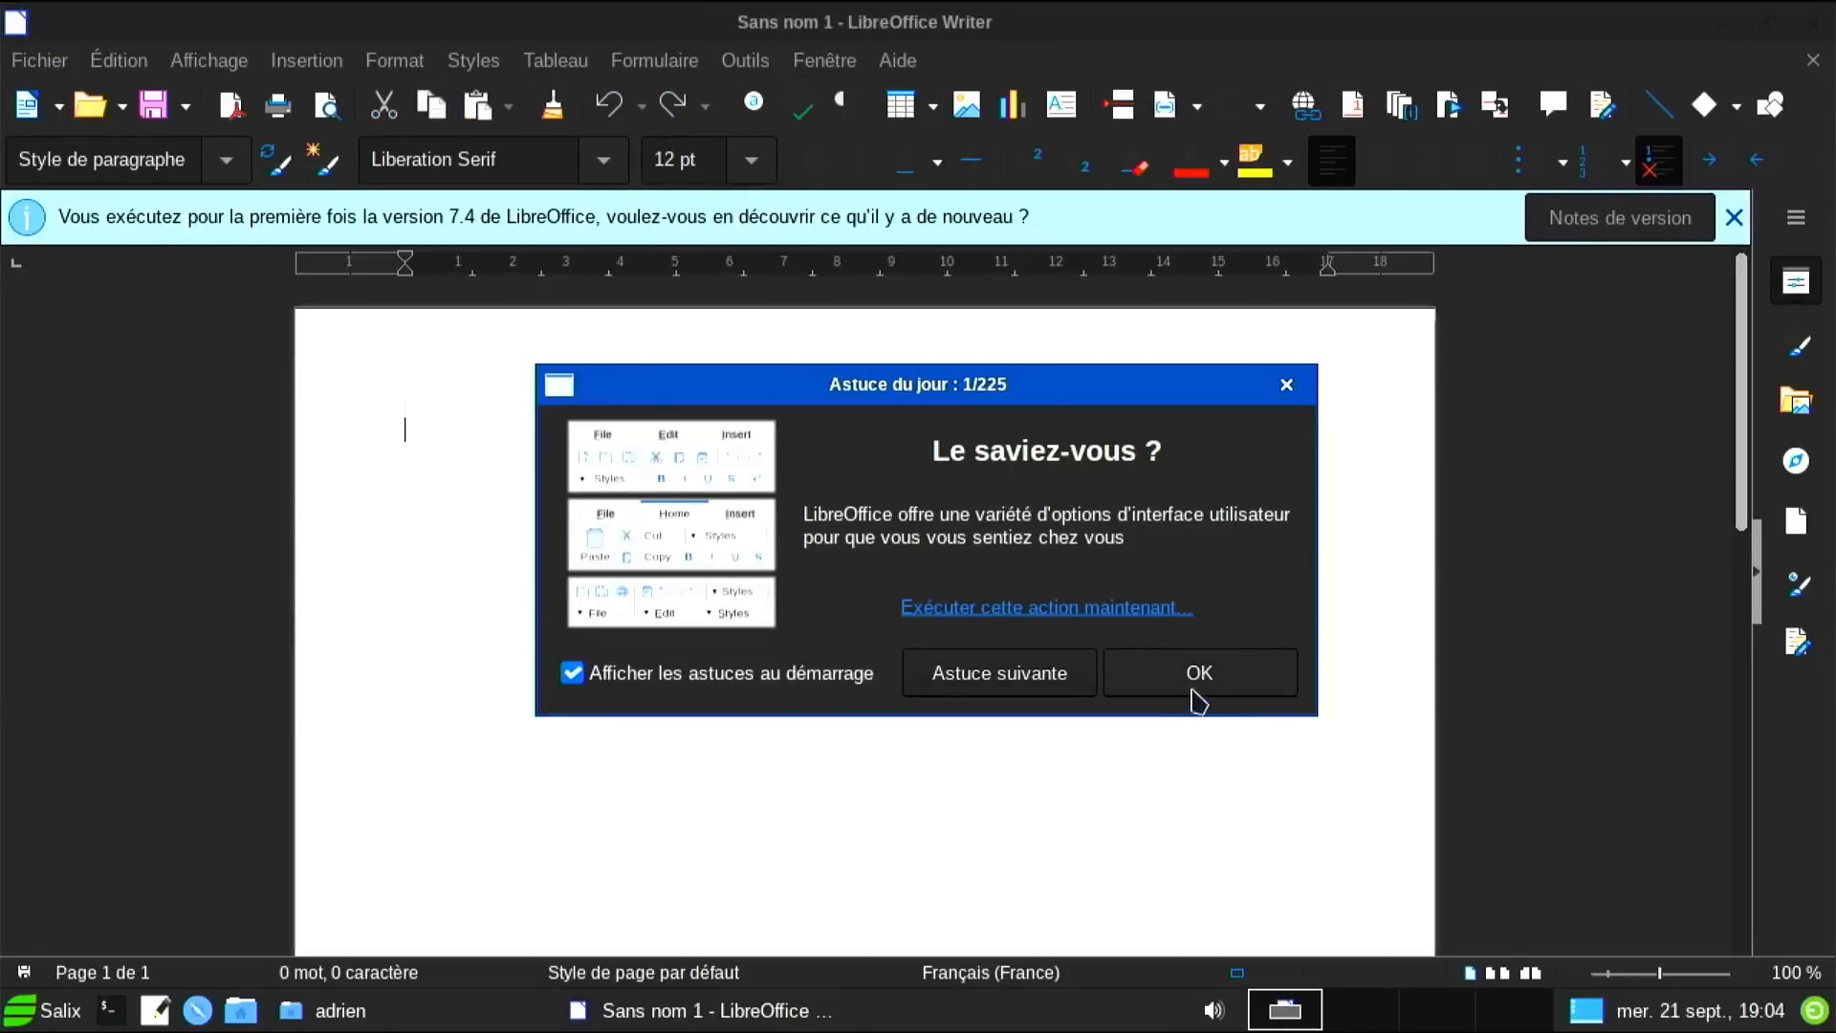
left_click(1198, 682)
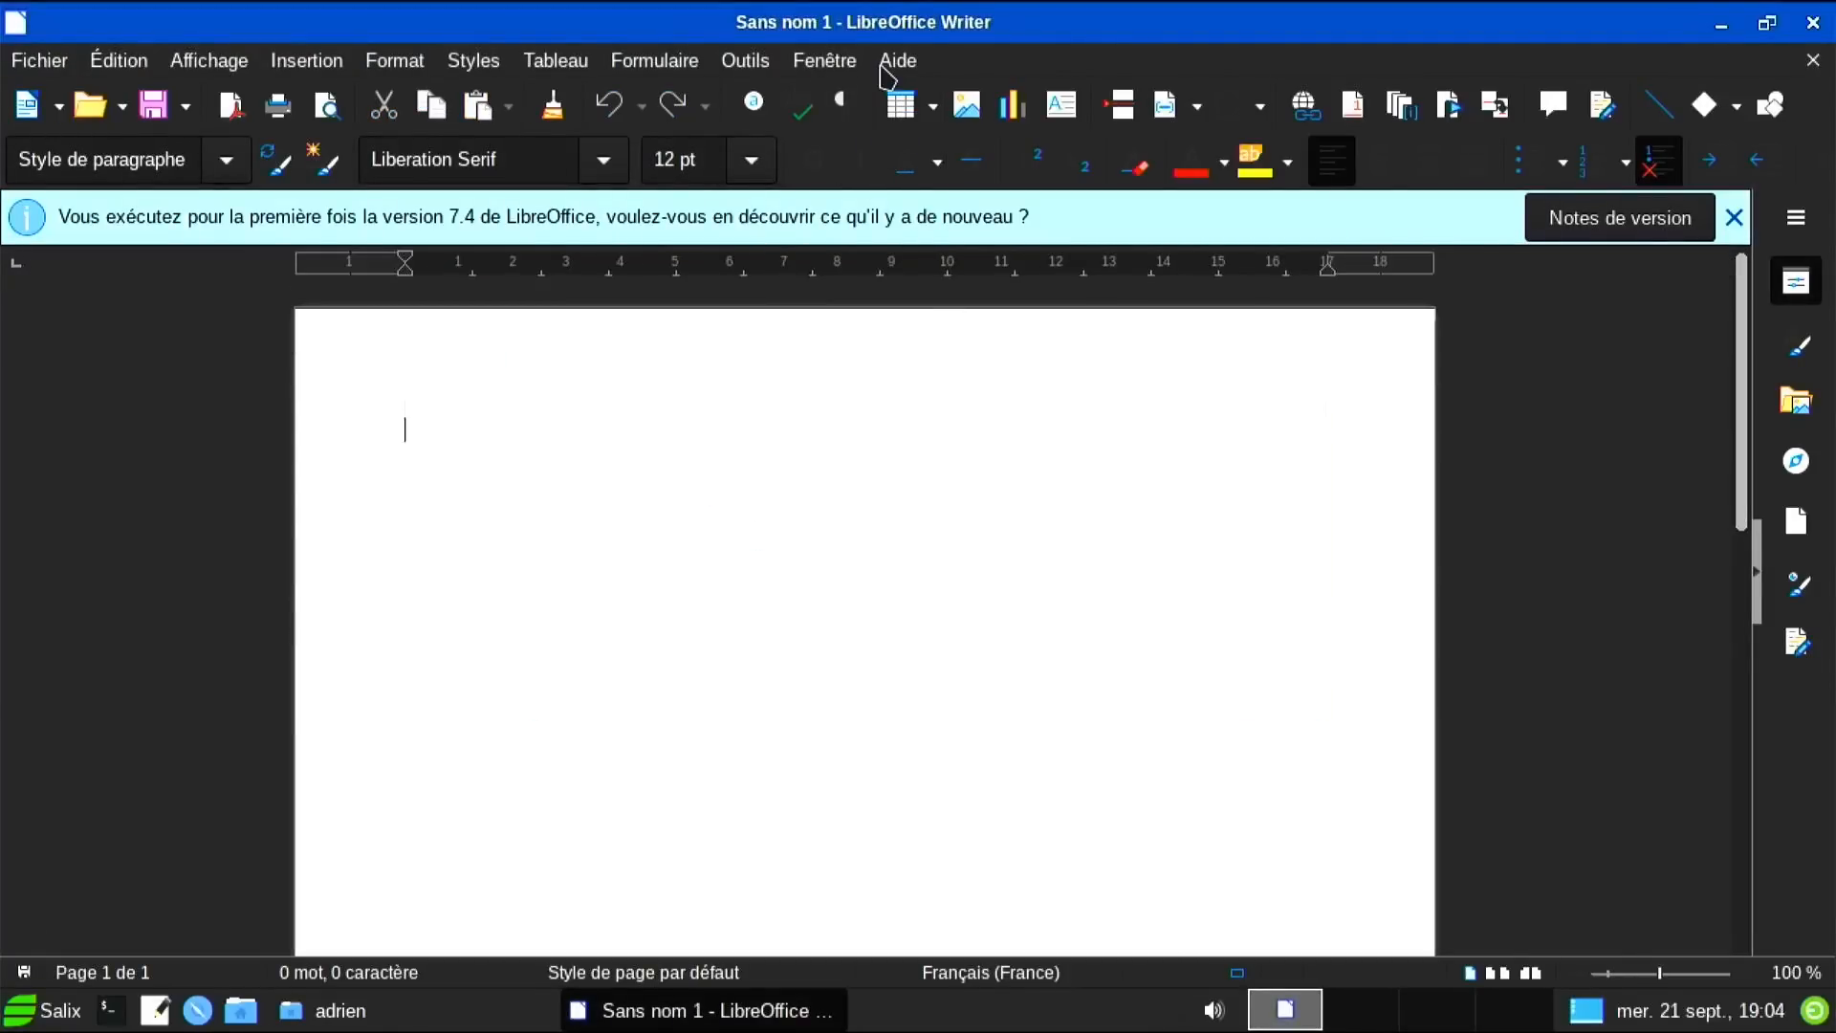
left_click(894, 61)
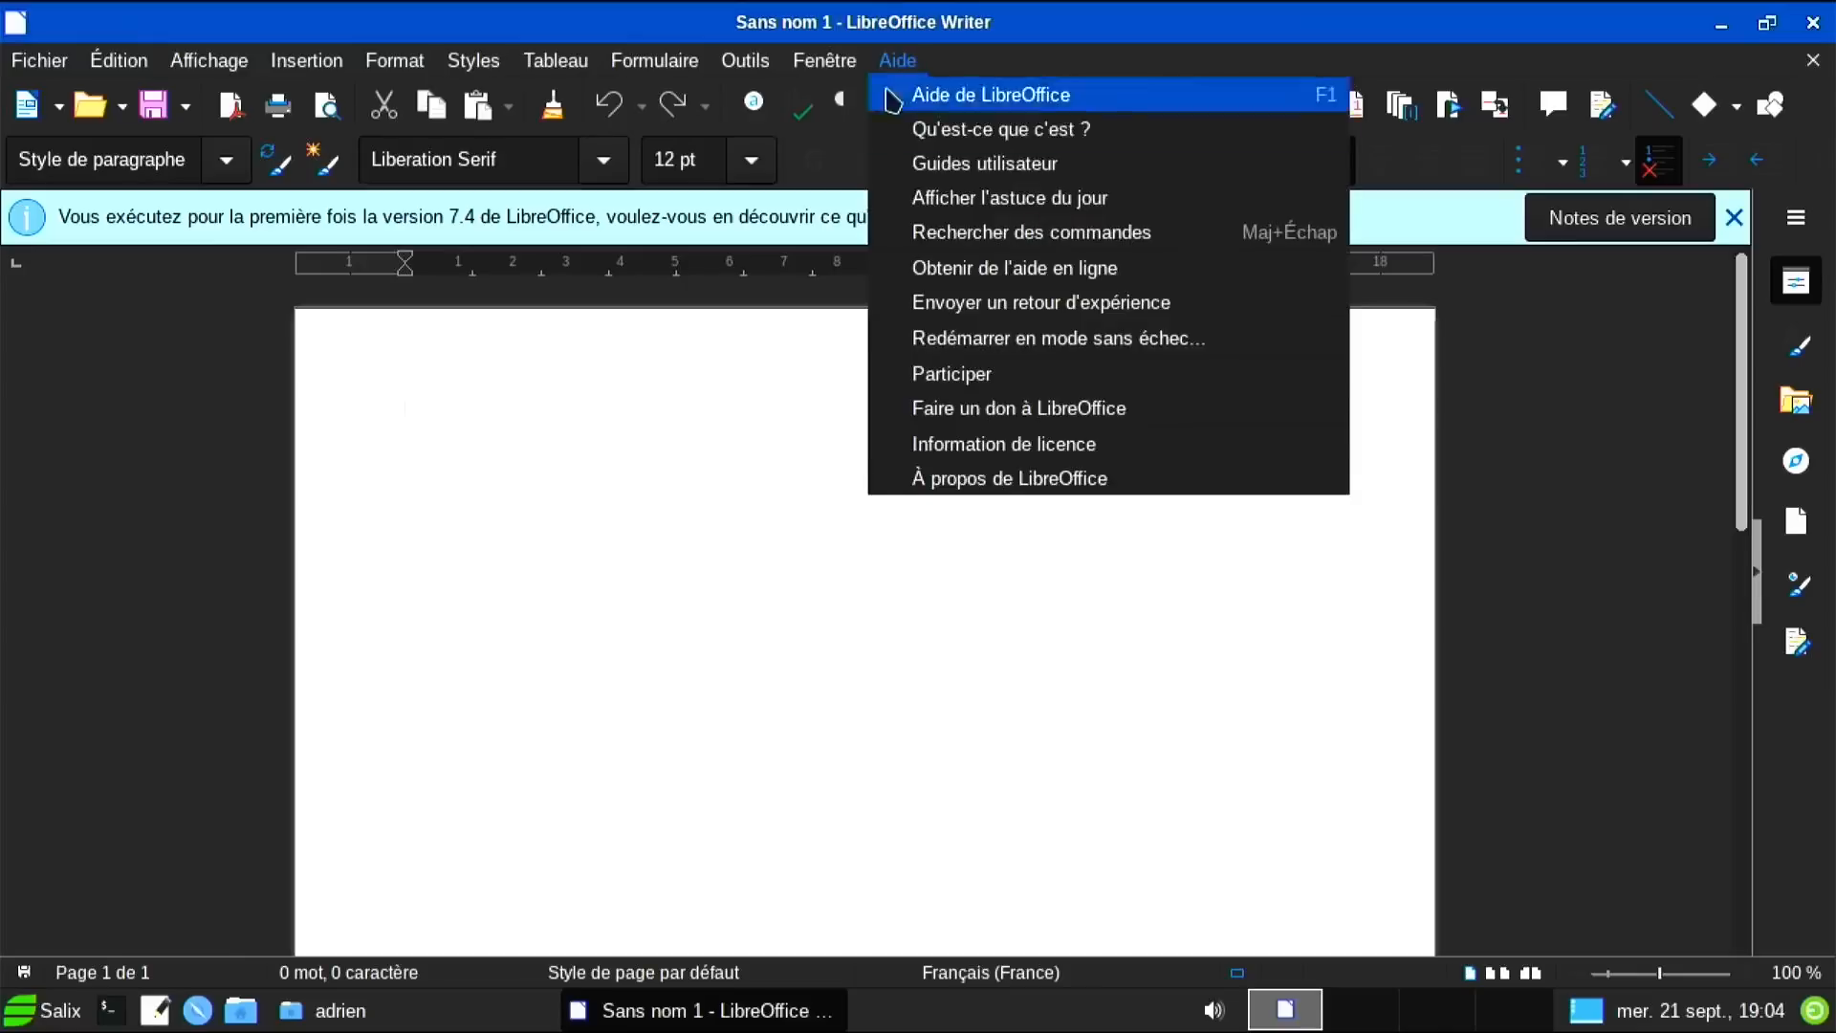
left_click(1022, 478)
left_click(1344, 847)
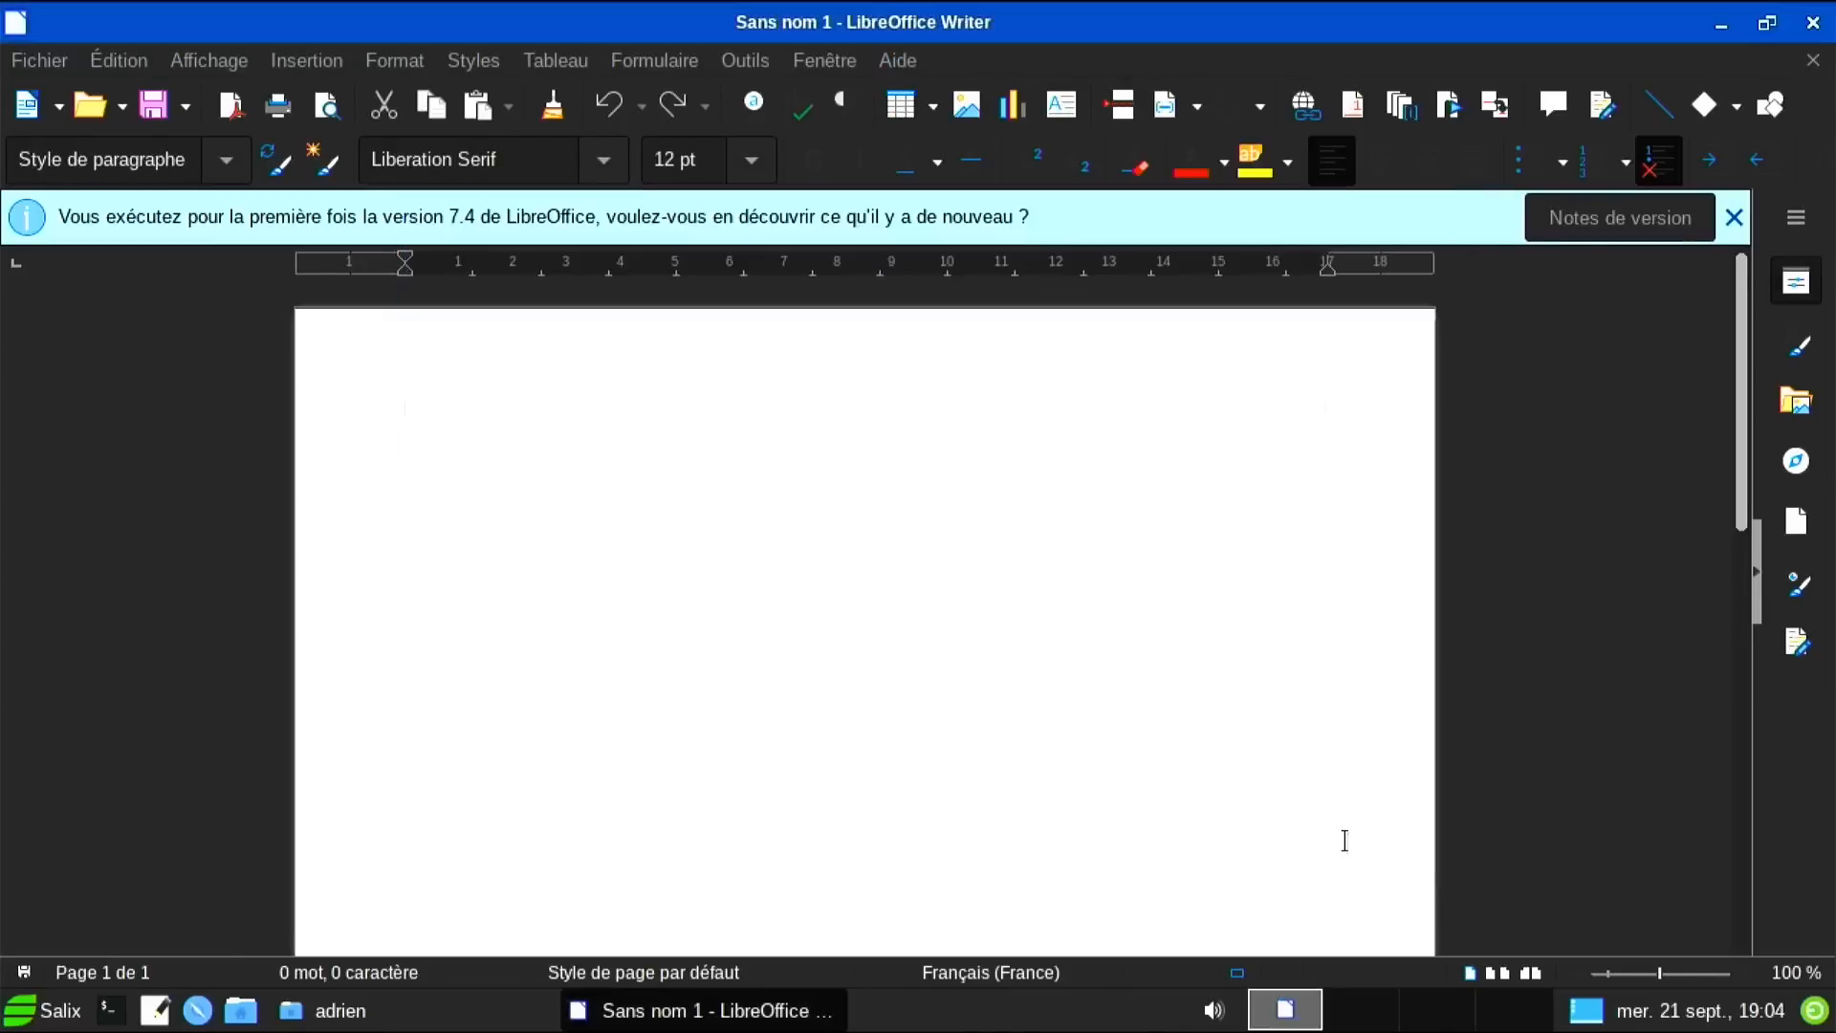
left_click(1804, 27)
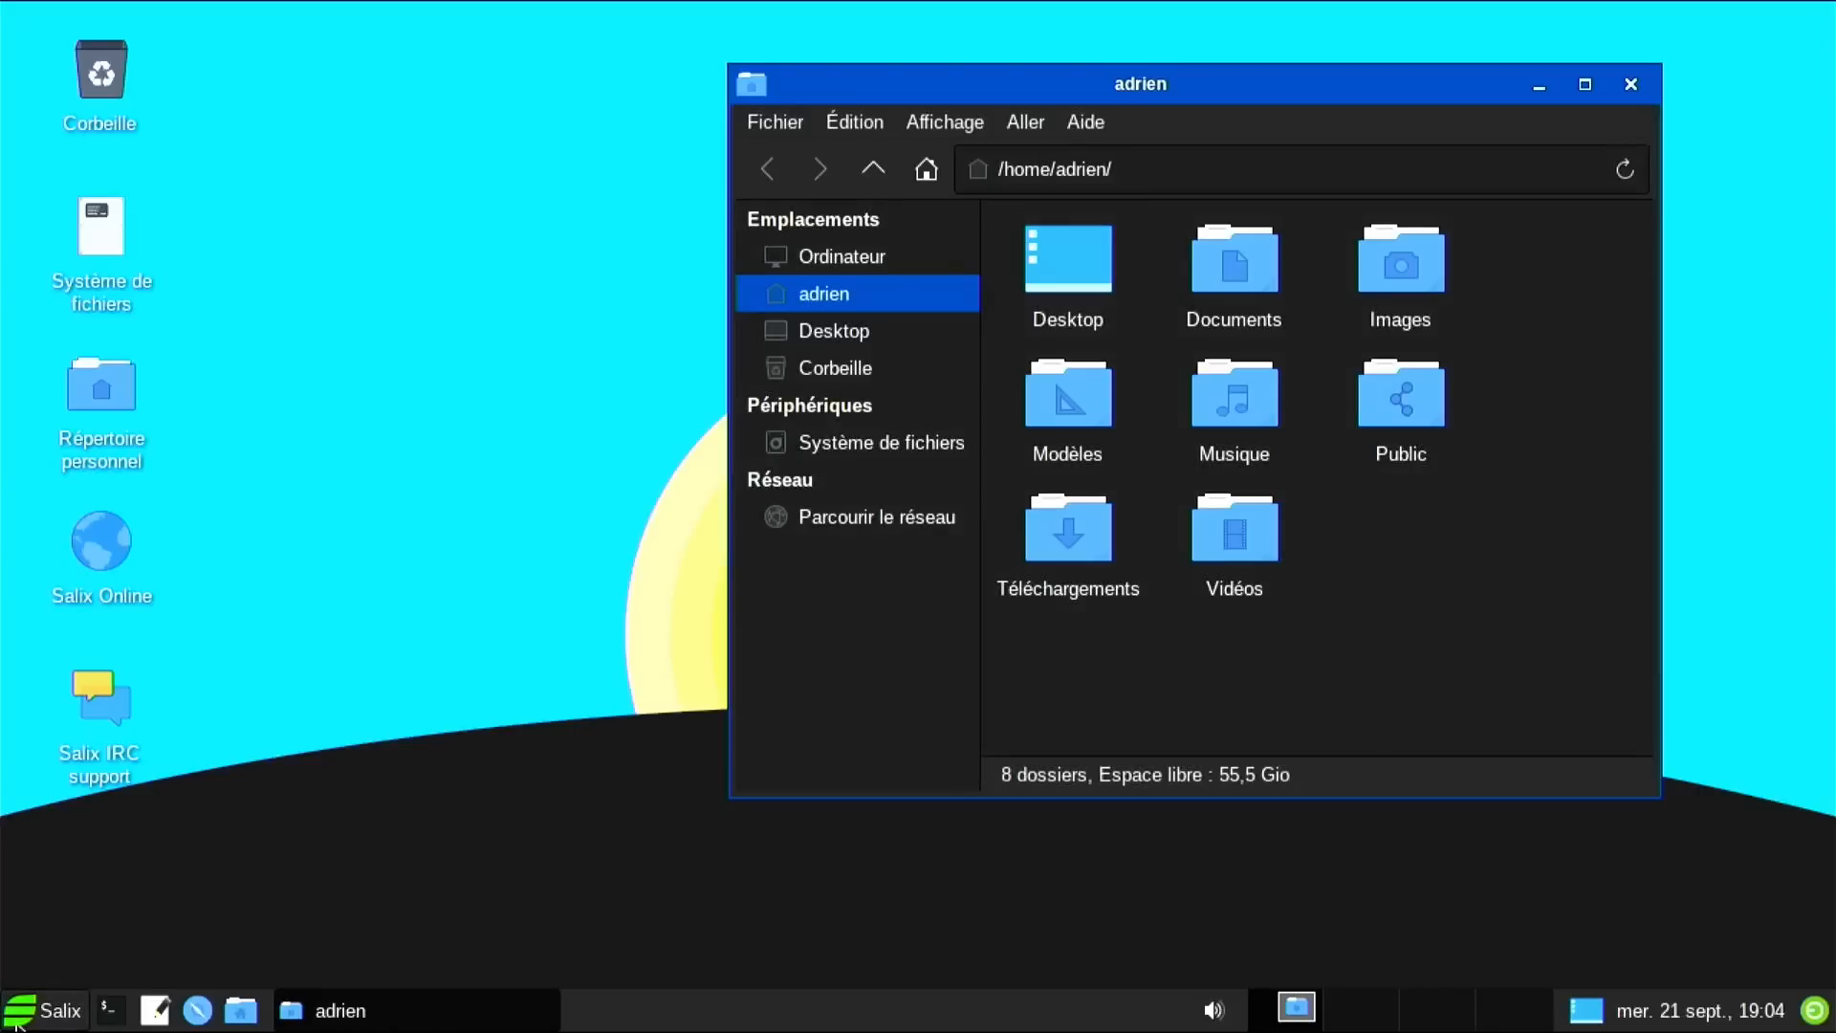
Launch Firefox from the Internet category of the applications menu.
left_click(16, 1021)
mouse_move(140, 619)
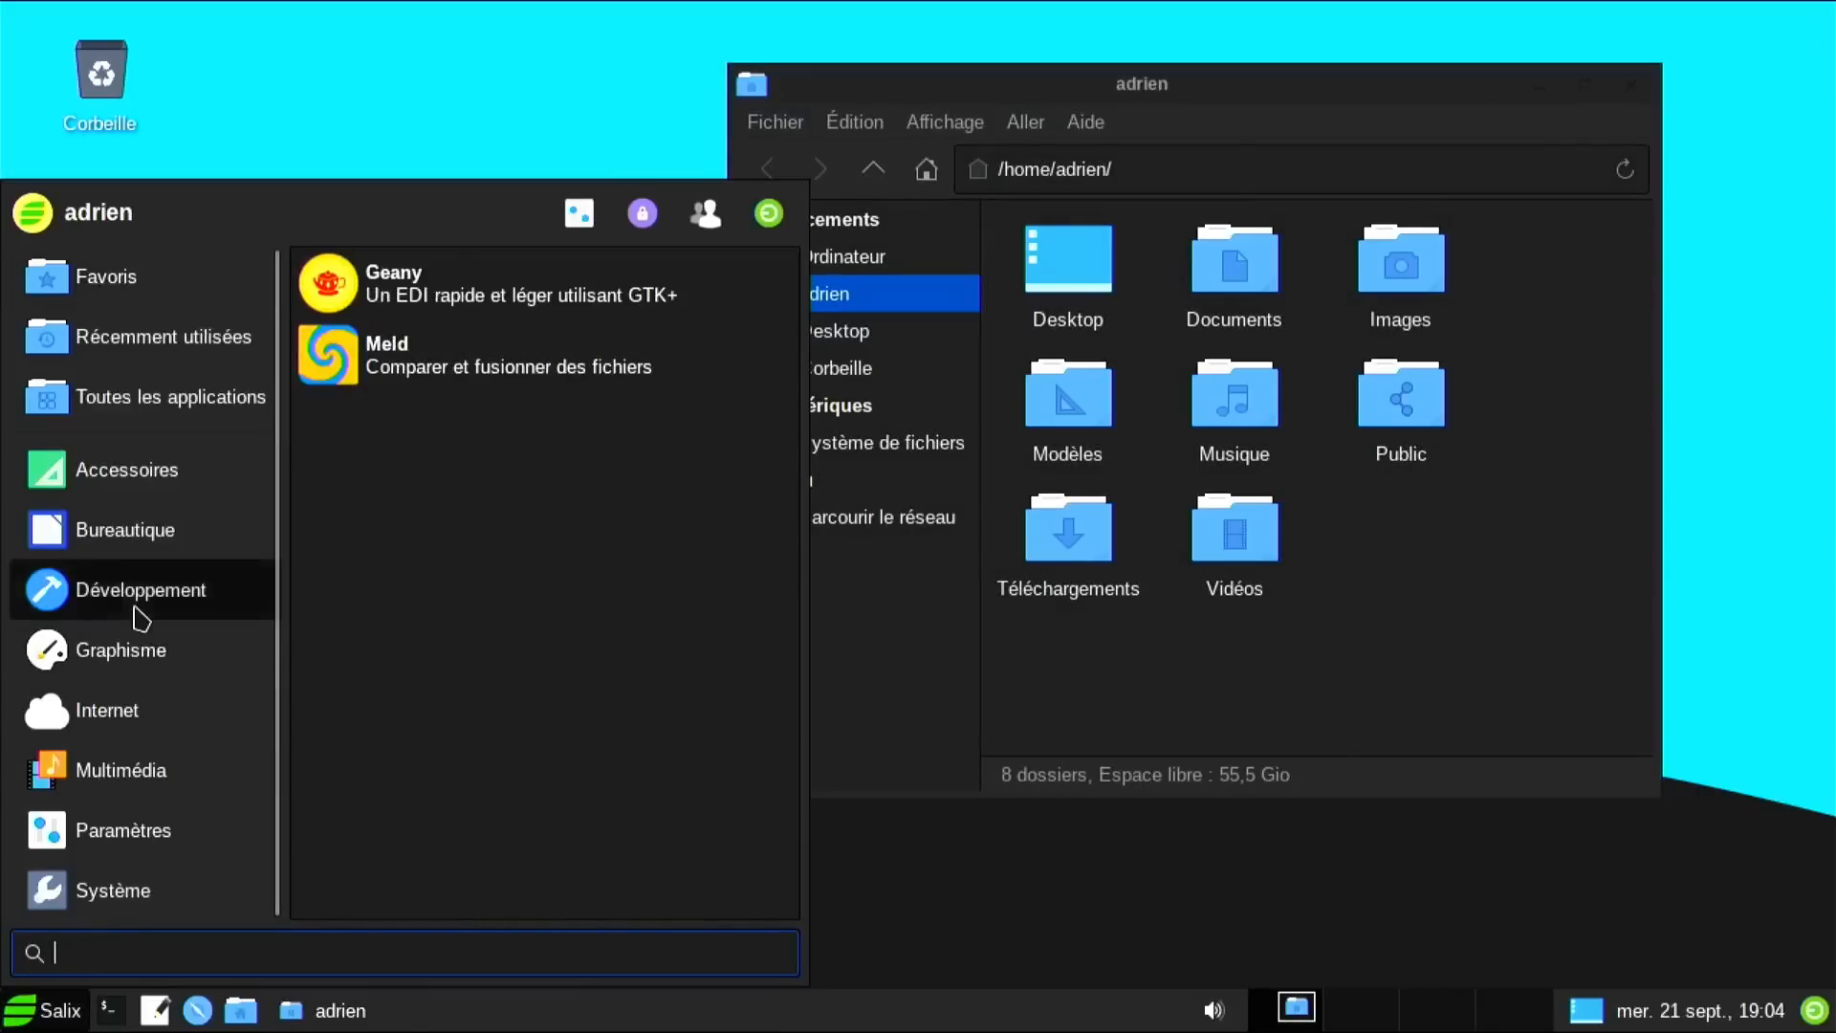
mouse_move(141, 650)
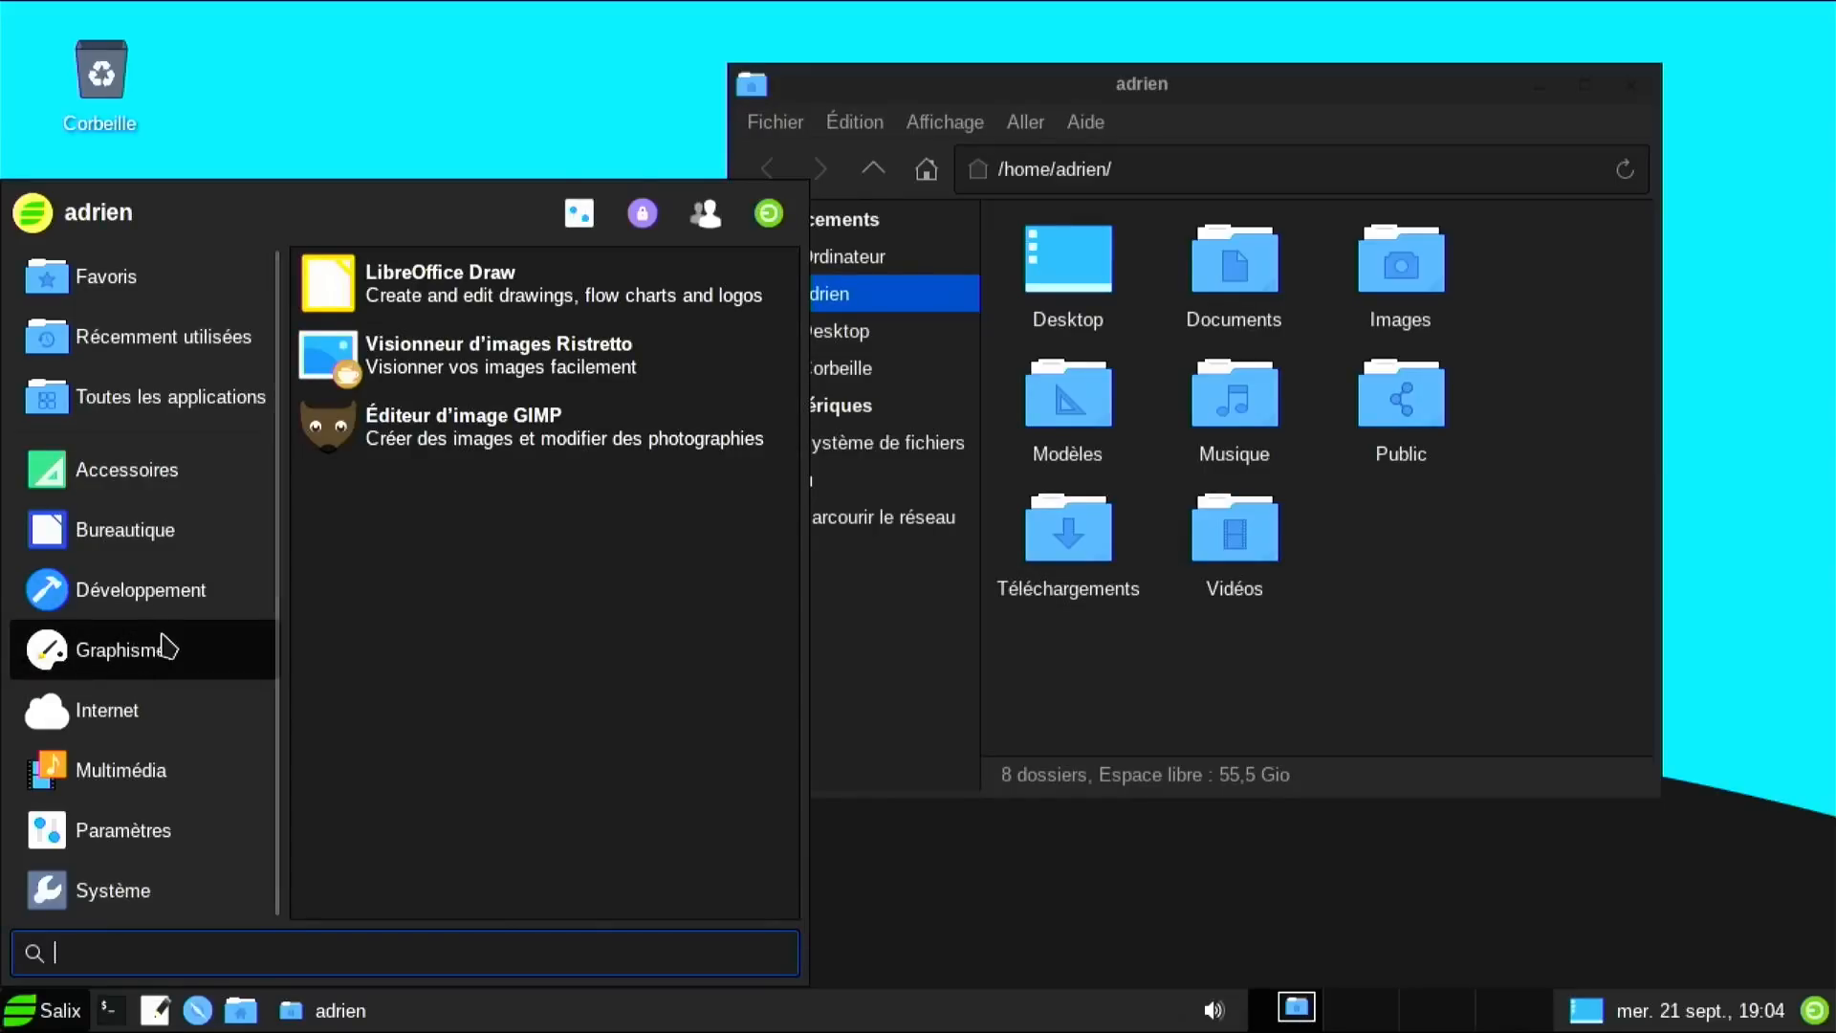
mouse_move(175, 703)
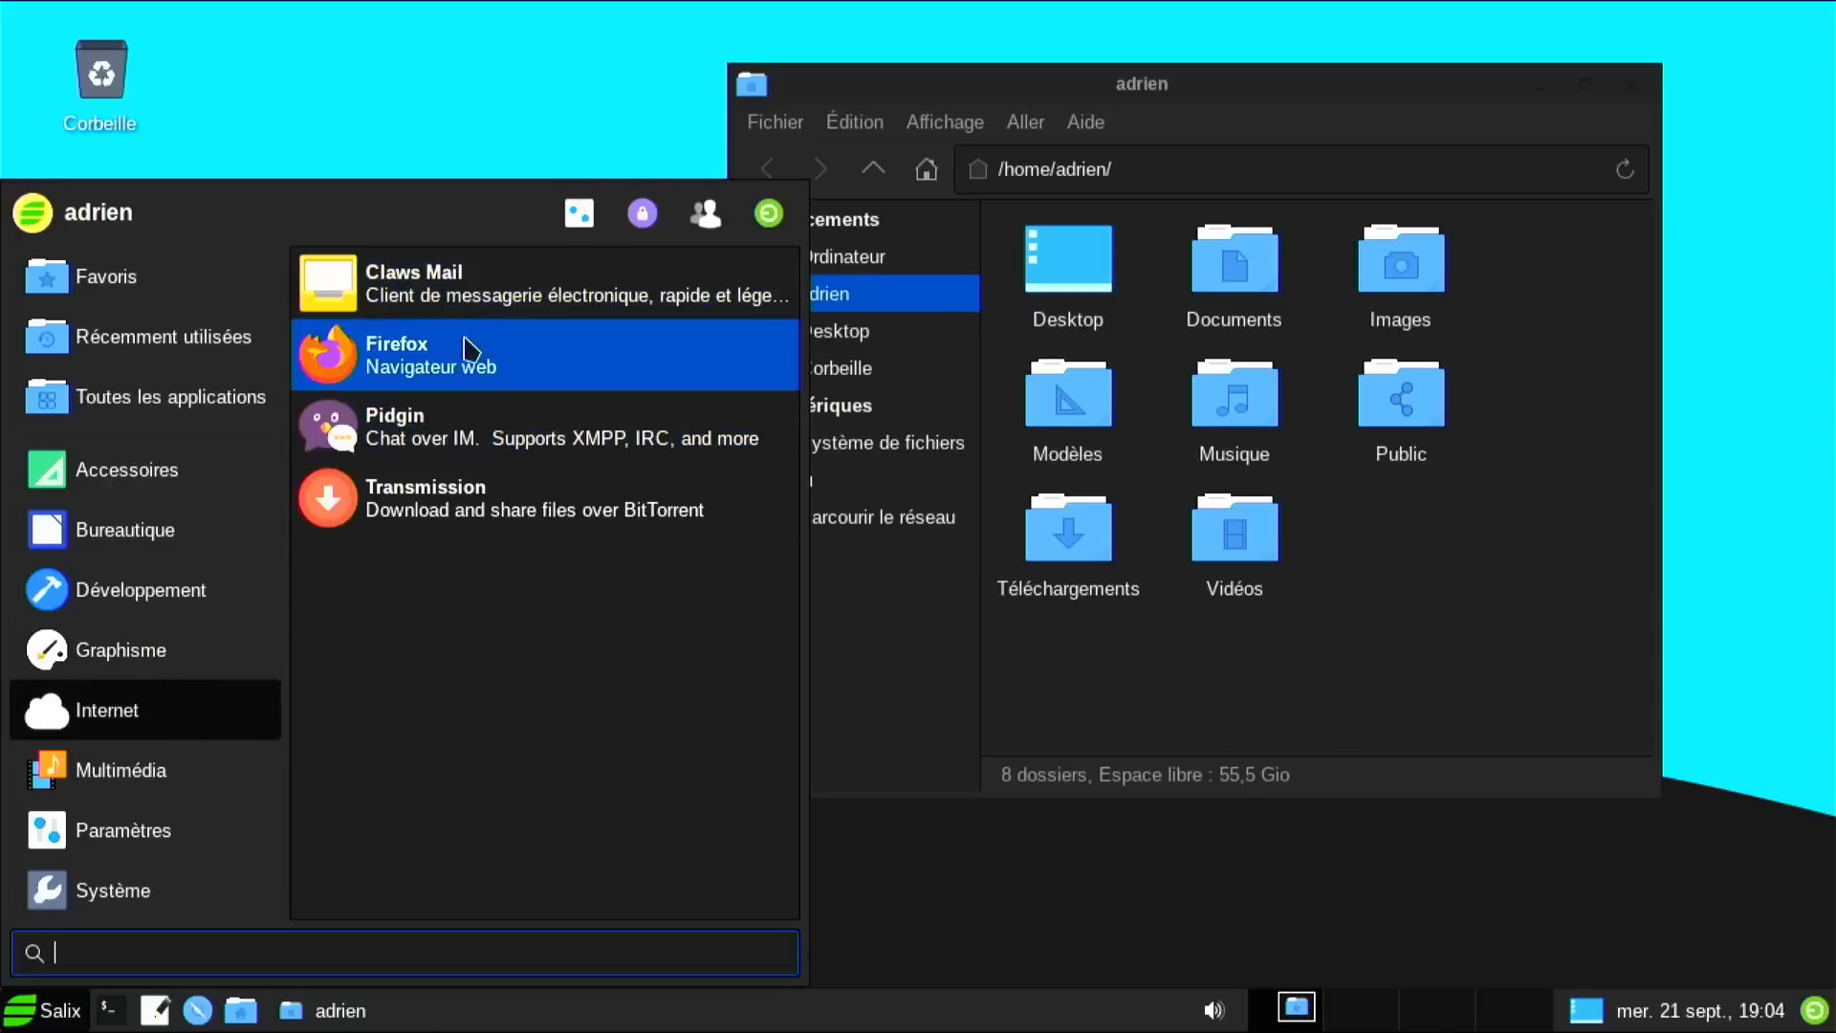
left_click(469, 351)
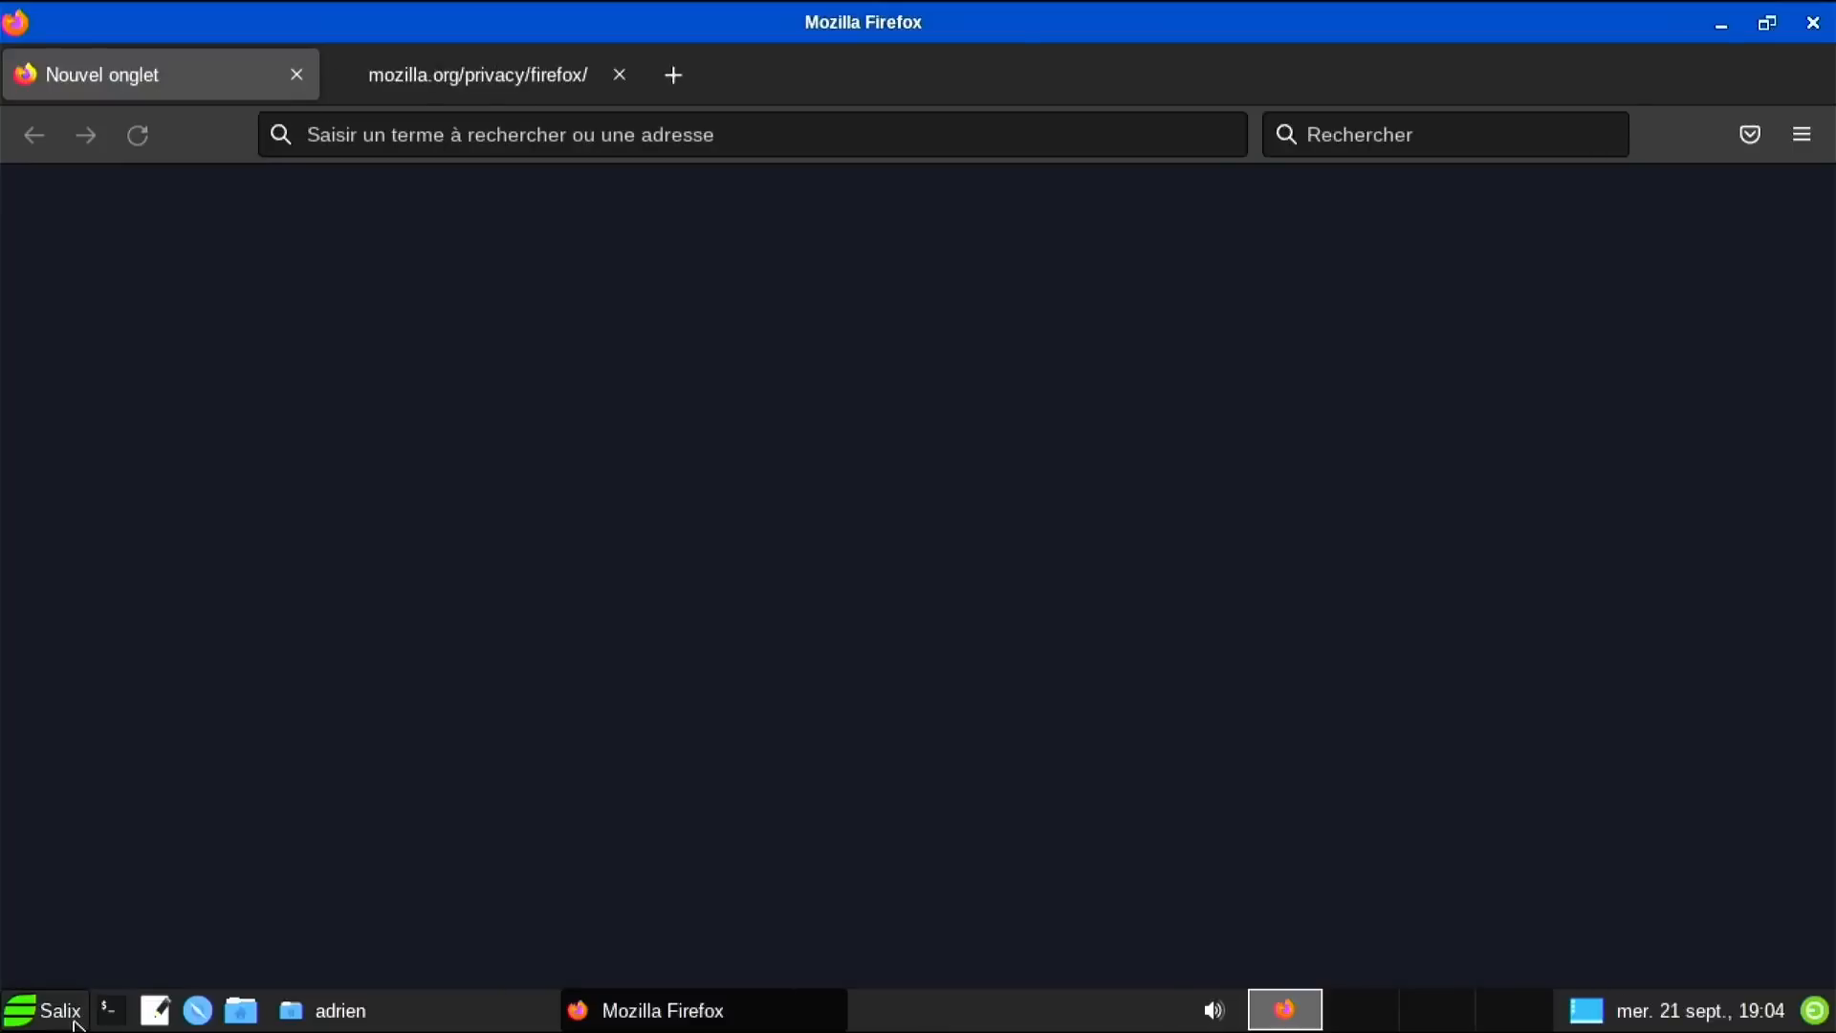
Check Firefox's version (102.2.0esr) in About Firefox, then close the browser.
left_click(67, 1014)
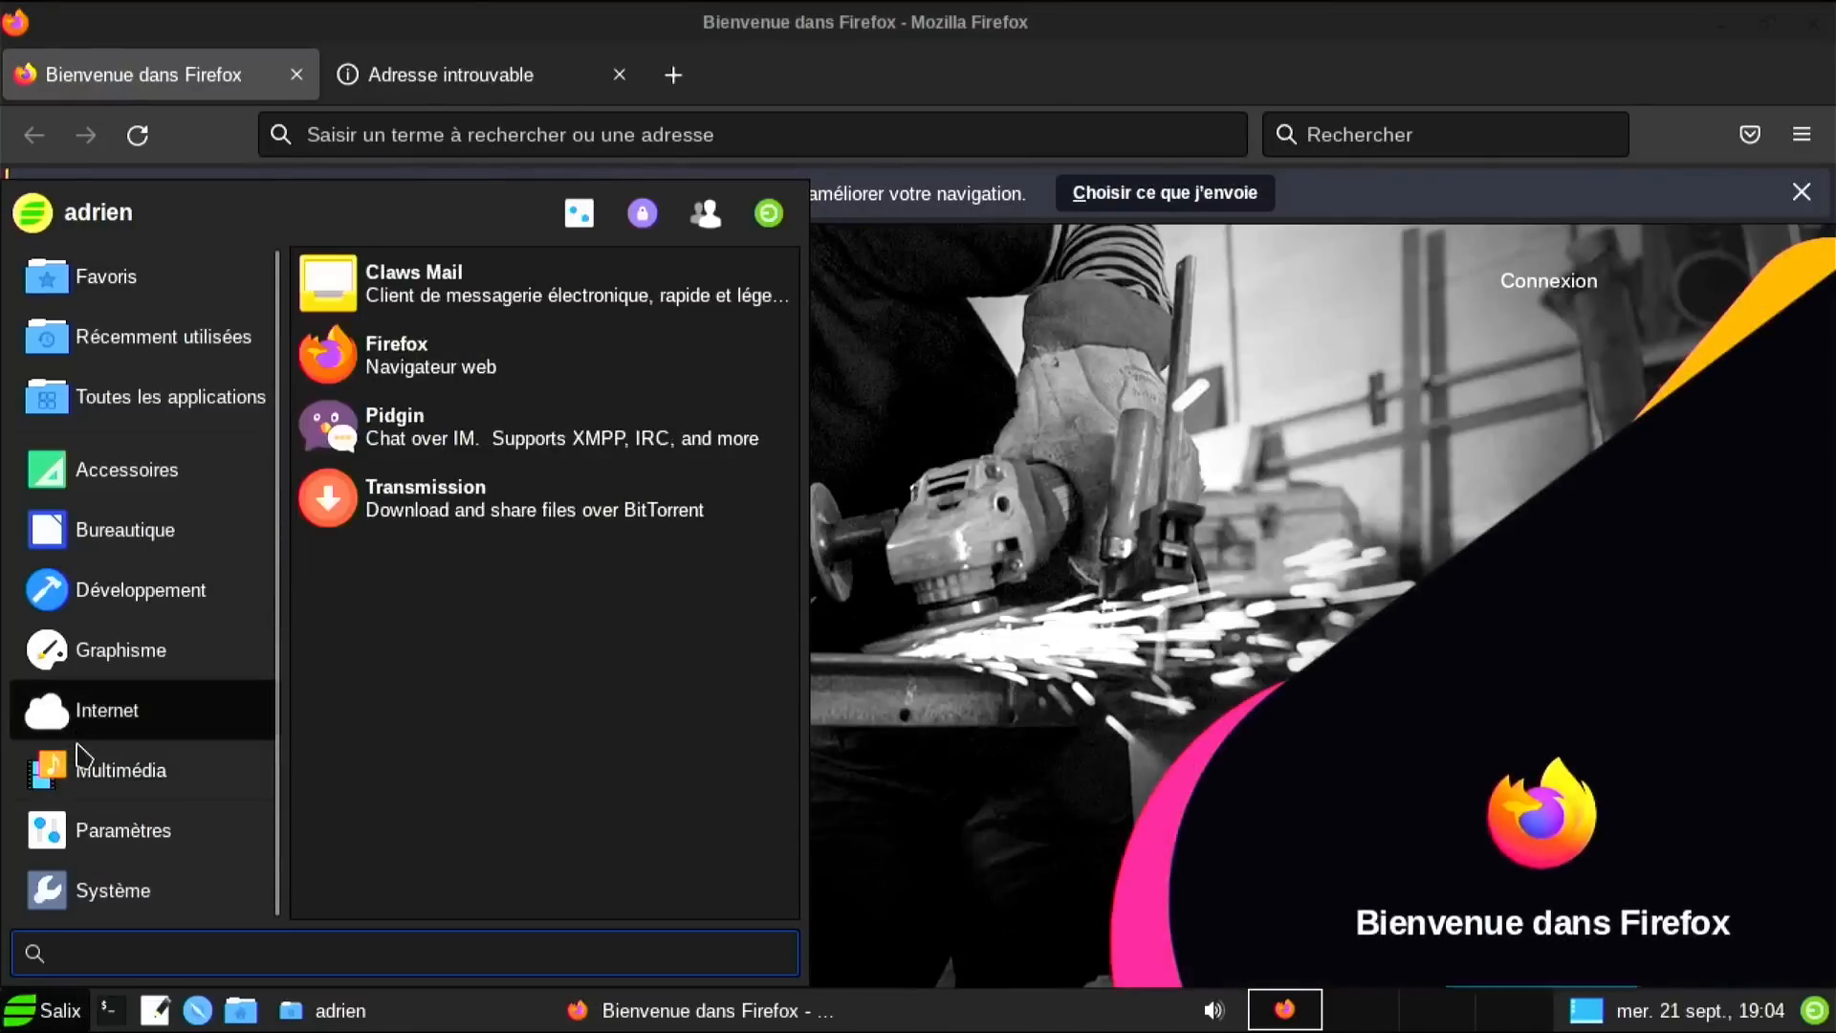
mouse_move(81, 756)
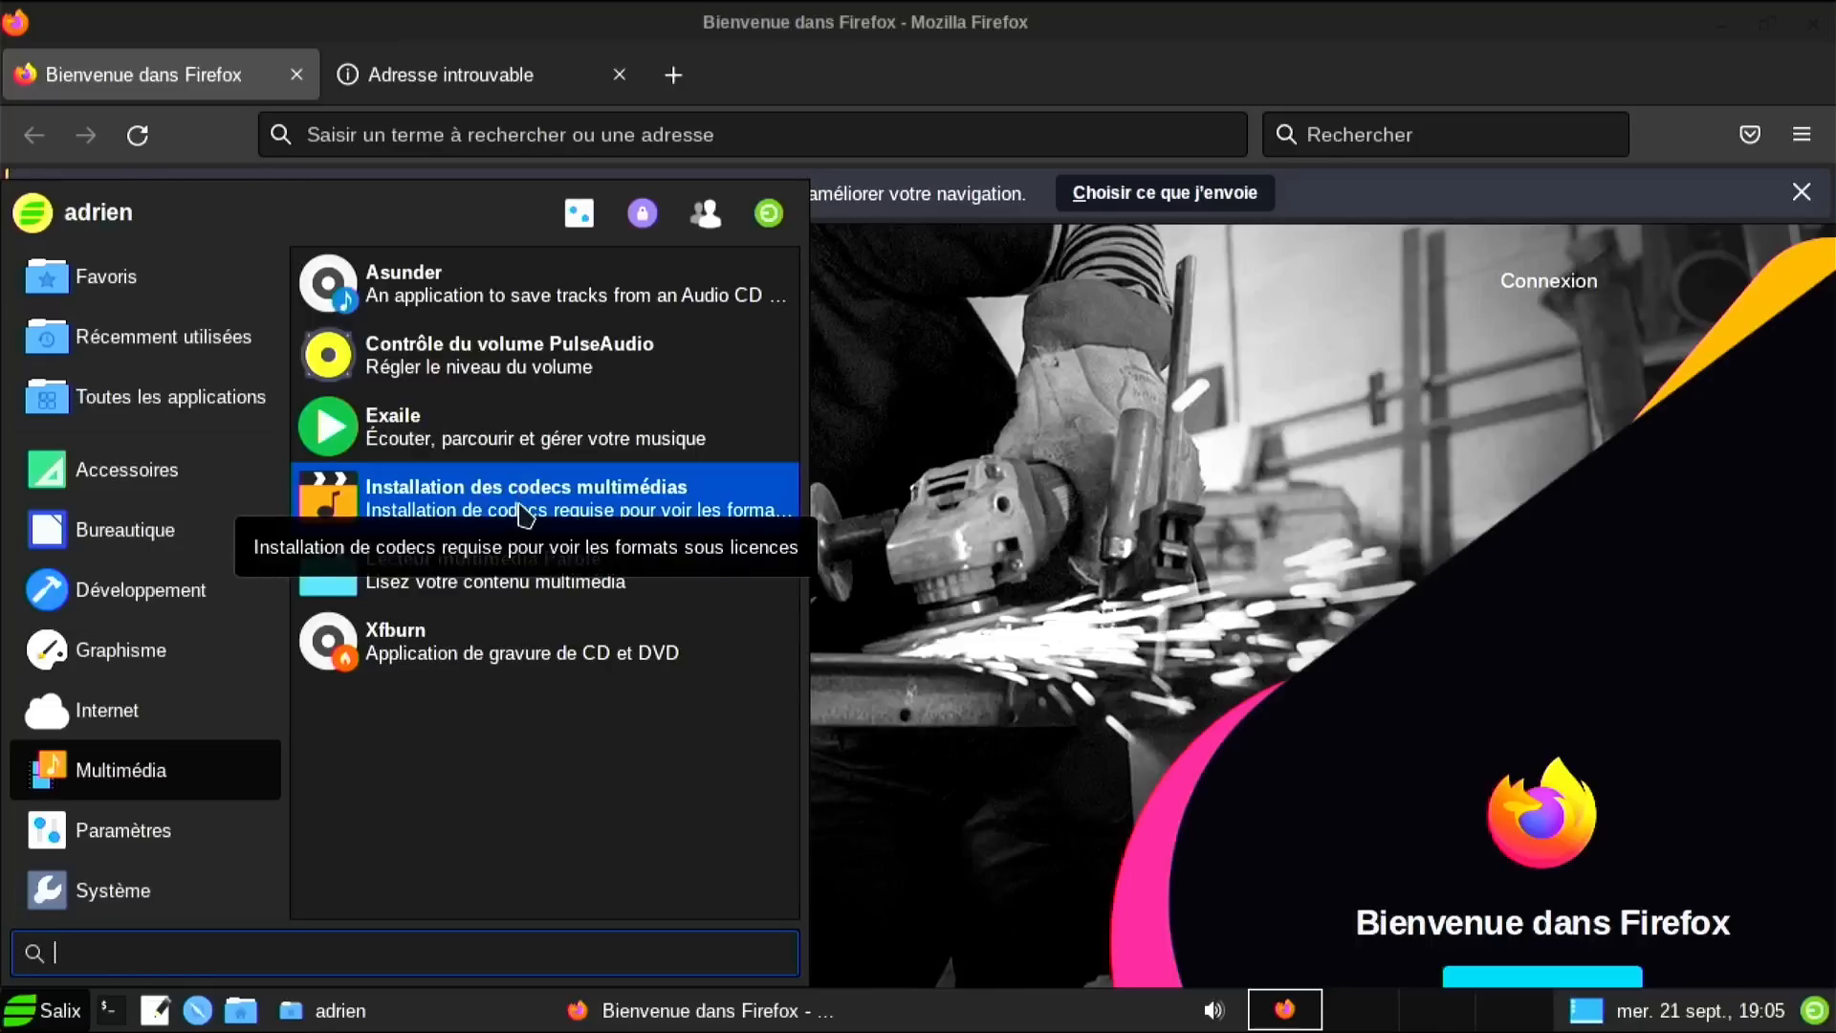
left_click(519, 506)
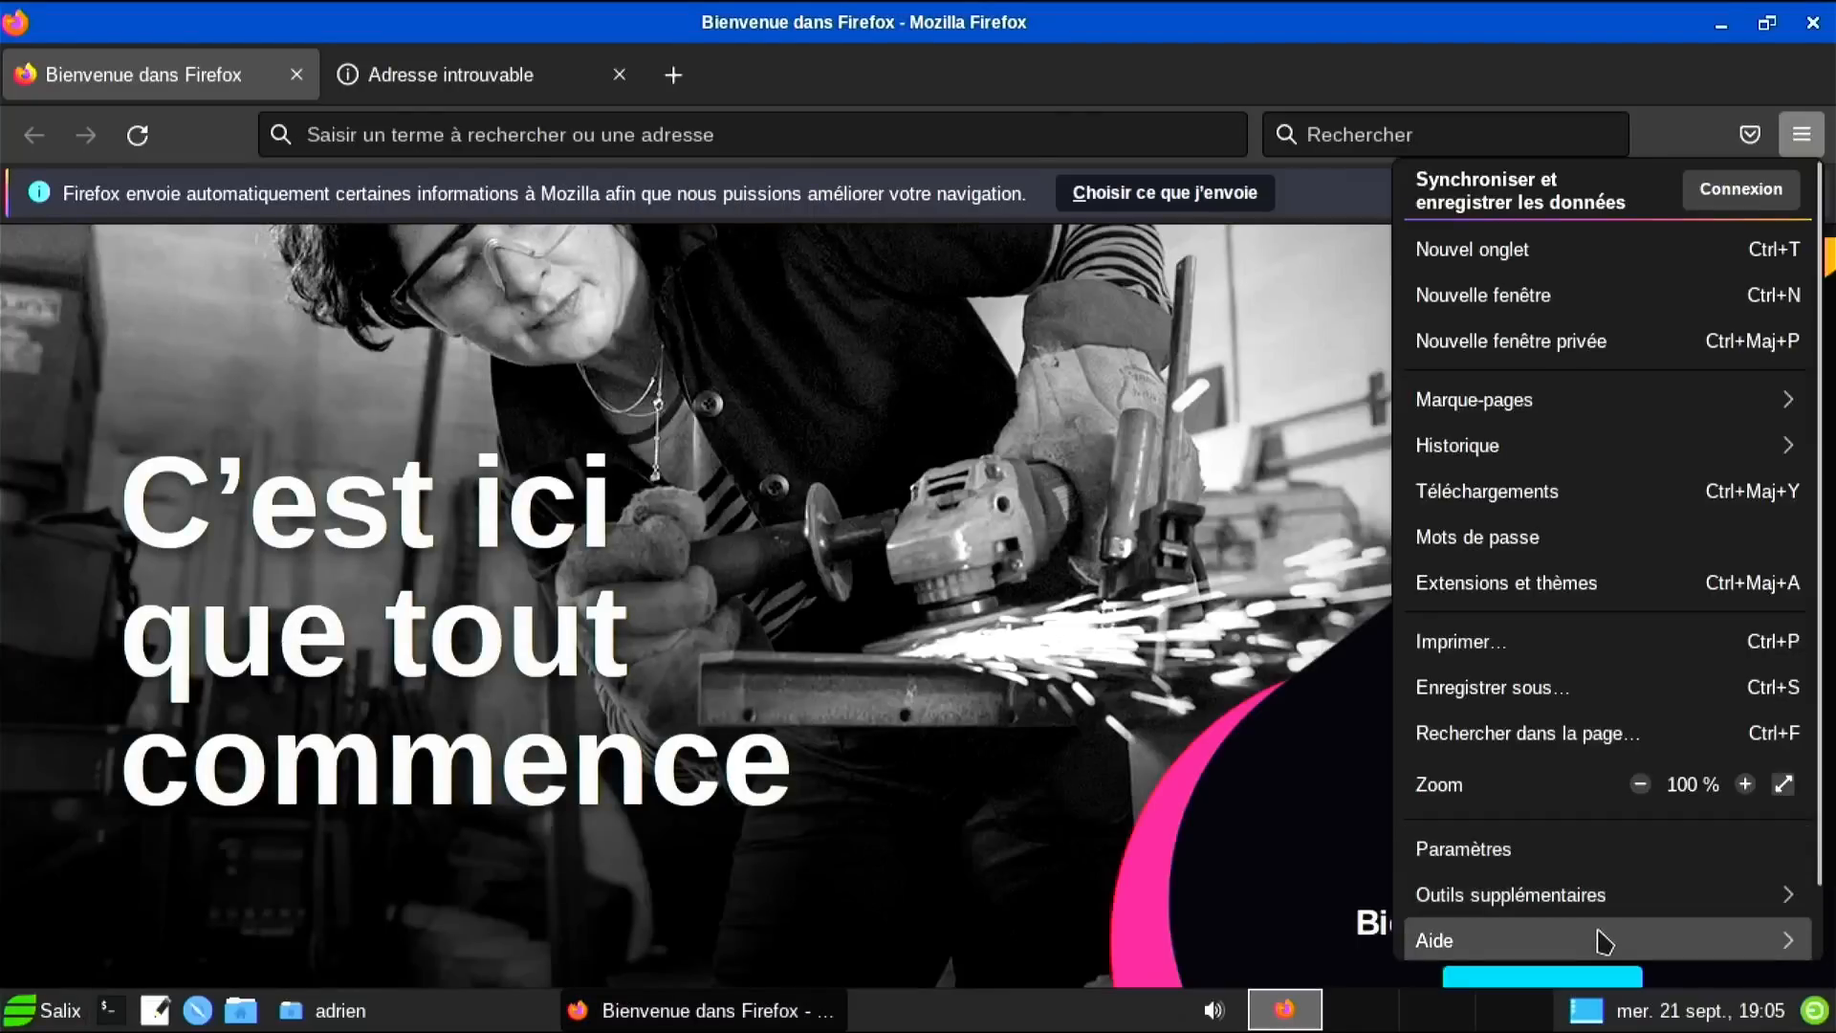
left_click(1604, 942)
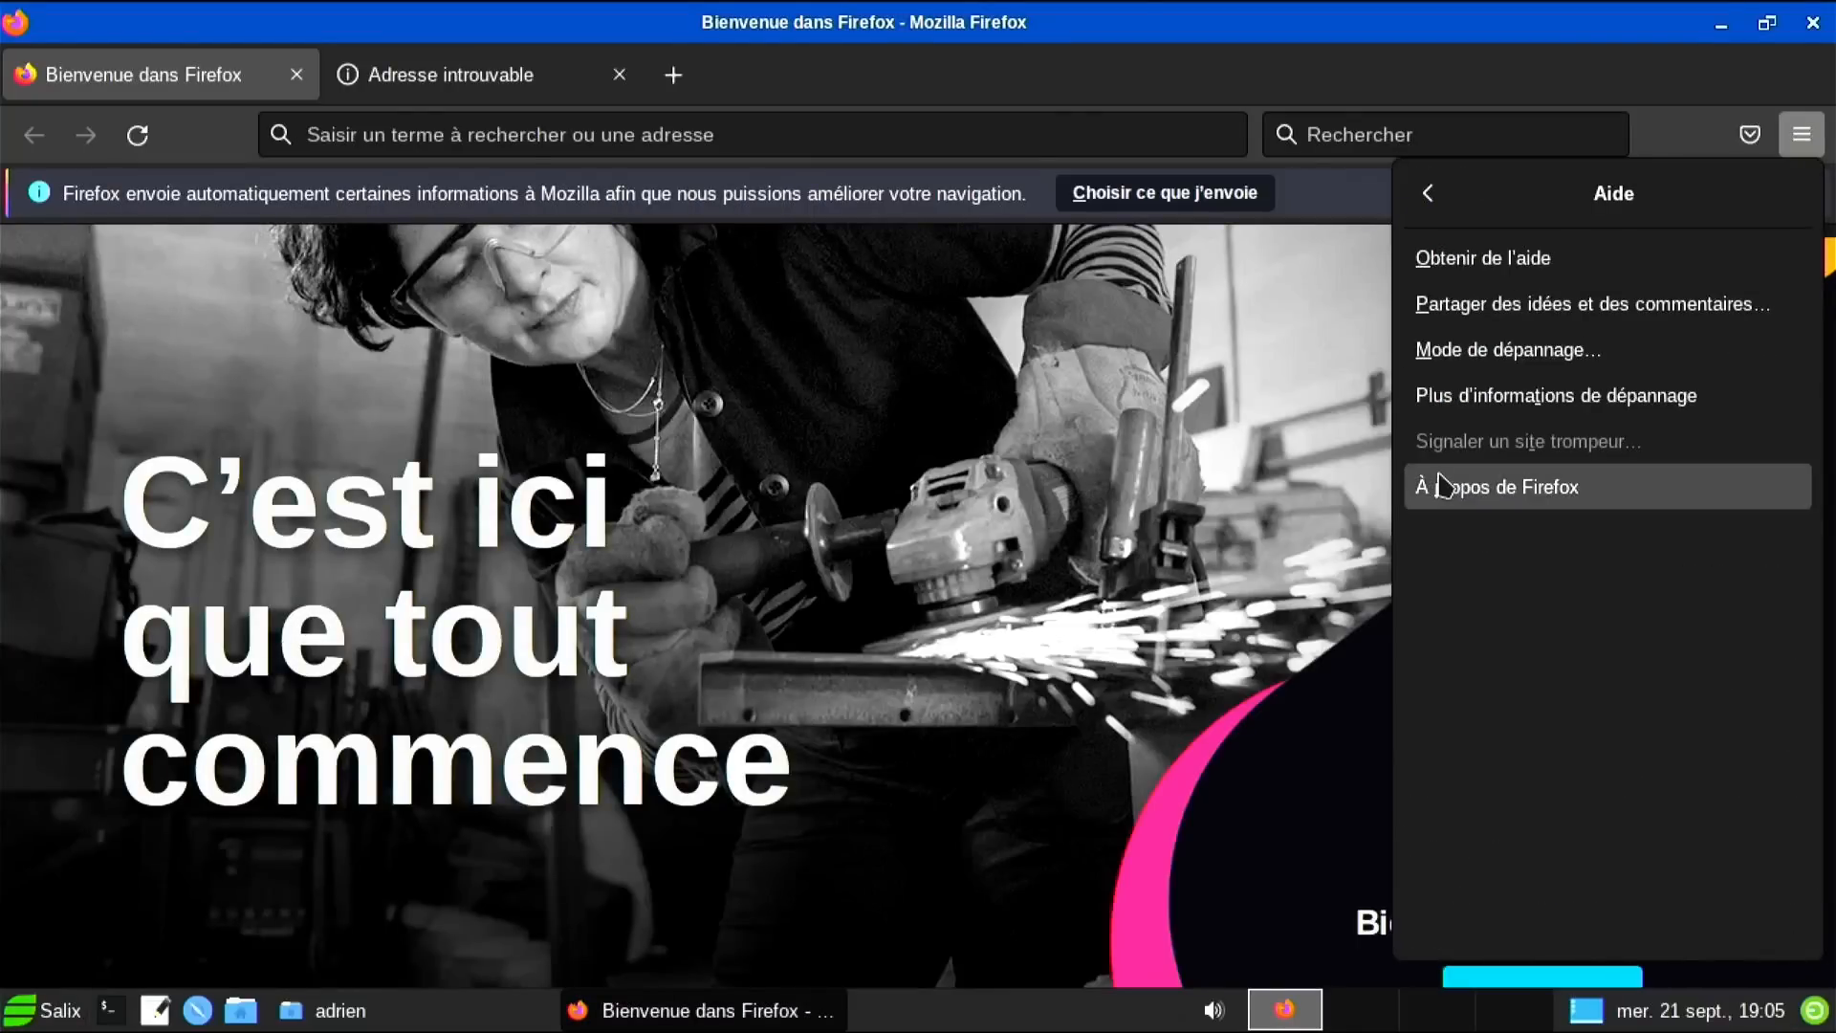
left_click(1446, 487)
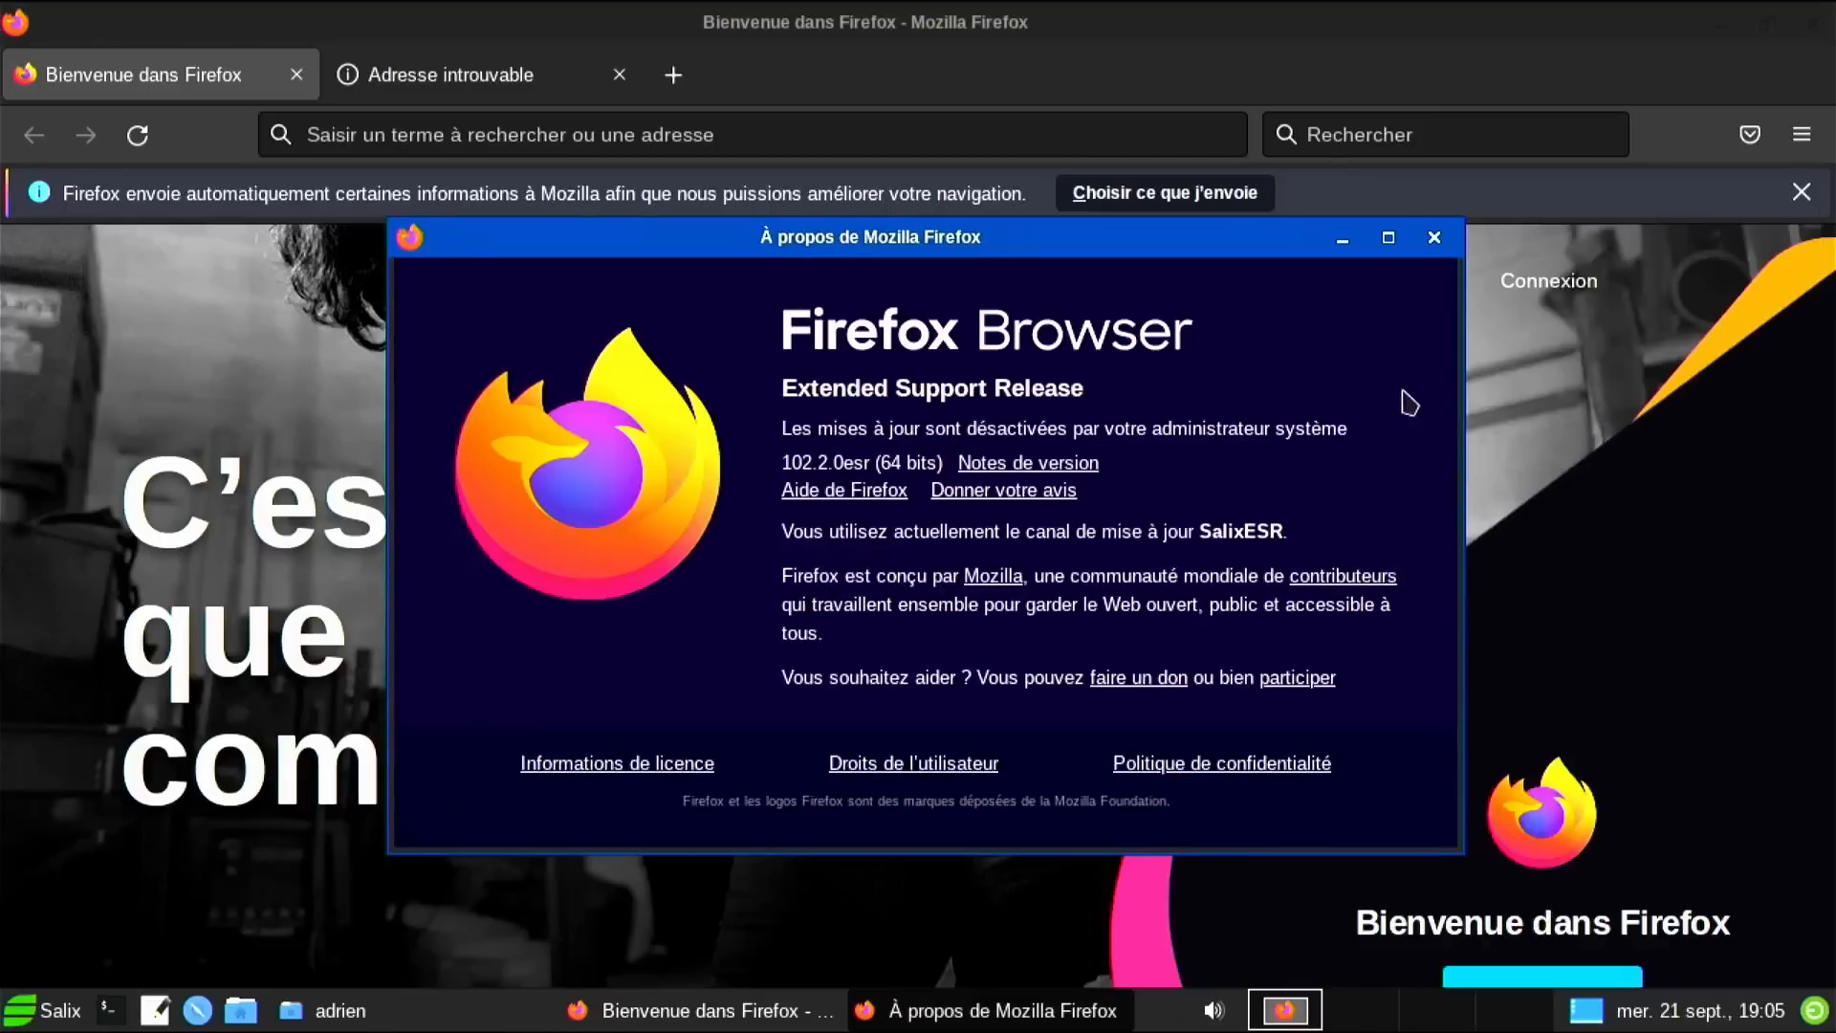
left_click(1435, 241)
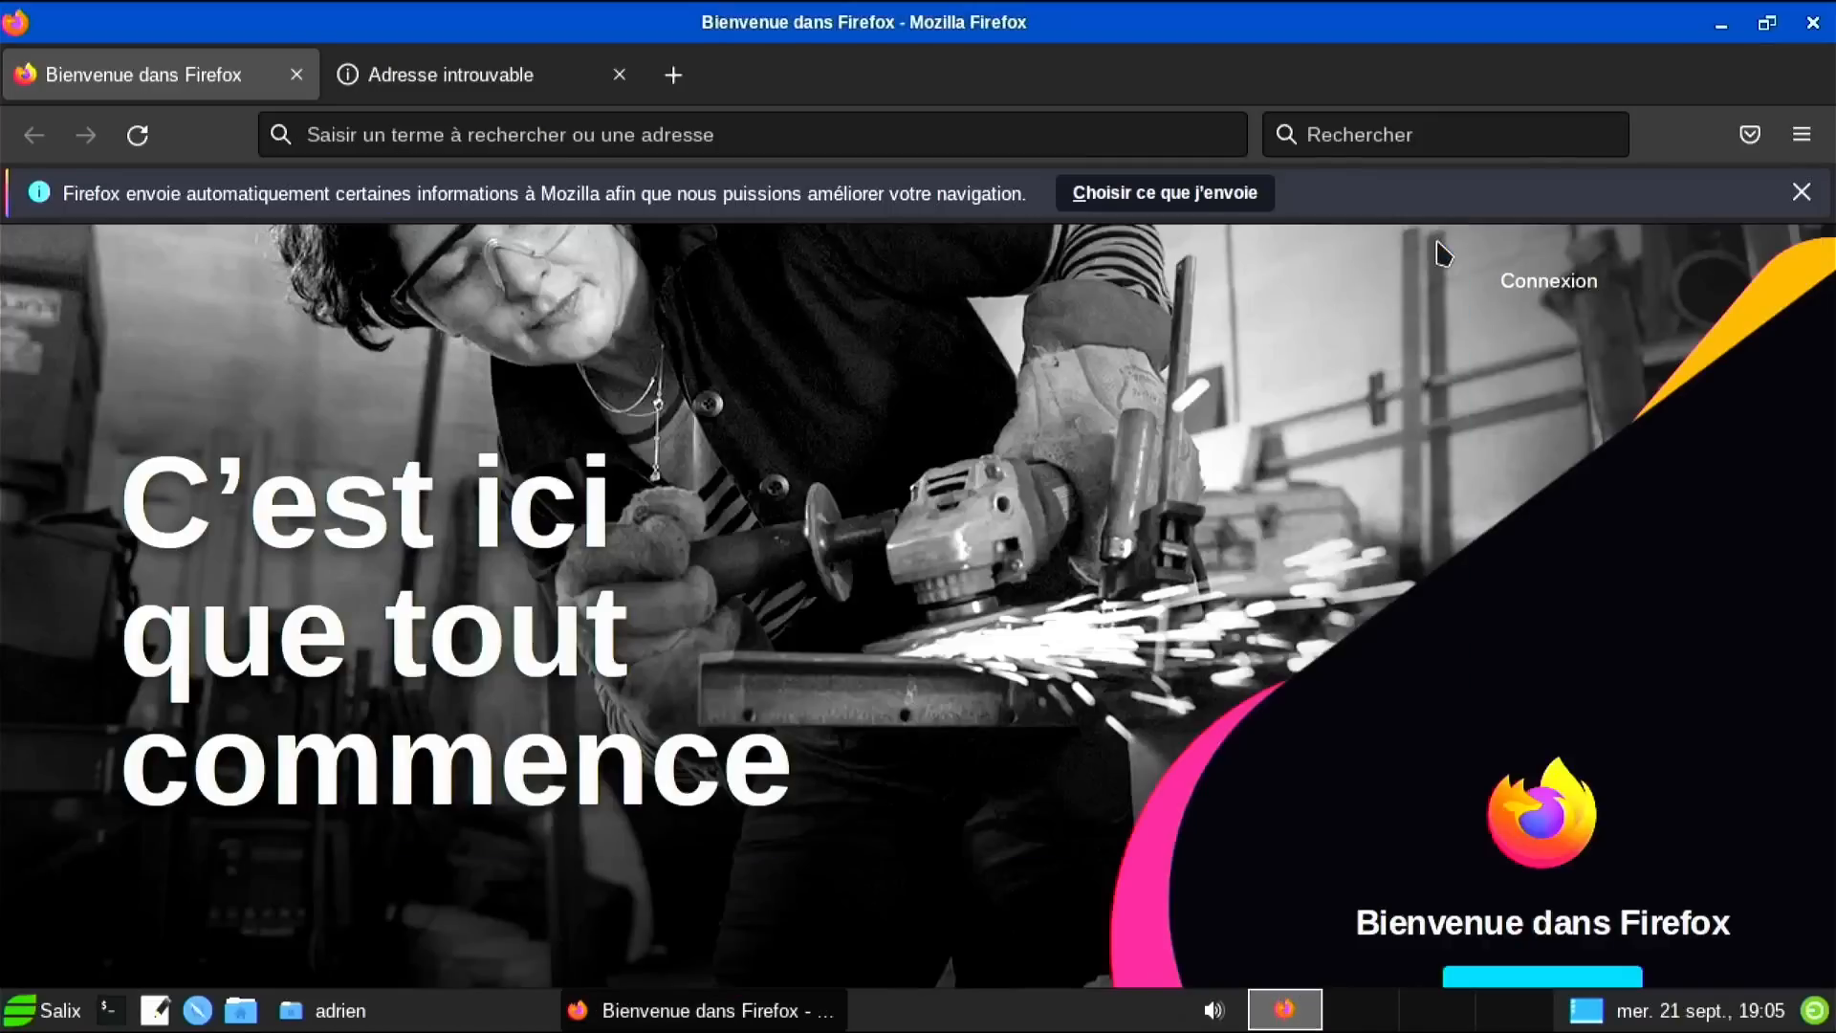
left_click(1812, 22)
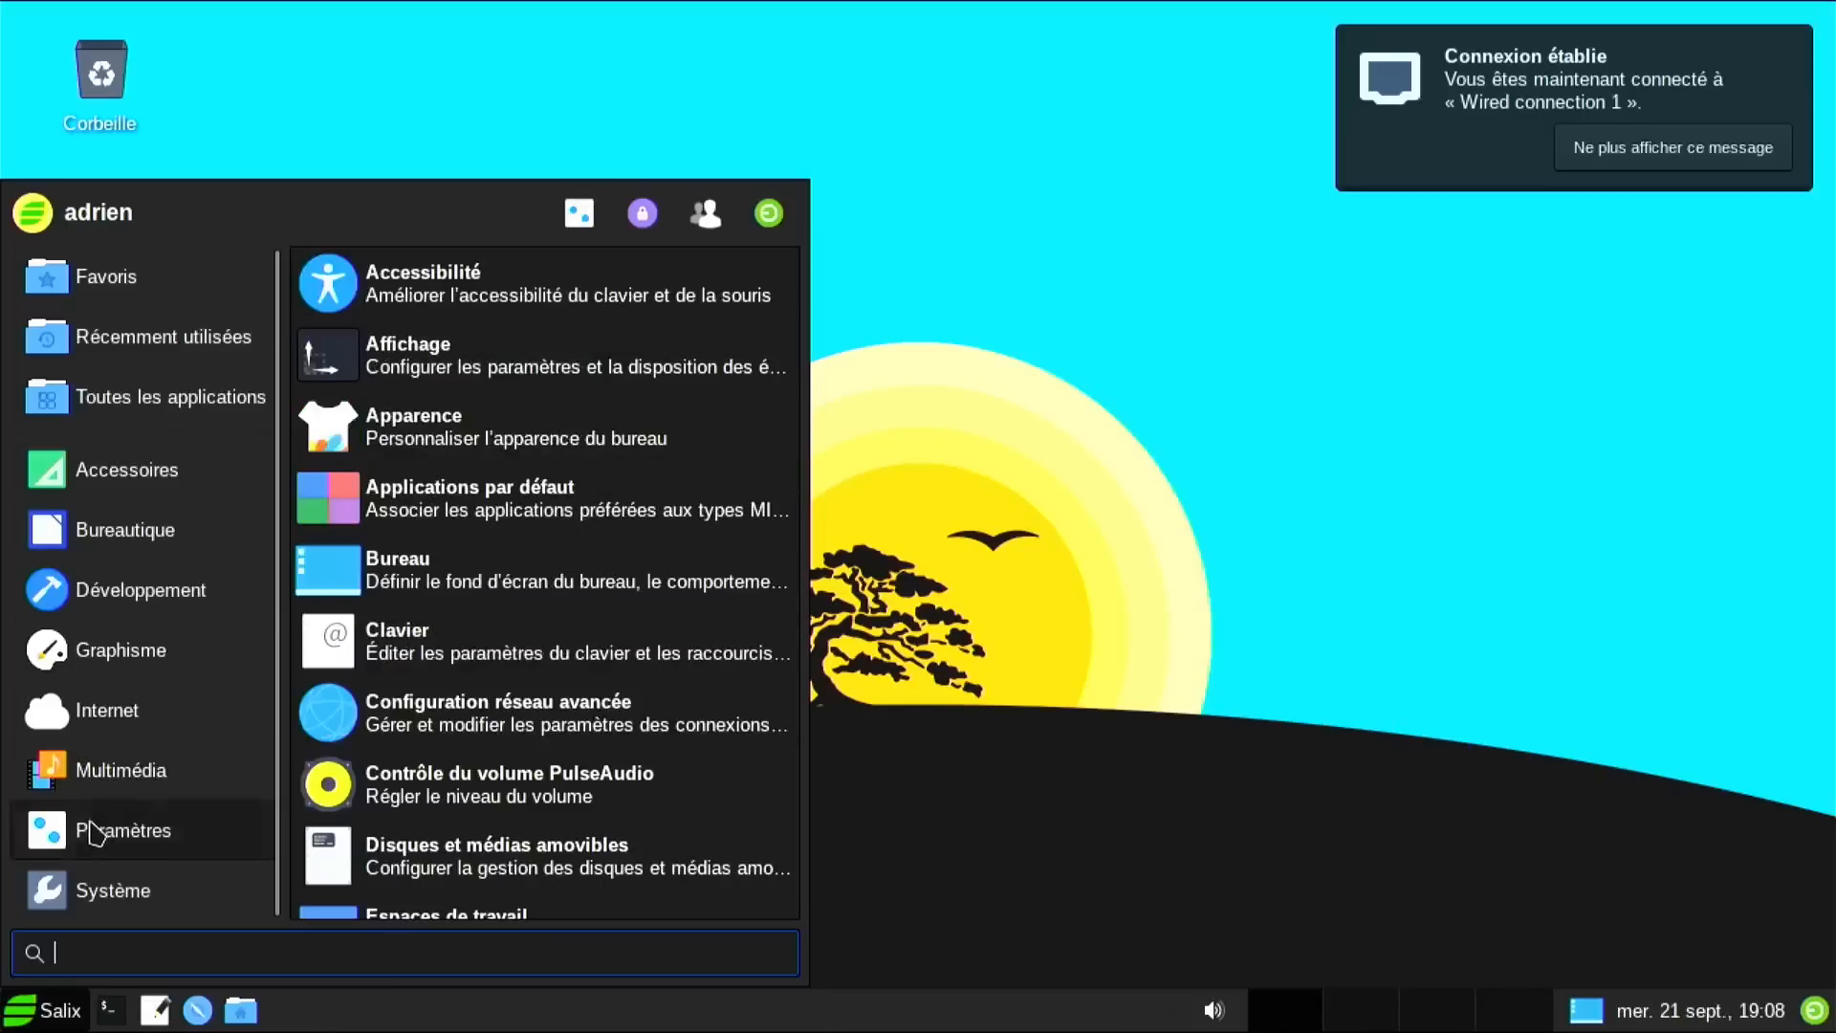
Launch the multimedia codecs installer, authorise with the password and agree to install codecs.
left_click(29, 779)
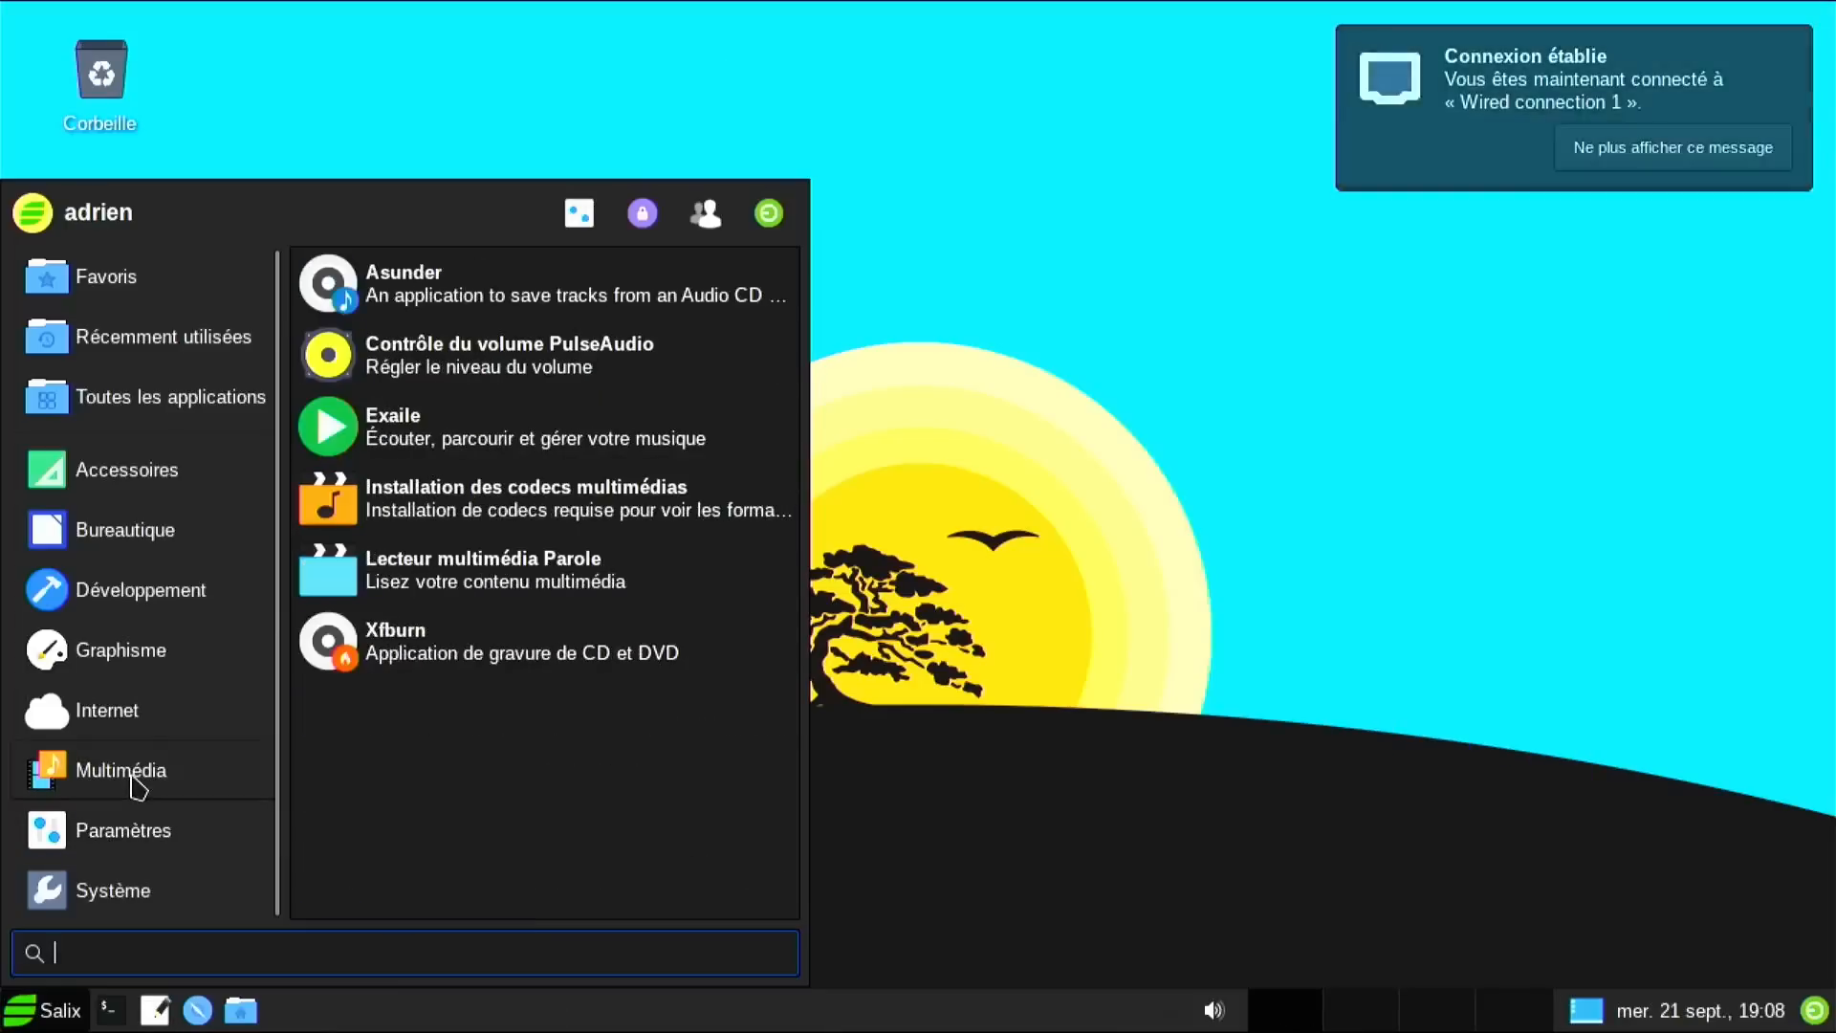
left_click(504, 522)
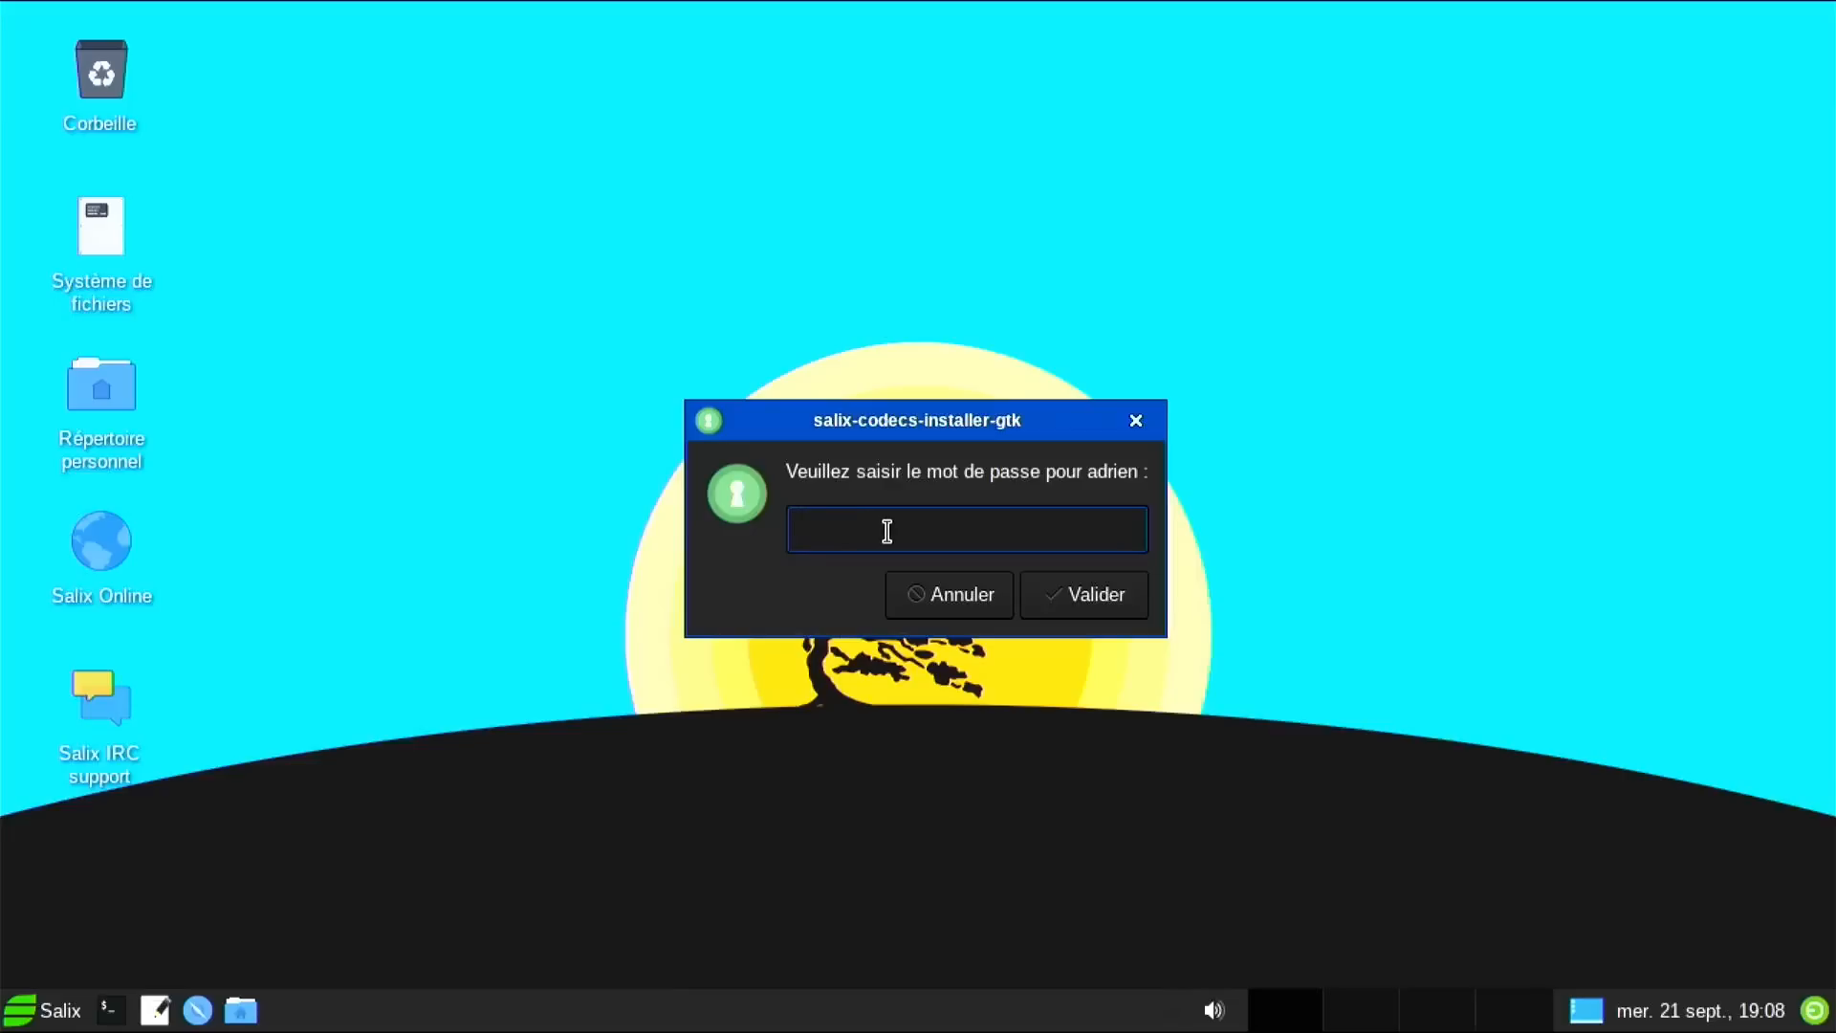
type("••••••••••")
key("Return")
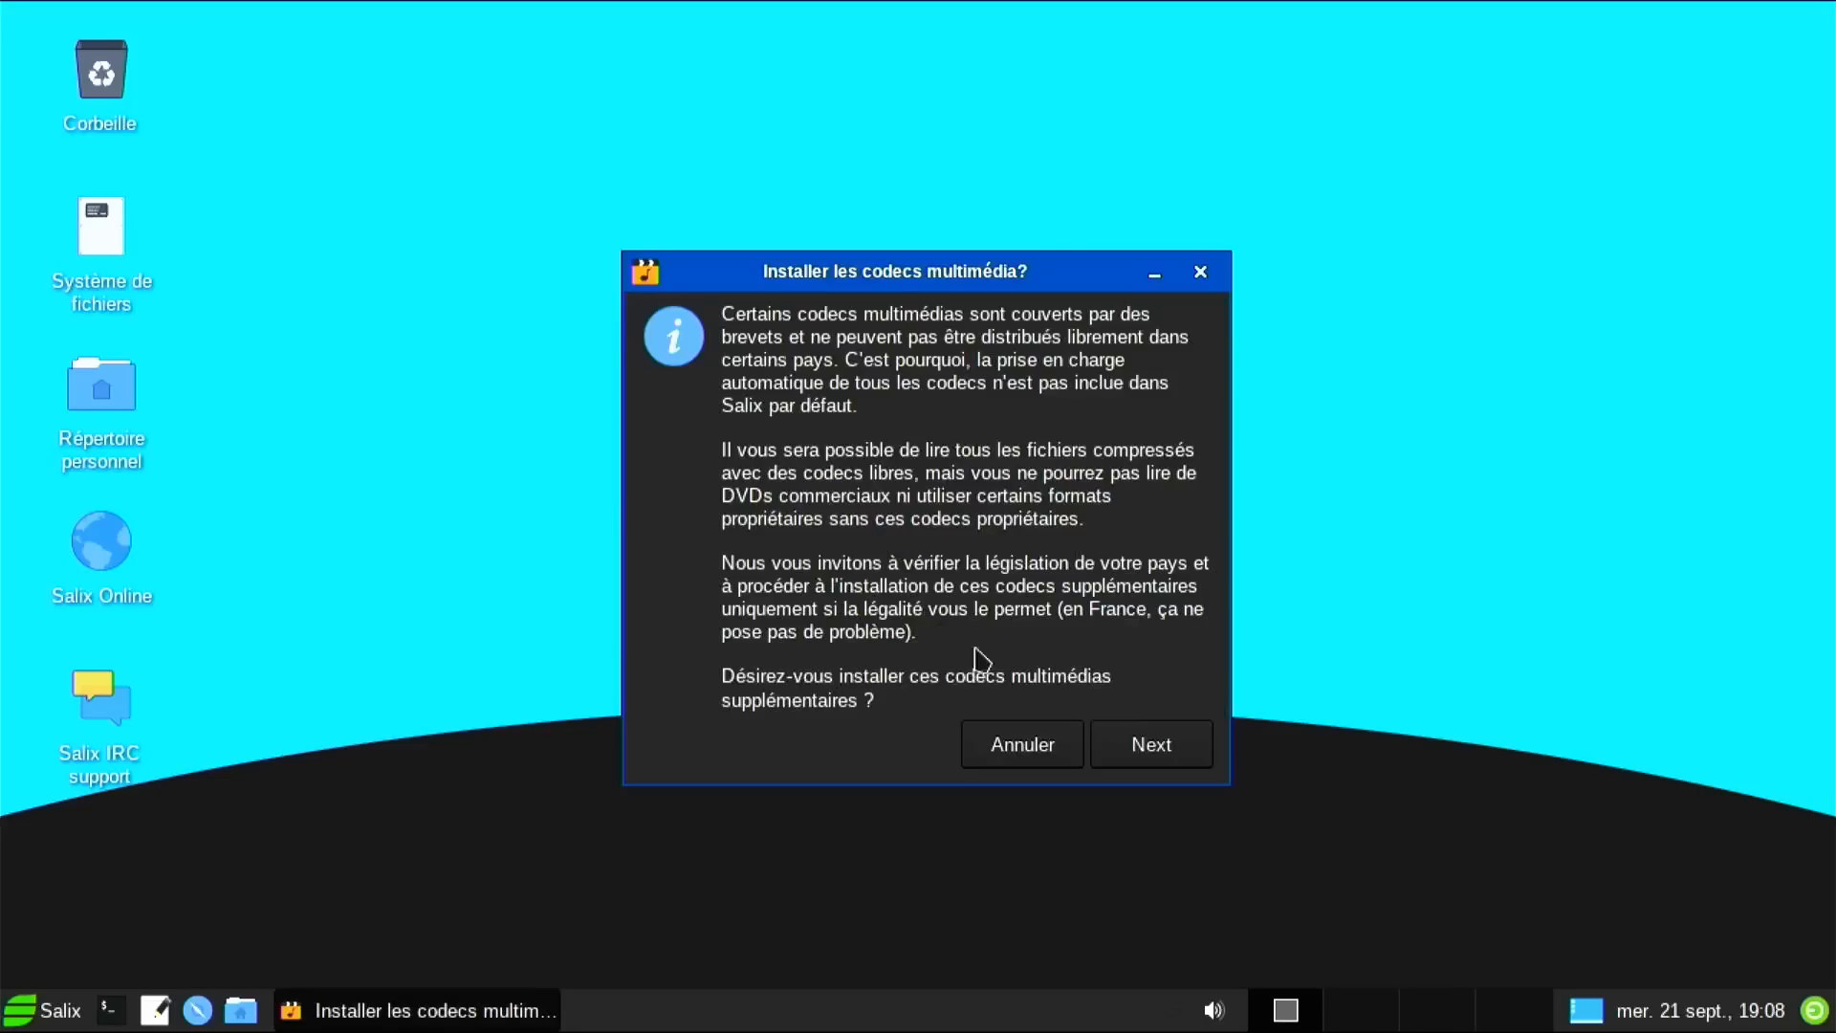
left_click(1141, 745)
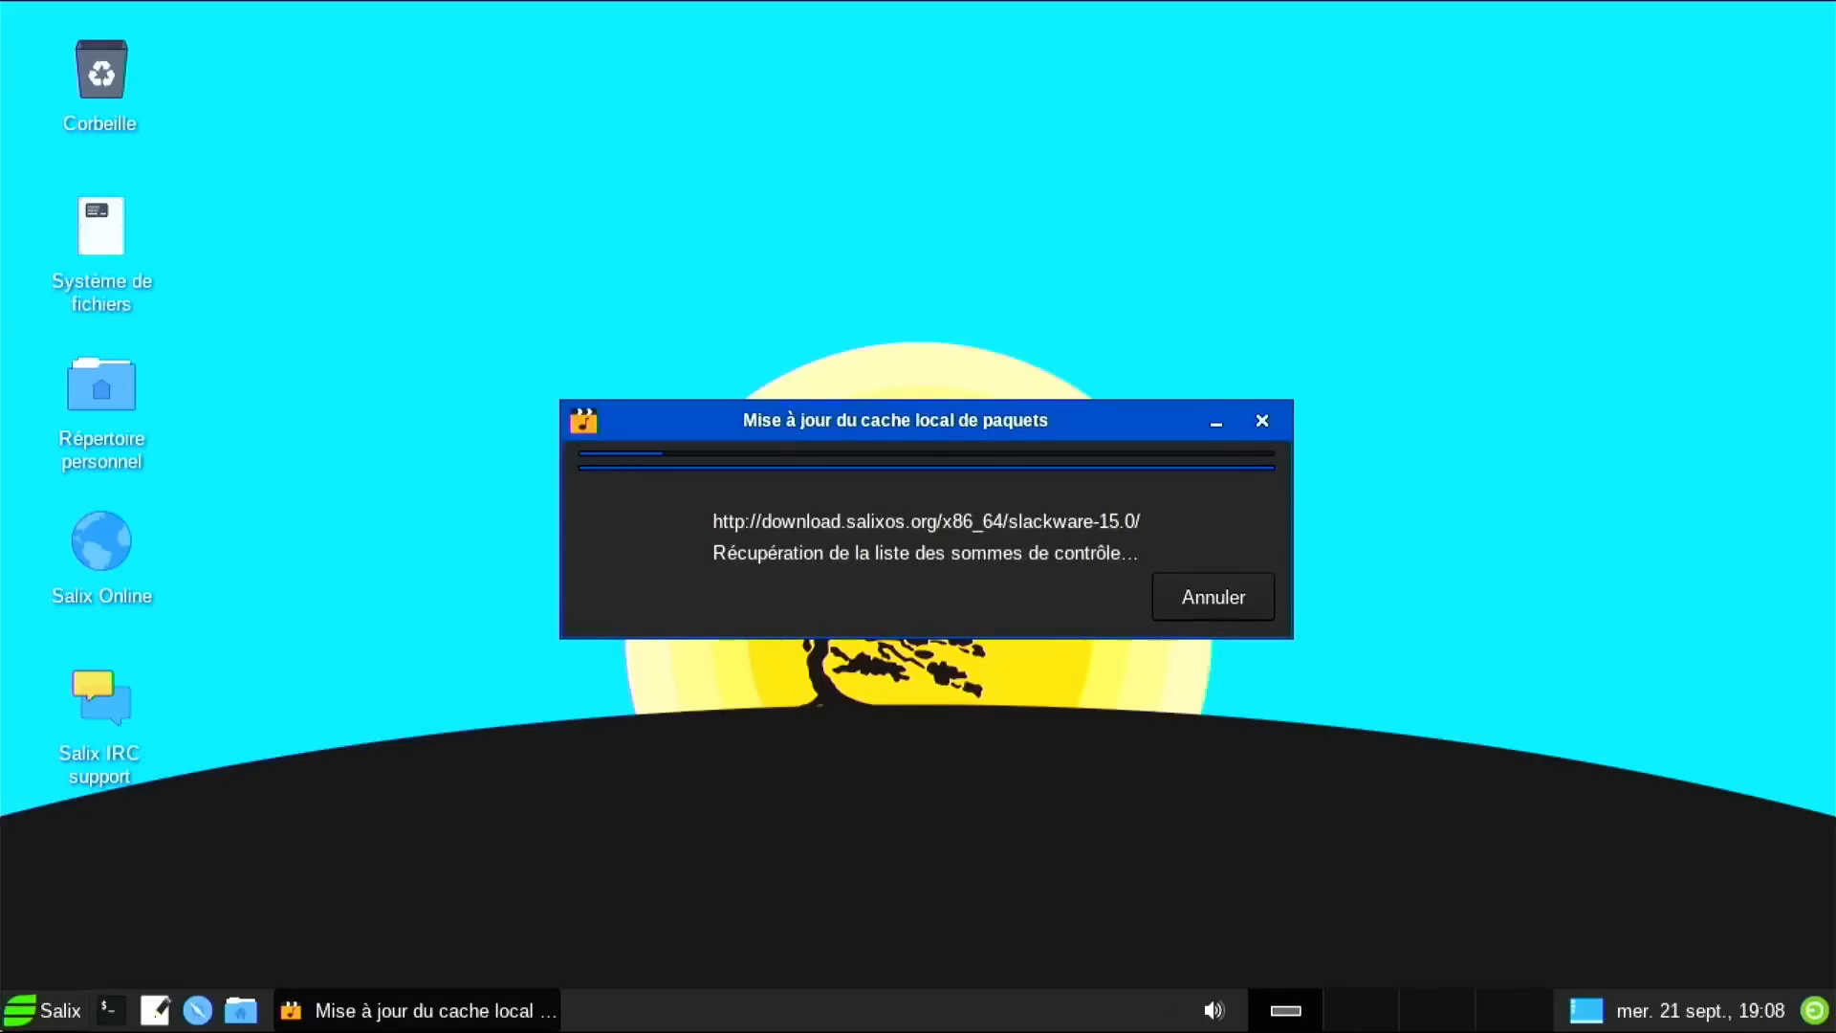
Install all listed codec packages like gst-plugins-ugly and libdvdcss, then remove the installer.
left_click(25, 1020)
mouse_move(176, 708)
mouse_move(172, 665)
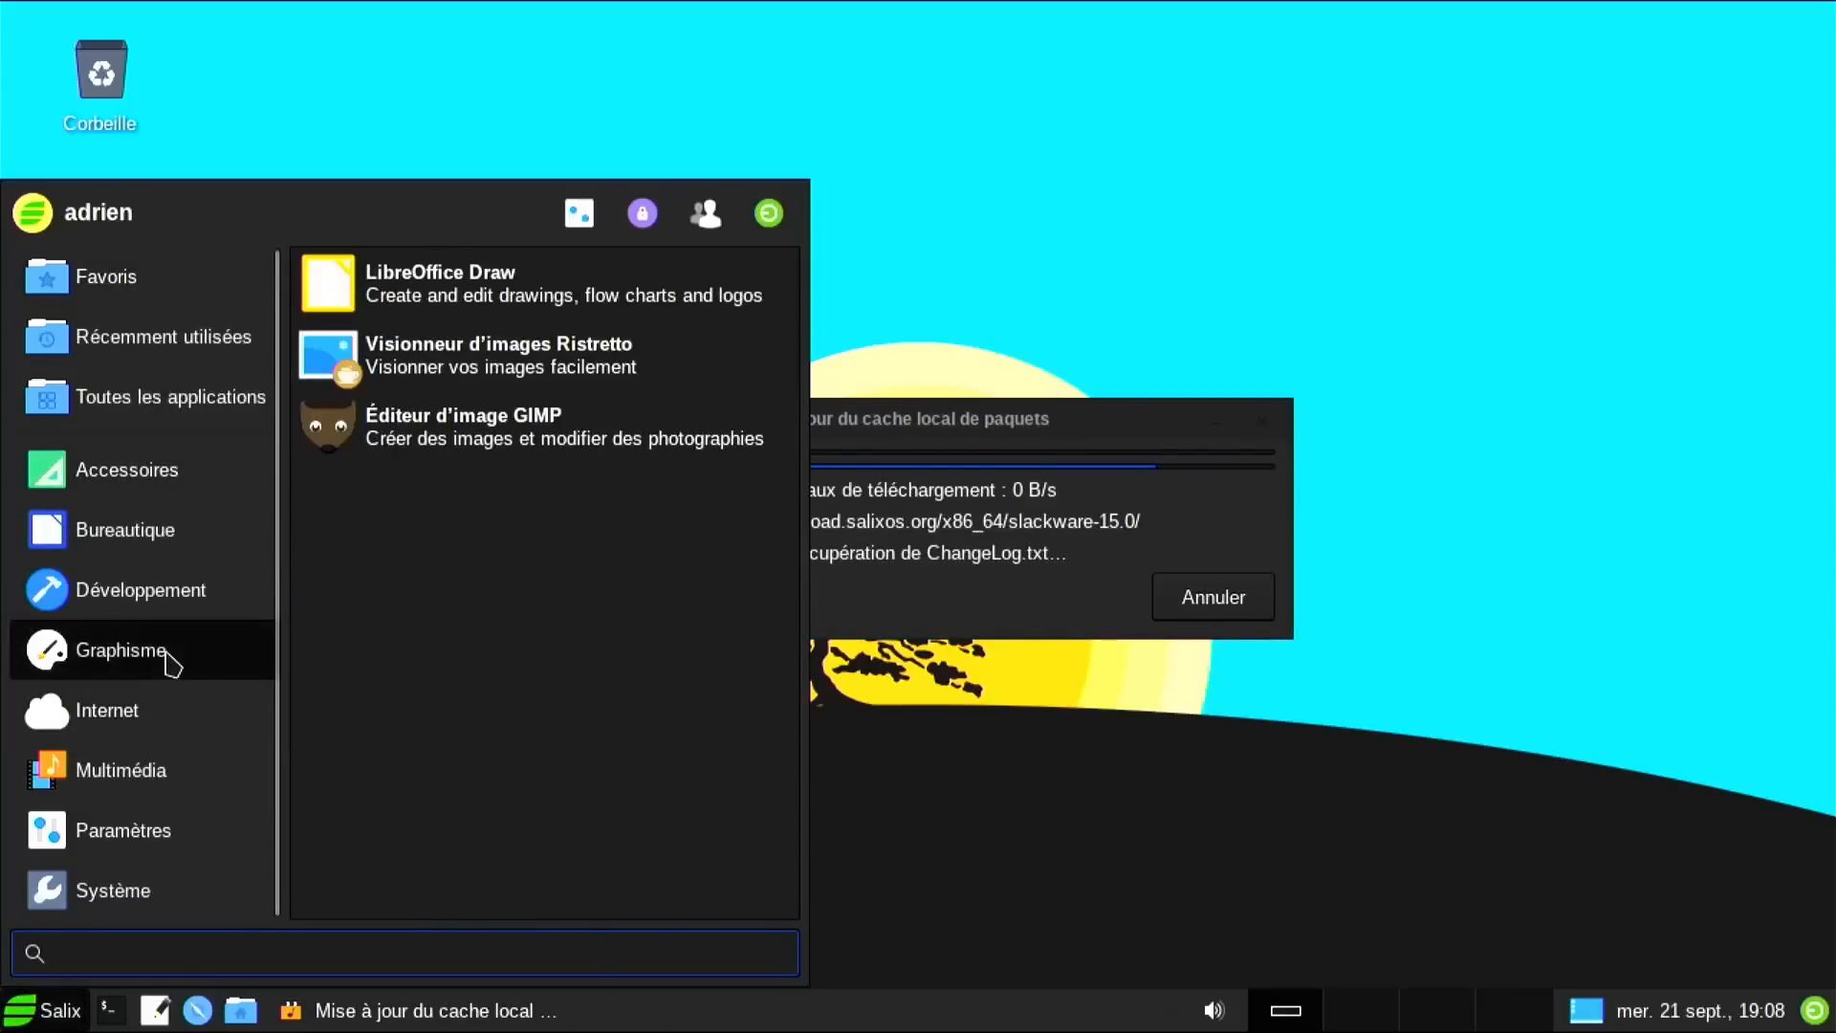
mouse_move(152, 769)
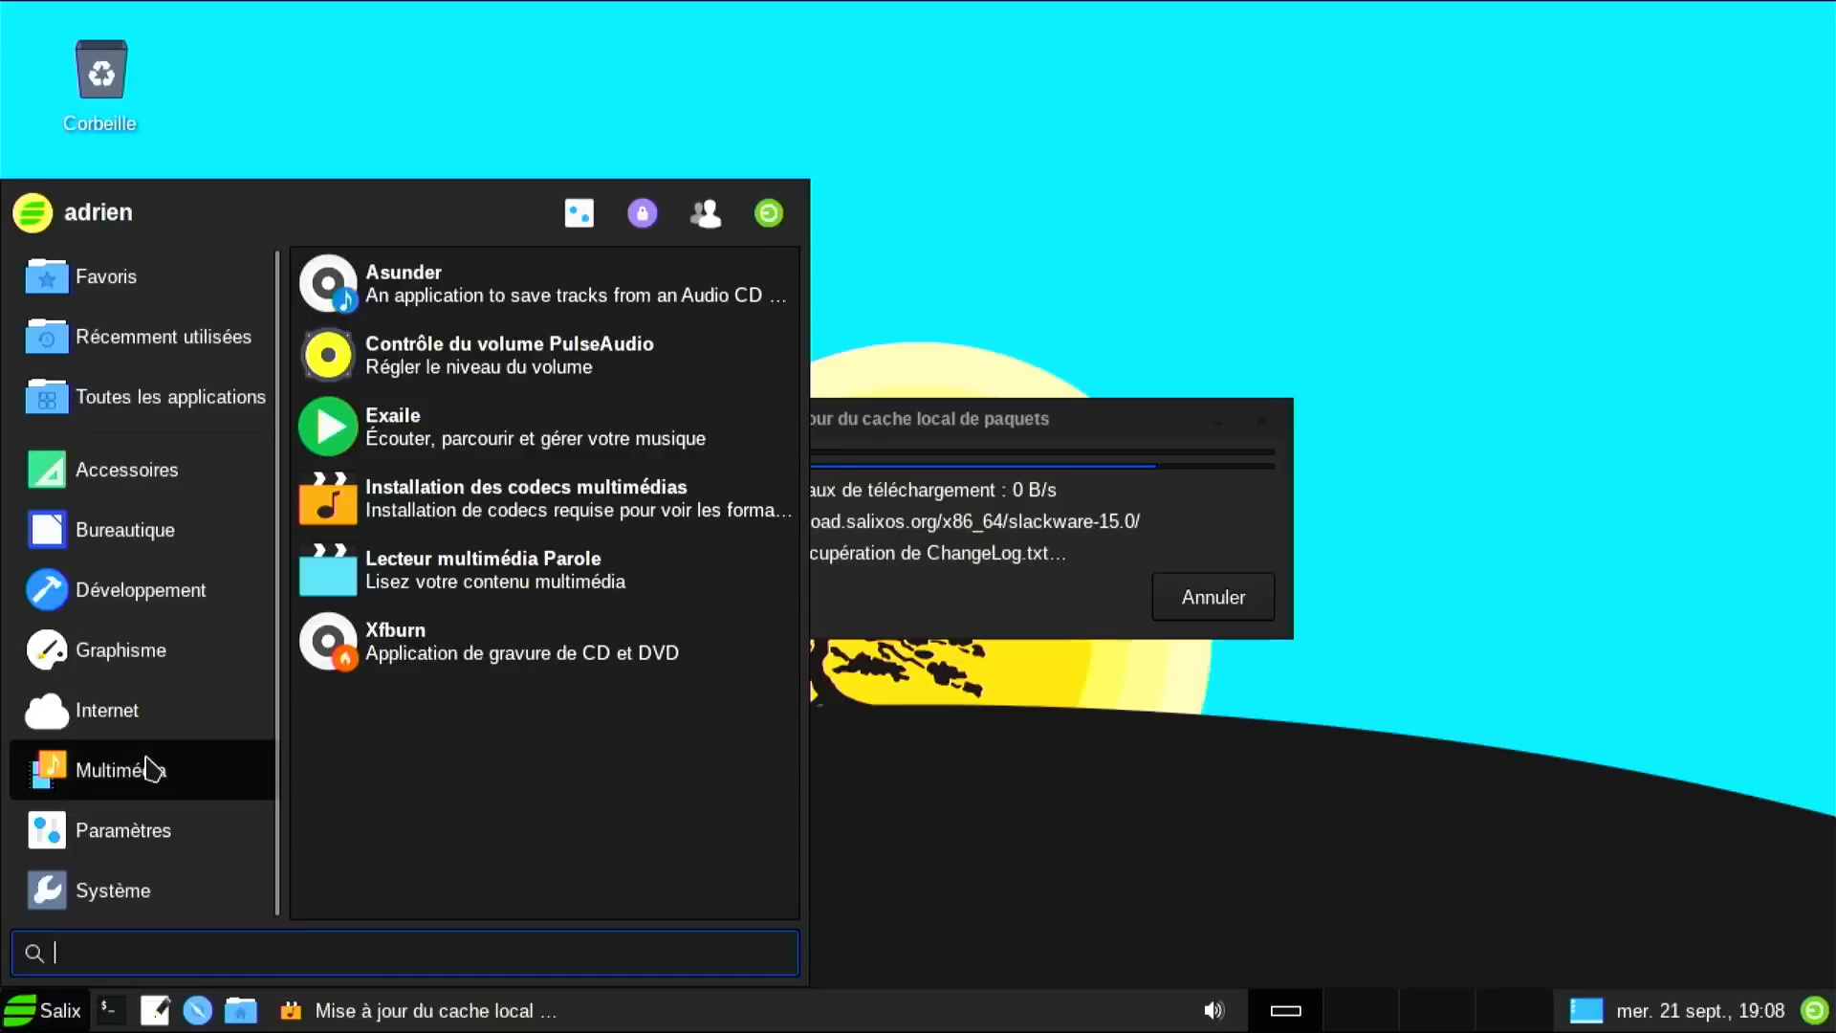
mouse_move(151, 887)
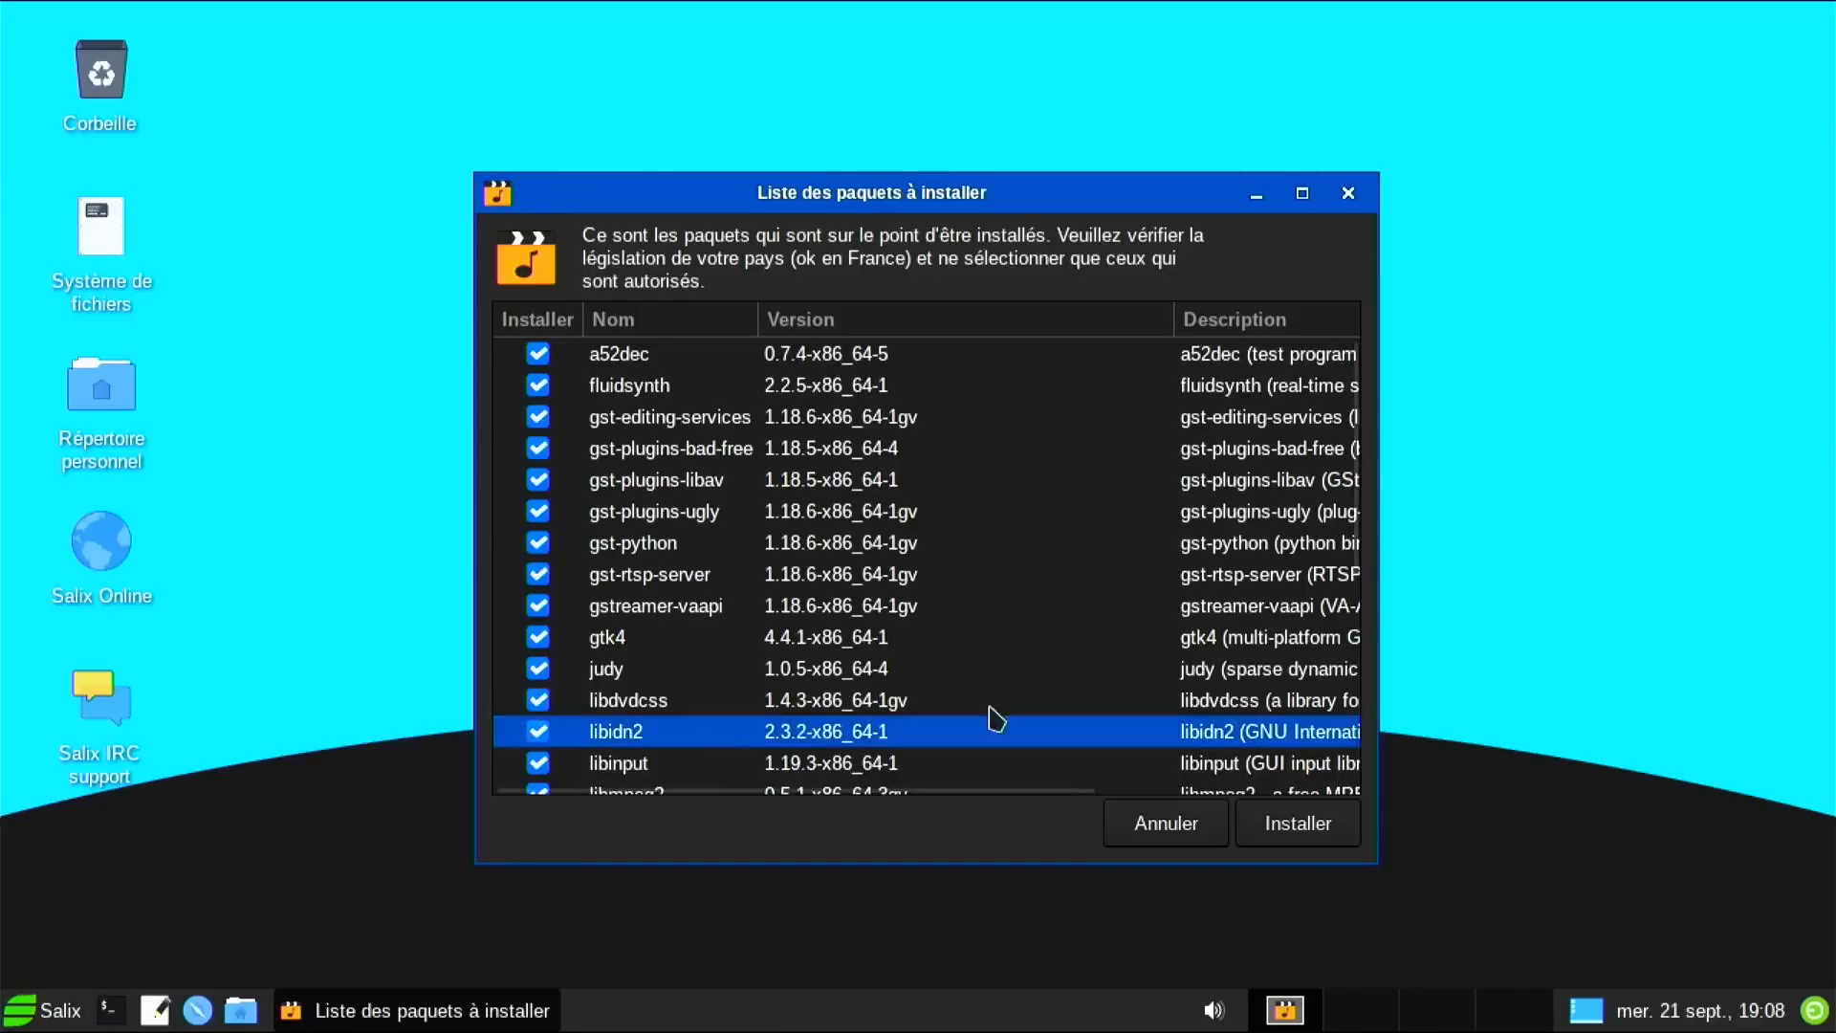
left_click(1301, 827)
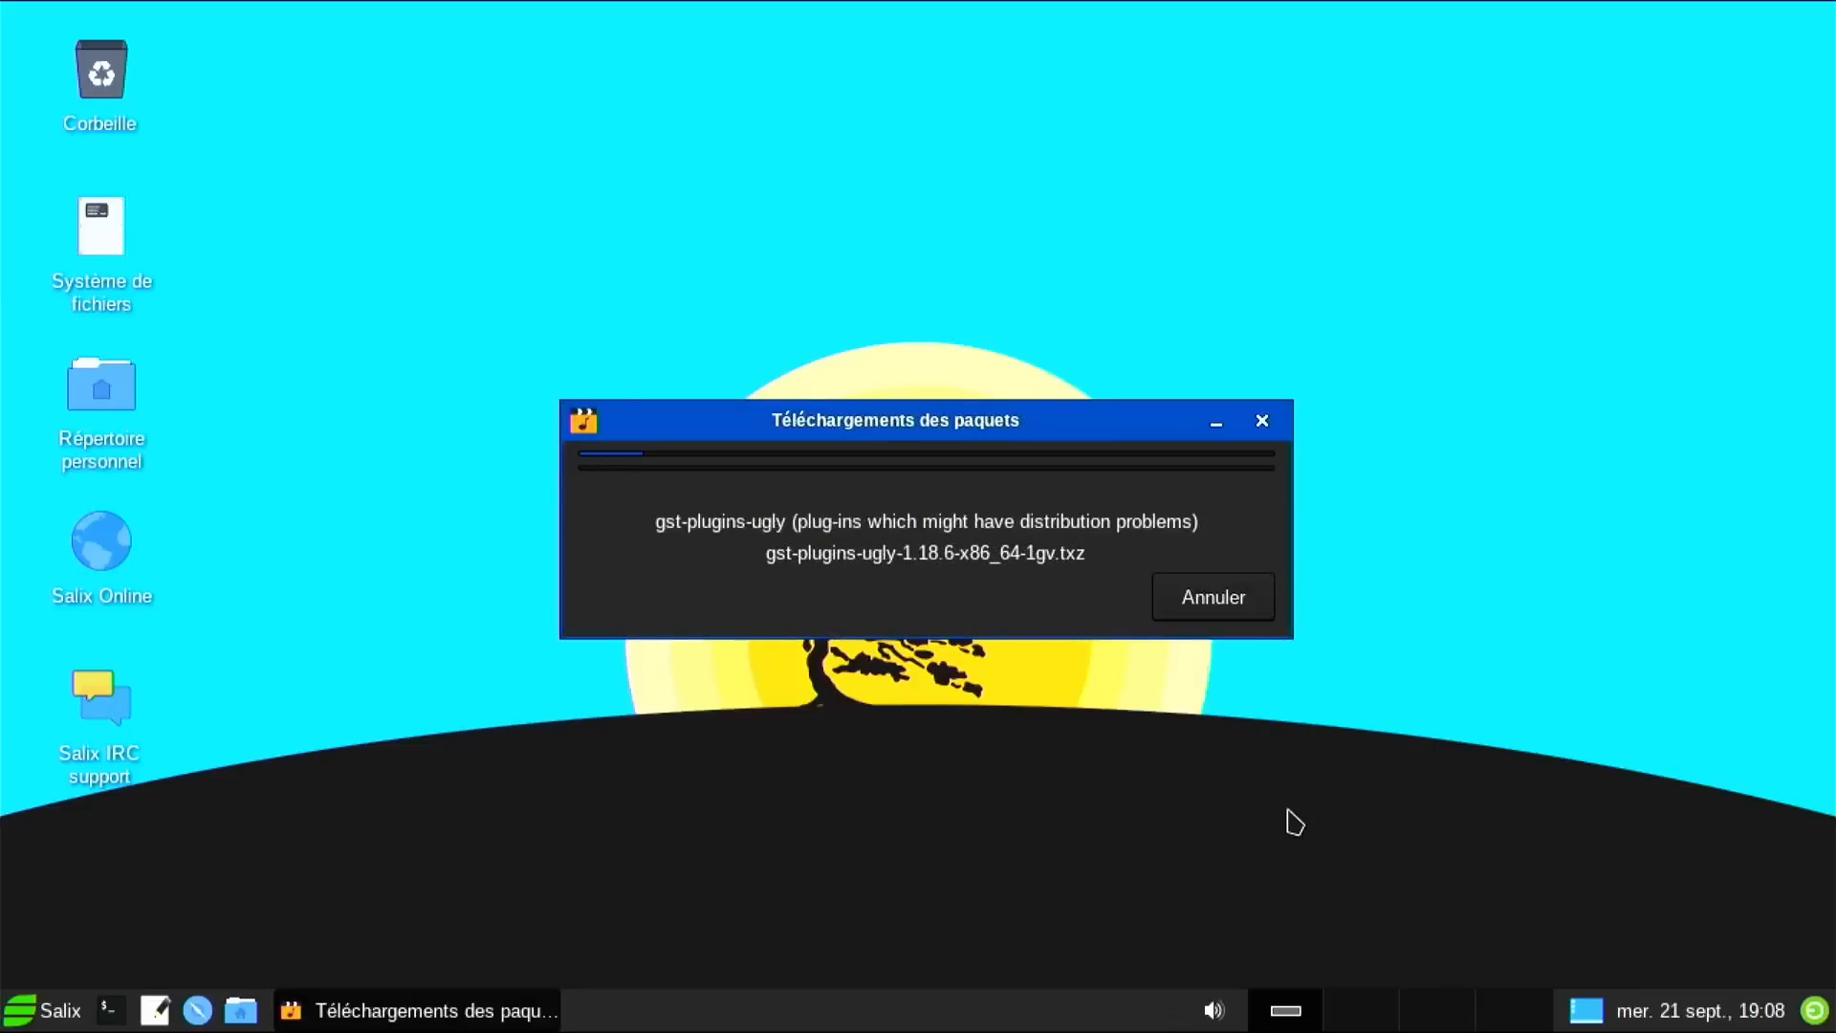
left_click_drag(813, 431, 993, 237)
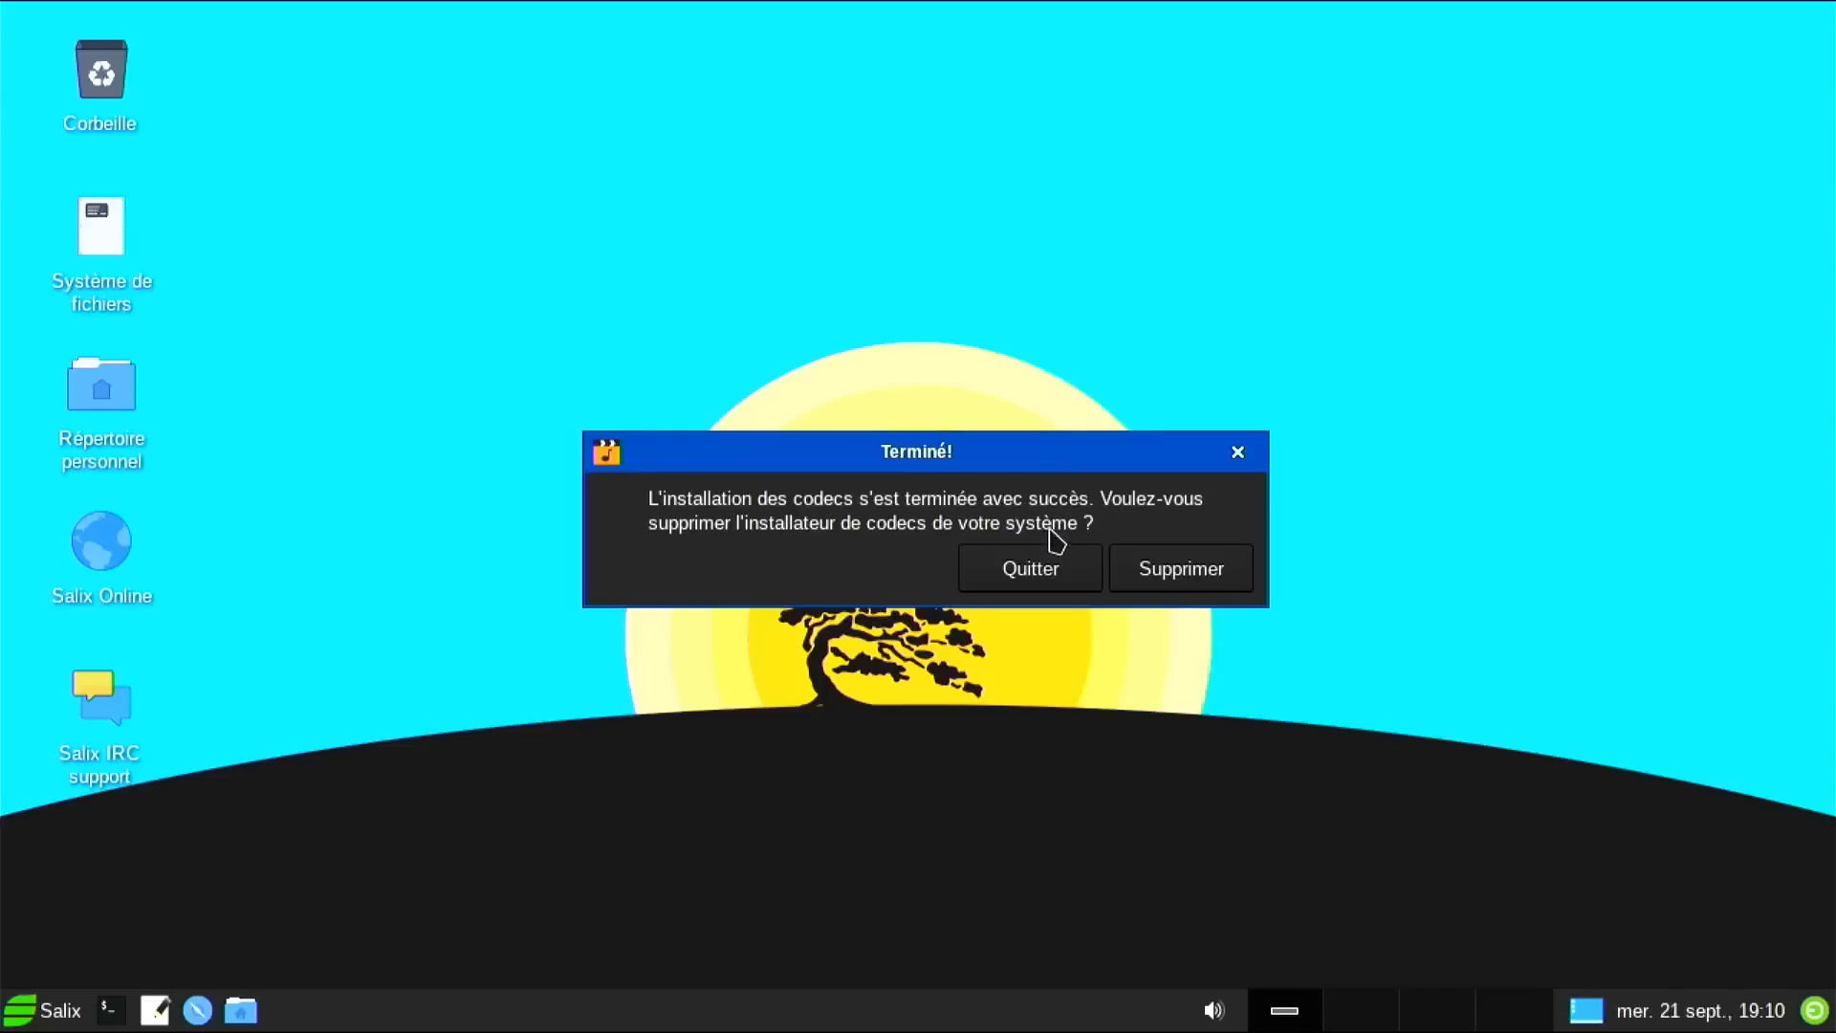
left_click(1144, 580)
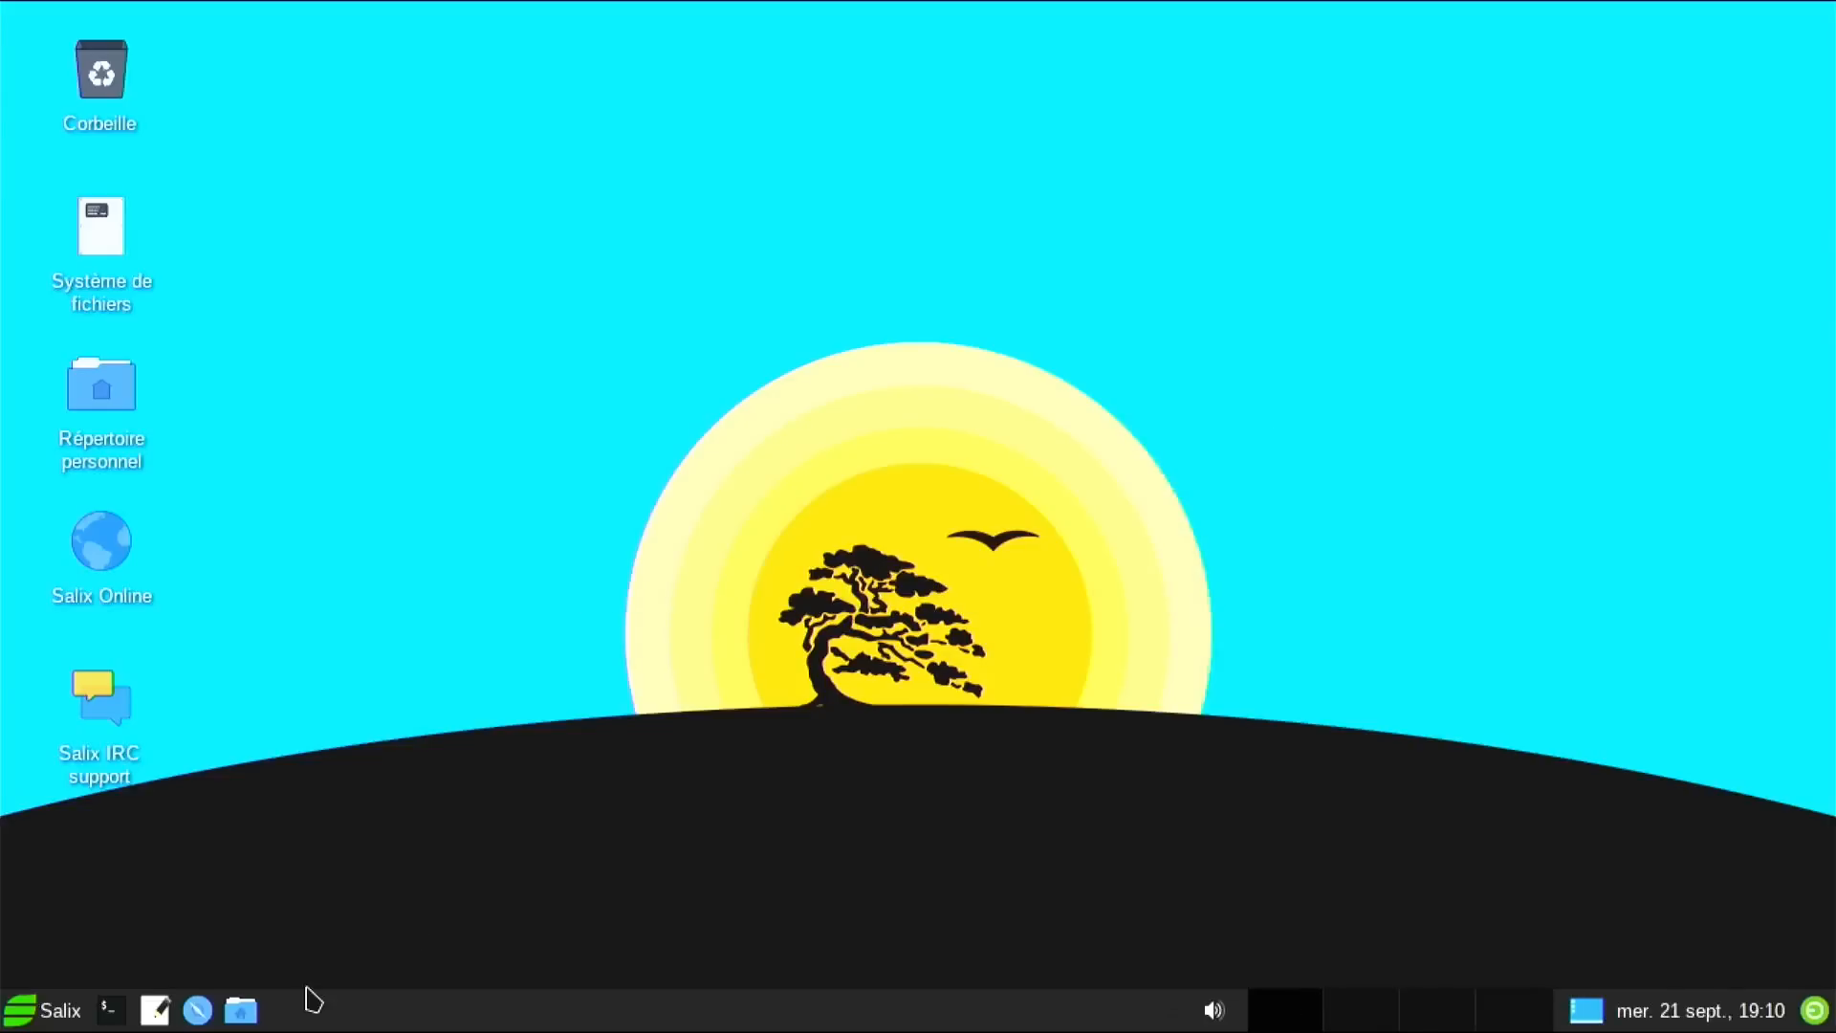
Launch Gslapt from the Système menu, authenticate, and maximise its window.
left_click(67, 1027)
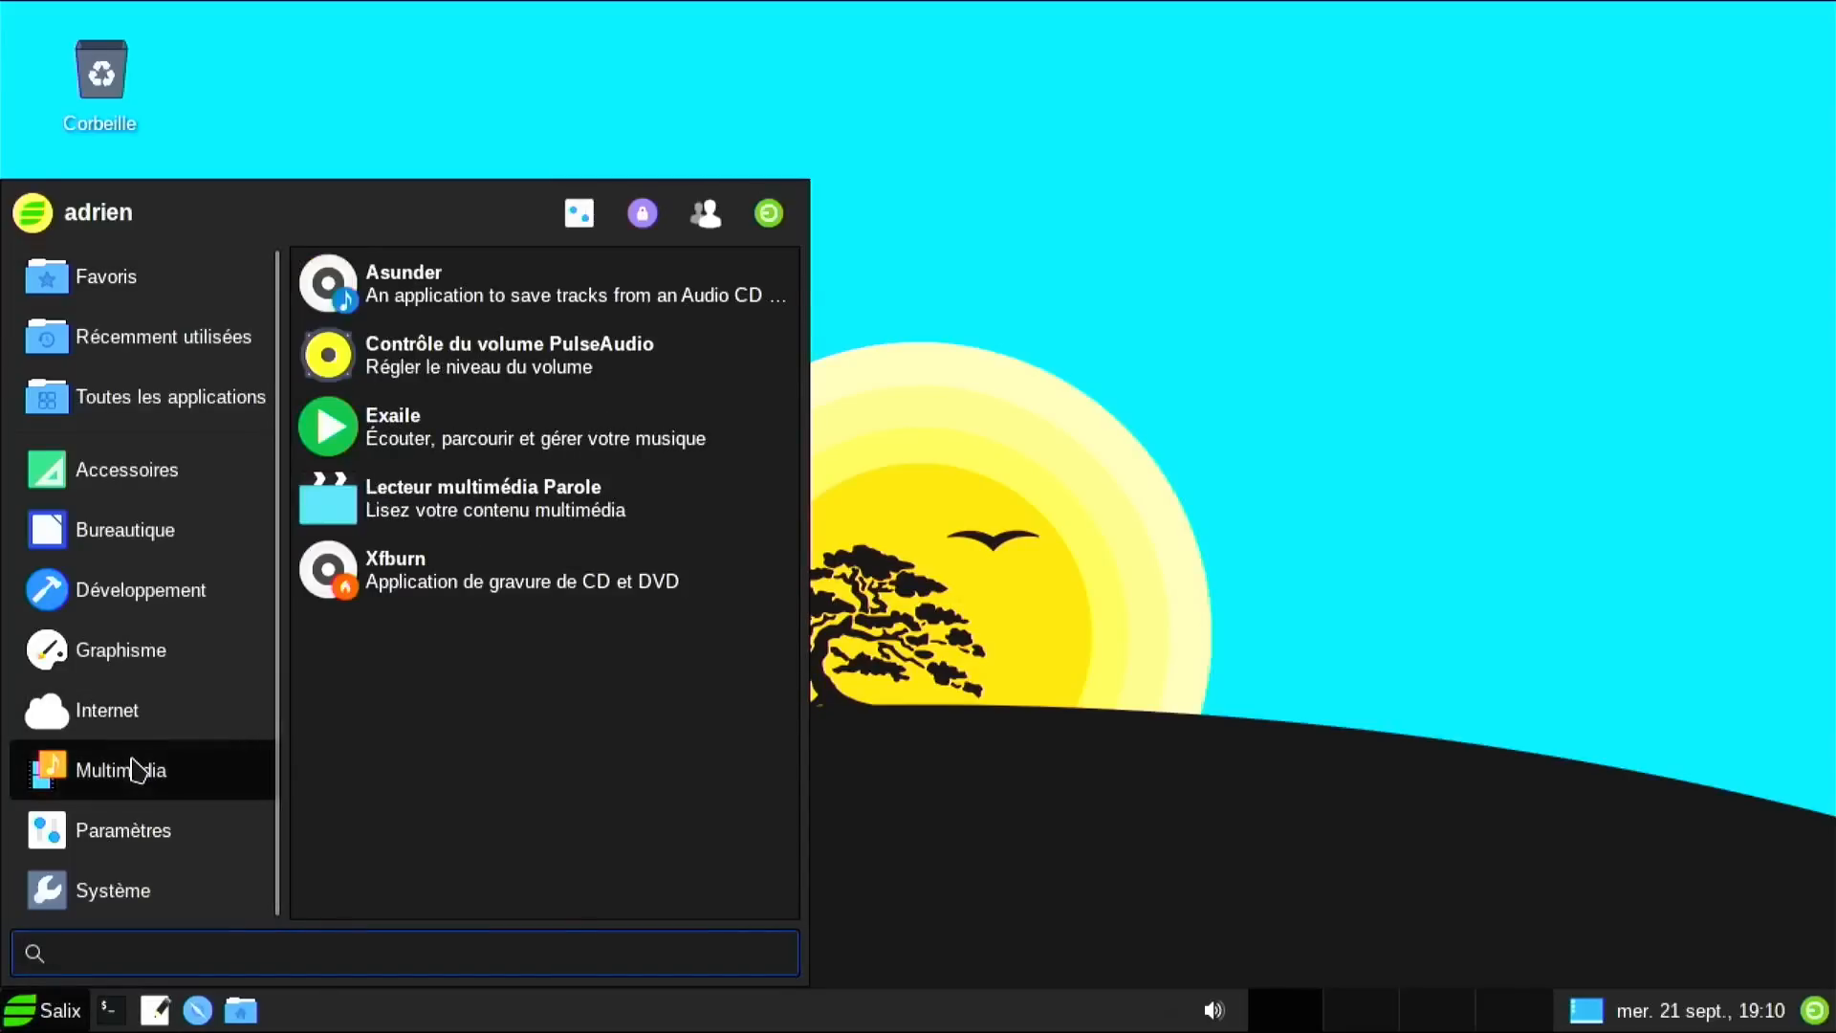
mouse_move(141, 832)
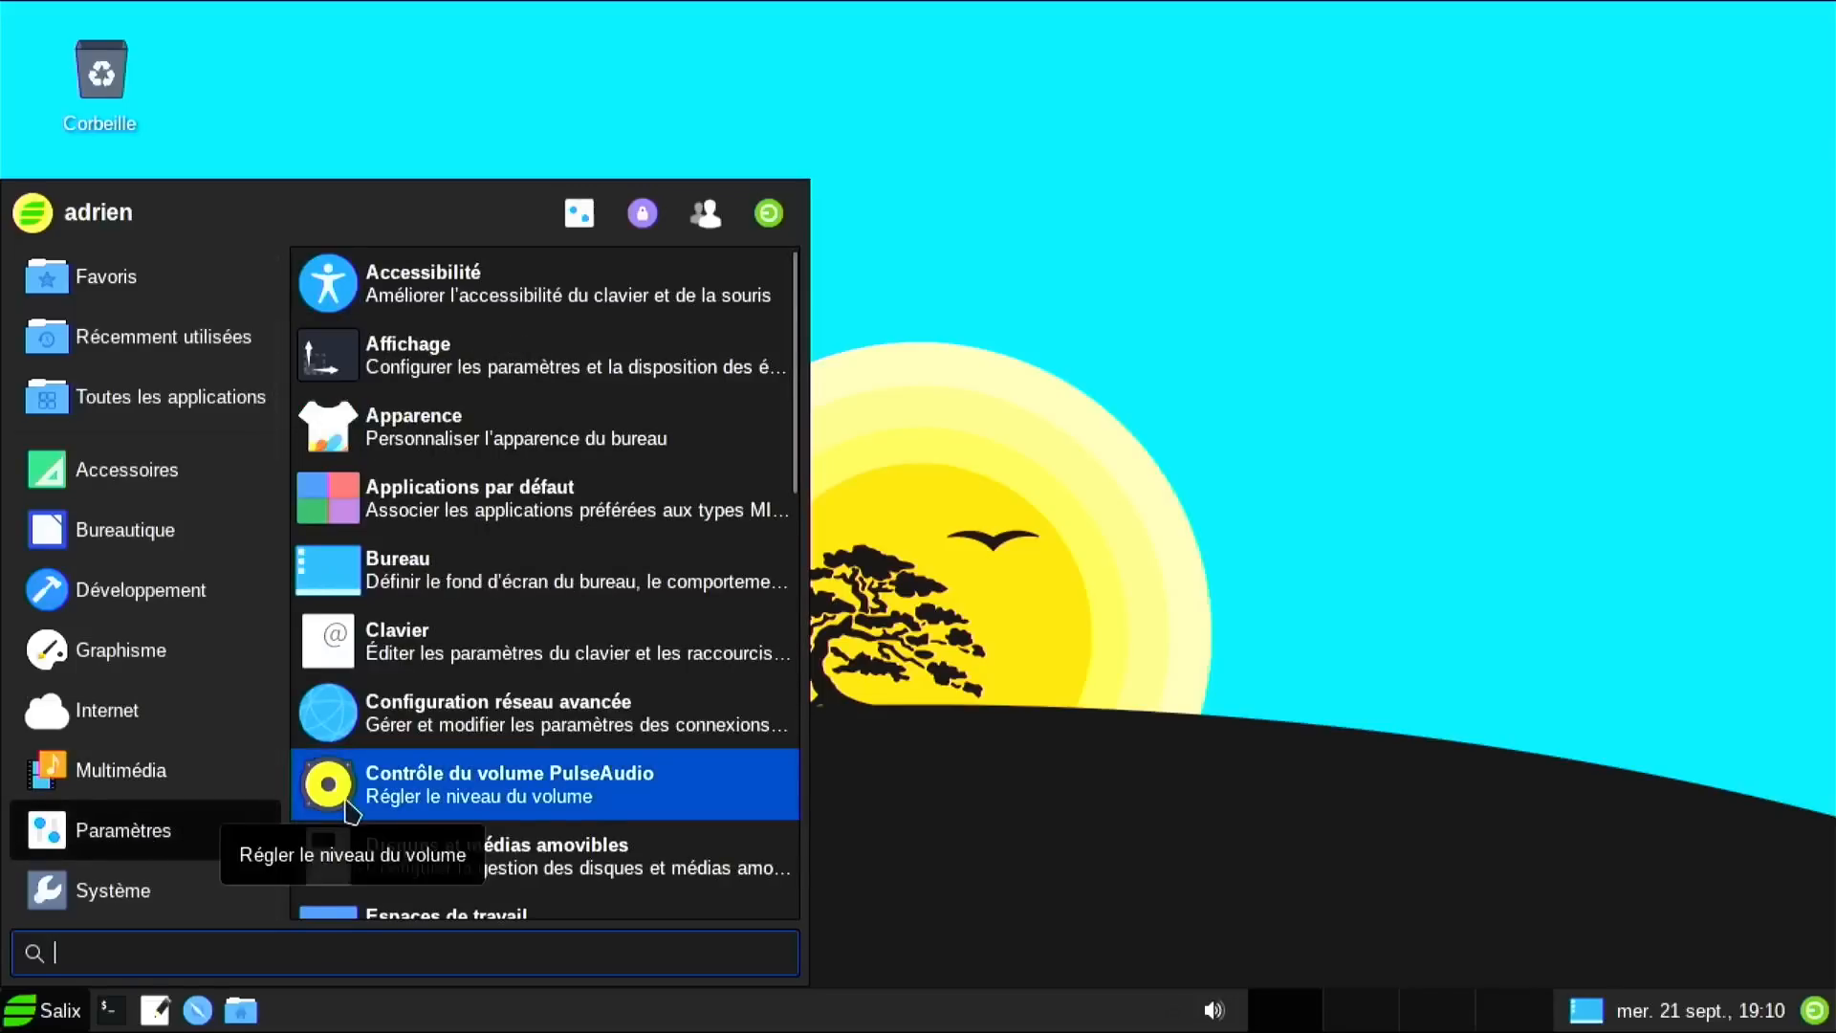
mouse_move(143, 892)
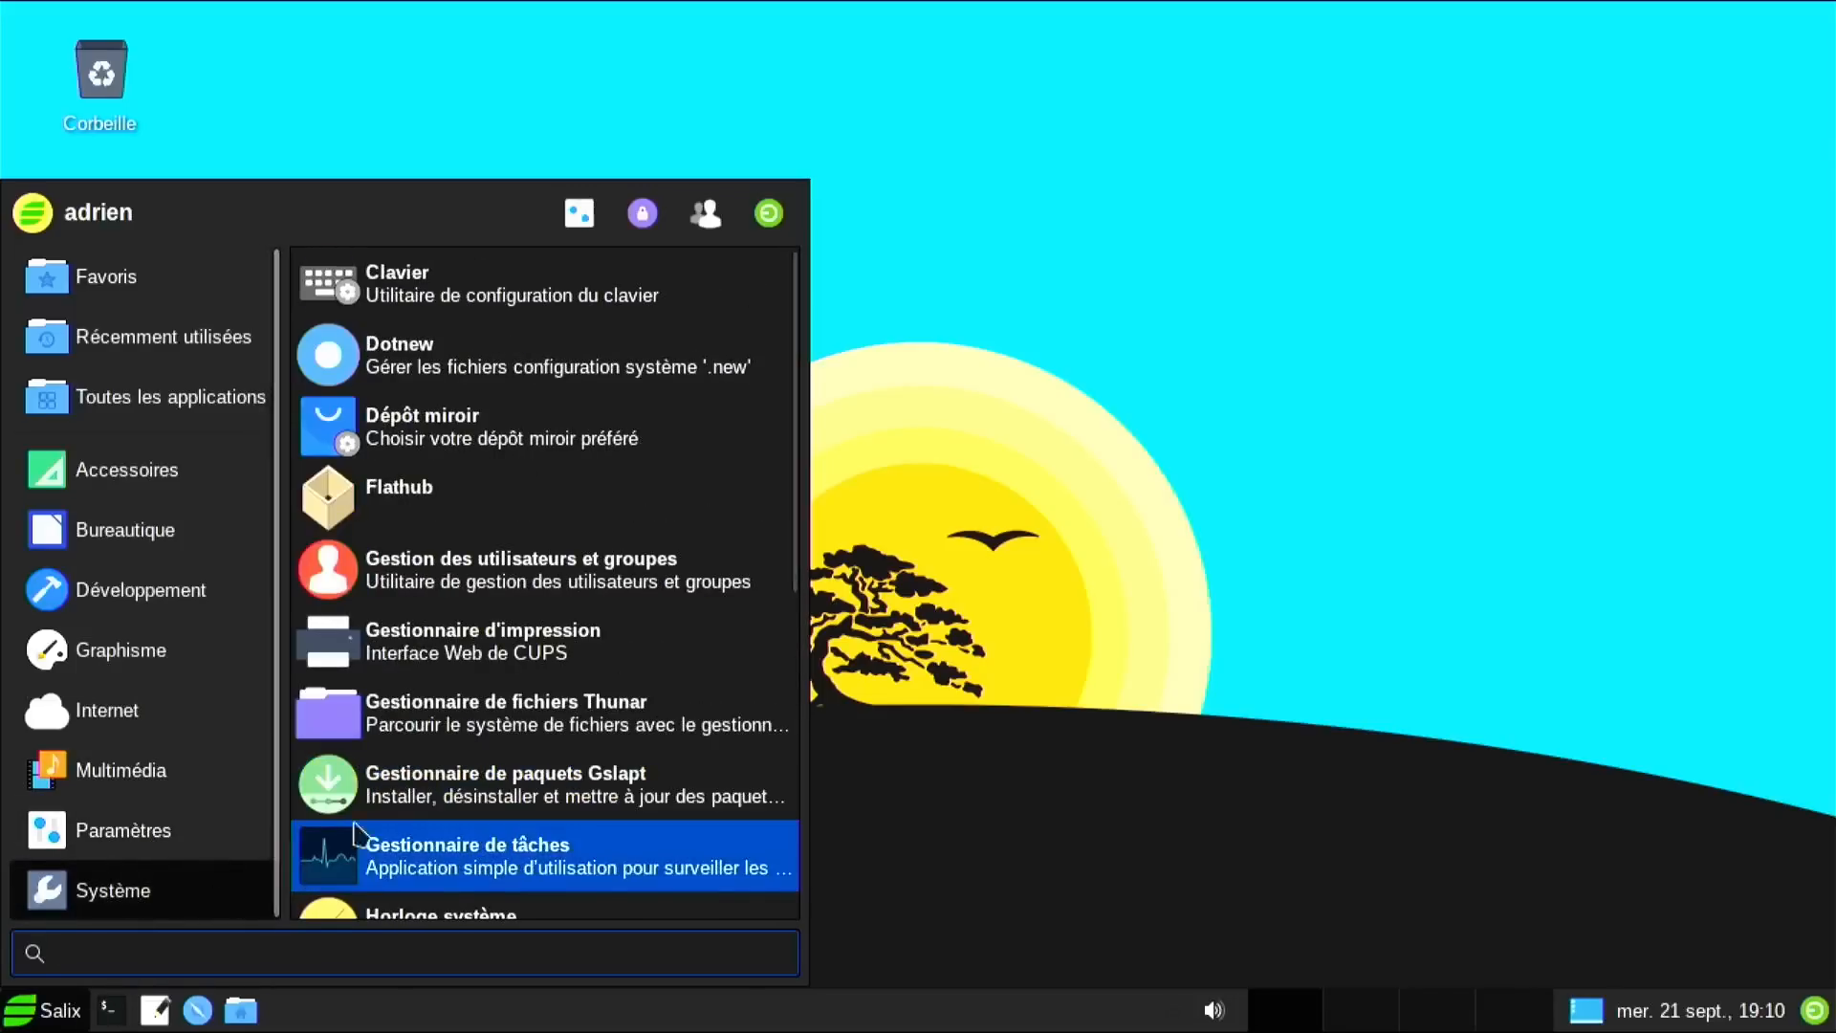
left_click(382, 796)
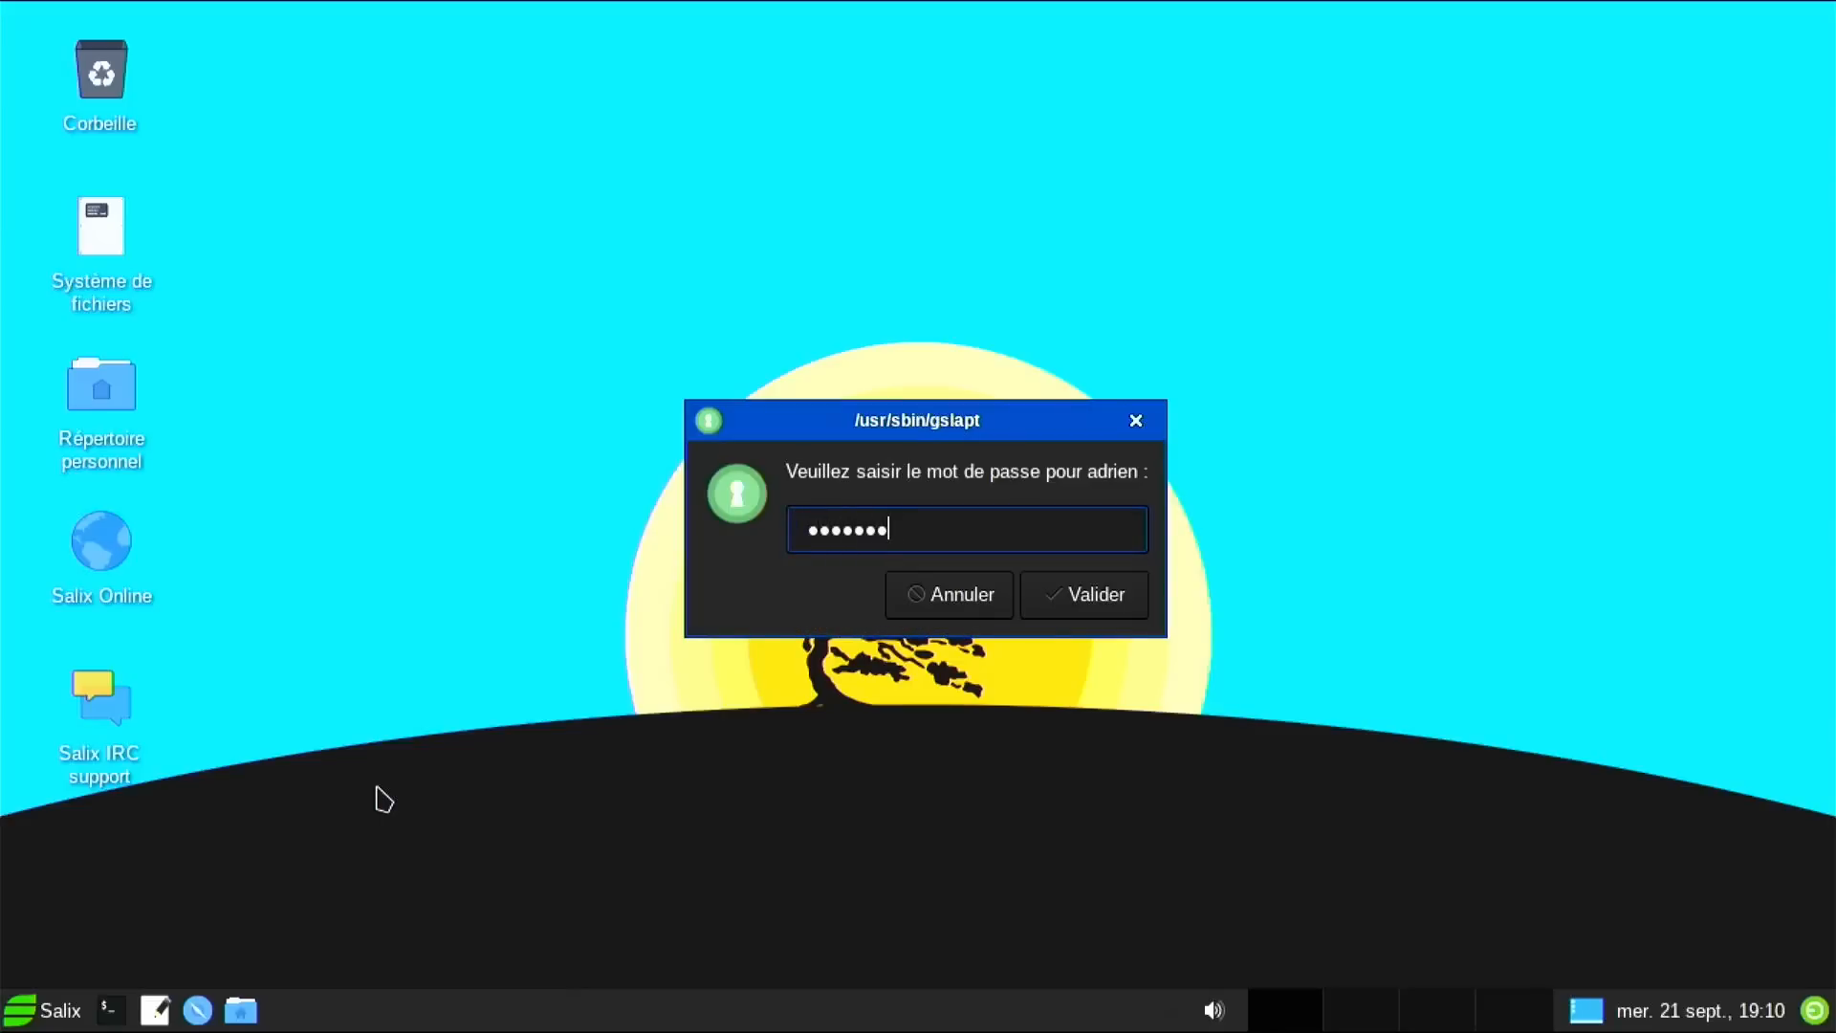
key("Return")
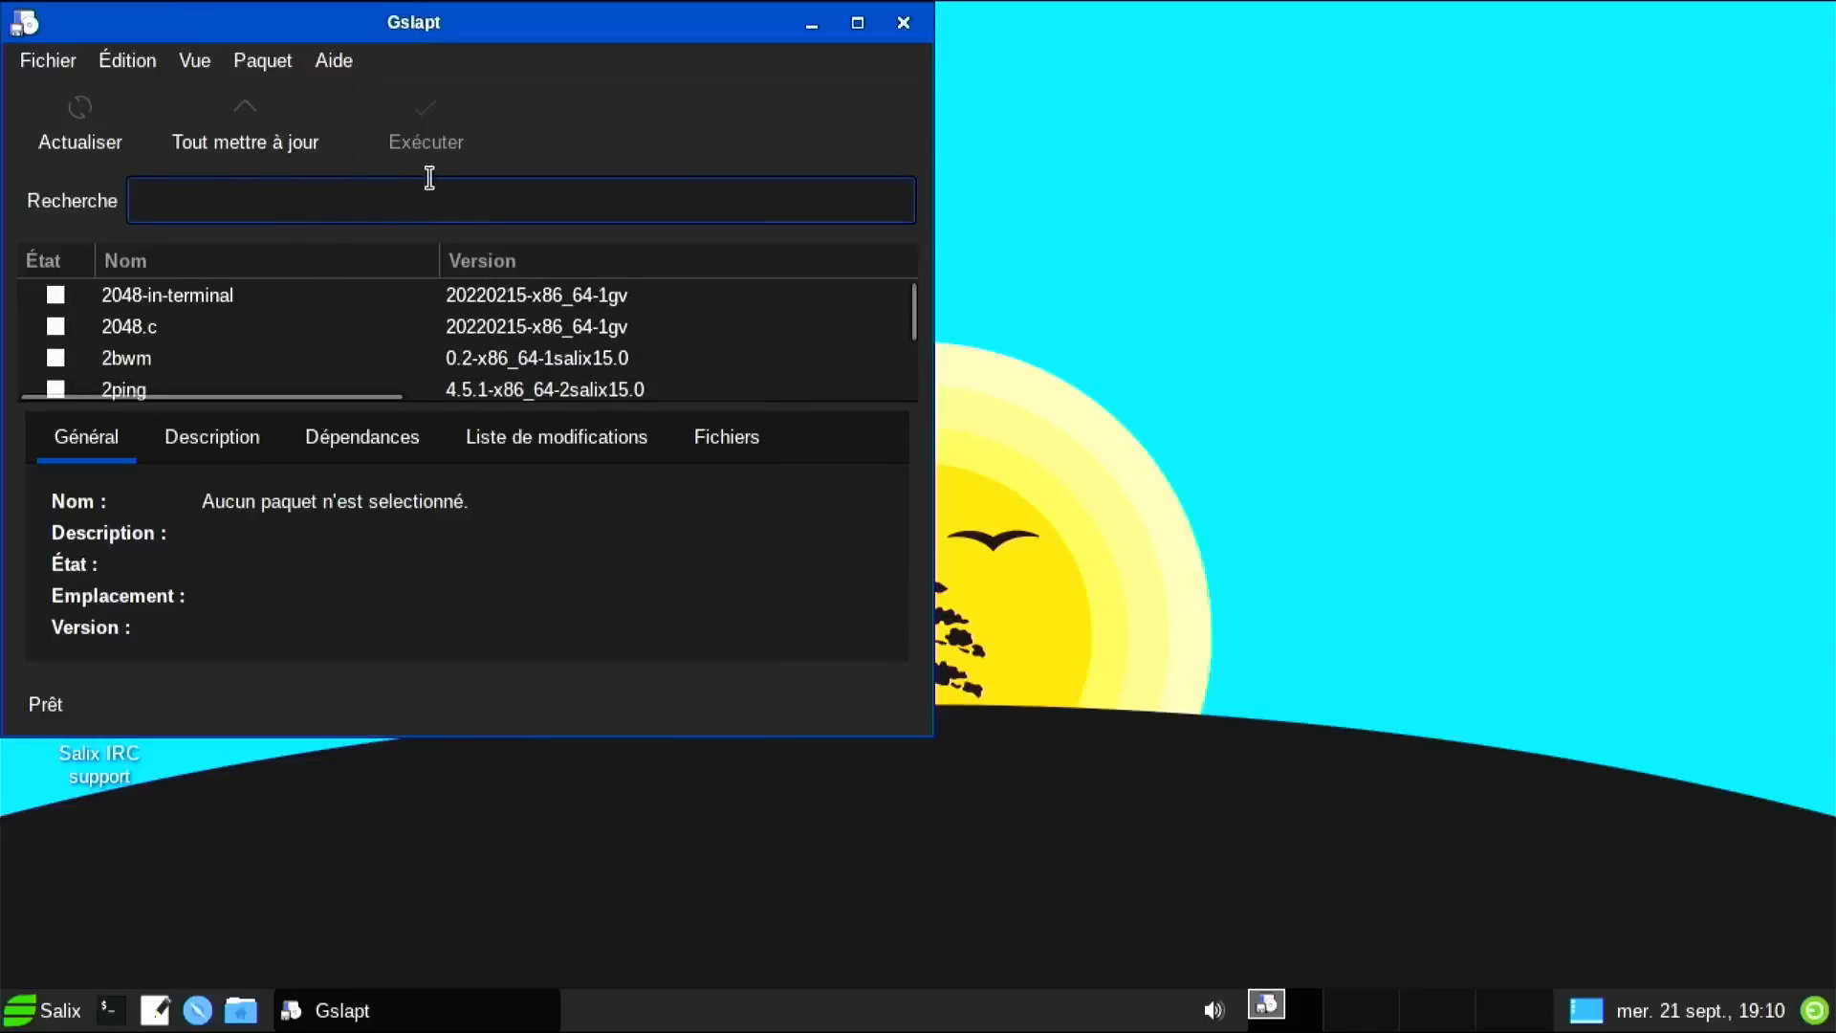
double_click(418, 29)
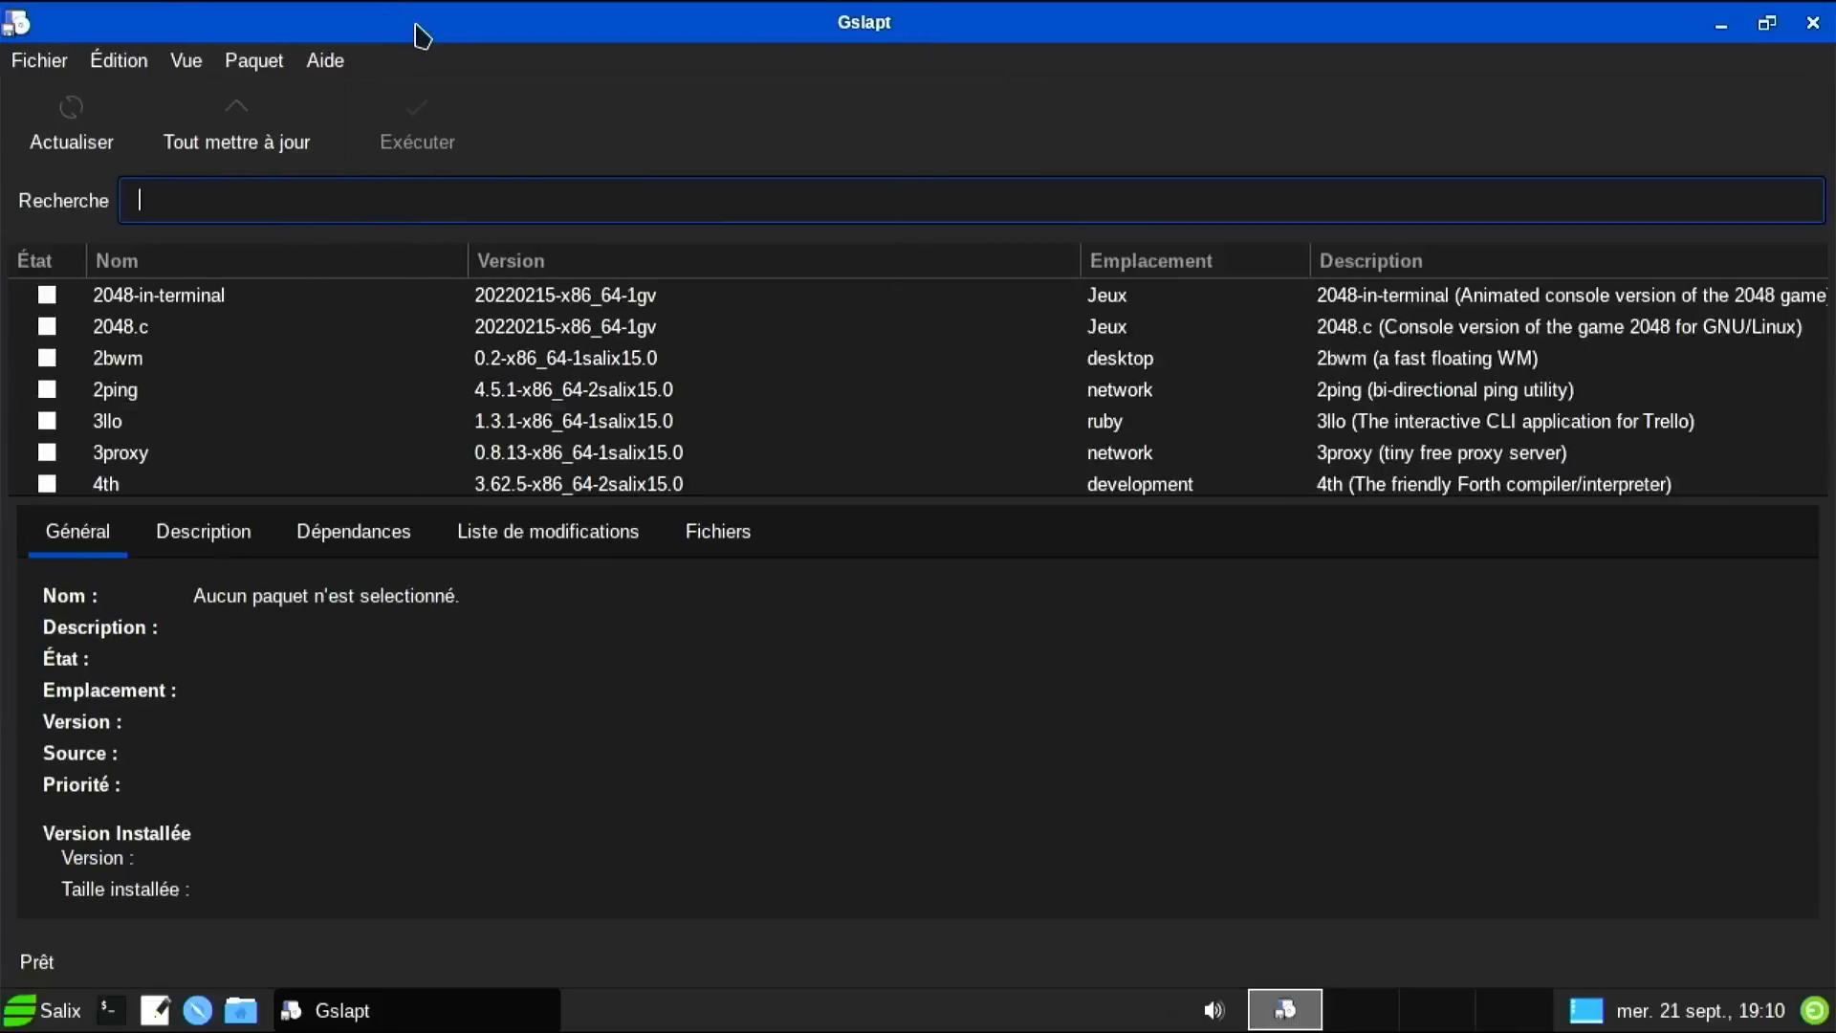
Search htop and inxi, mark inxi for installation, and apply the change.
type("htop")
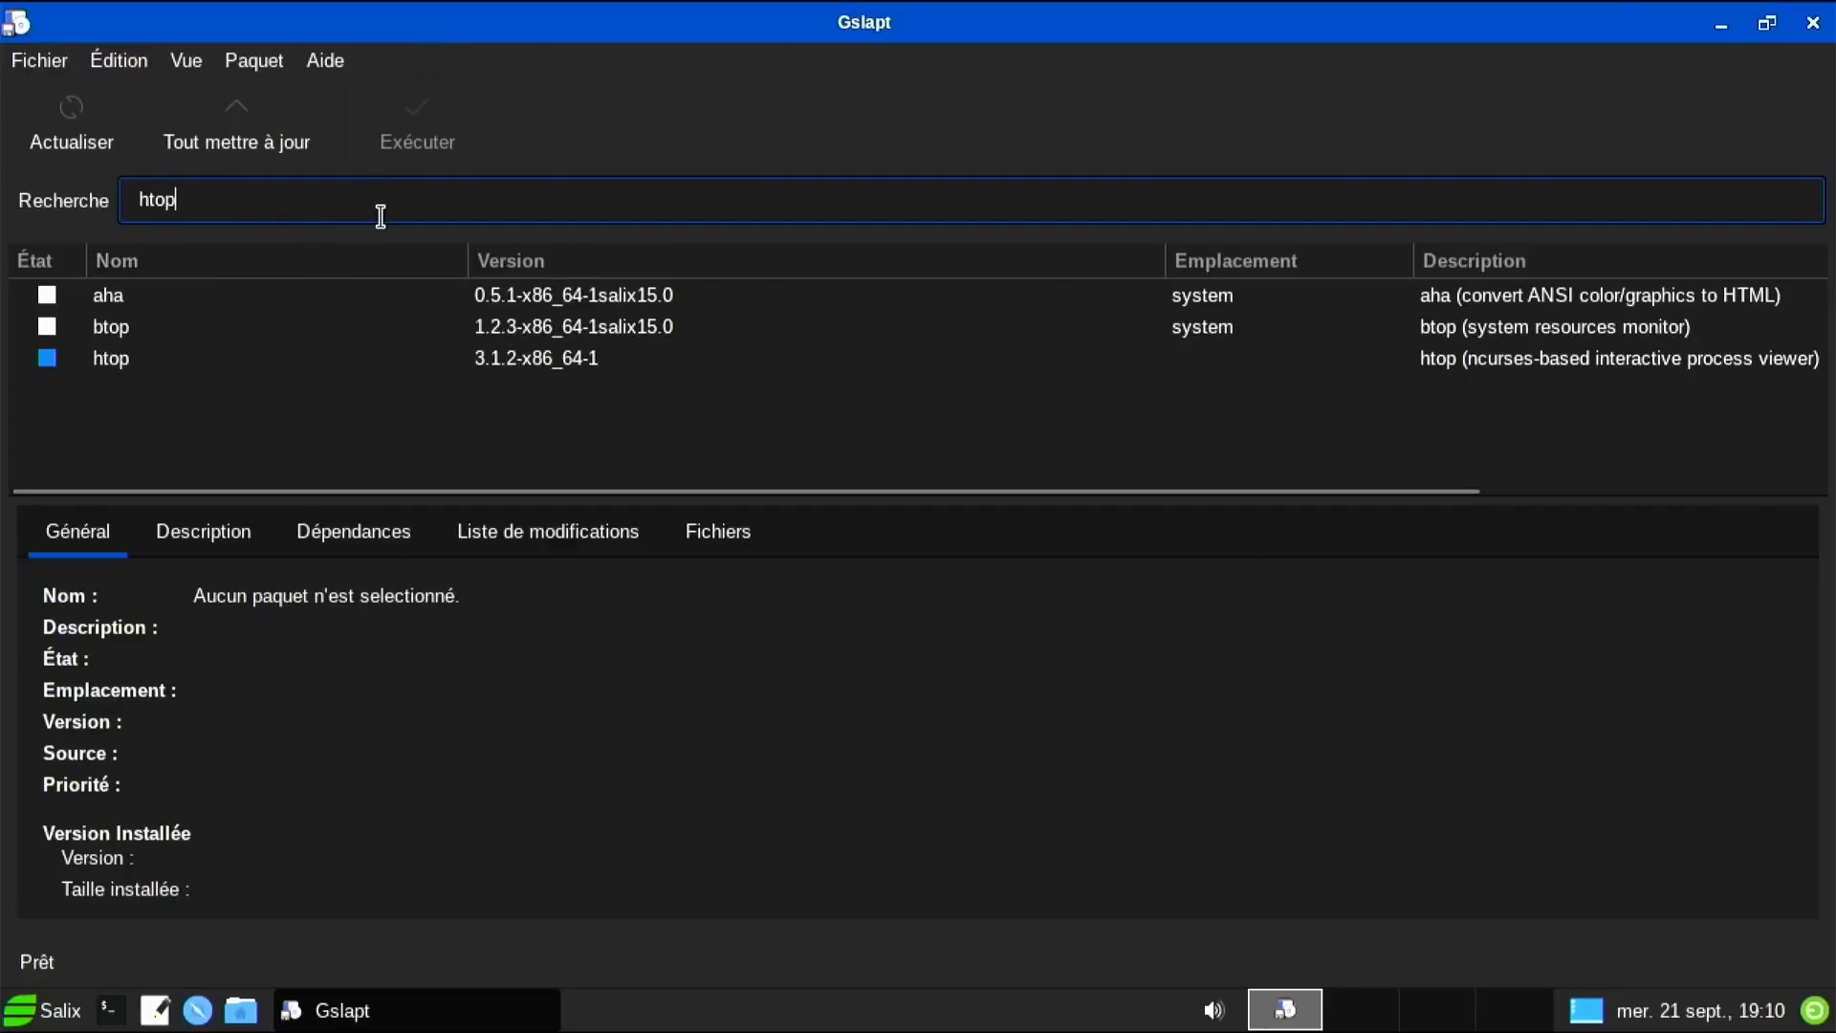
left_click_drag(181, 196, 123, 194)
key("BackSpace")
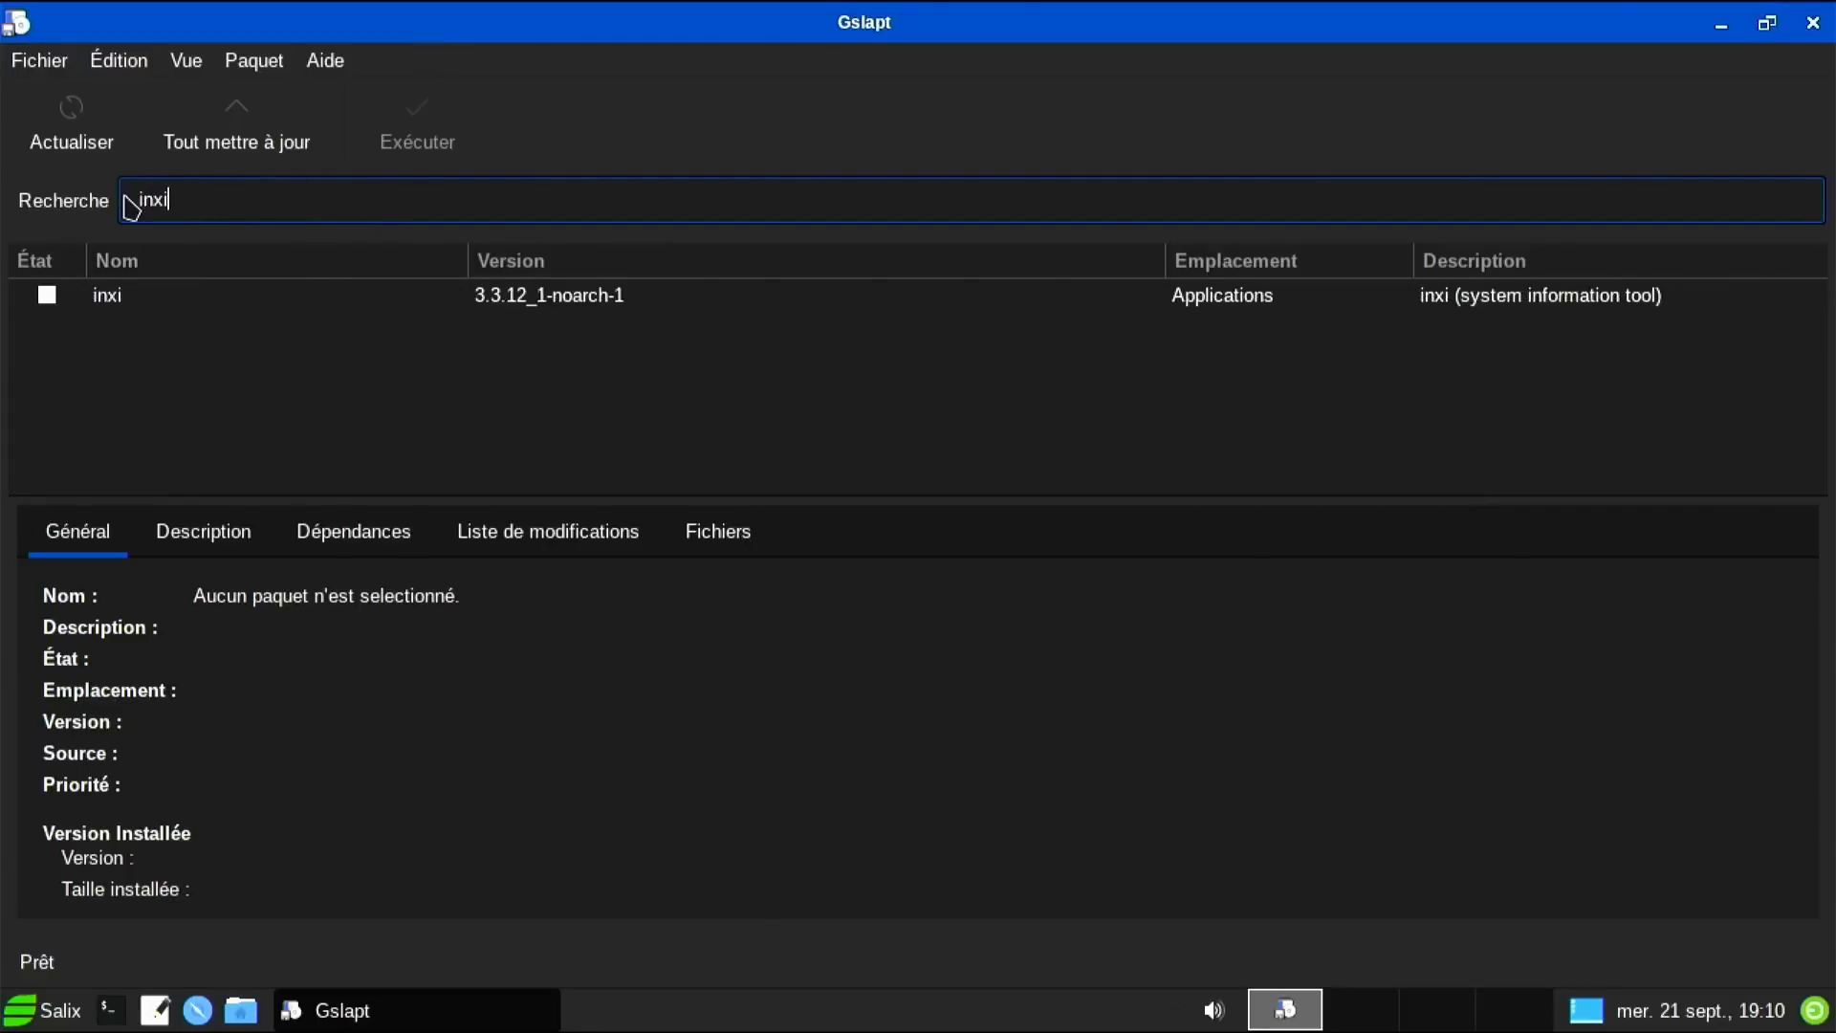
right_click(50, 300)
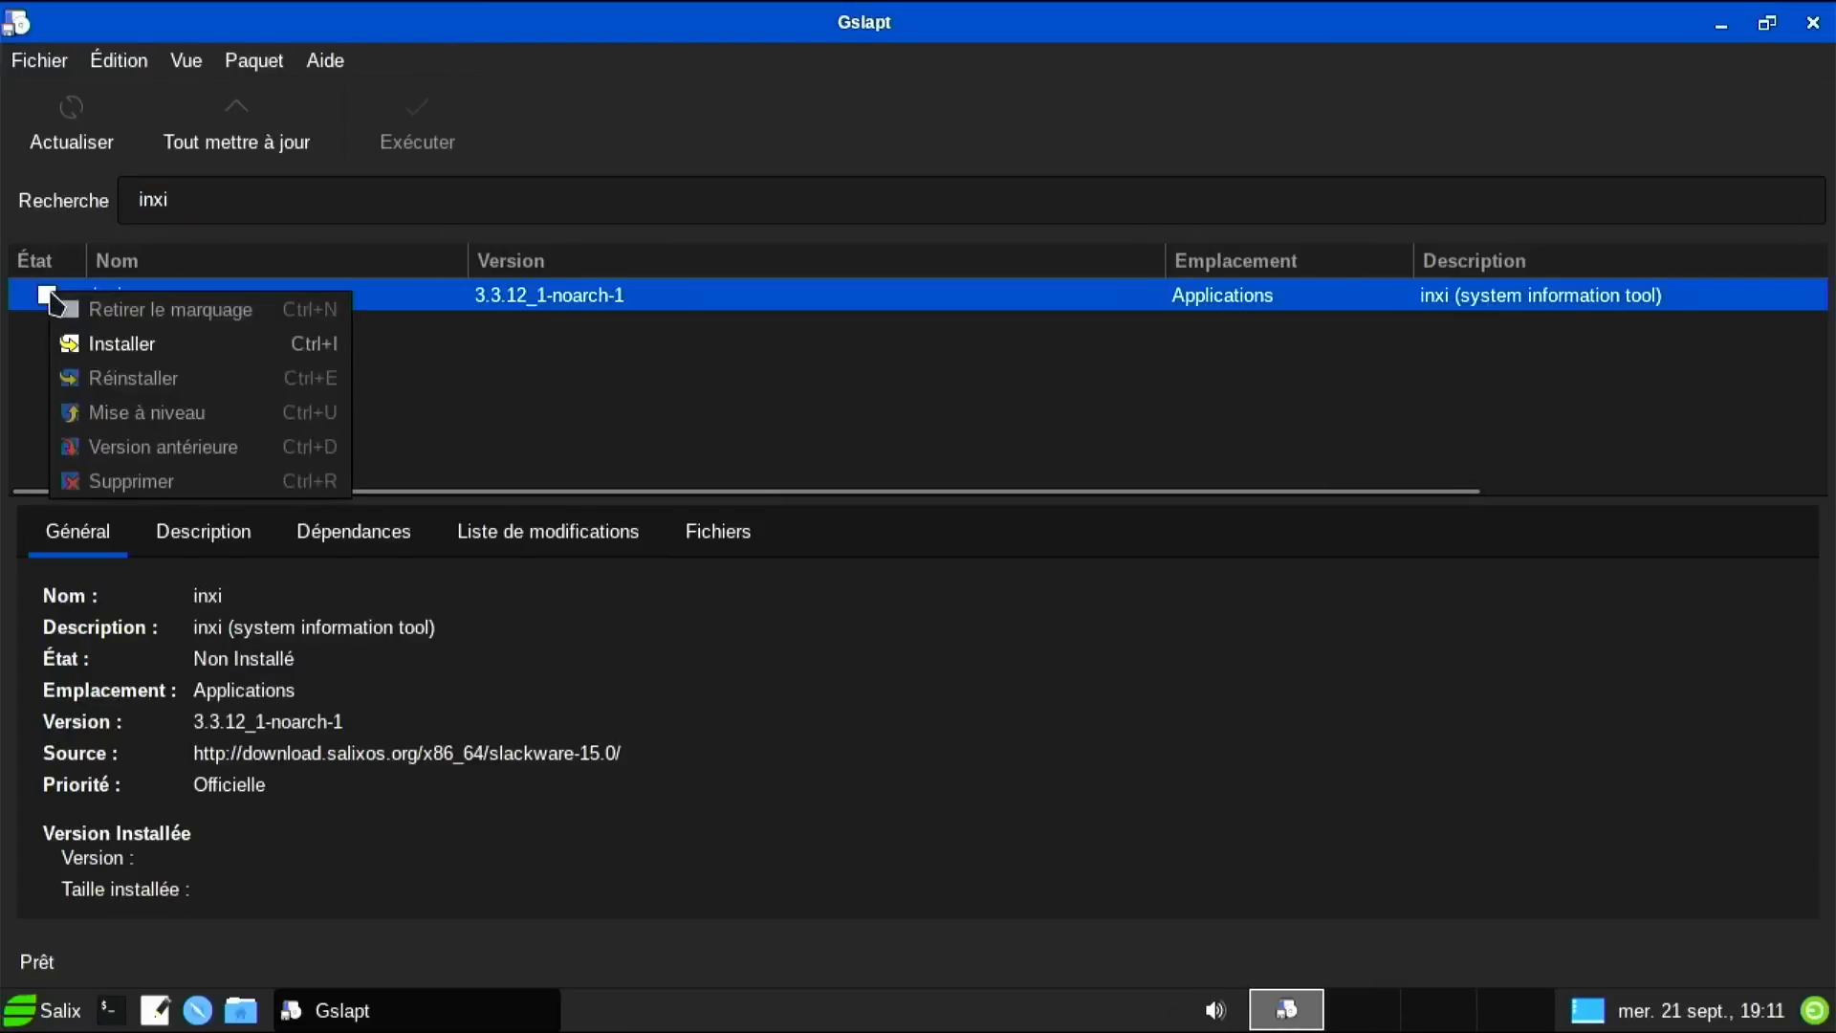
left_click(79, 345)
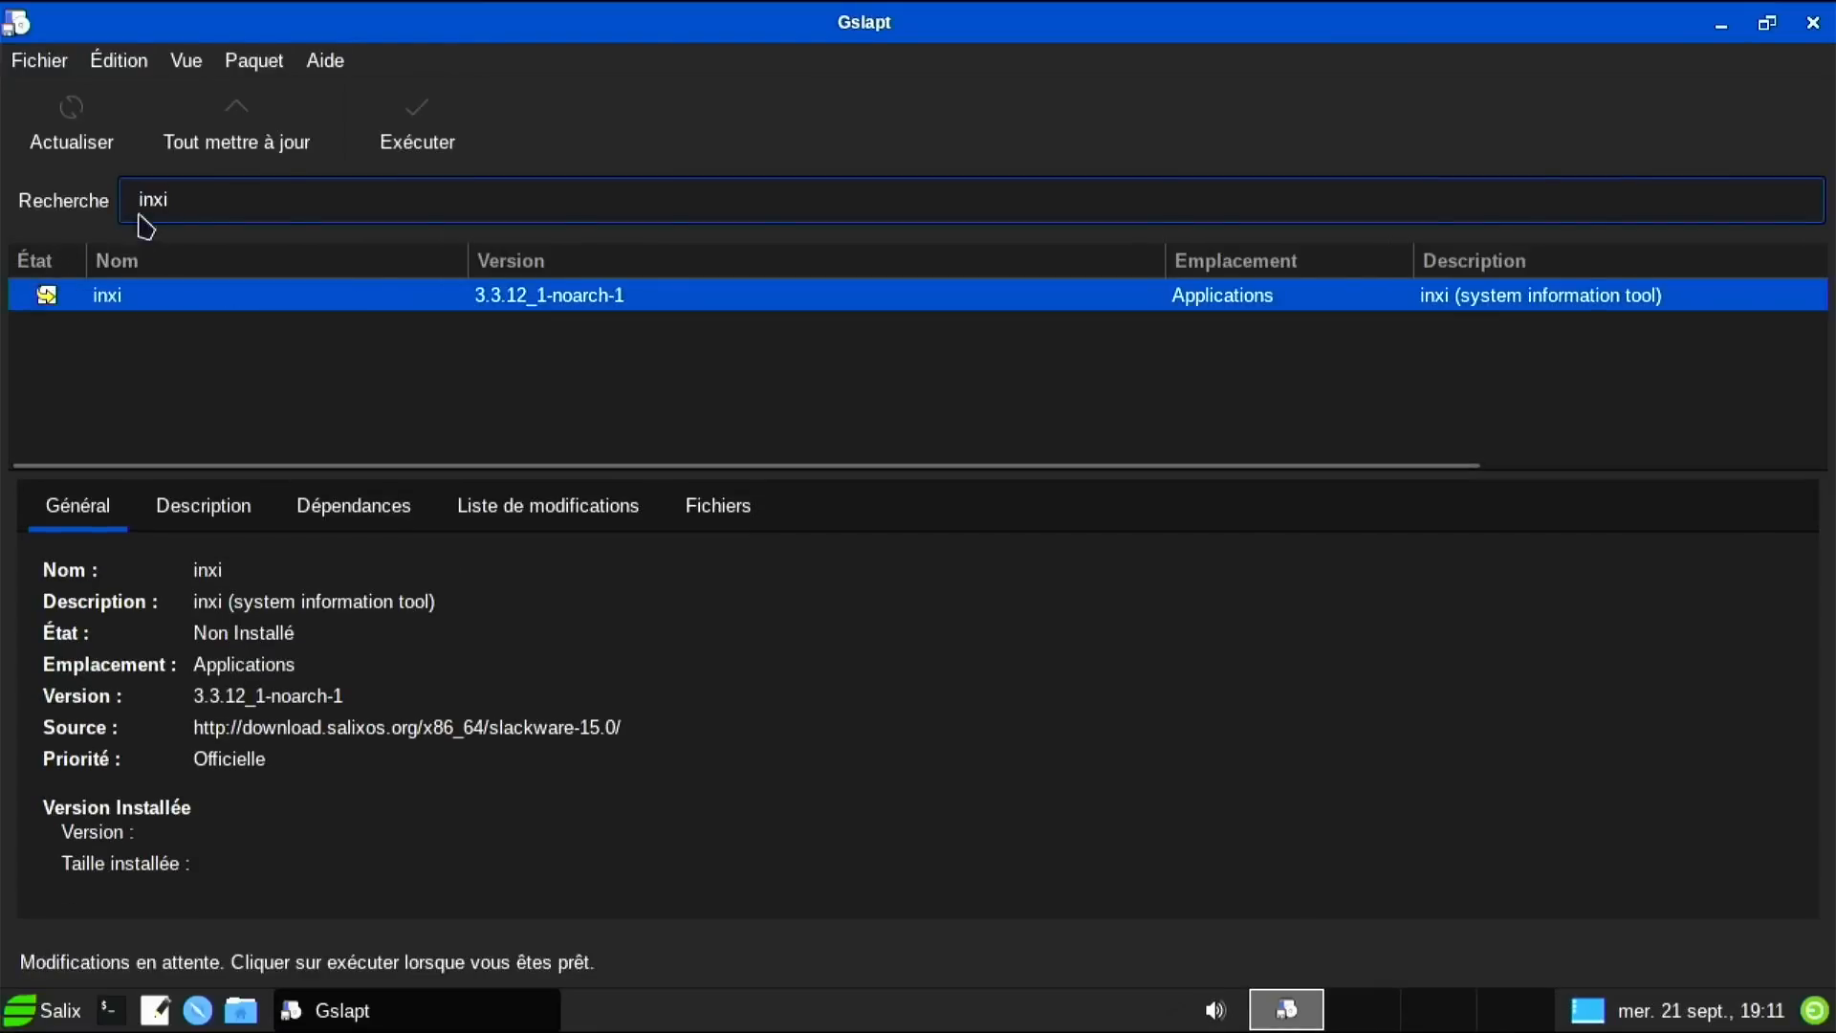
left_click(409, 129)
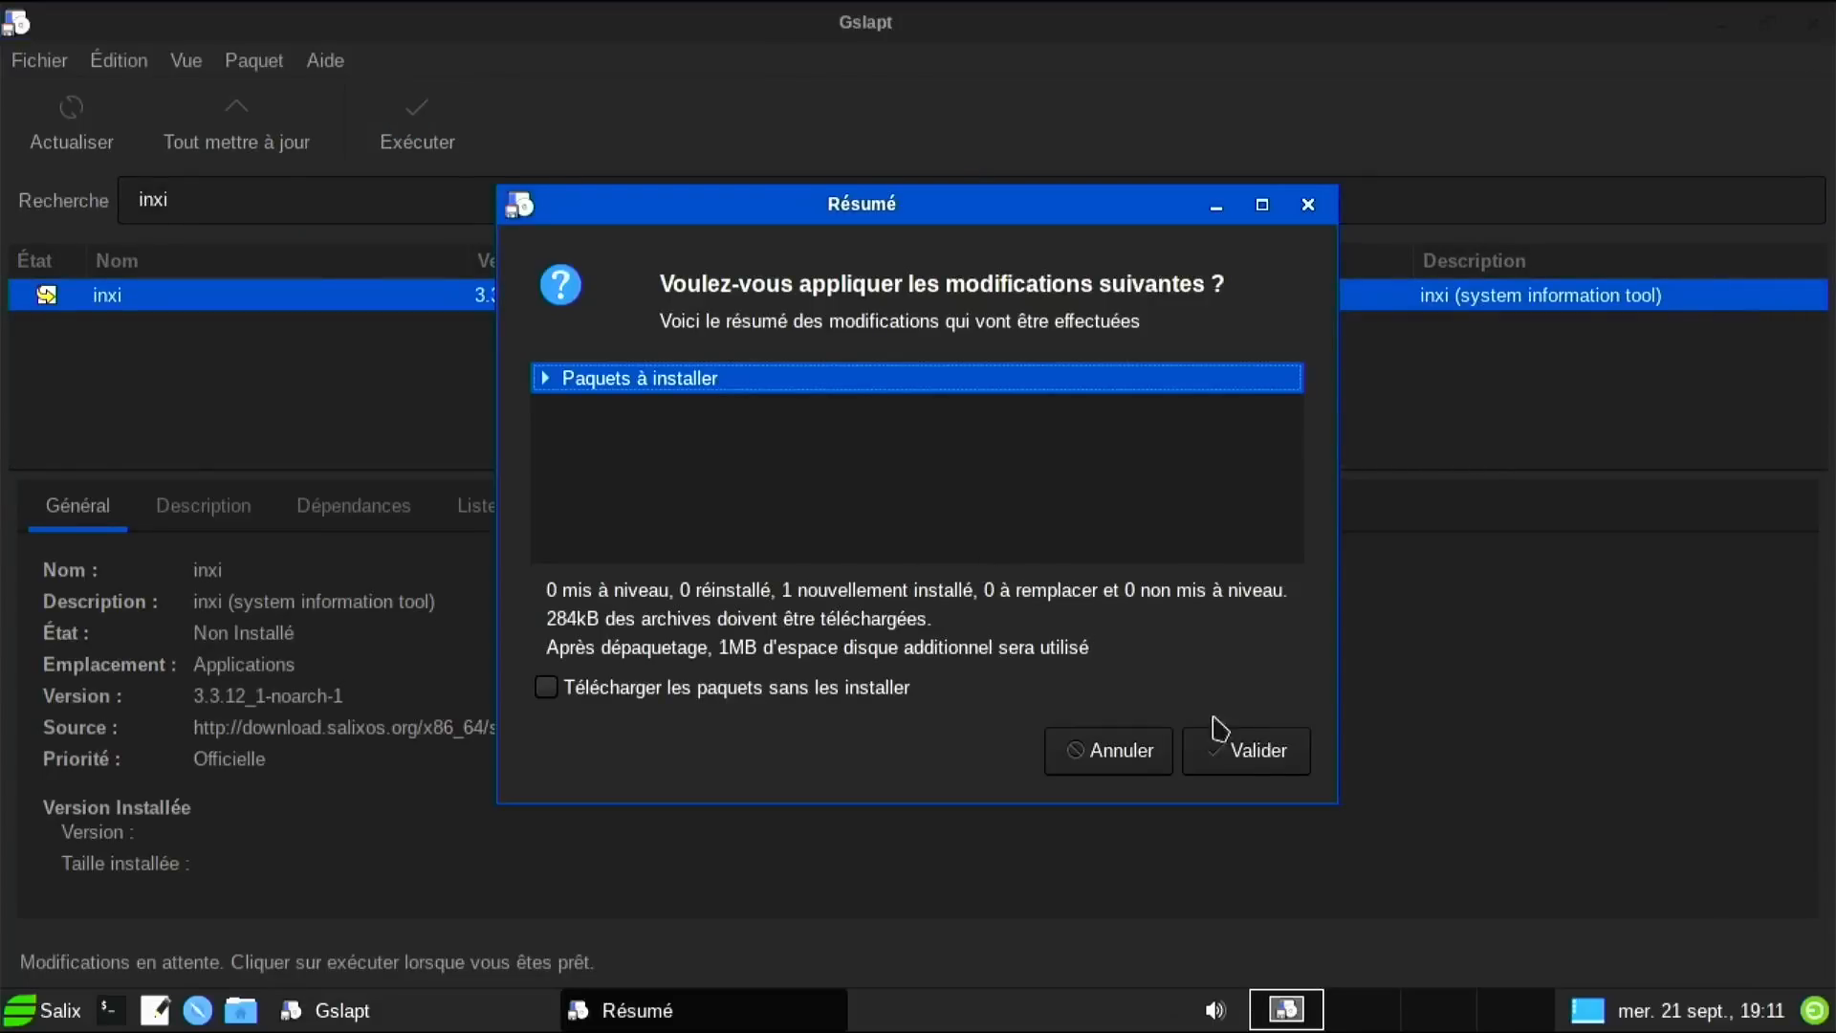
left_click(1295, 751)
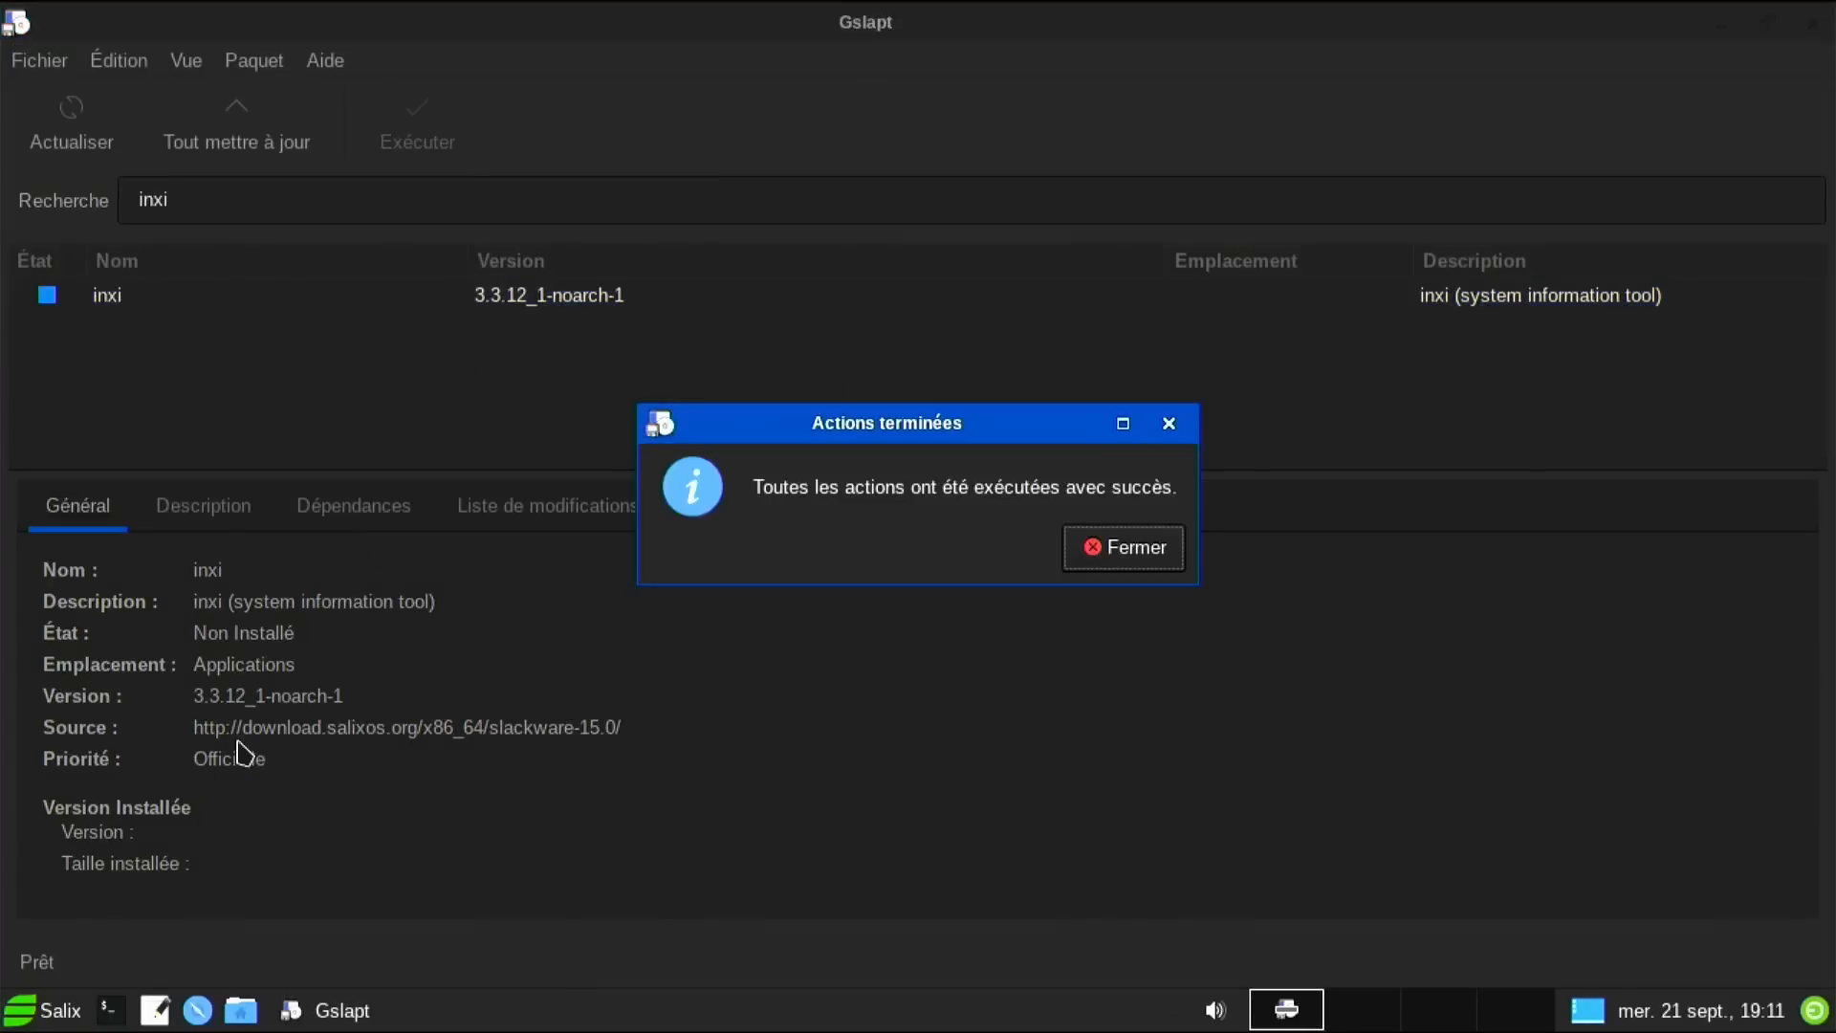
Dismiss the completion notice and mark the parole package for removal.
left_click(84, 1020)
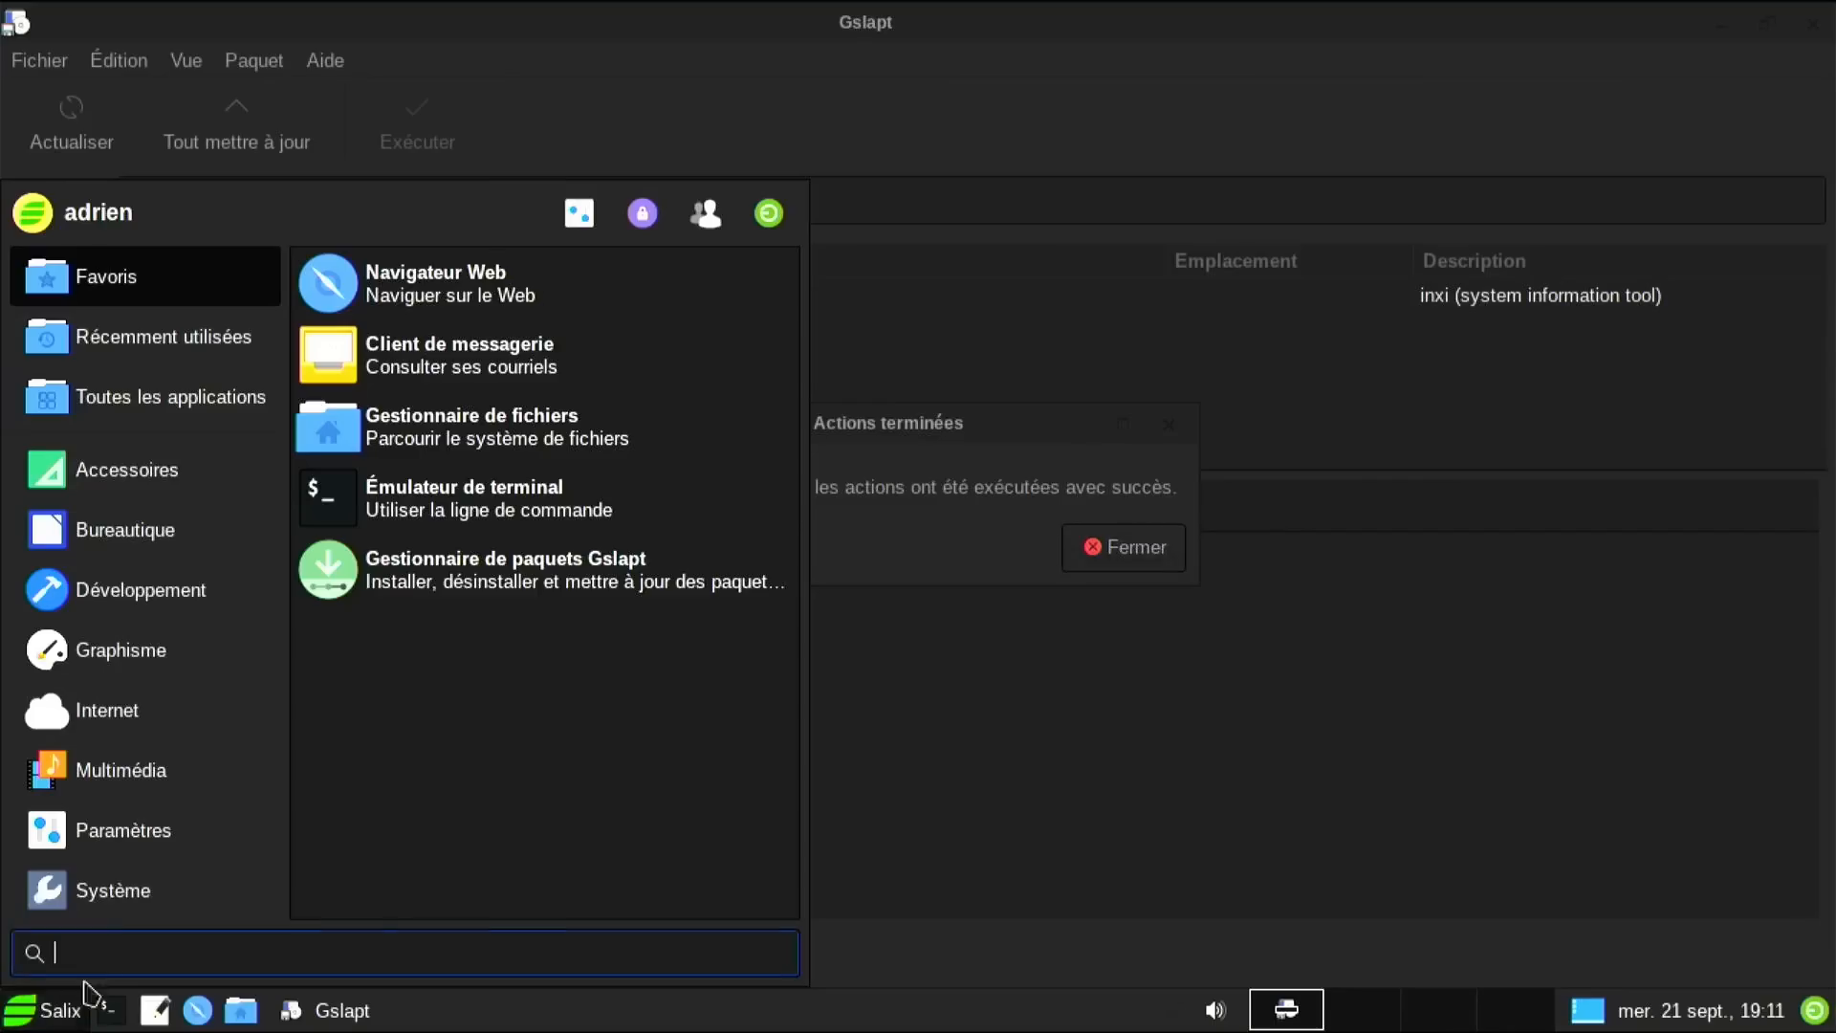
mouse_move(152, 798)
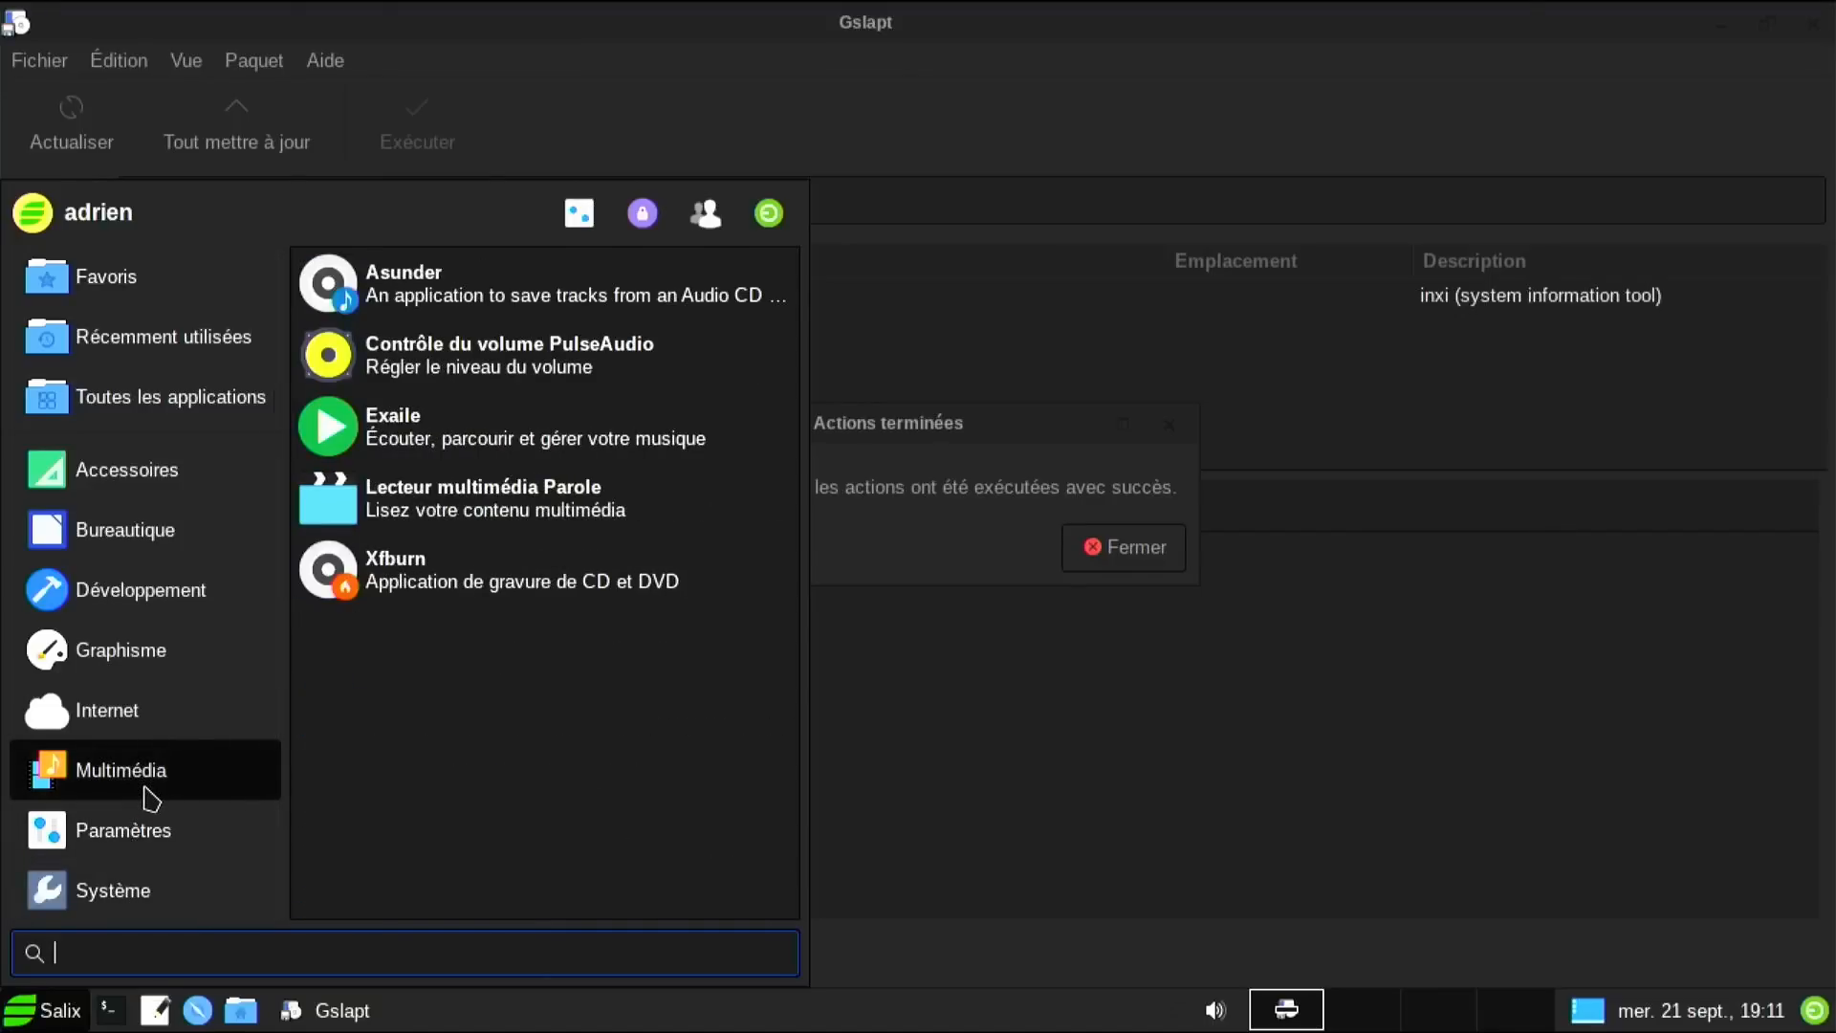
left_click(1157, 549)
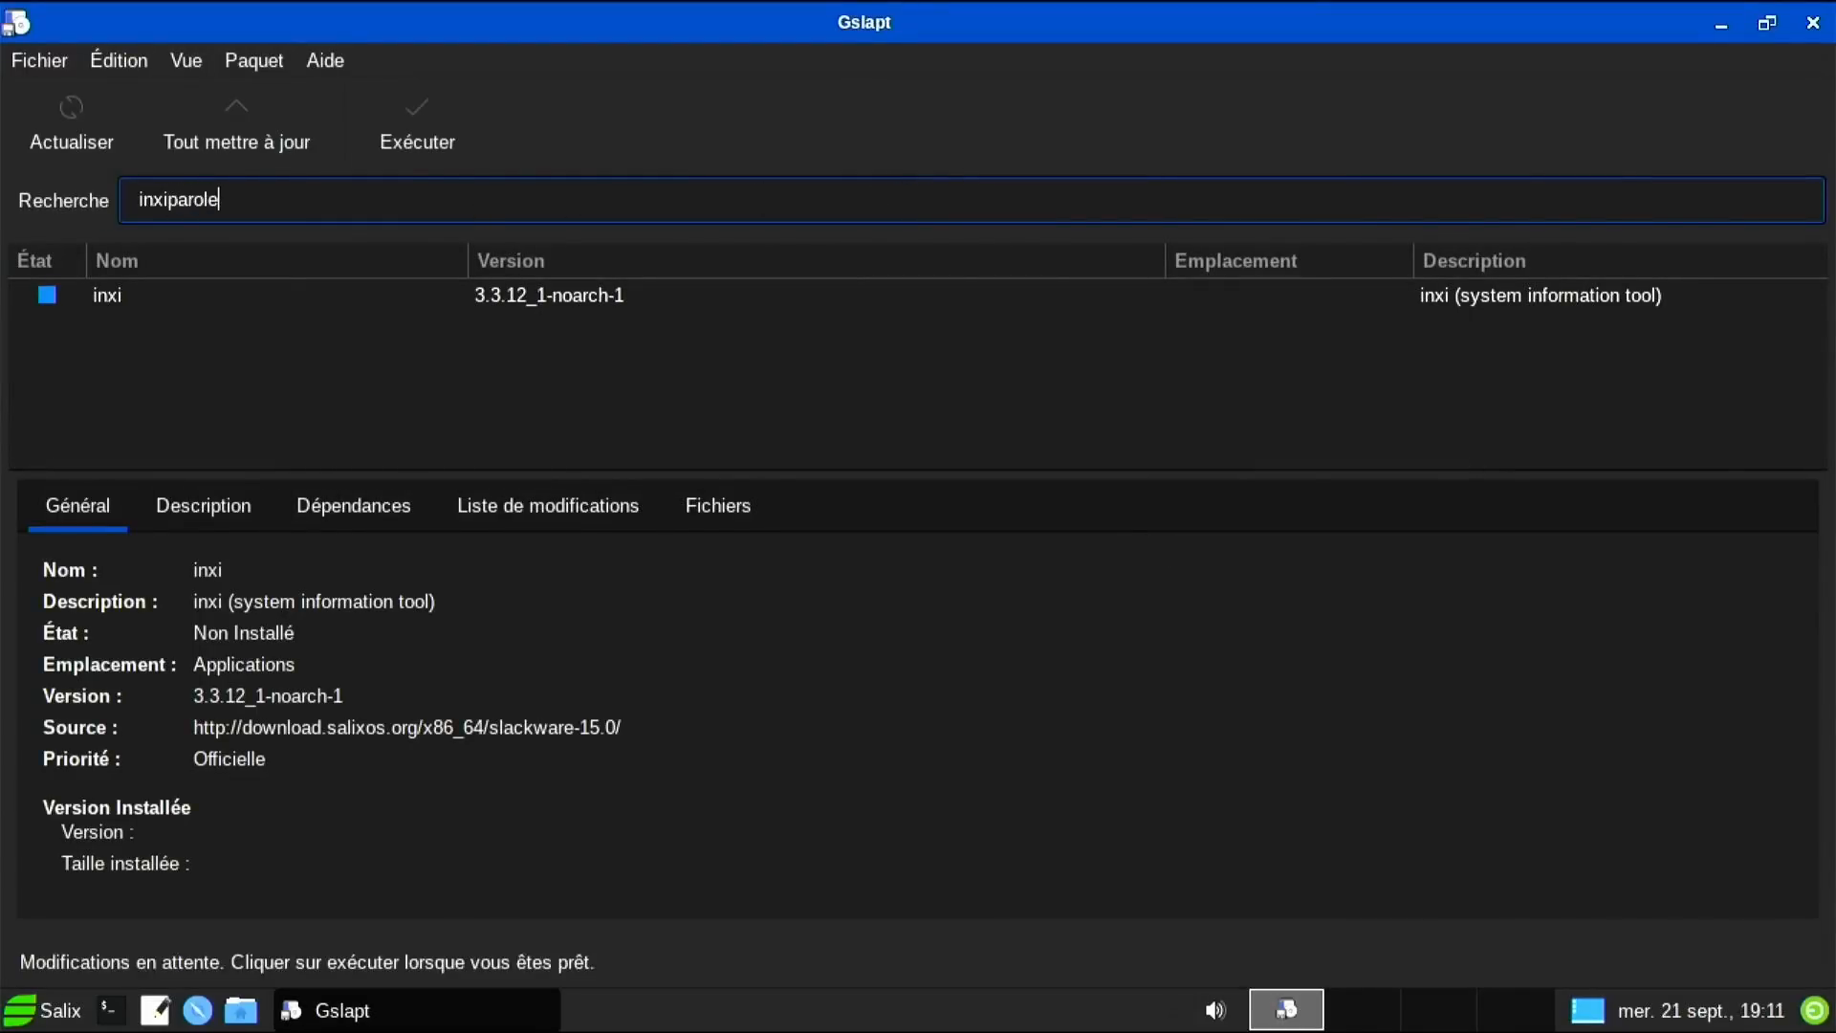
key("BackSpace")
key("BackSpace")
key("BackSpace")
key("BackSpace")
key("BackSpace")
key("BackSpace")
key("BackSpace")
key("BackSpace")
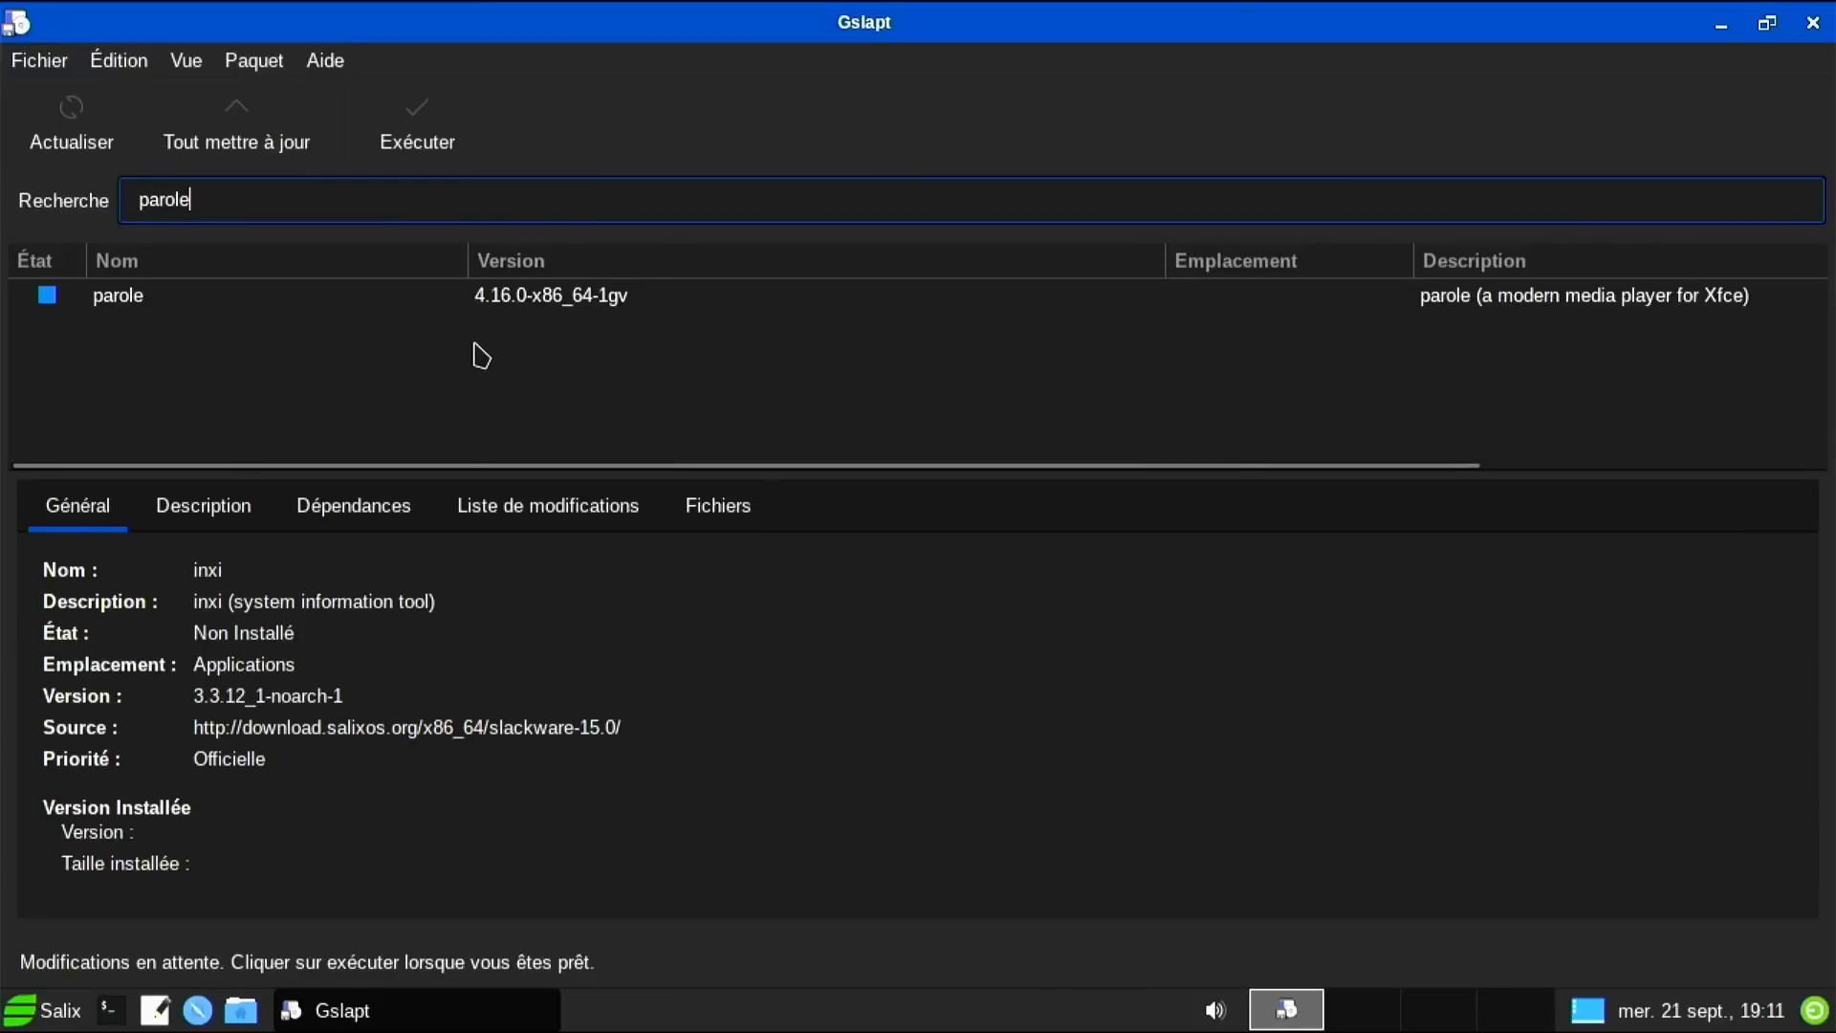
right_click(462, 303)
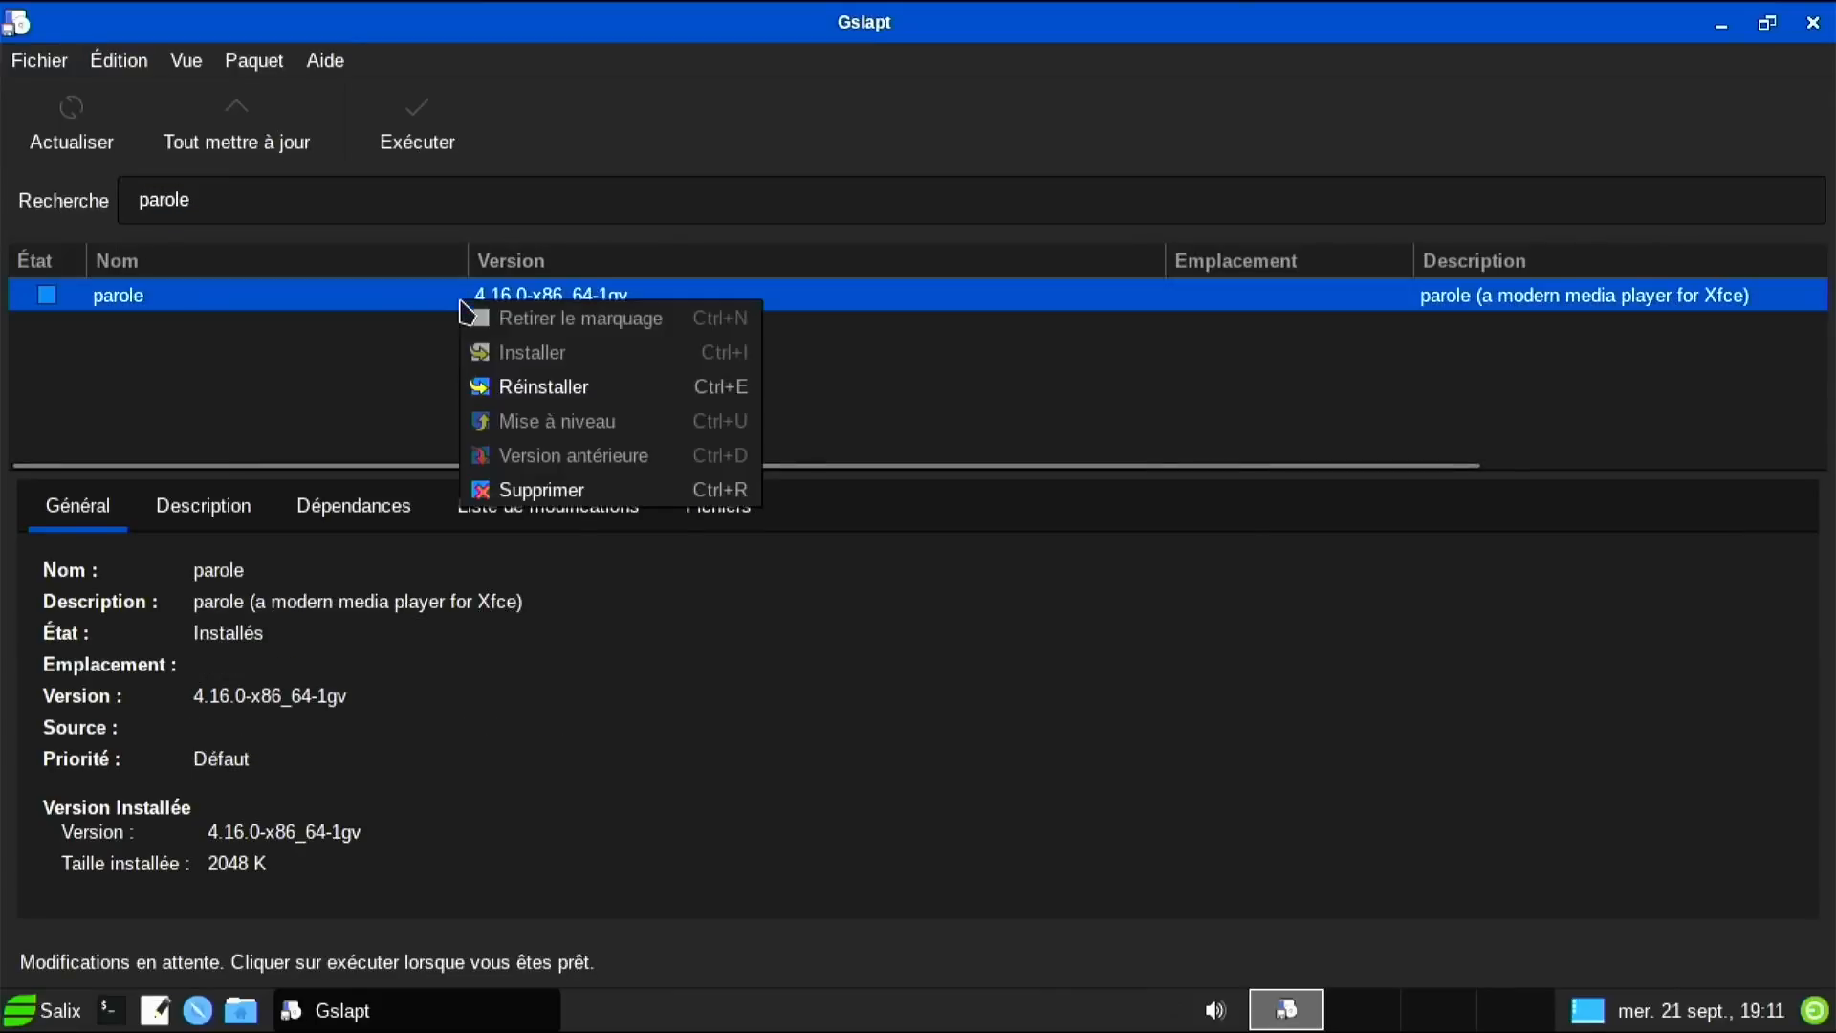
left_click(521, 492)
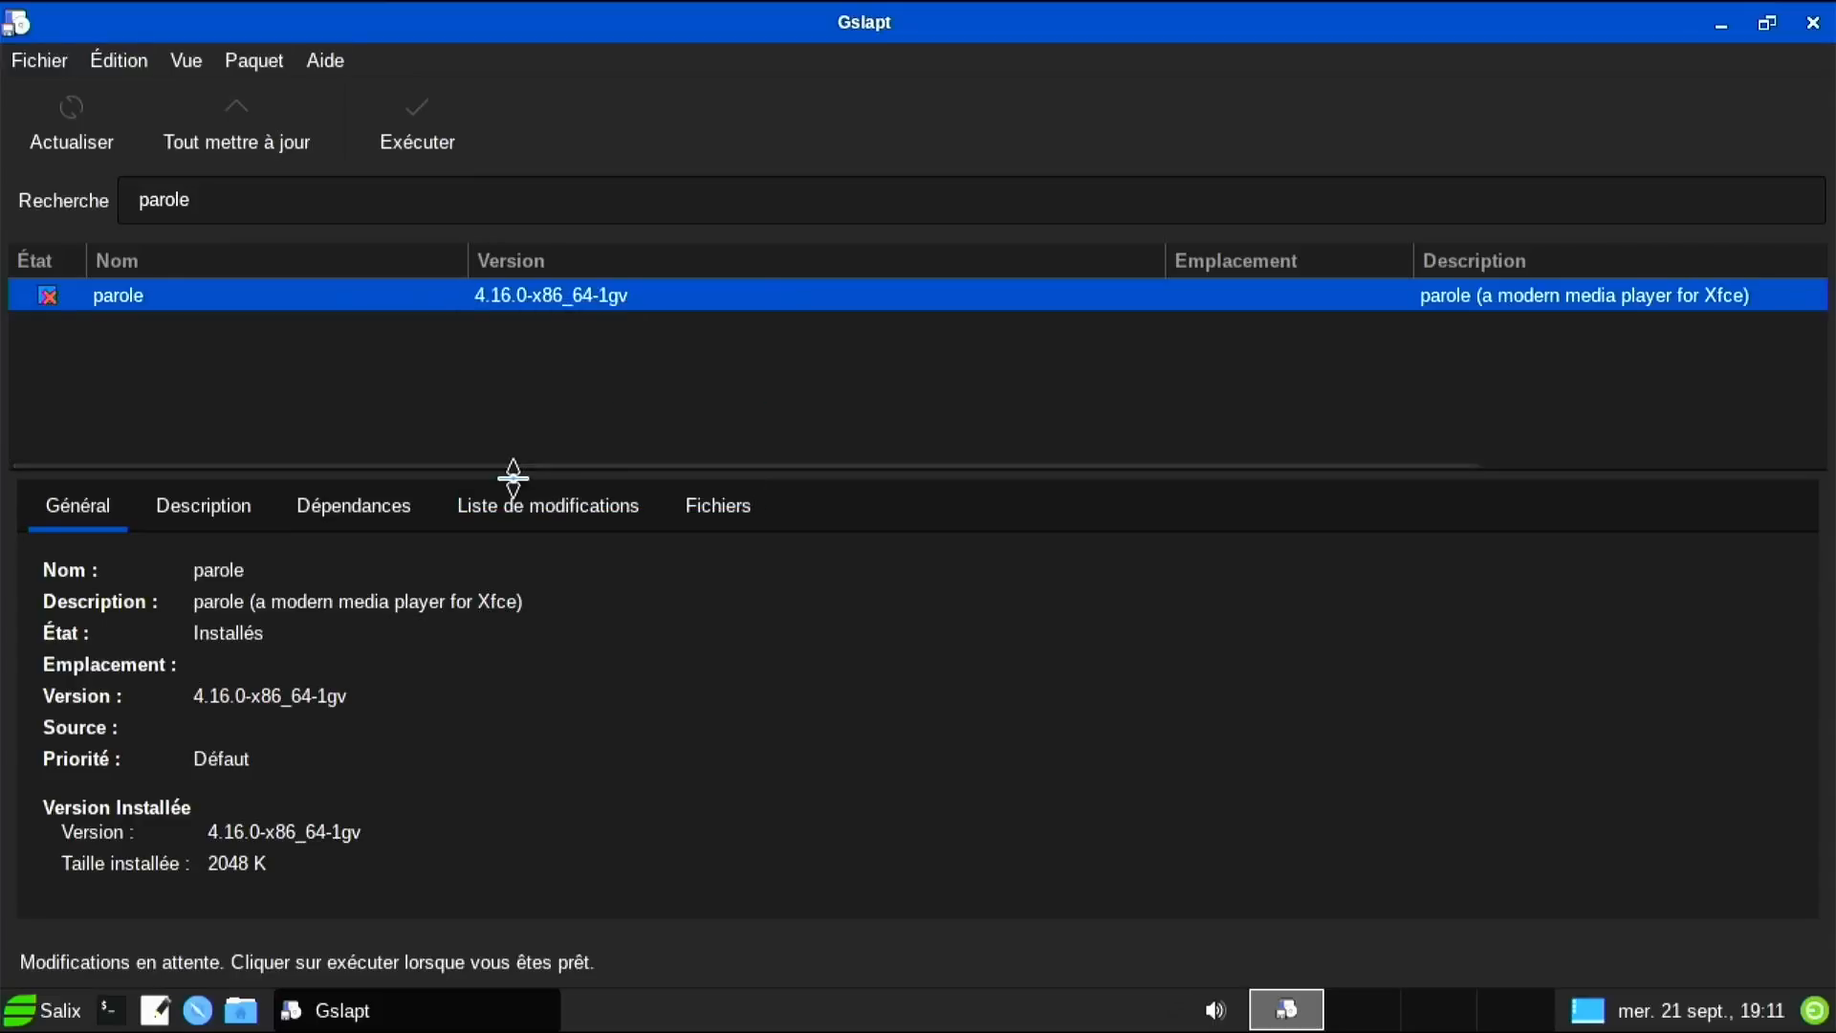
Search for exaile and inspect its actions without changing anything.
left_click(363, 198)
key("BackSpace")
key("BackSpace")
key("BackSpace")
key("BackSpace")
key("BackSpace")
key("BackSpace")
type("exail")
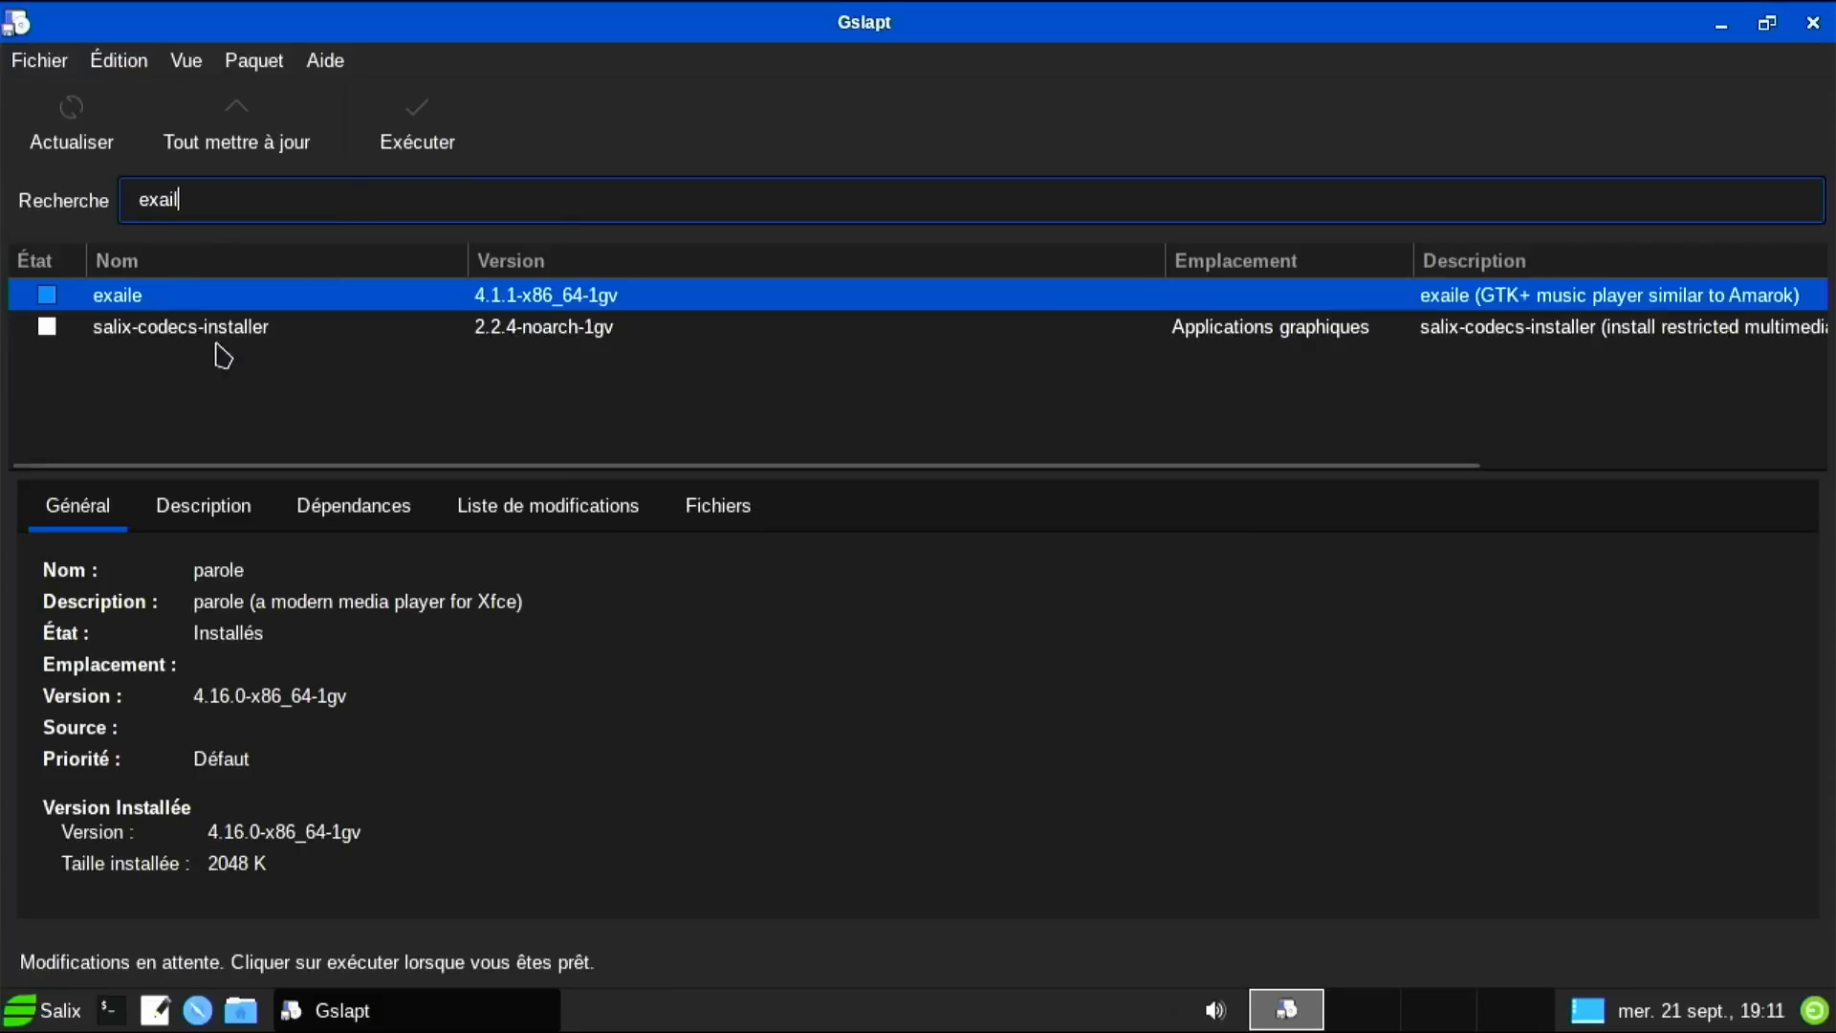
right_click(198, 303)
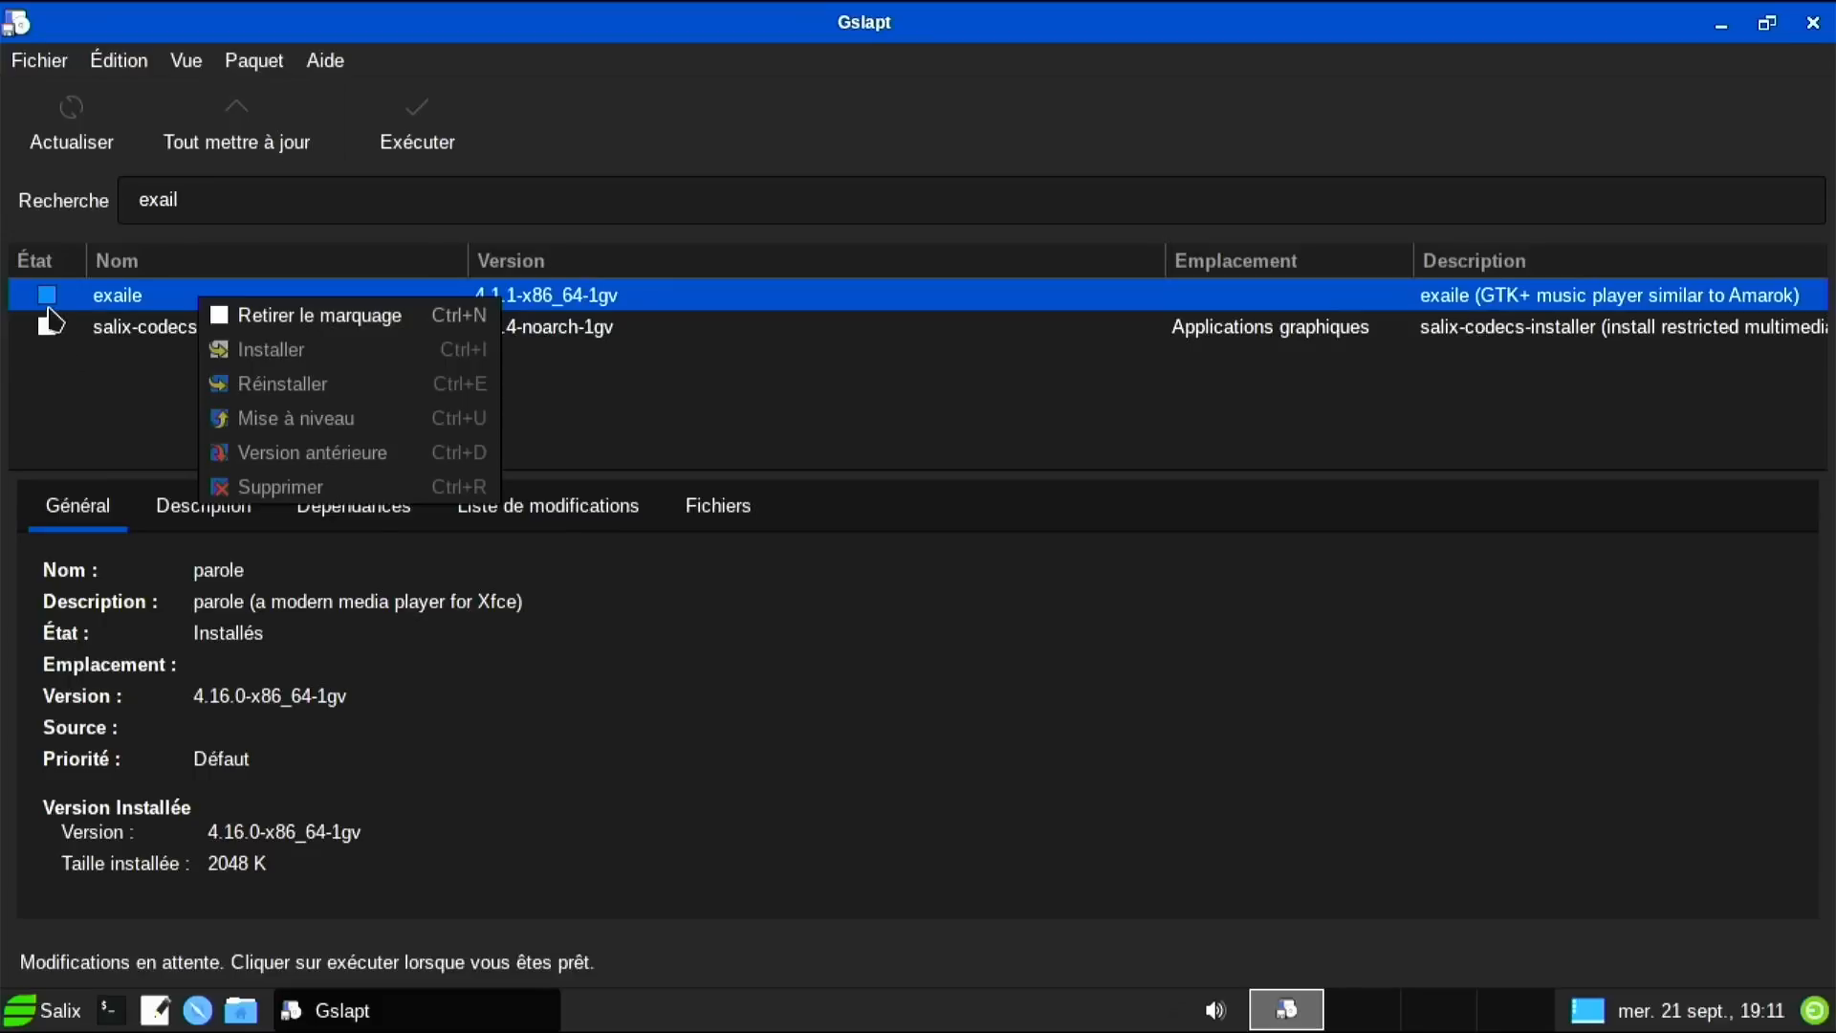
left_click(48, 304)
right_click(46, 294)
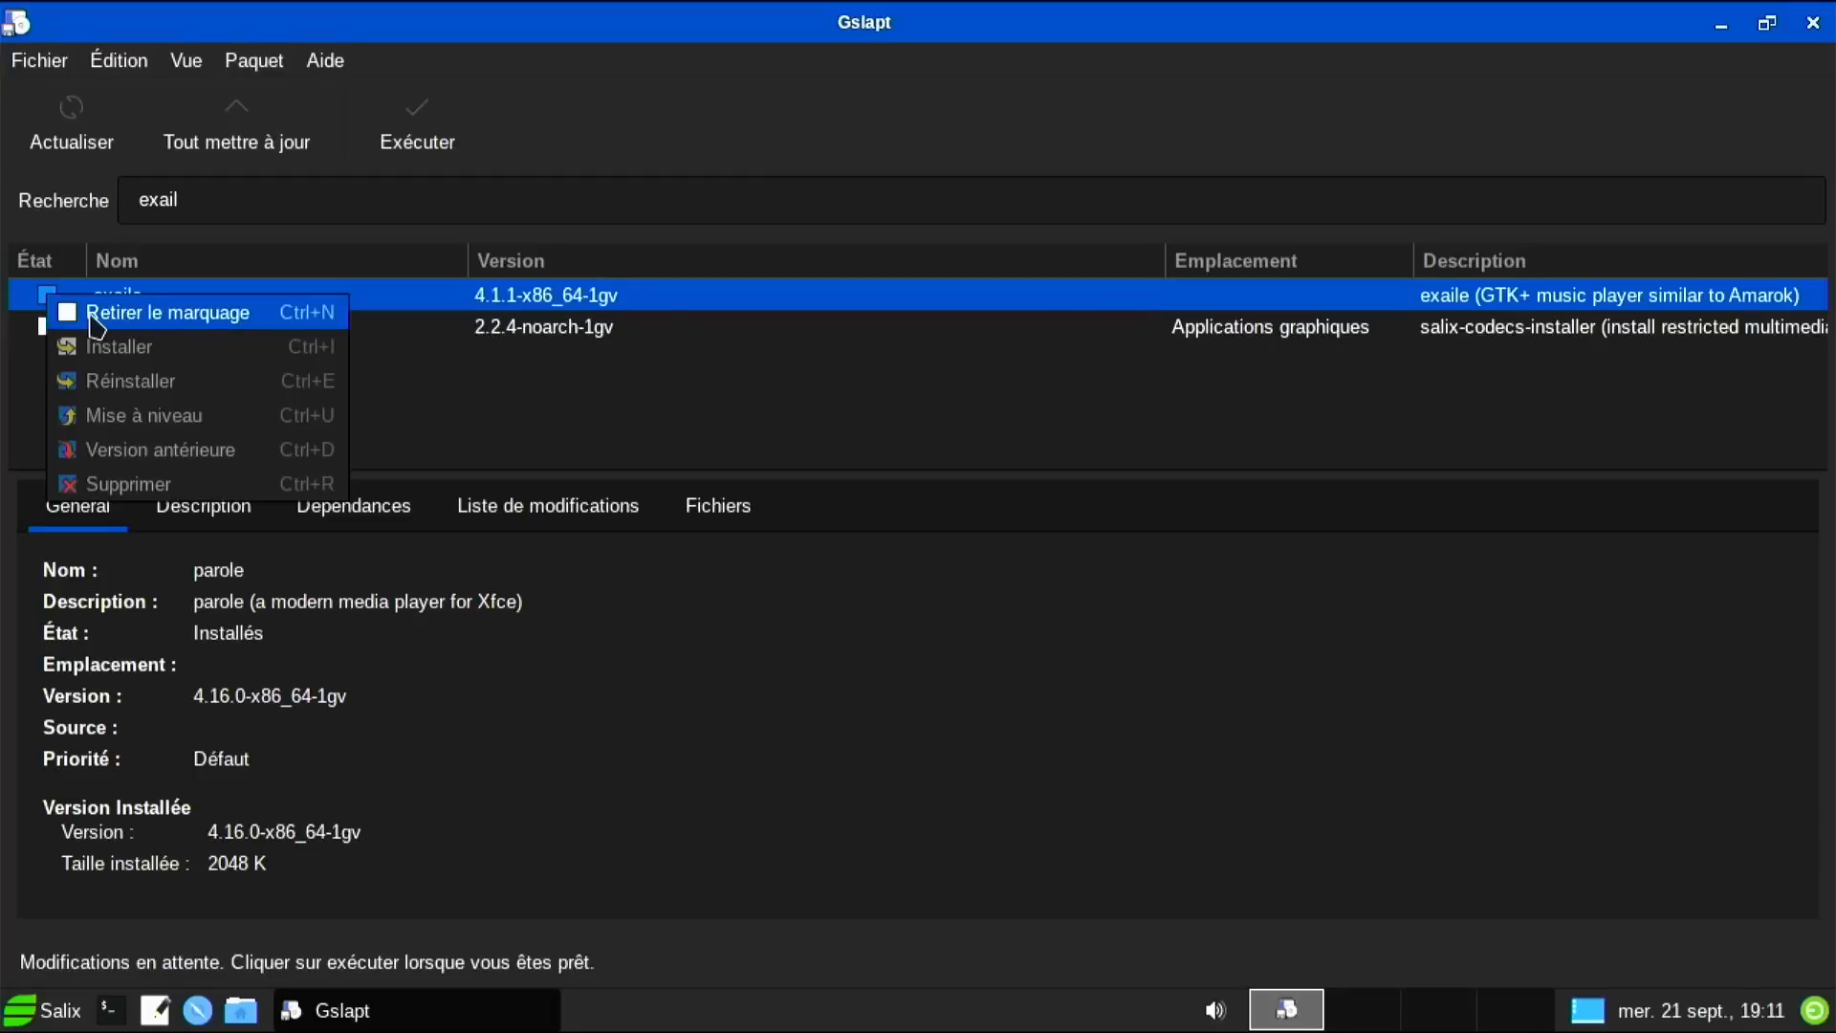
left_click(417, 142)
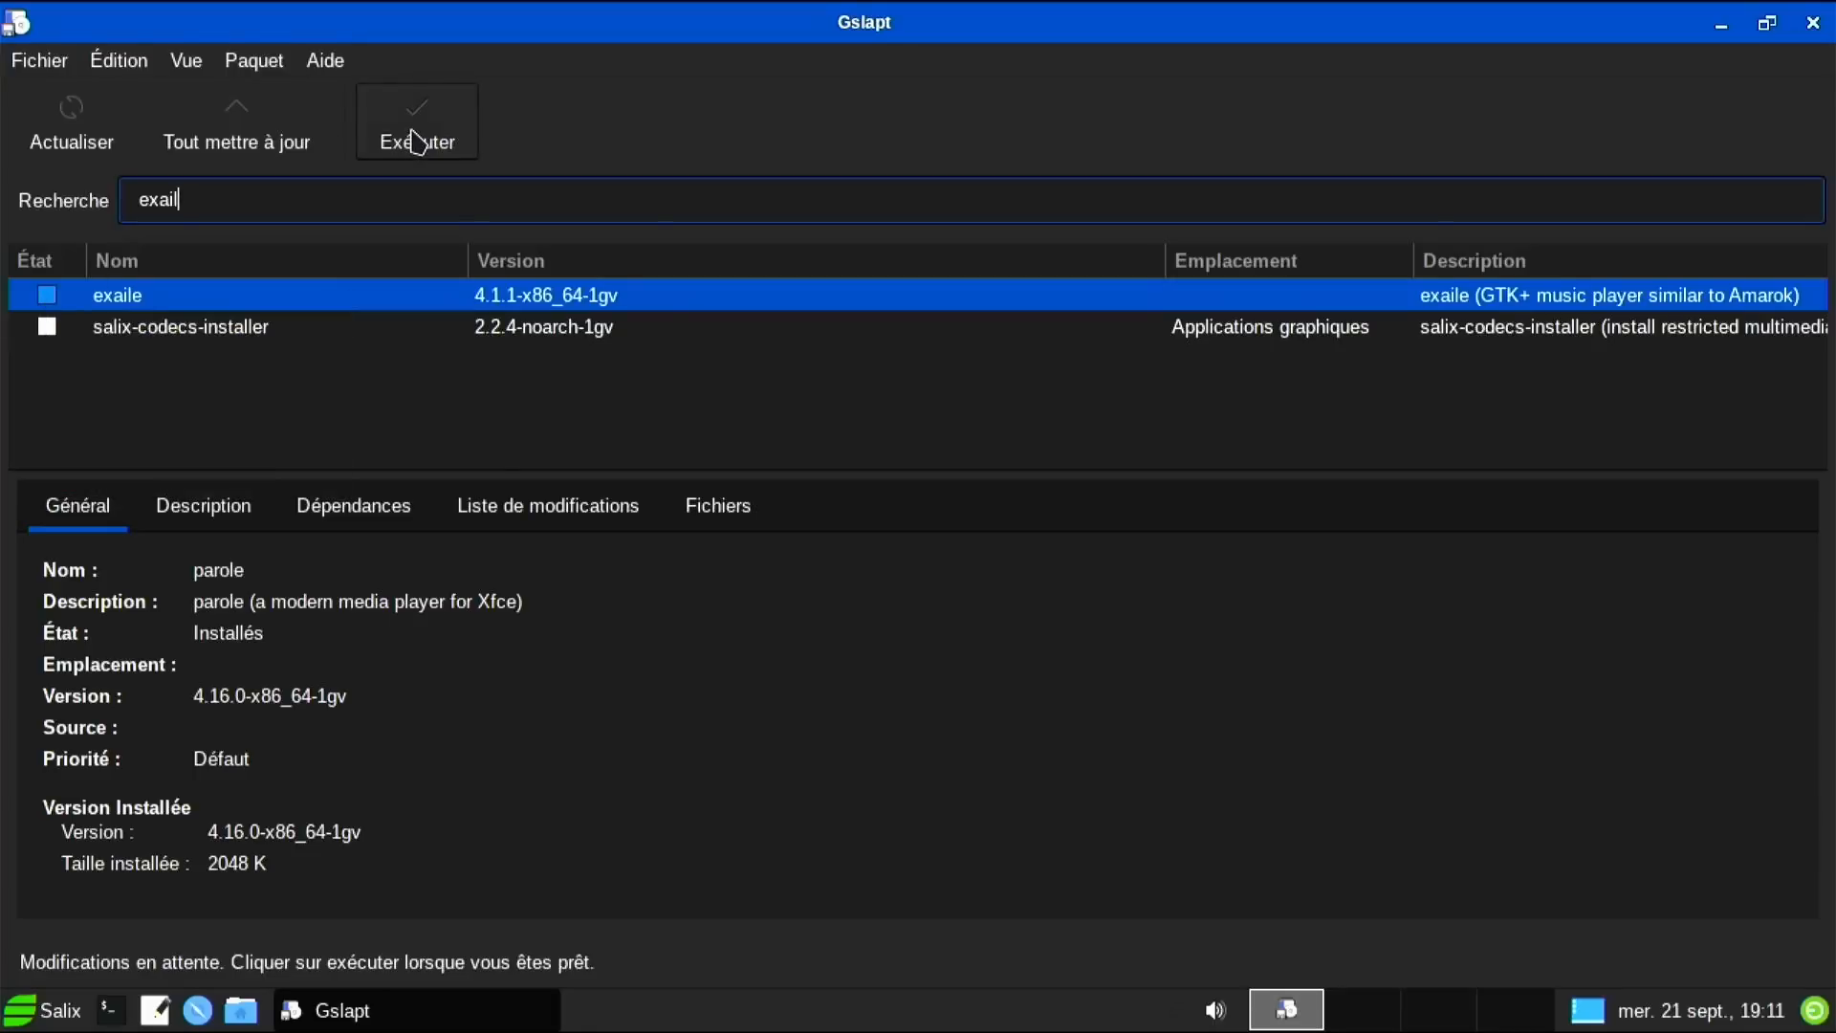
Apply the pending changes after reviewing the packages to be removed.
left_click(417, 141)
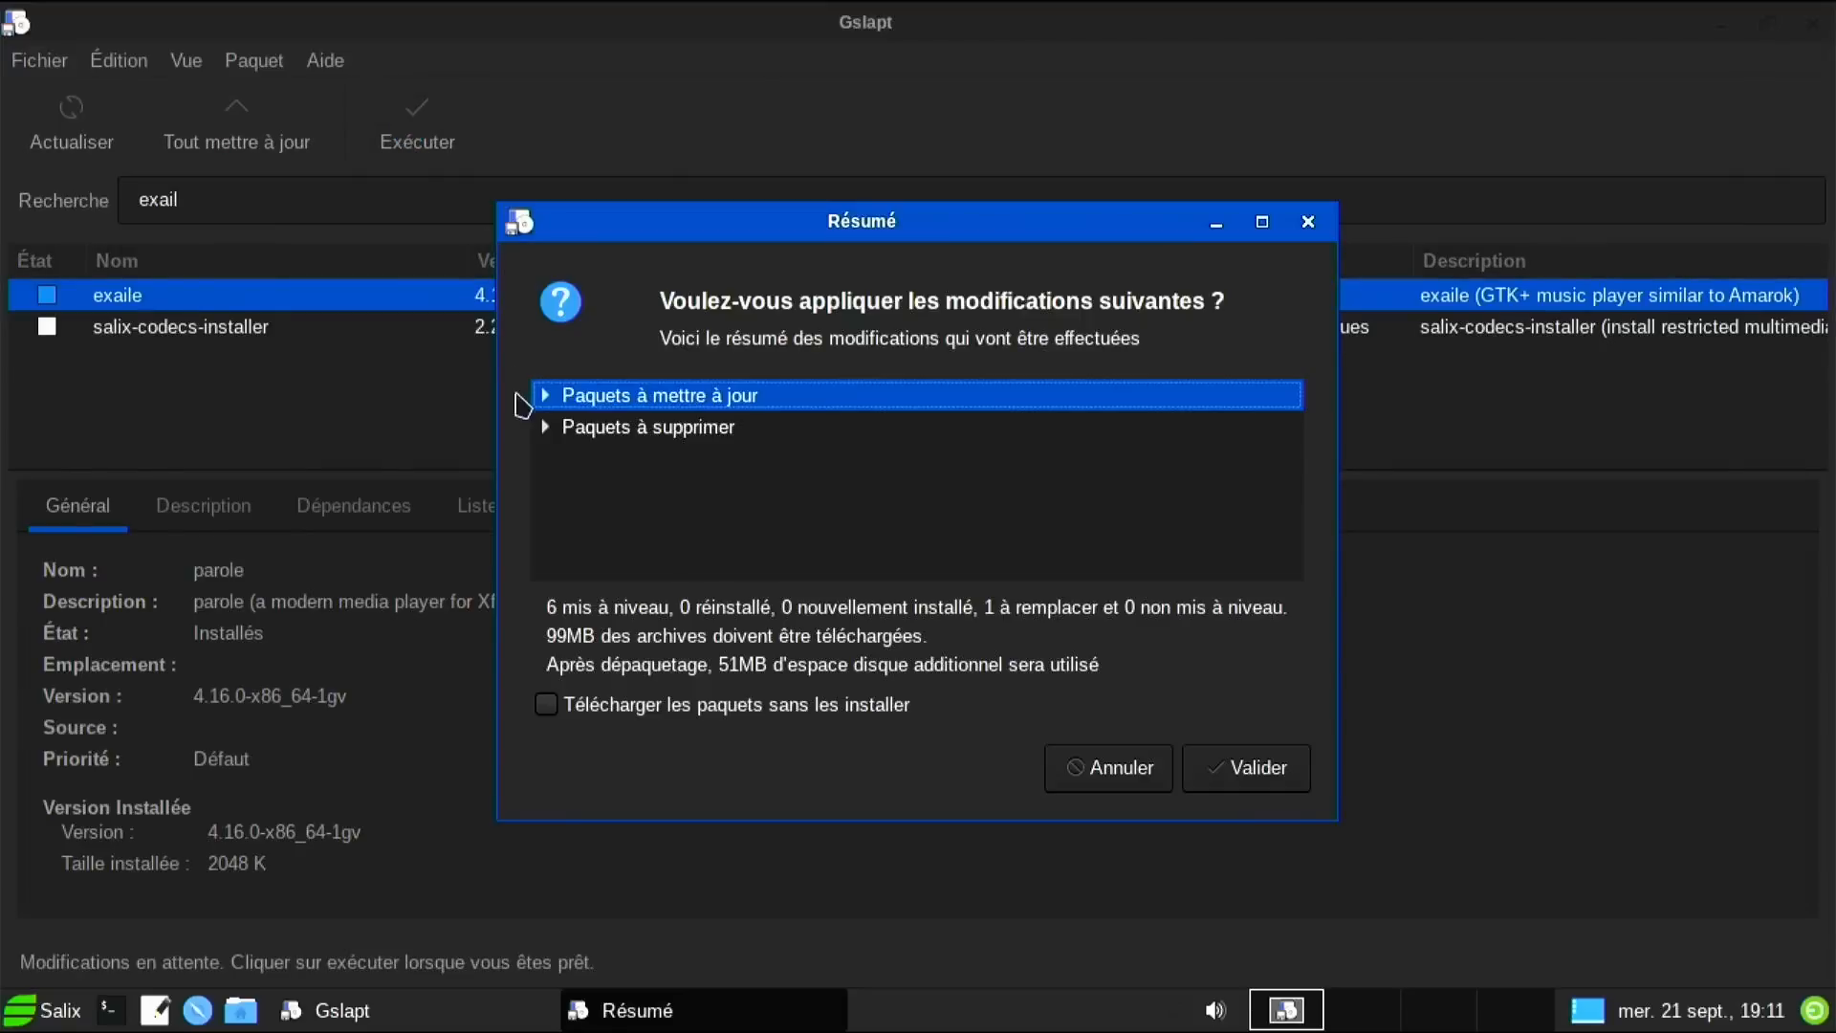
left_click(544, 428)
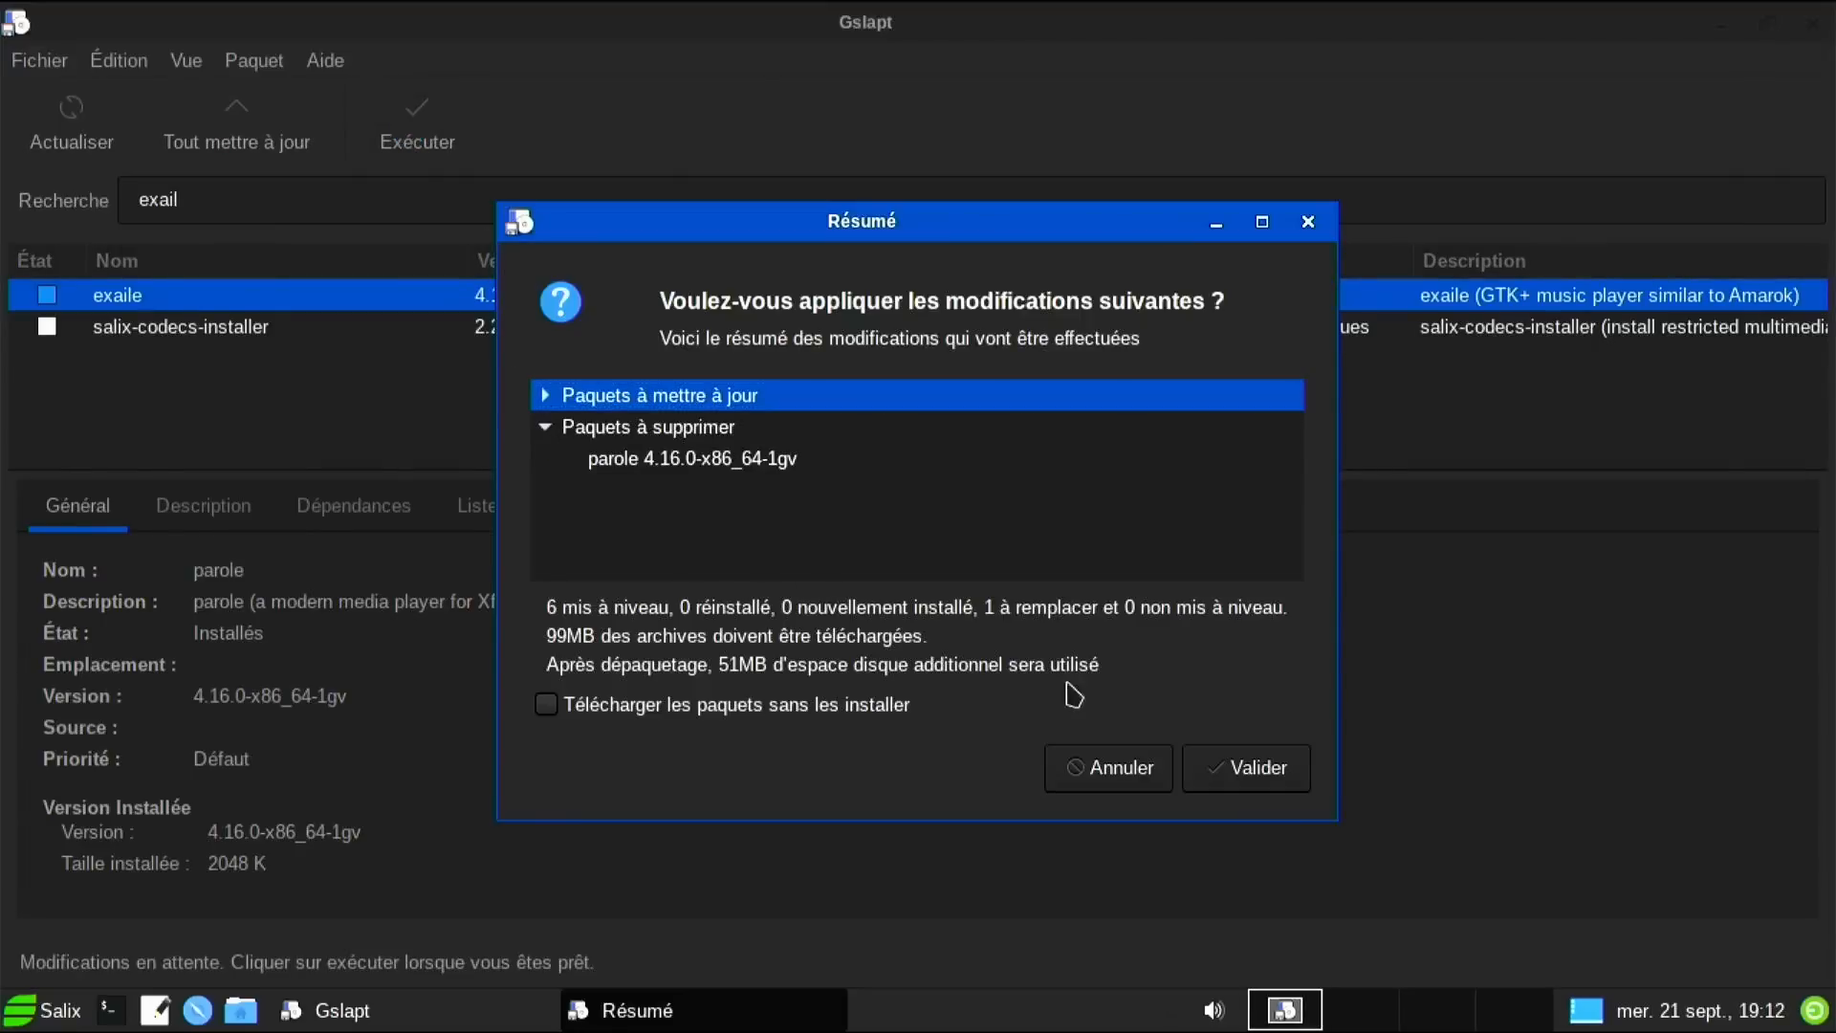
left_click(1201, 796)
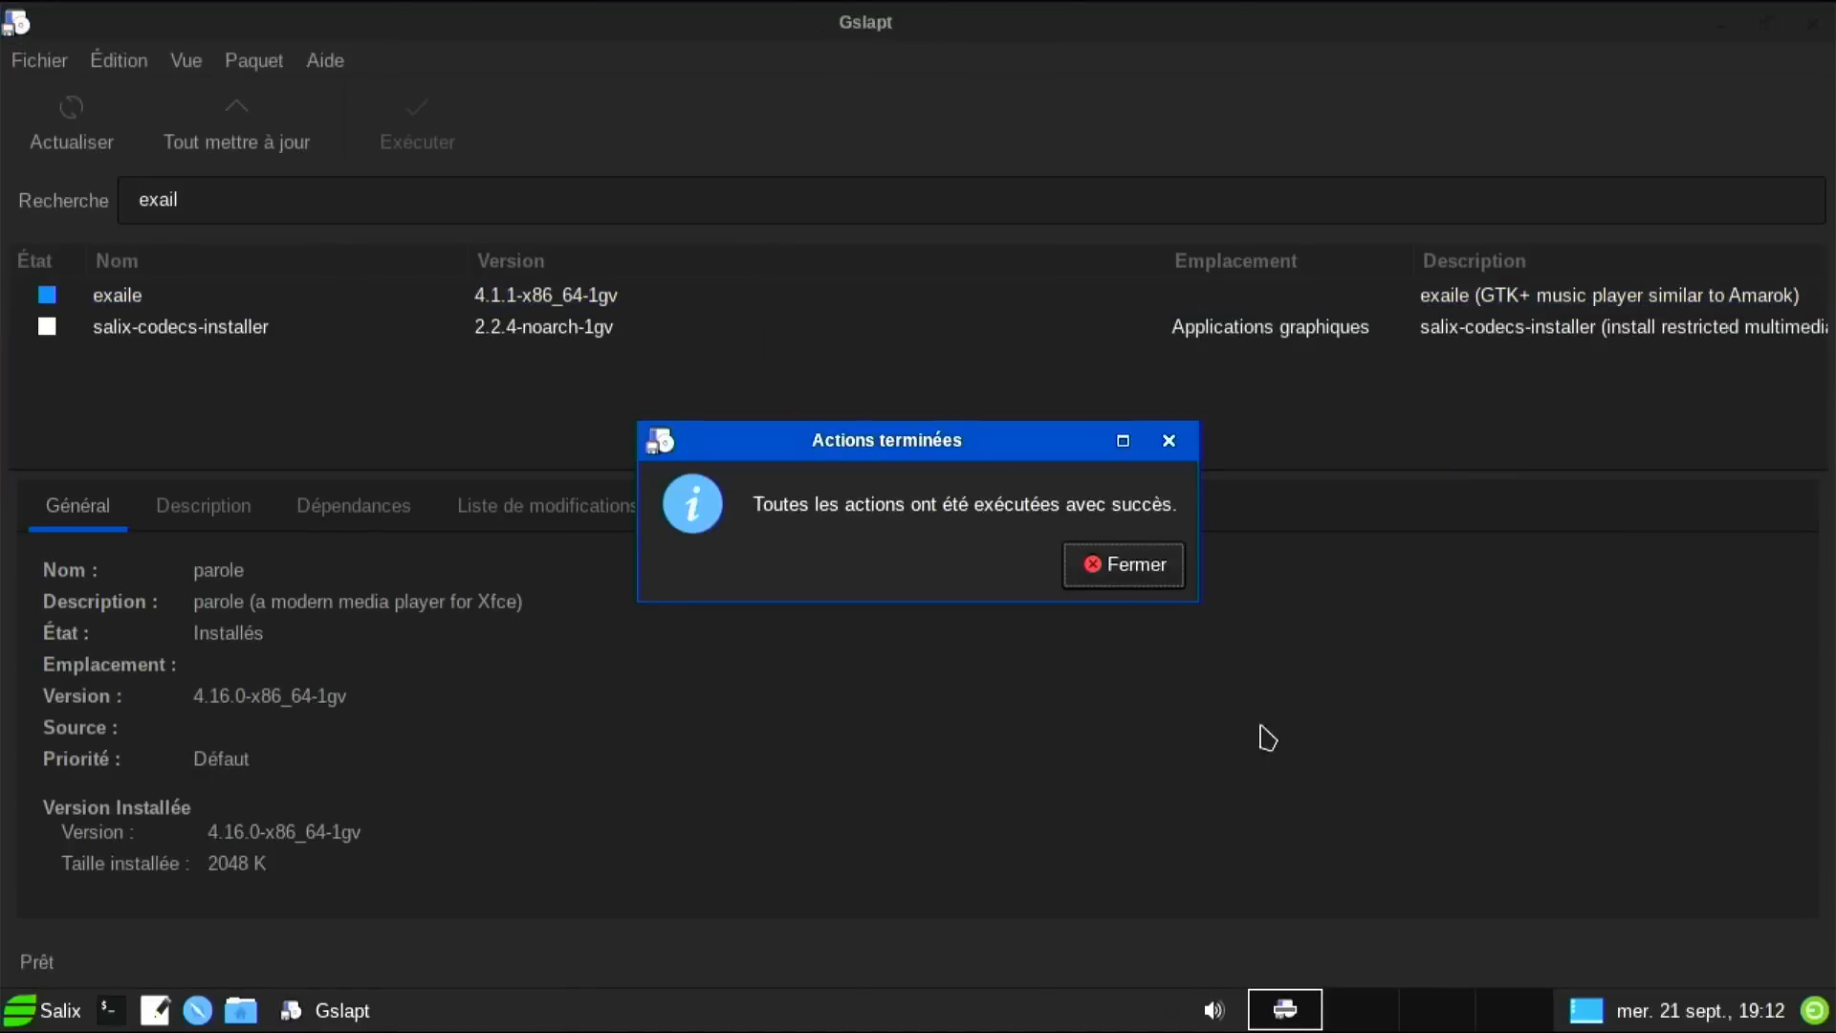
Mark the exaile music player for removal (Supprimer), apply and confirm the uninstall, then dismiss the completion notice.
left_click(1148, 571)
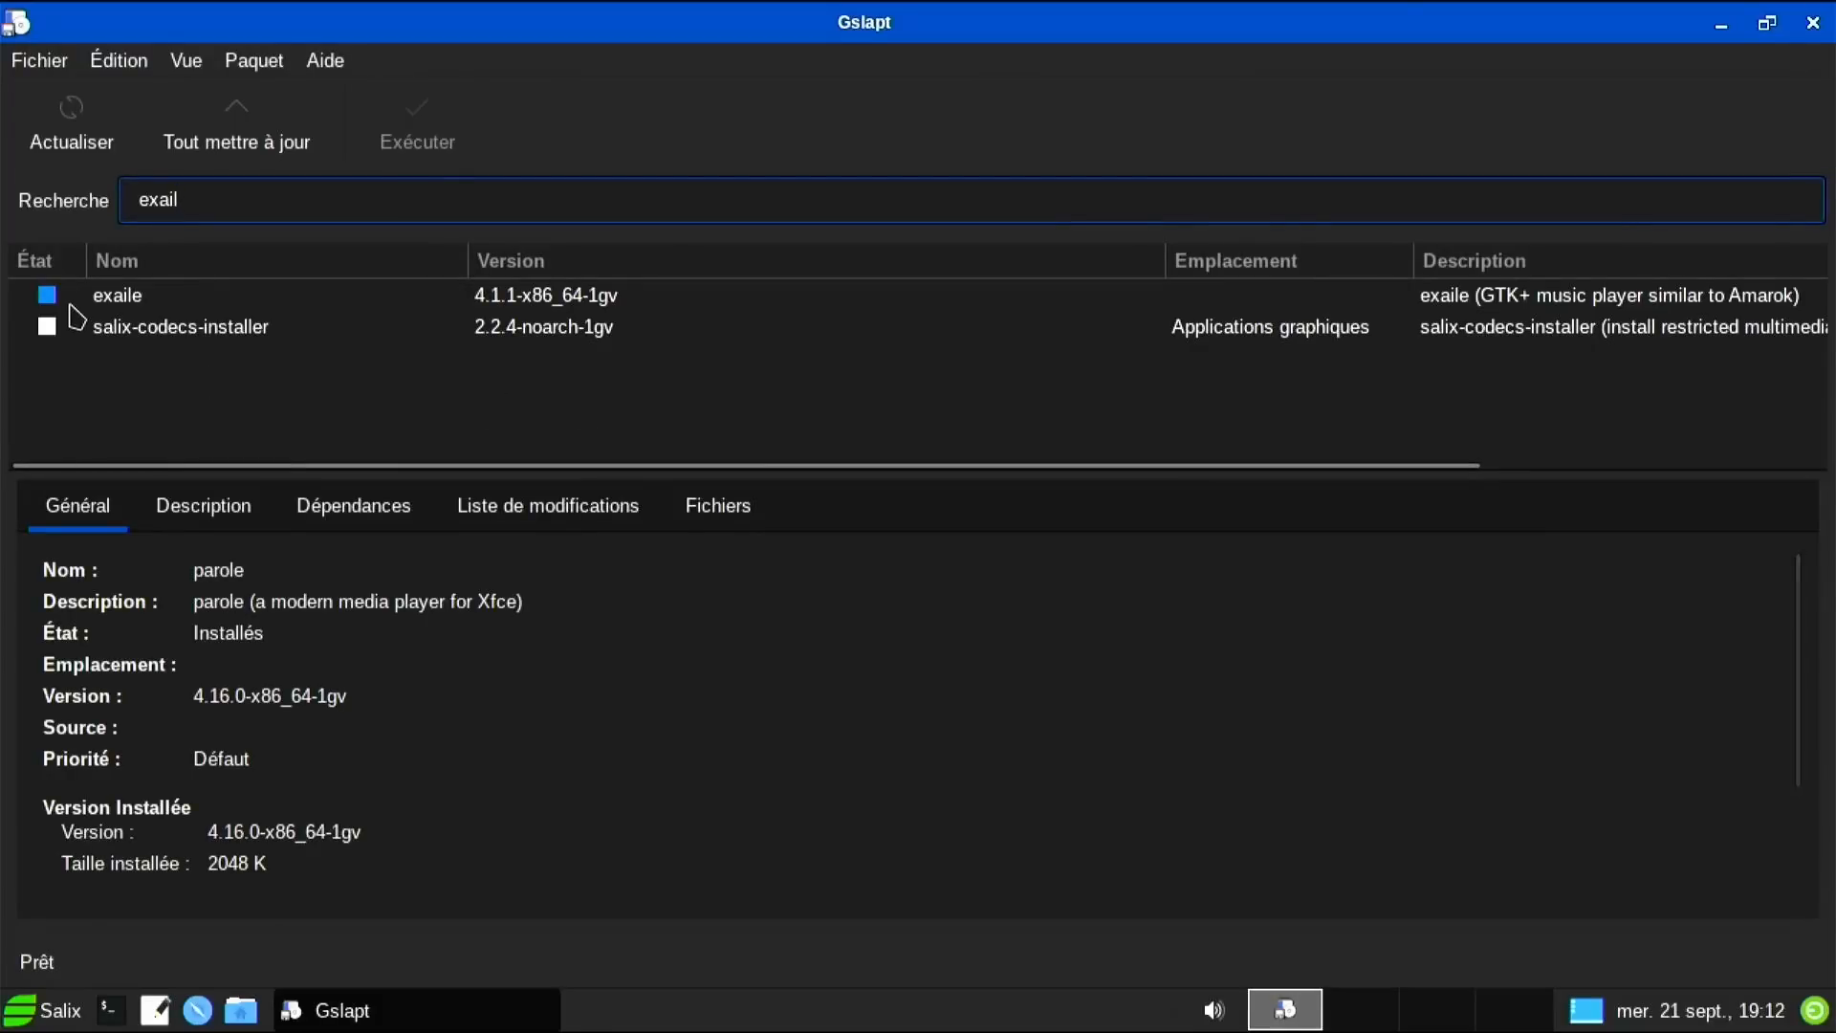
right_click(59, 304)
key("Escape")
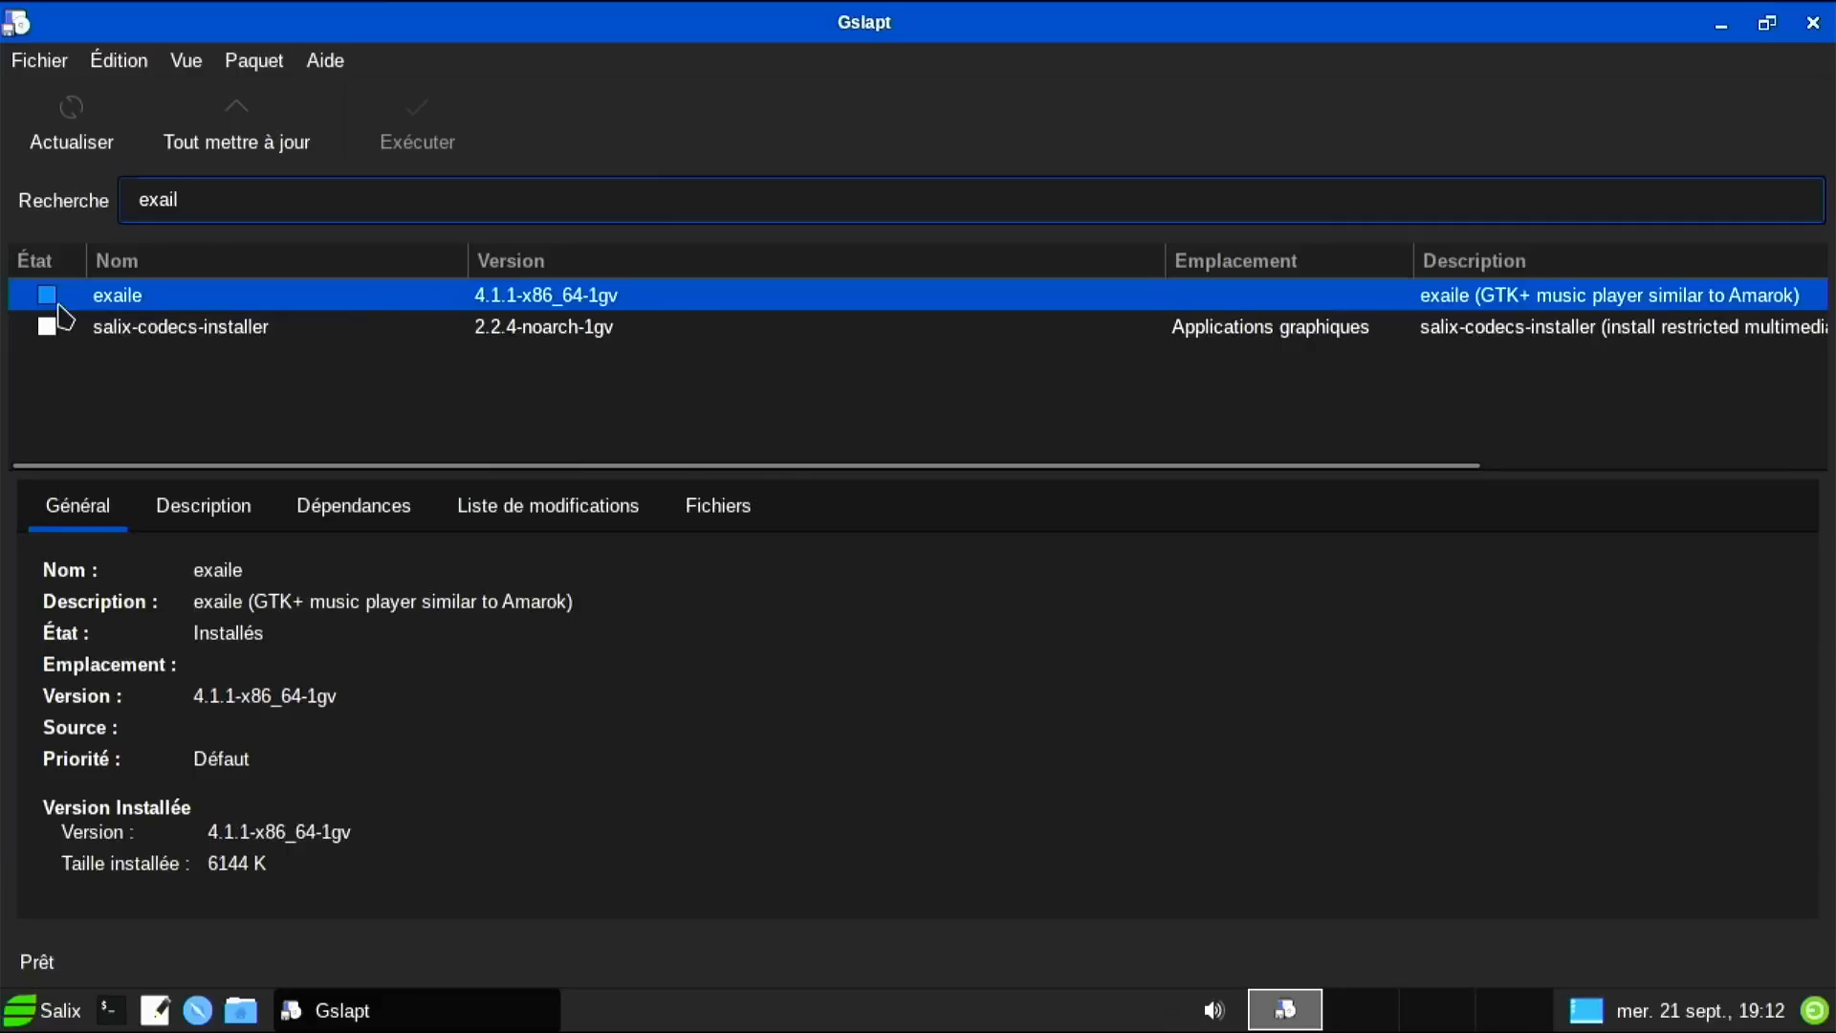
right_click(58, 305)
left_click(191, 505)
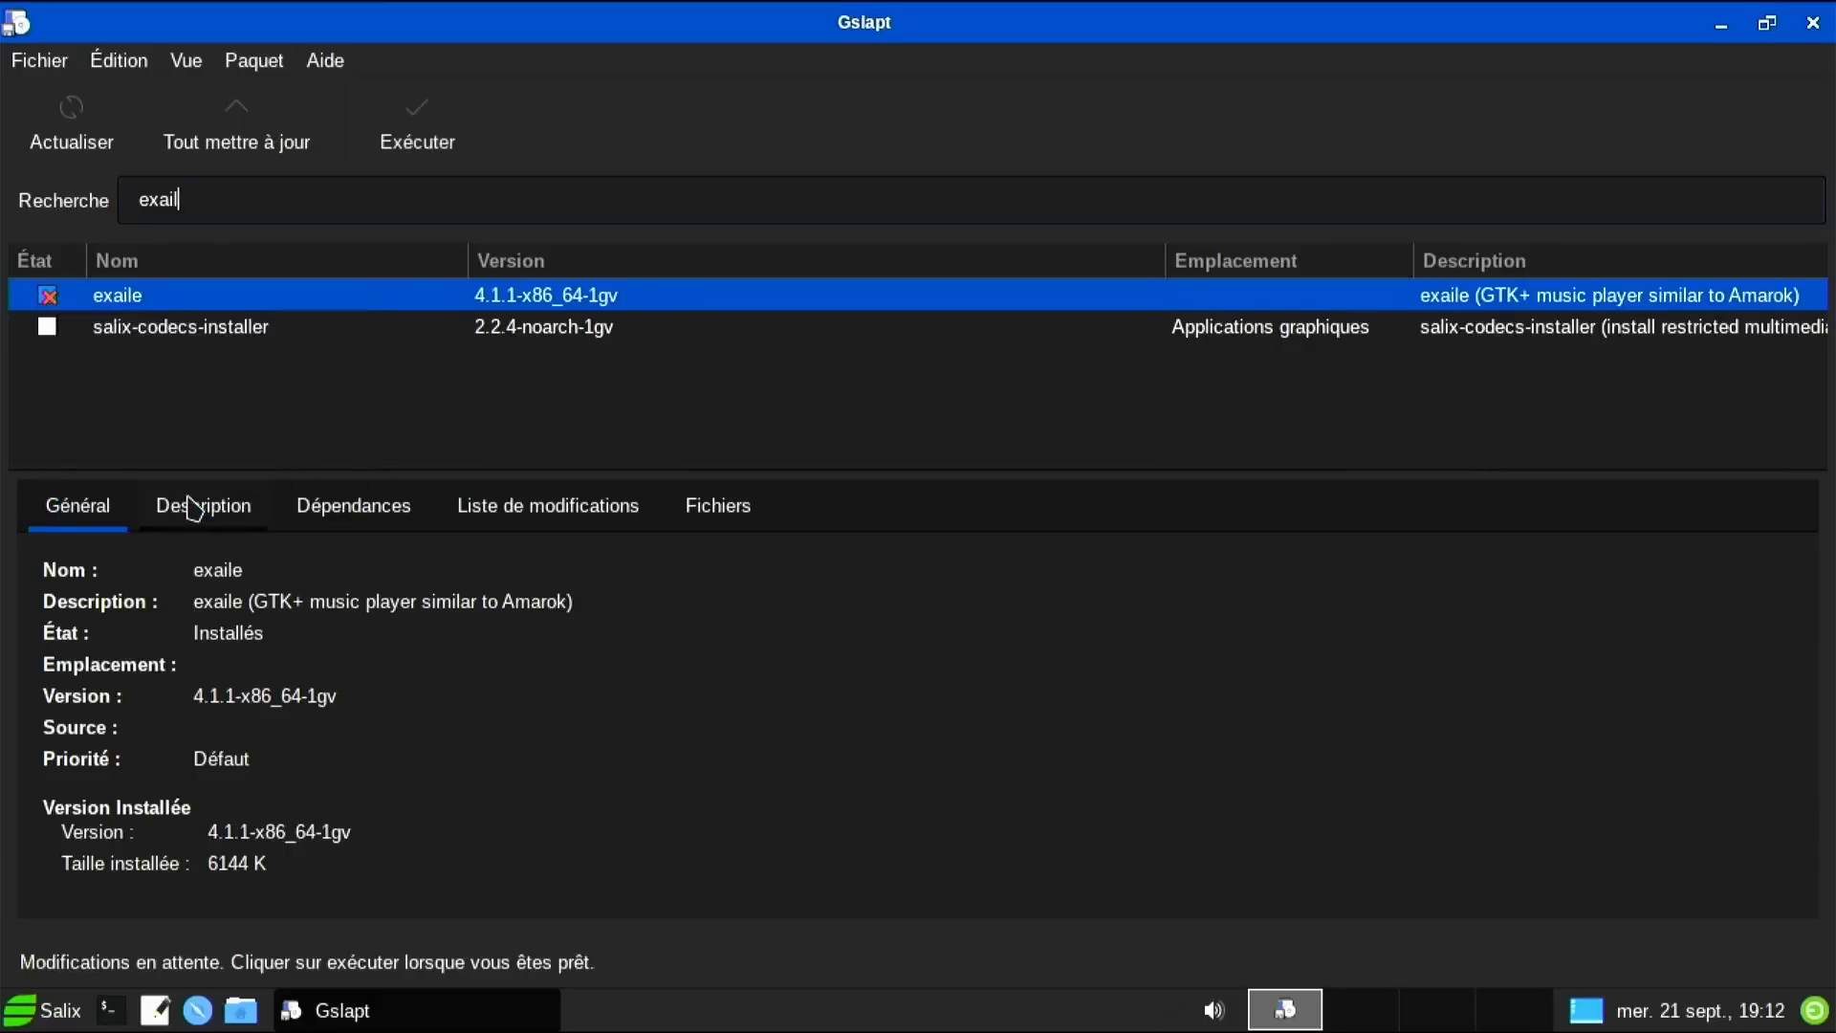
left_click(400, 149)
left_click(1209, 788)
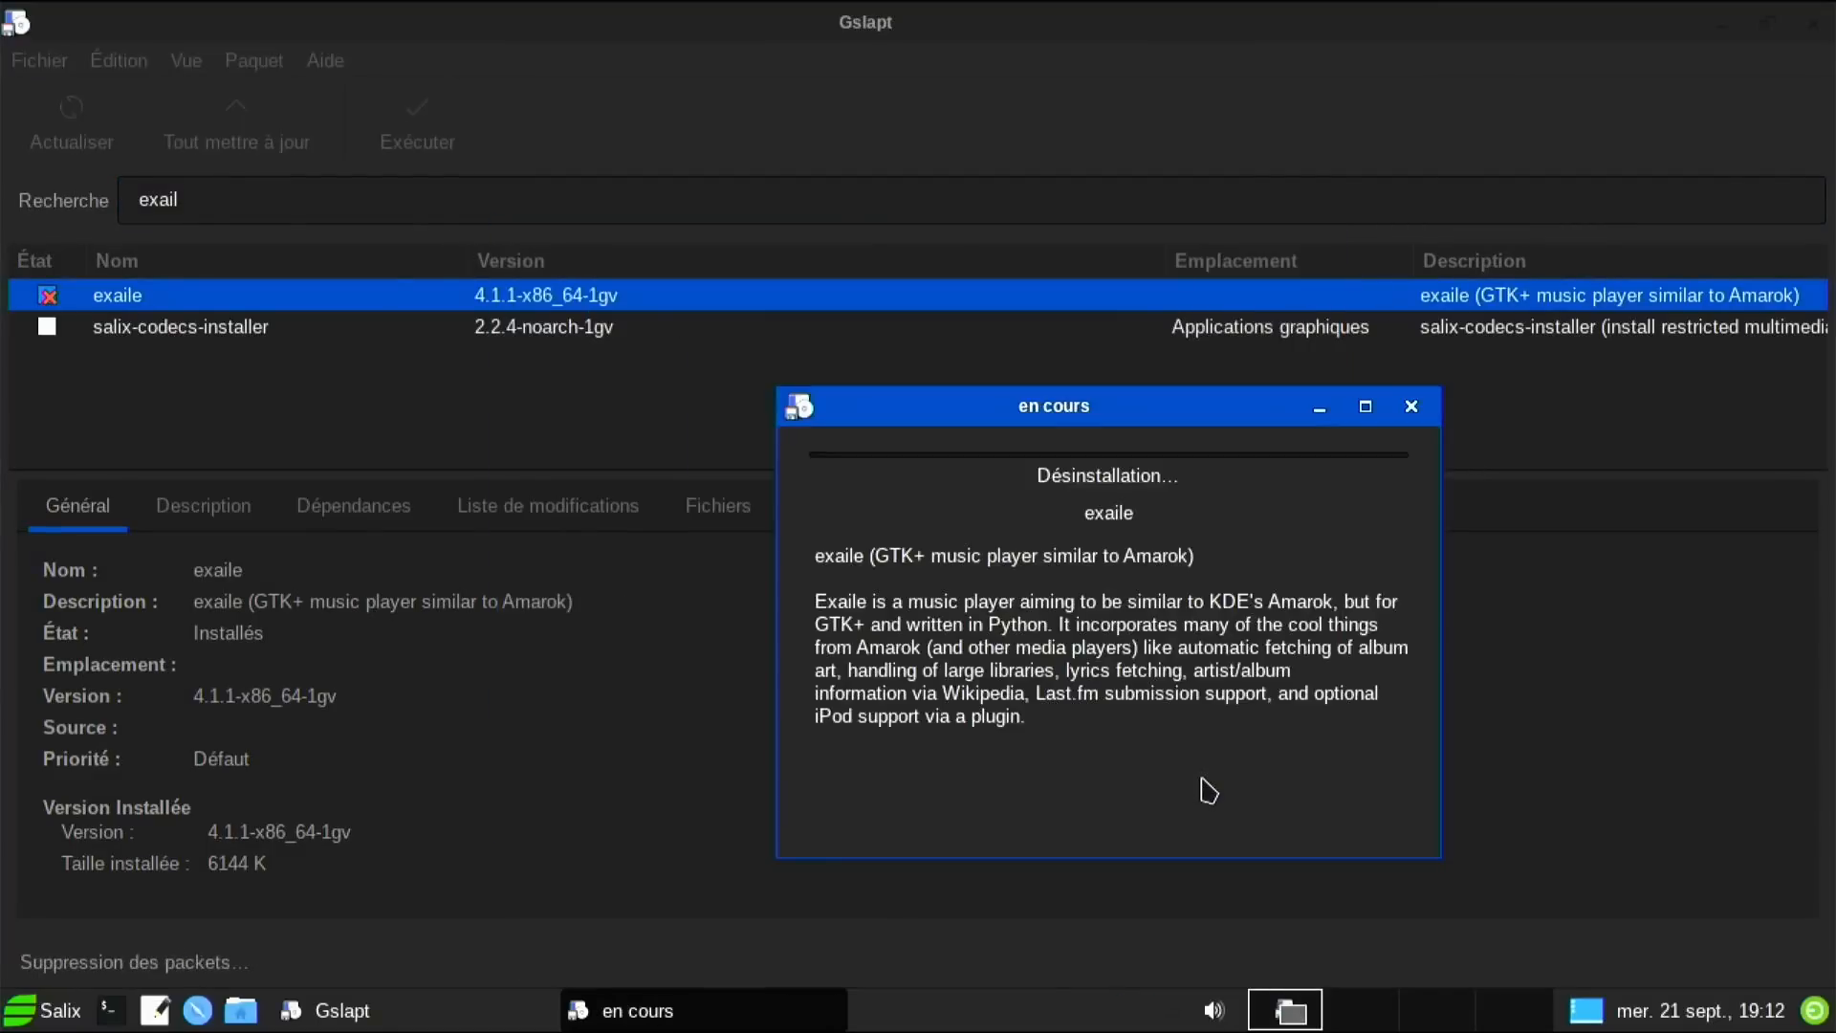
left_click(19, 1016)
mouse_move(139, 813)
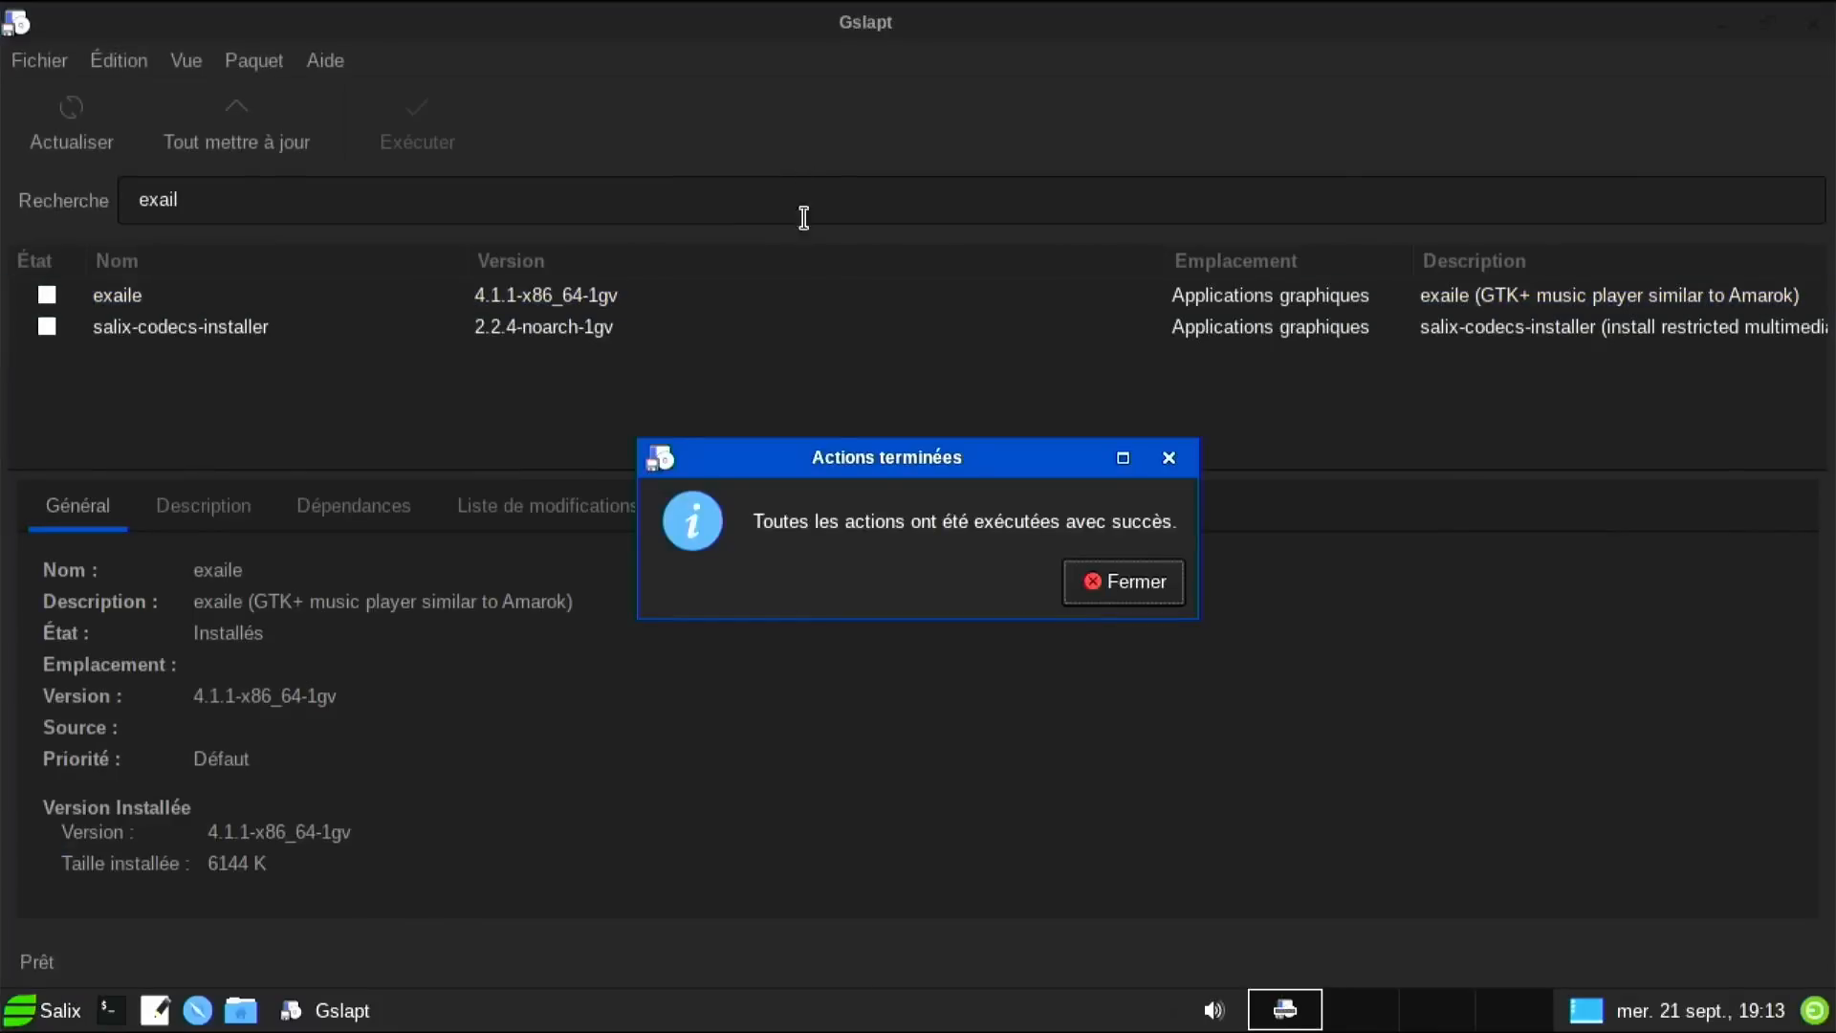
left_click(1102, 593)
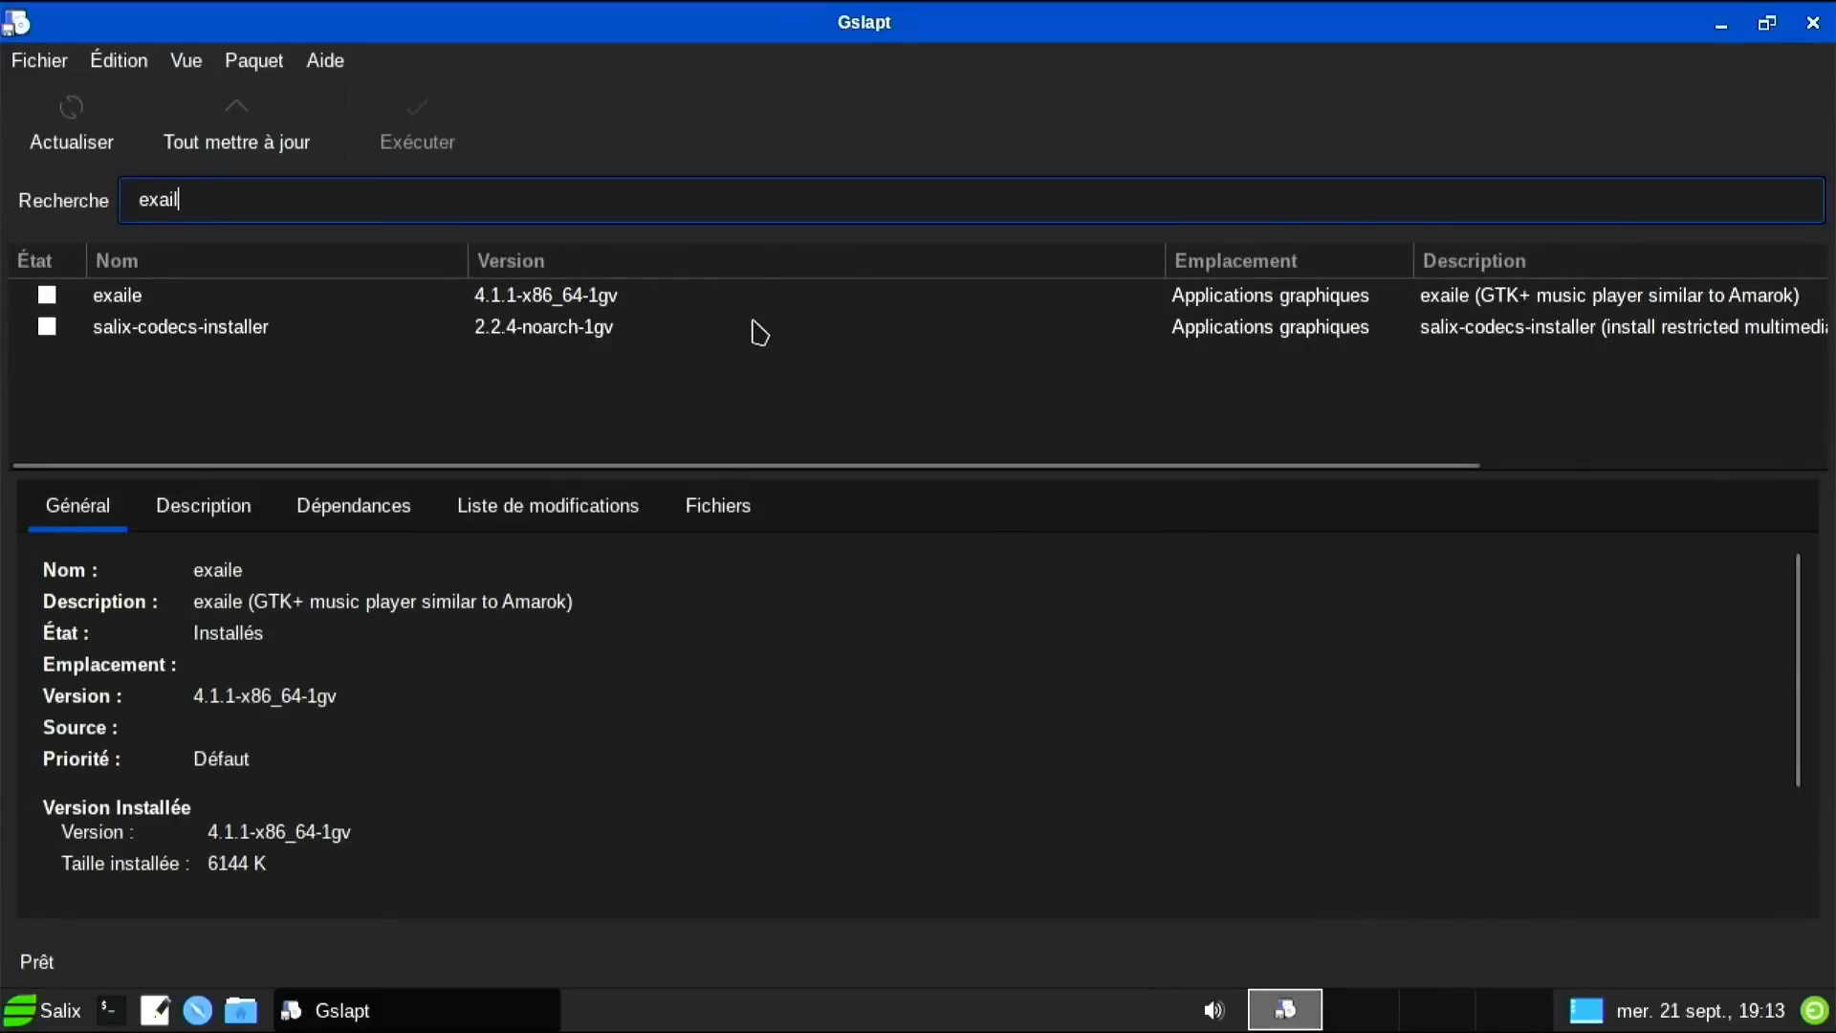
Search for clementine and mark it for installation.
key("BackSpace")
key("BackSpace")
key("BackSpace")
key("BackSpace")
key("BackSpace")
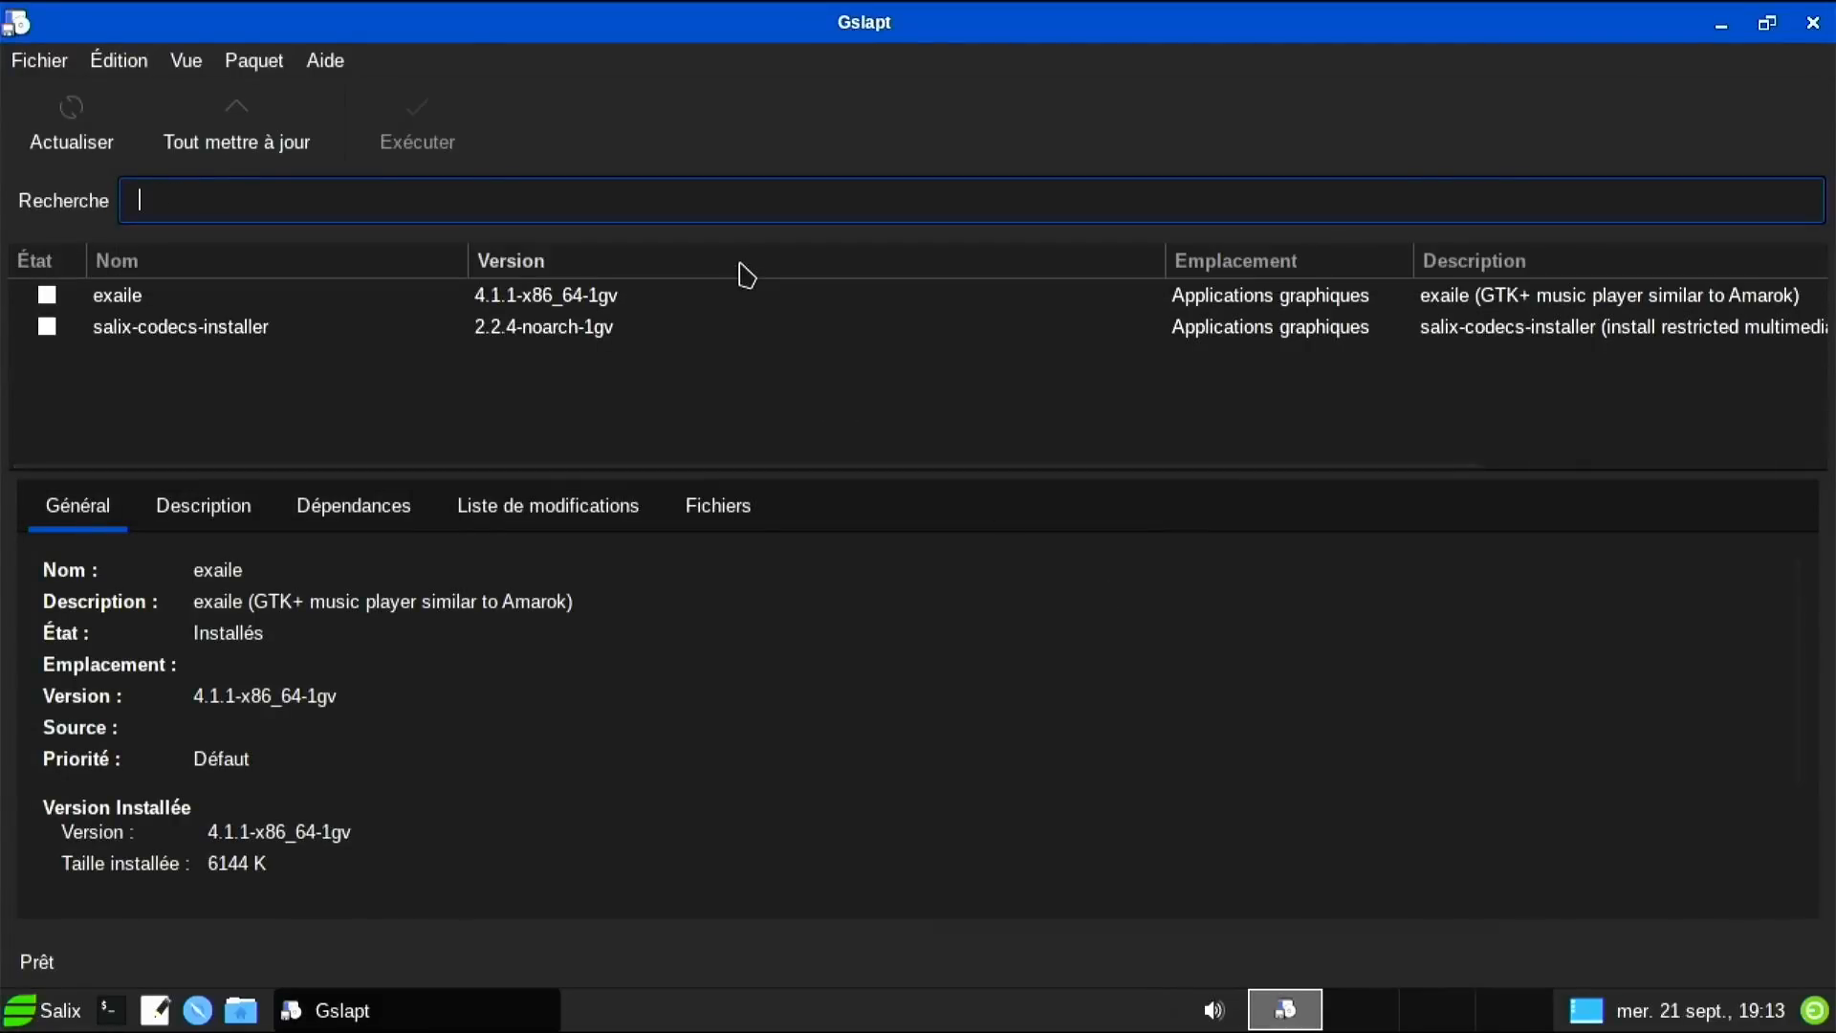
type("clementin")
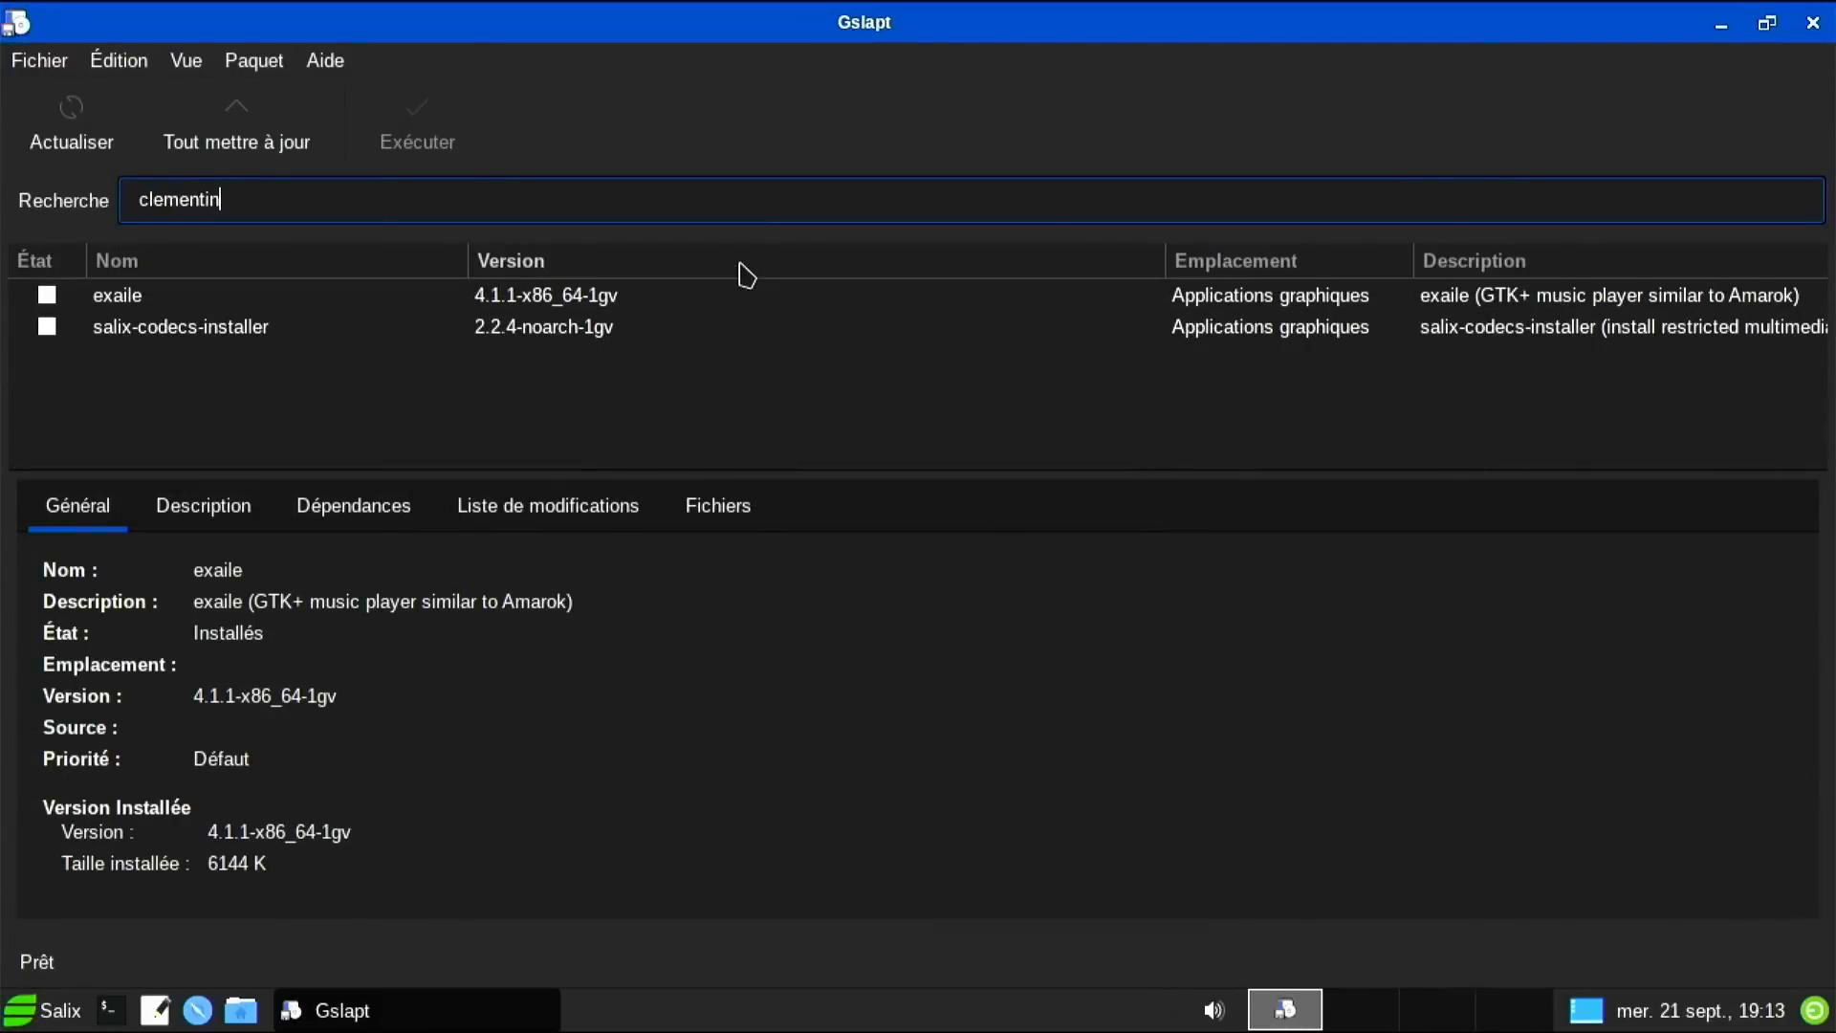
type("e")
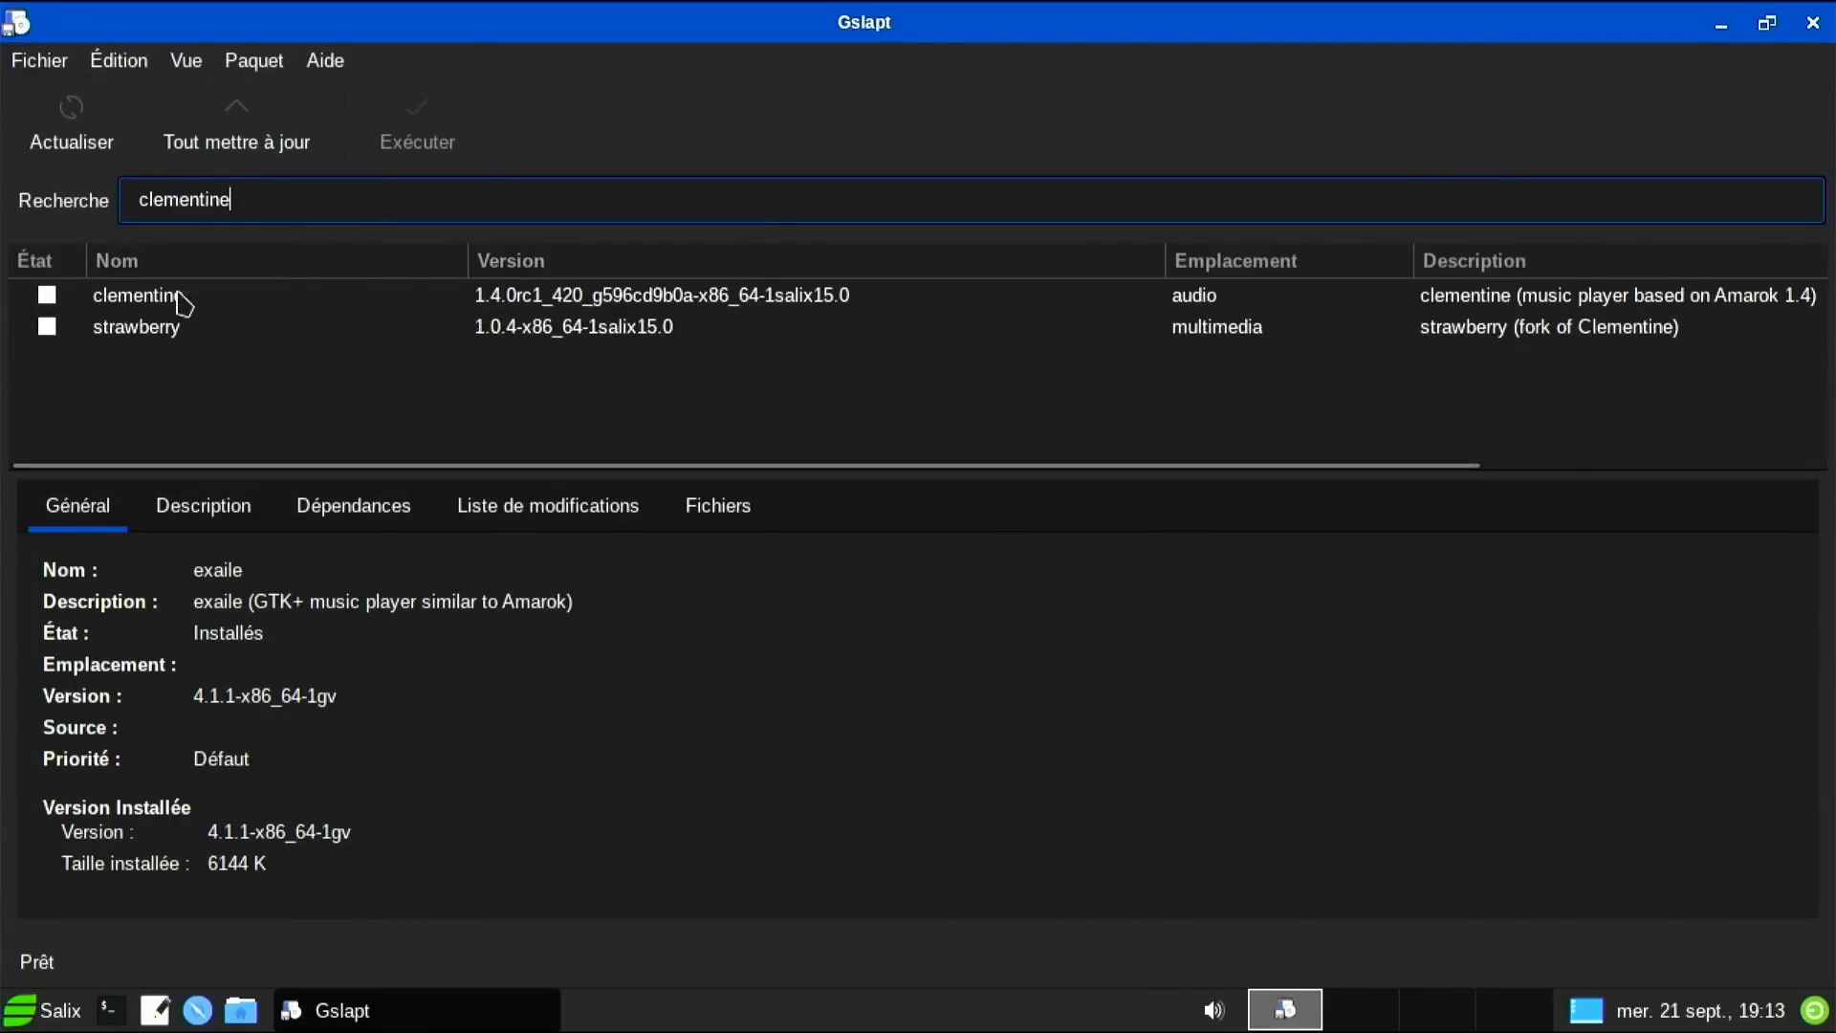
right_click(52, 306)
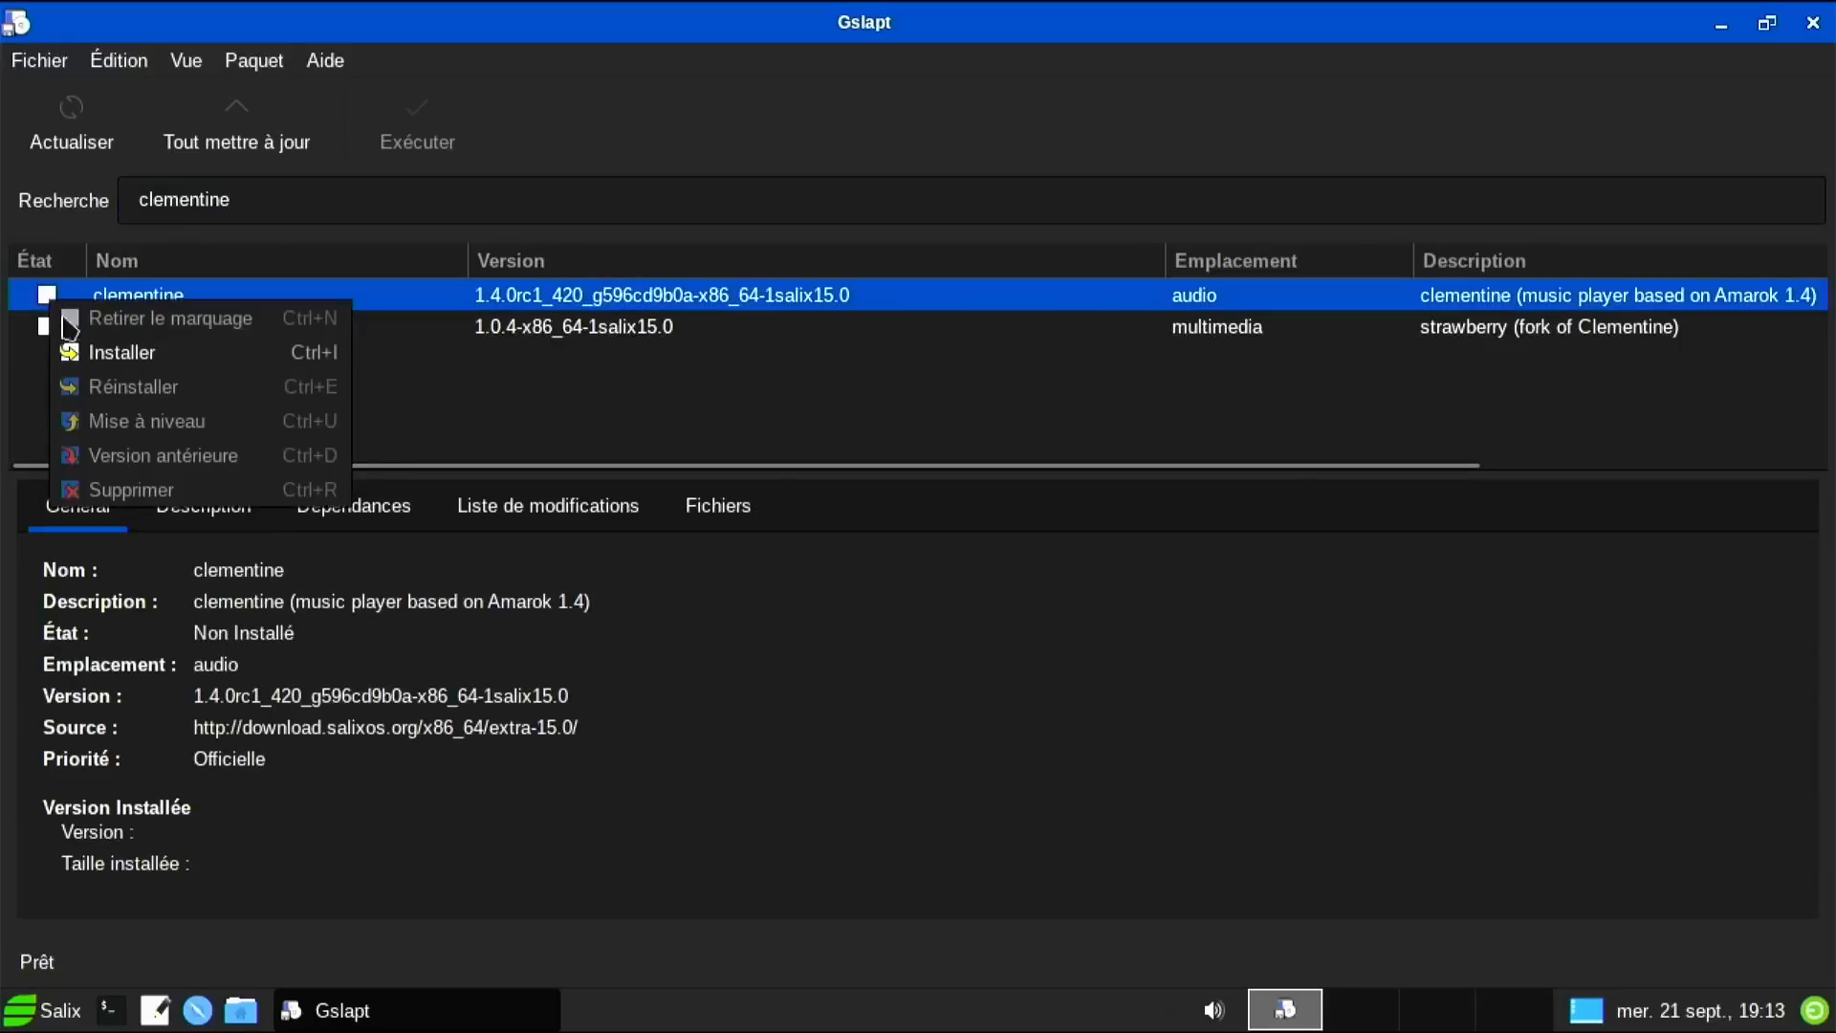
left_click(89, 351)
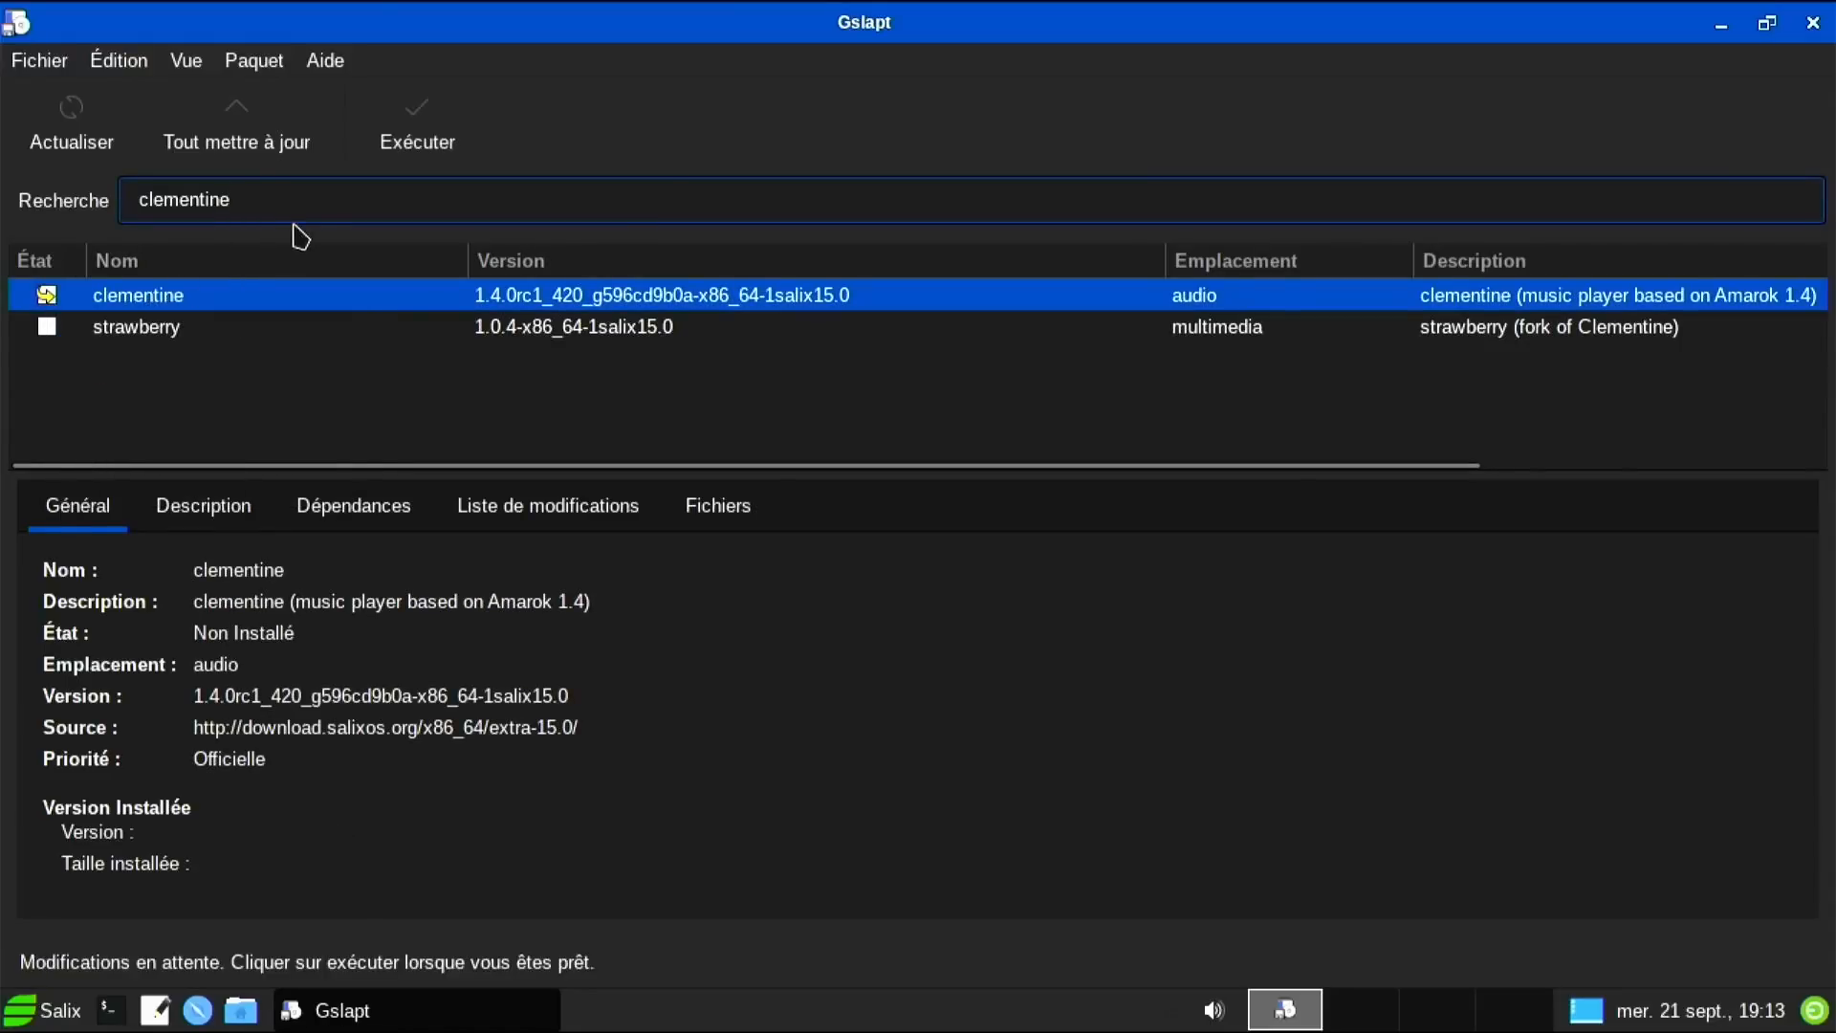
Replace the search with smplayer and bring up the smplayer package's actions.
left_click_drag(247, 199, 21, 194)
type("smplayhe")
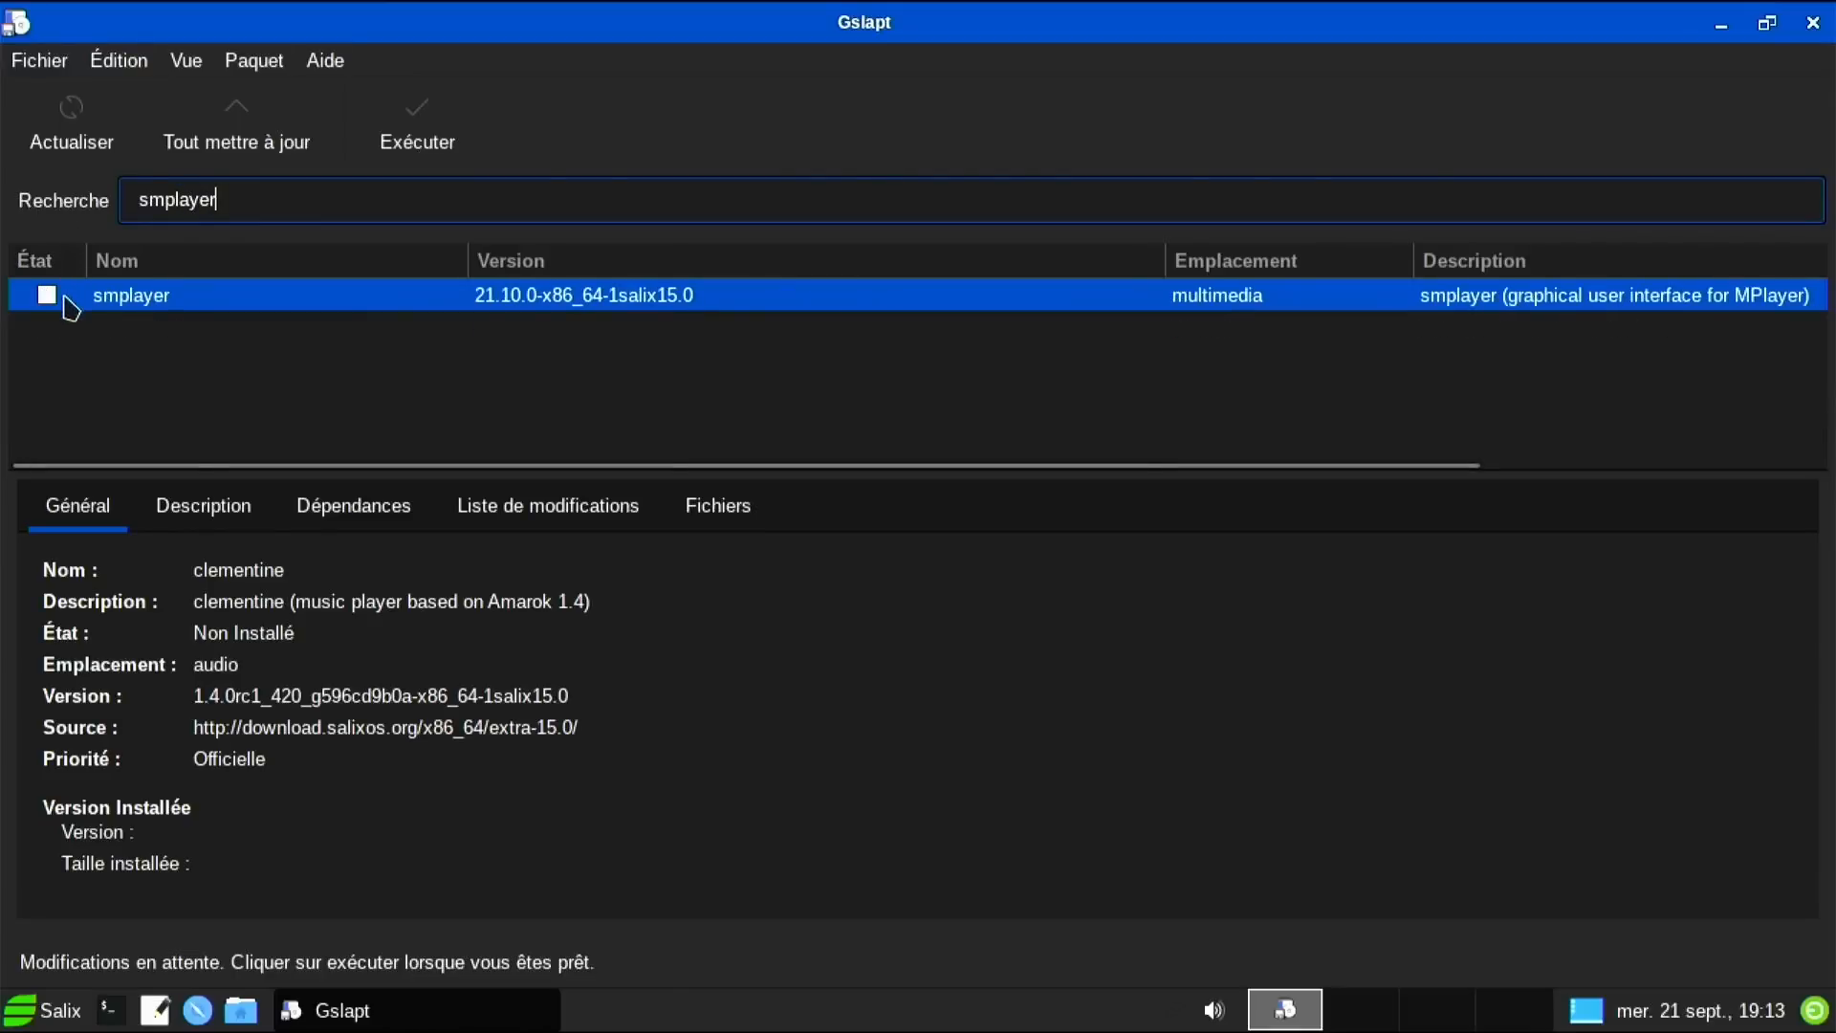
left_click(53, 304)
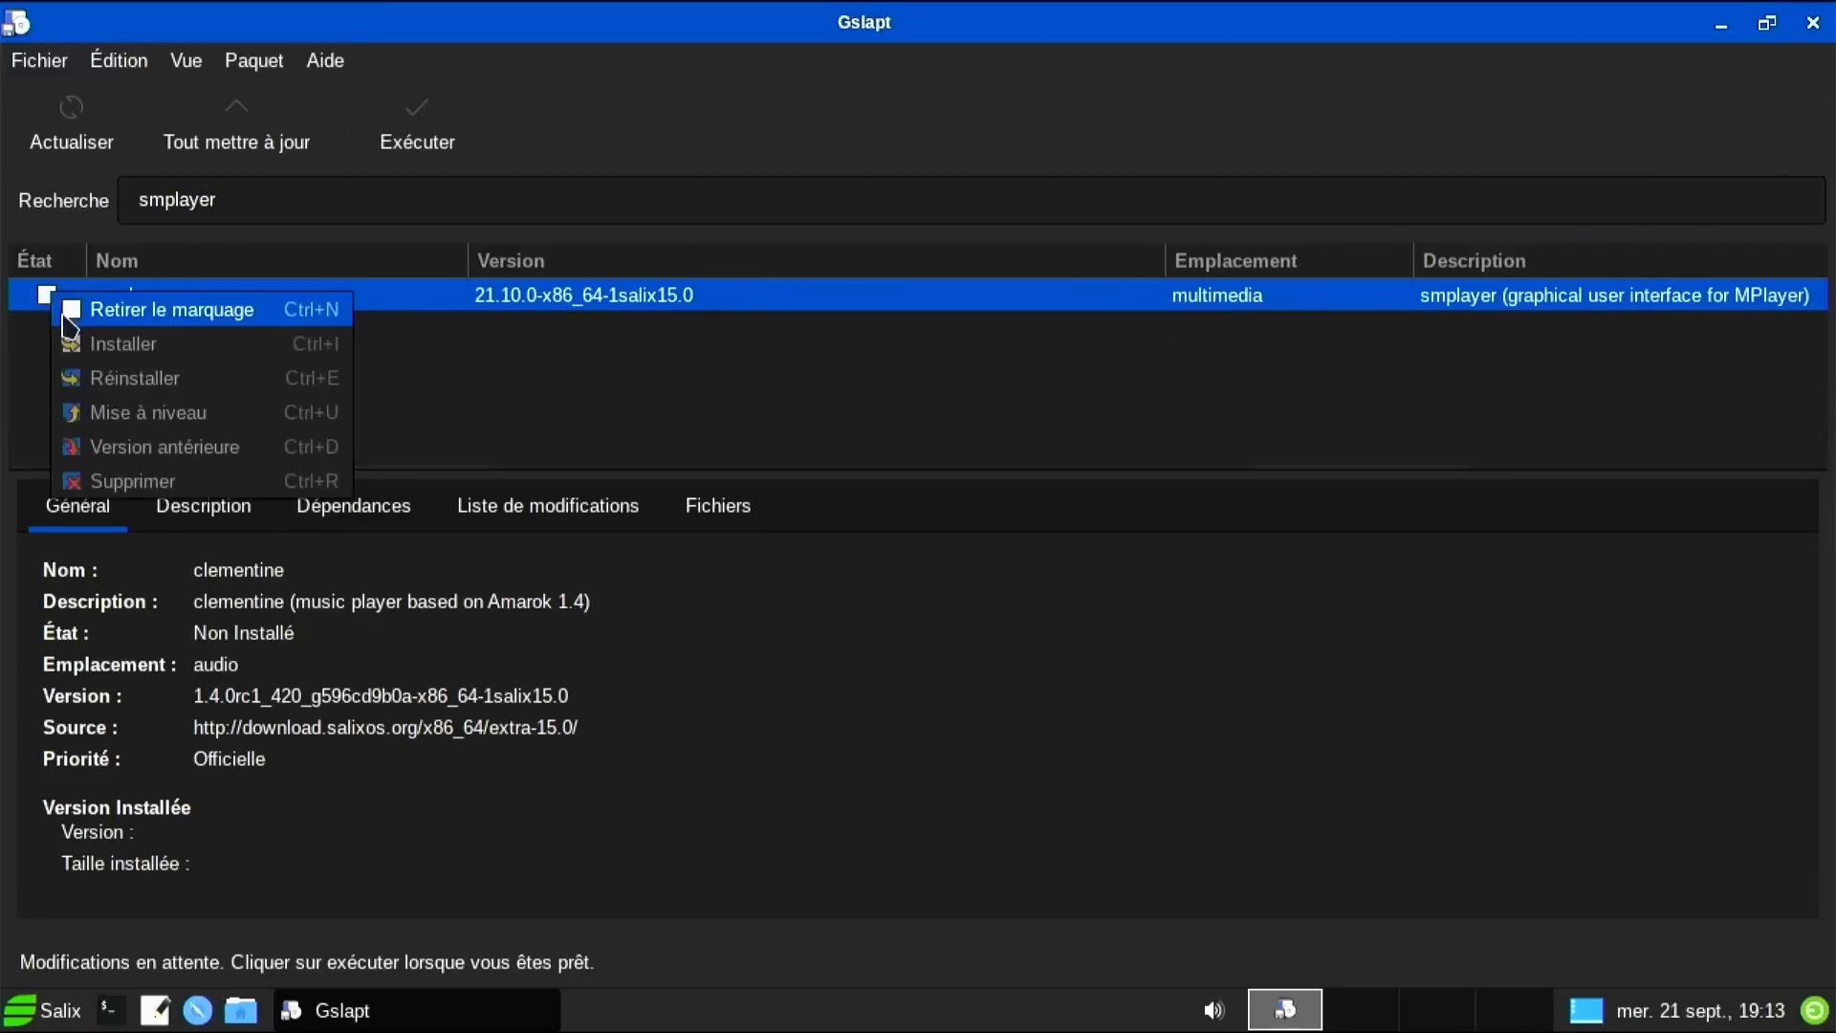
left_click(44, 308)
left_click(45, 302)
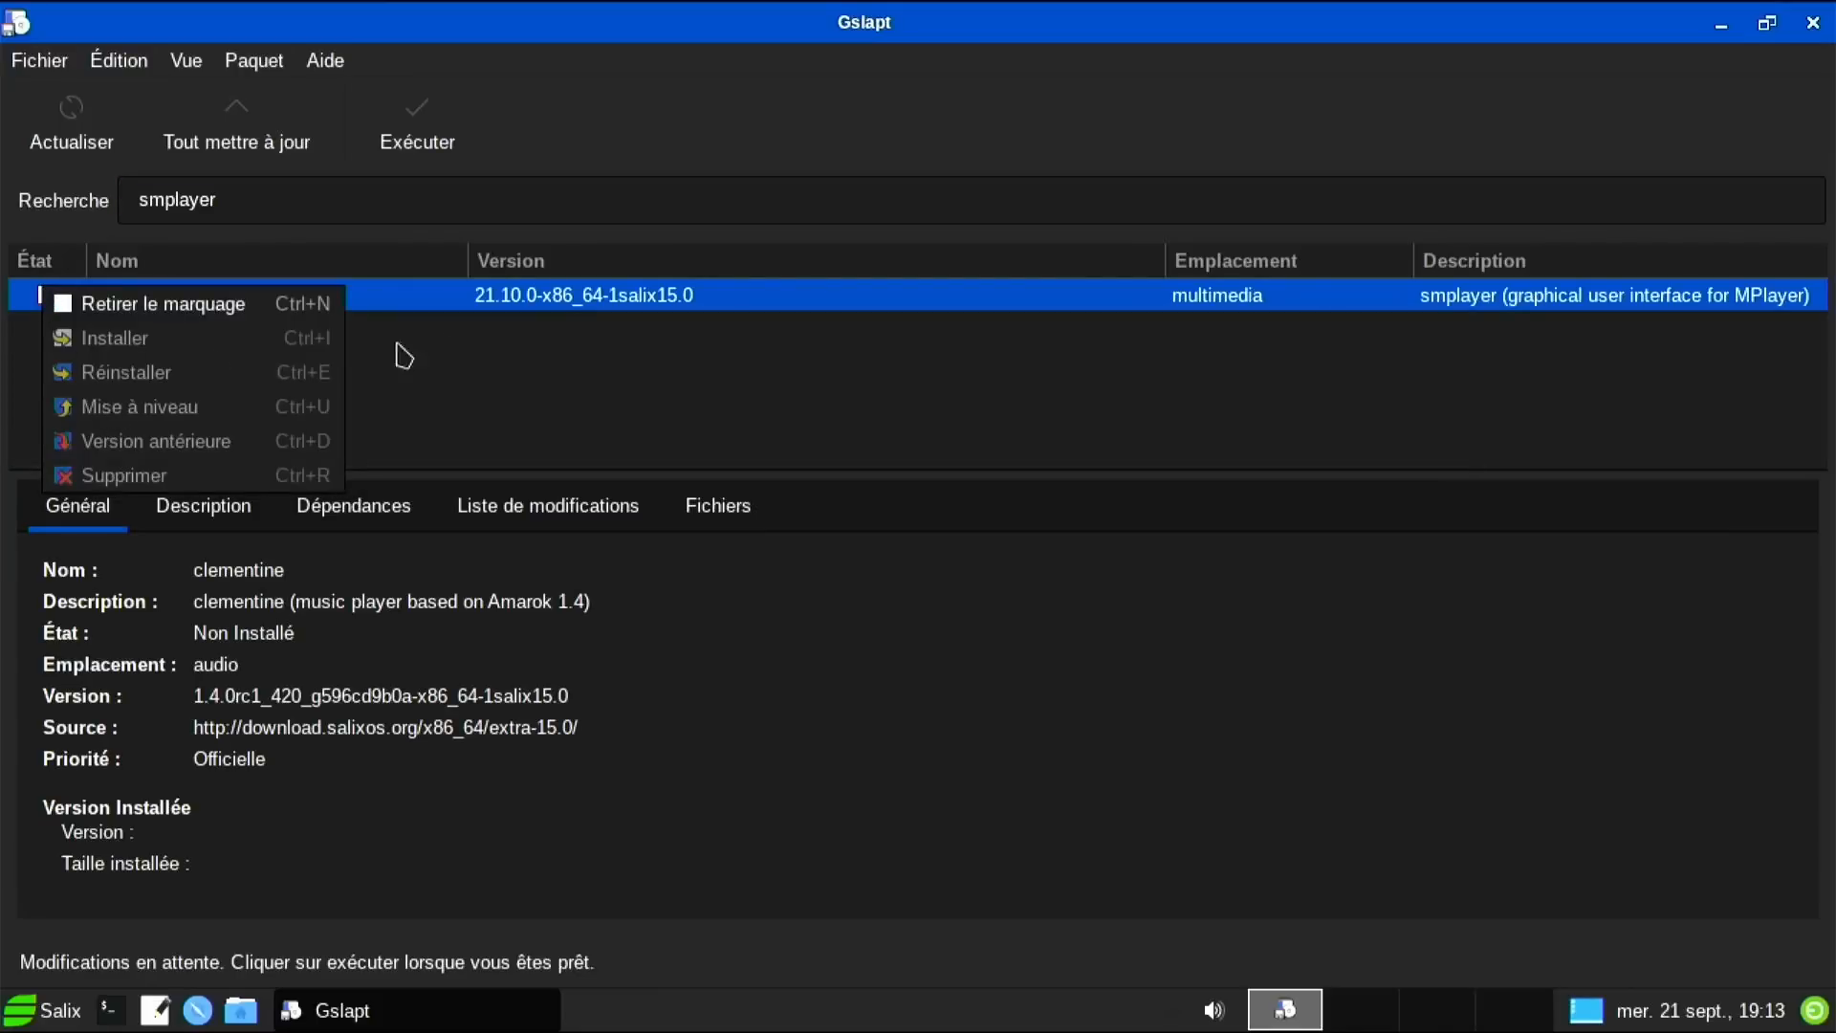
Apply the pending changes, installing clementine plus 2 dependencies, and close the completion notice.
left_click(396, 159)
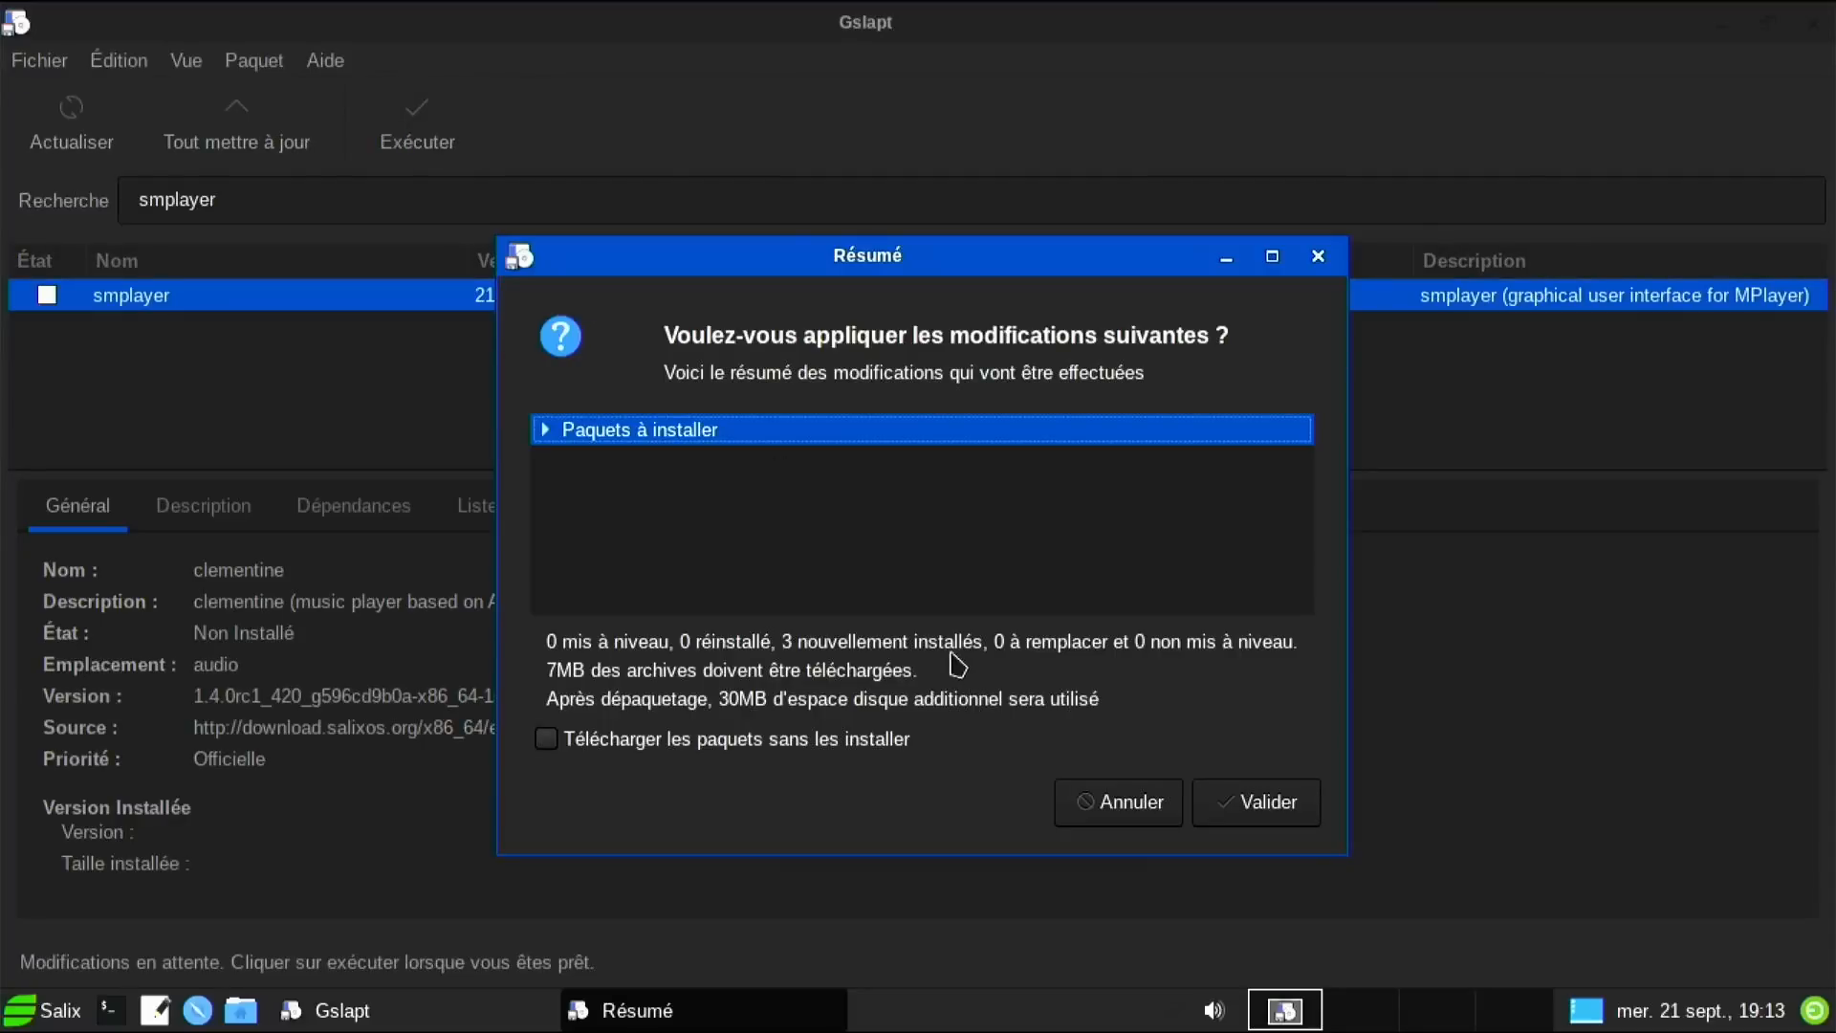
left_click(1230, 802)
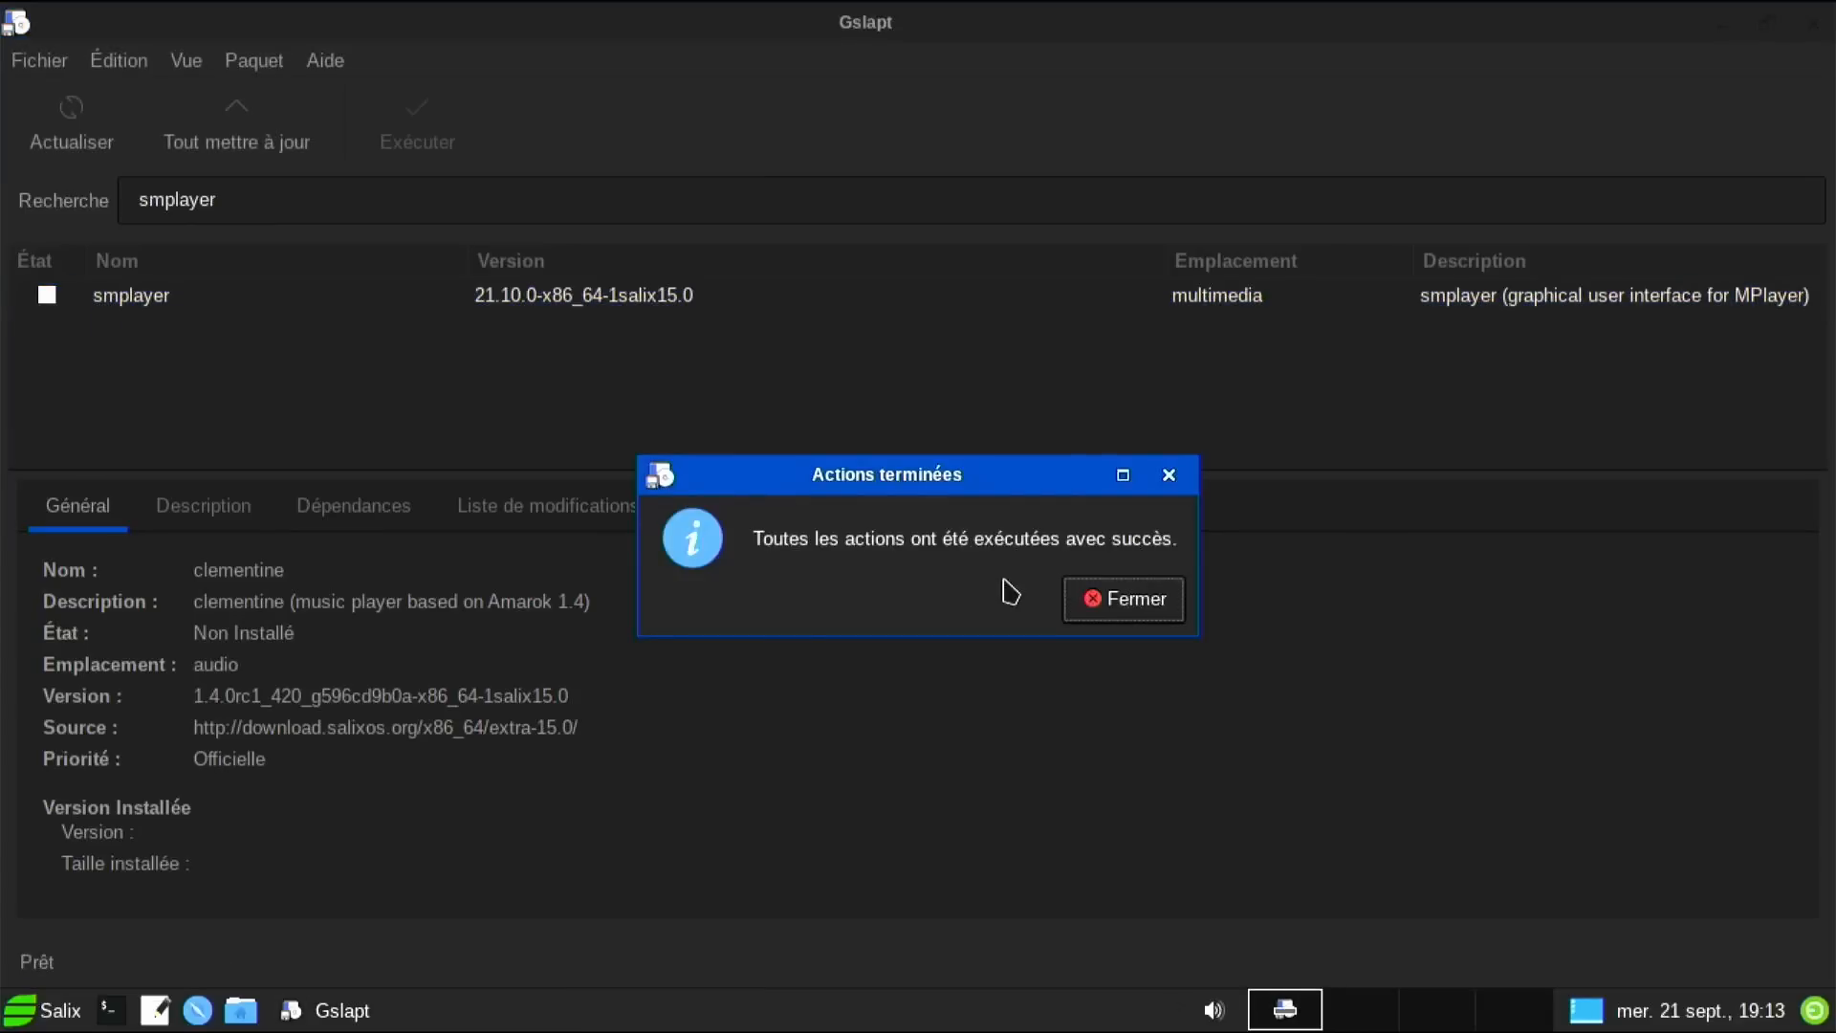
left_click(1088, 601)
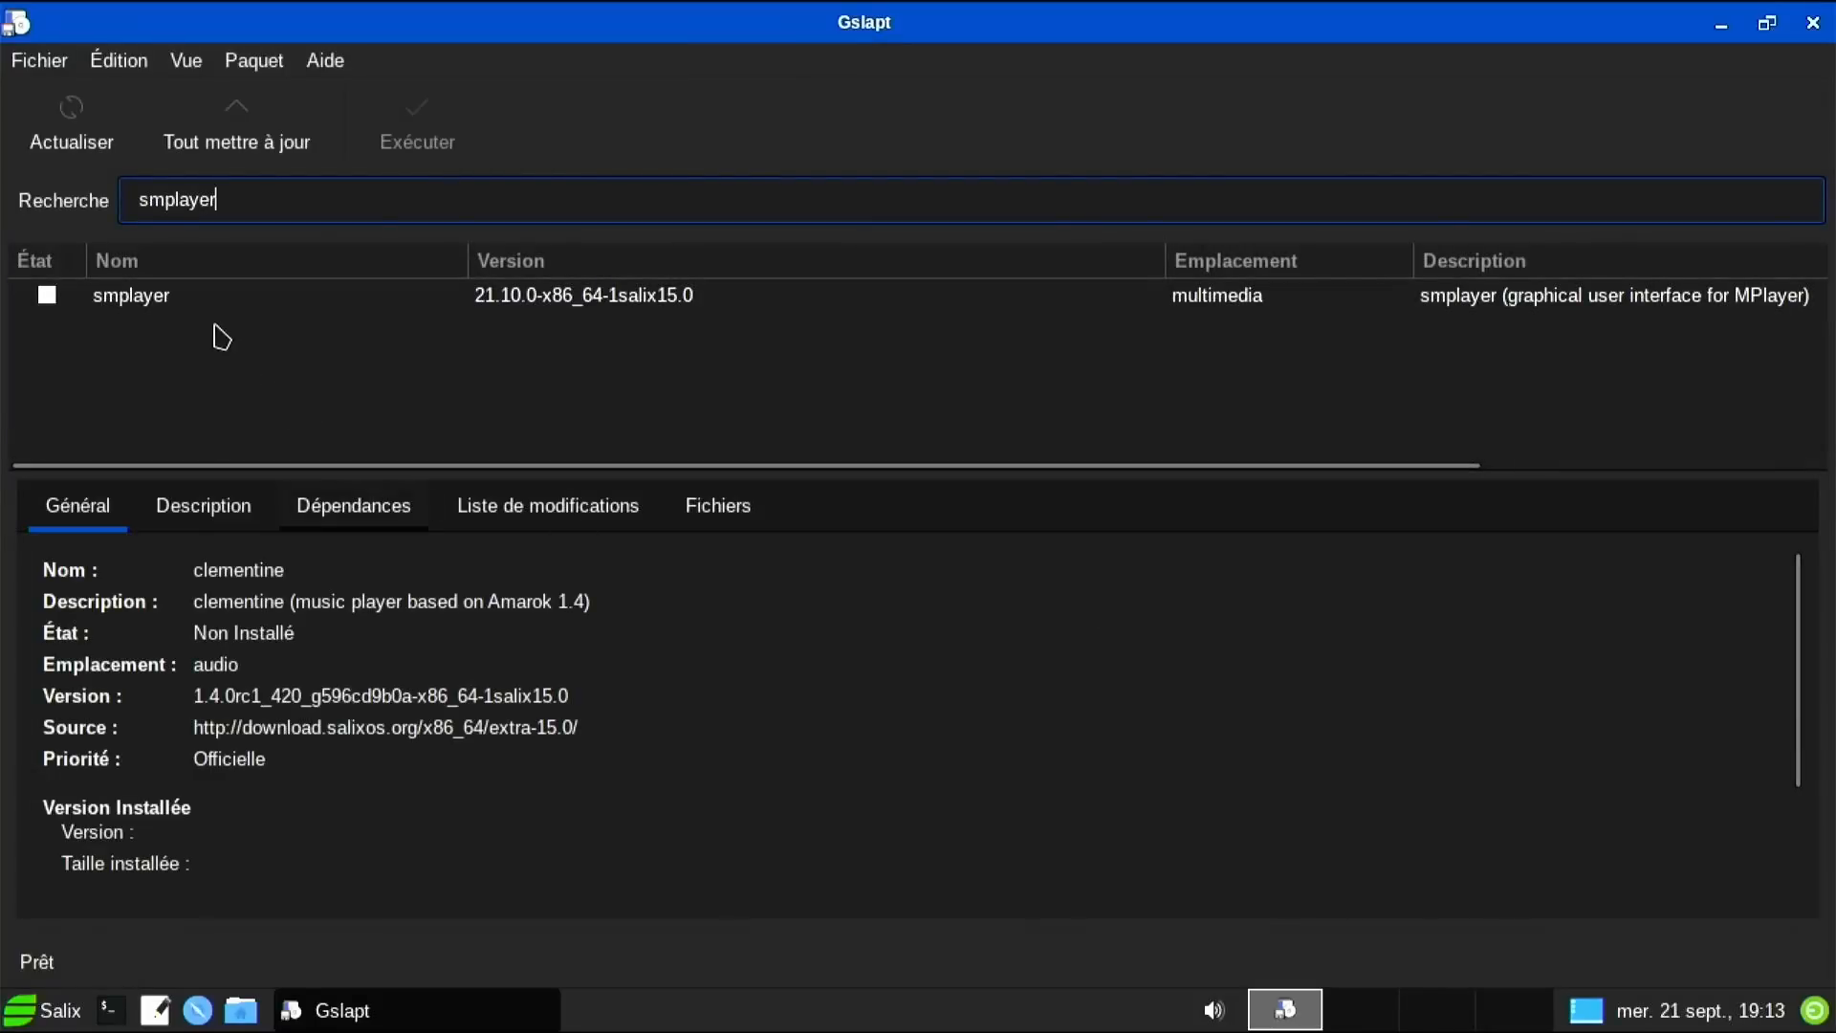
Mark smplayer for installation.
left_click(196, 302)
right_click(196, 304)
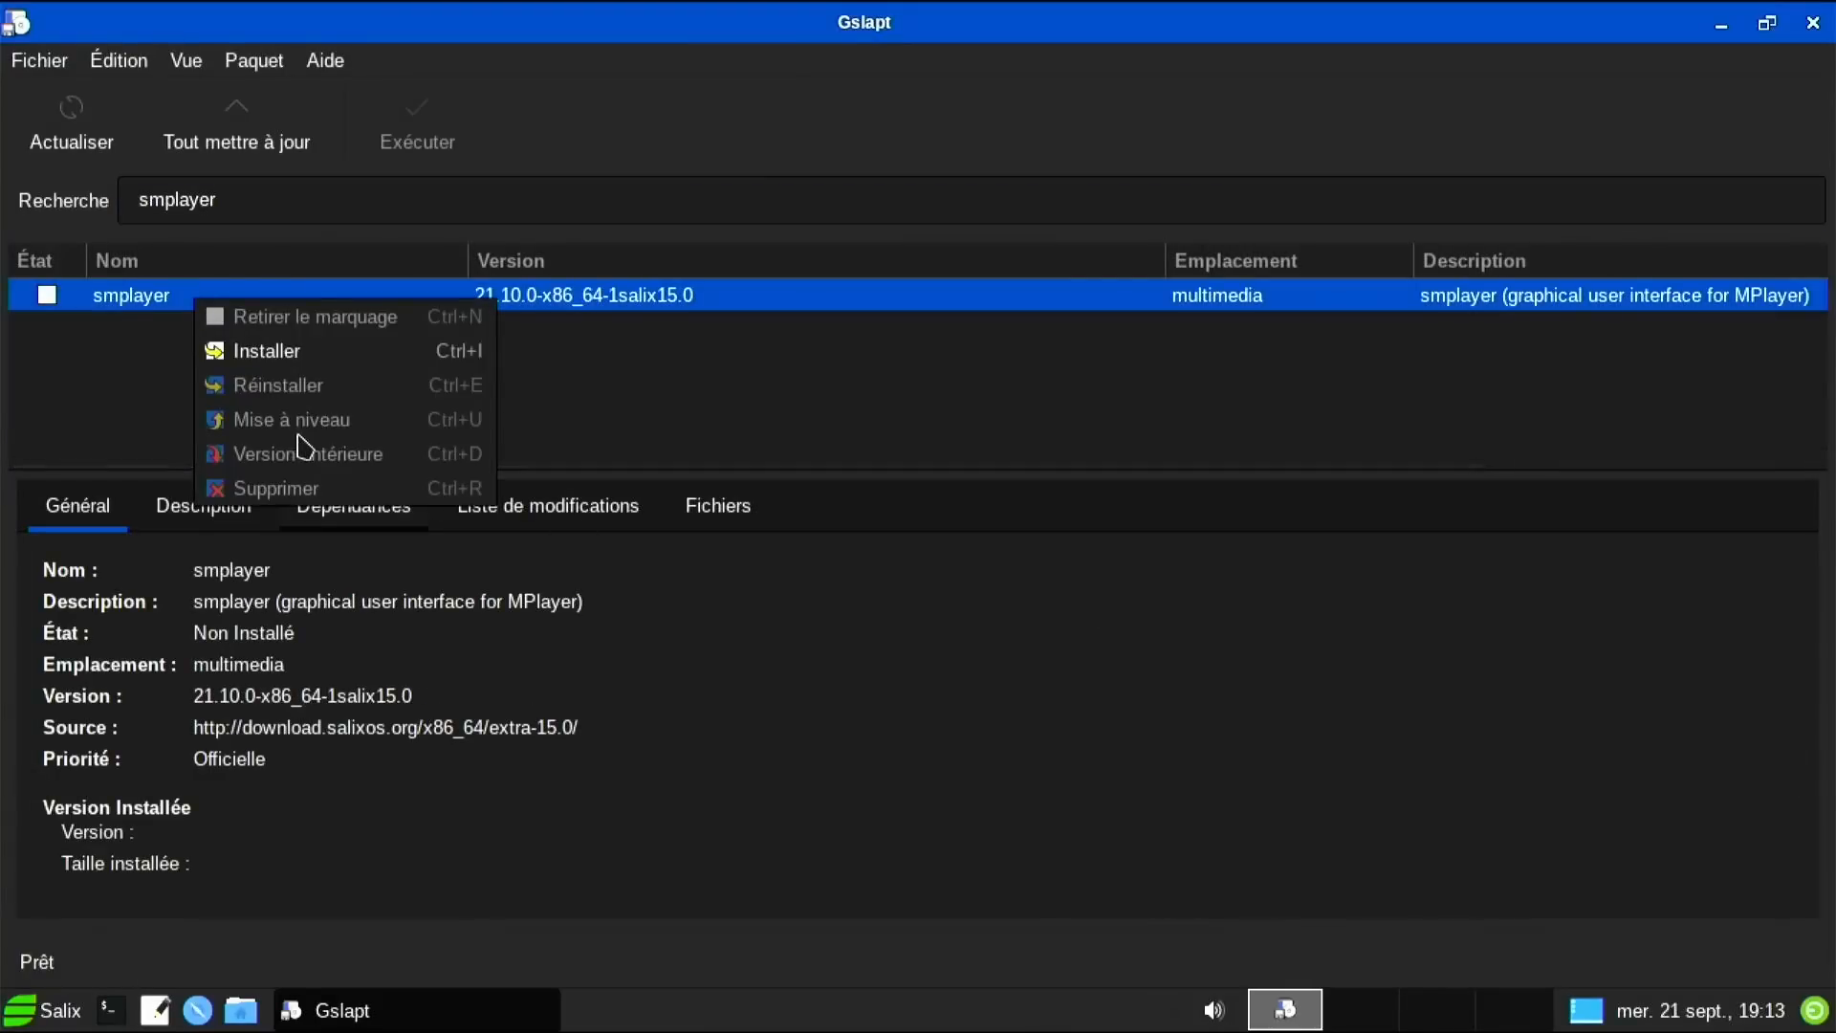
left_click(304, 351)
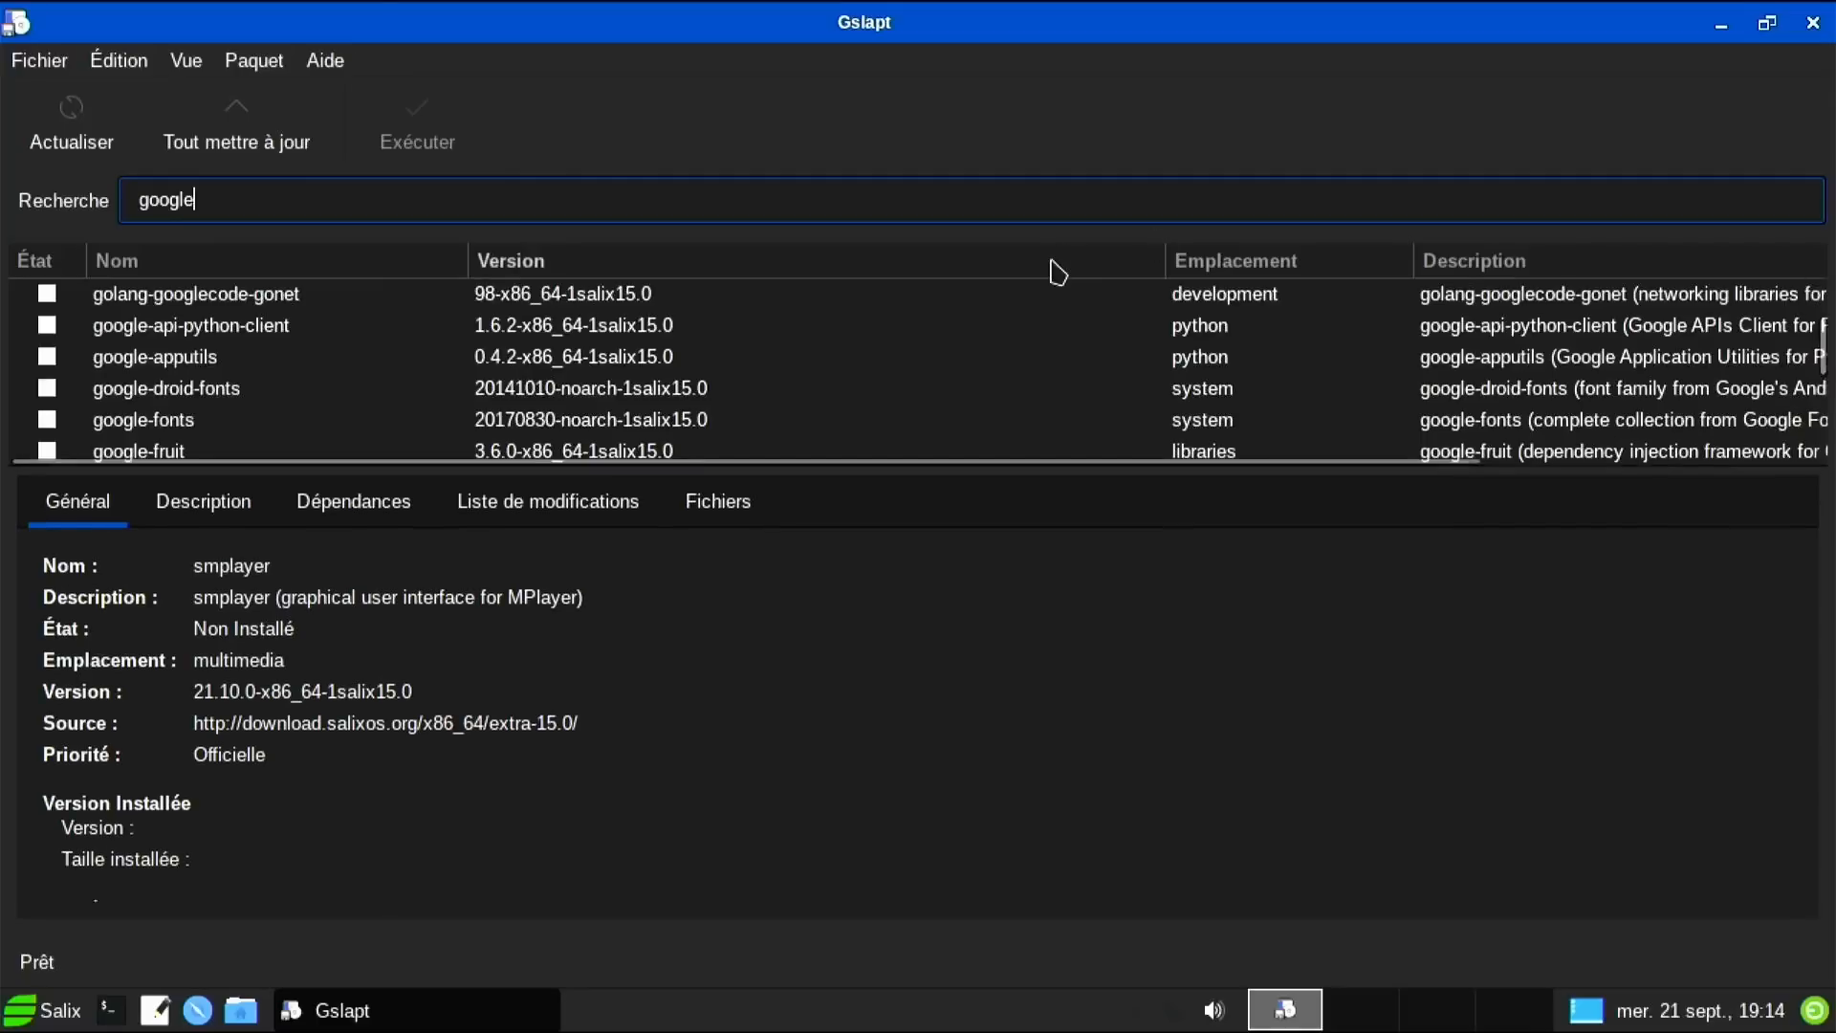
Search 'vival' to check for a Vivaldi package, then clear the search field.
key("BackSpace")
key("BackSpace")
key("BackSpace")
key("BackSpace")
key("BackSpace")
key("BackSpace")
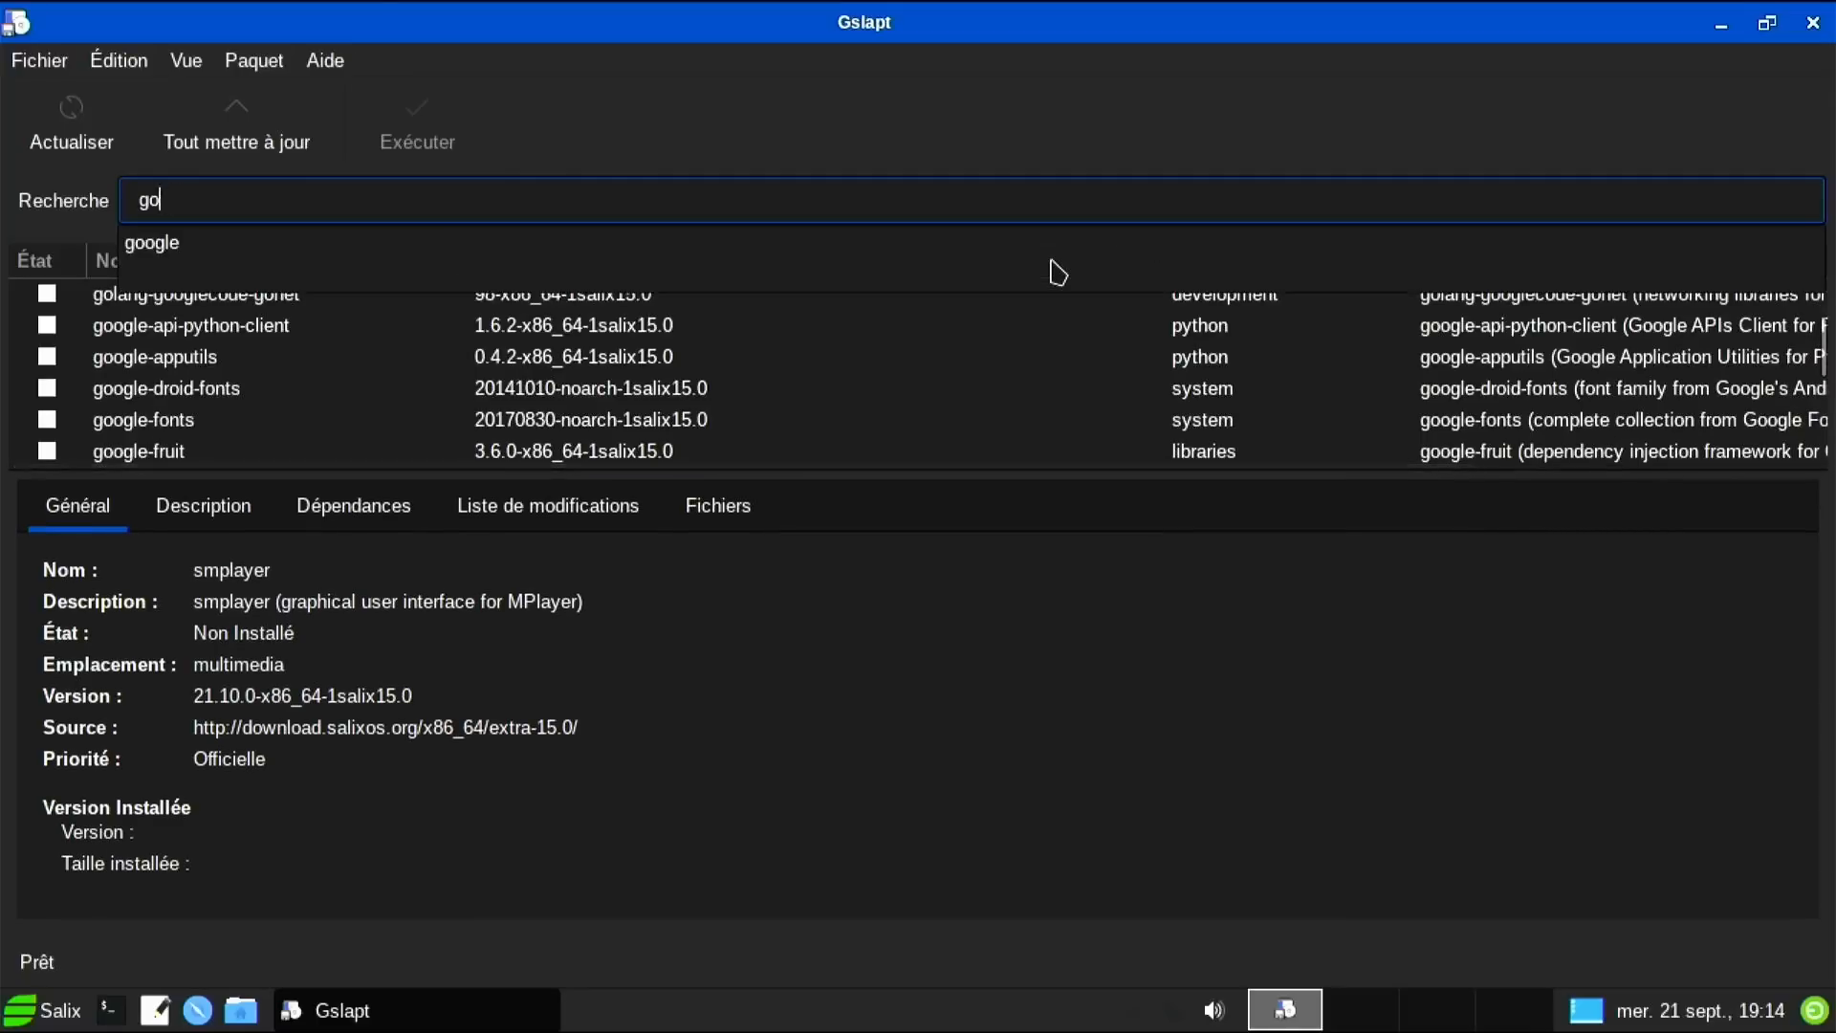
type("vival")
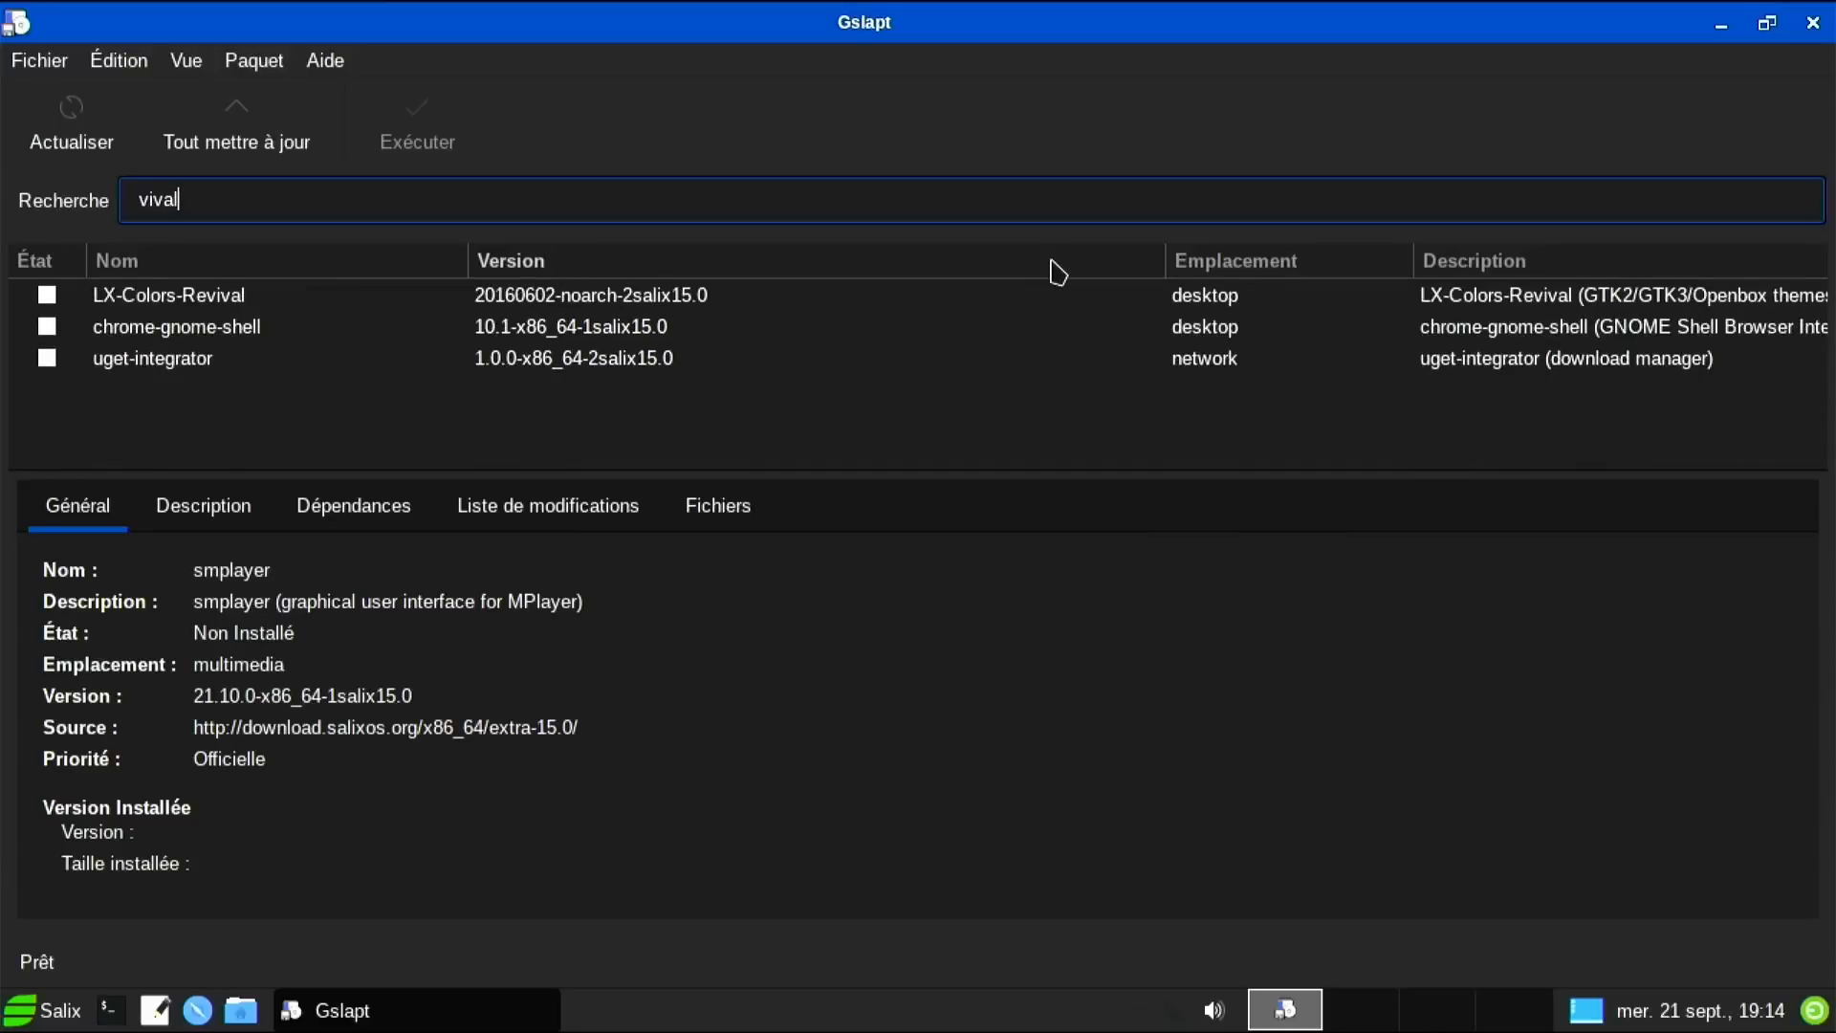
key("BackSpace")
key("BackSpace")
key("BackSpace")
key("BackSpace")
key("BackSpace")
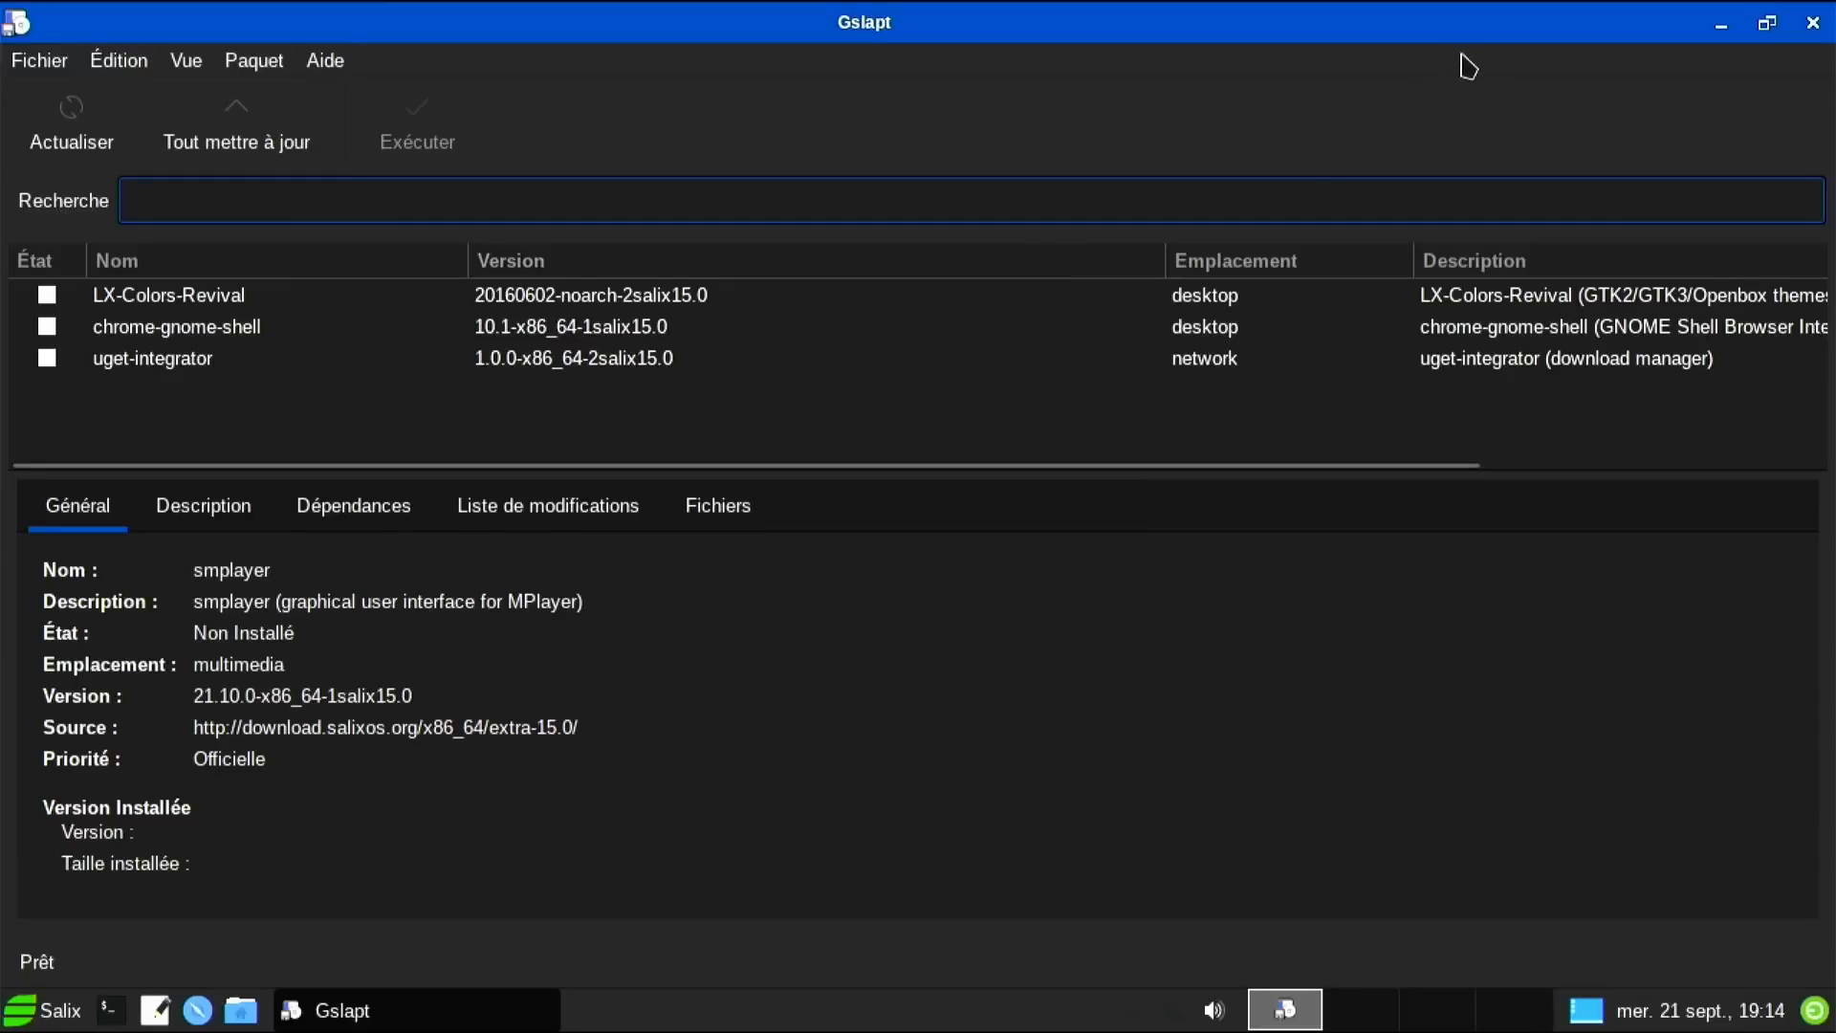
Close Gslapt and run uname -a in a Terminal with enlarged text.
left_click(1813, 23)
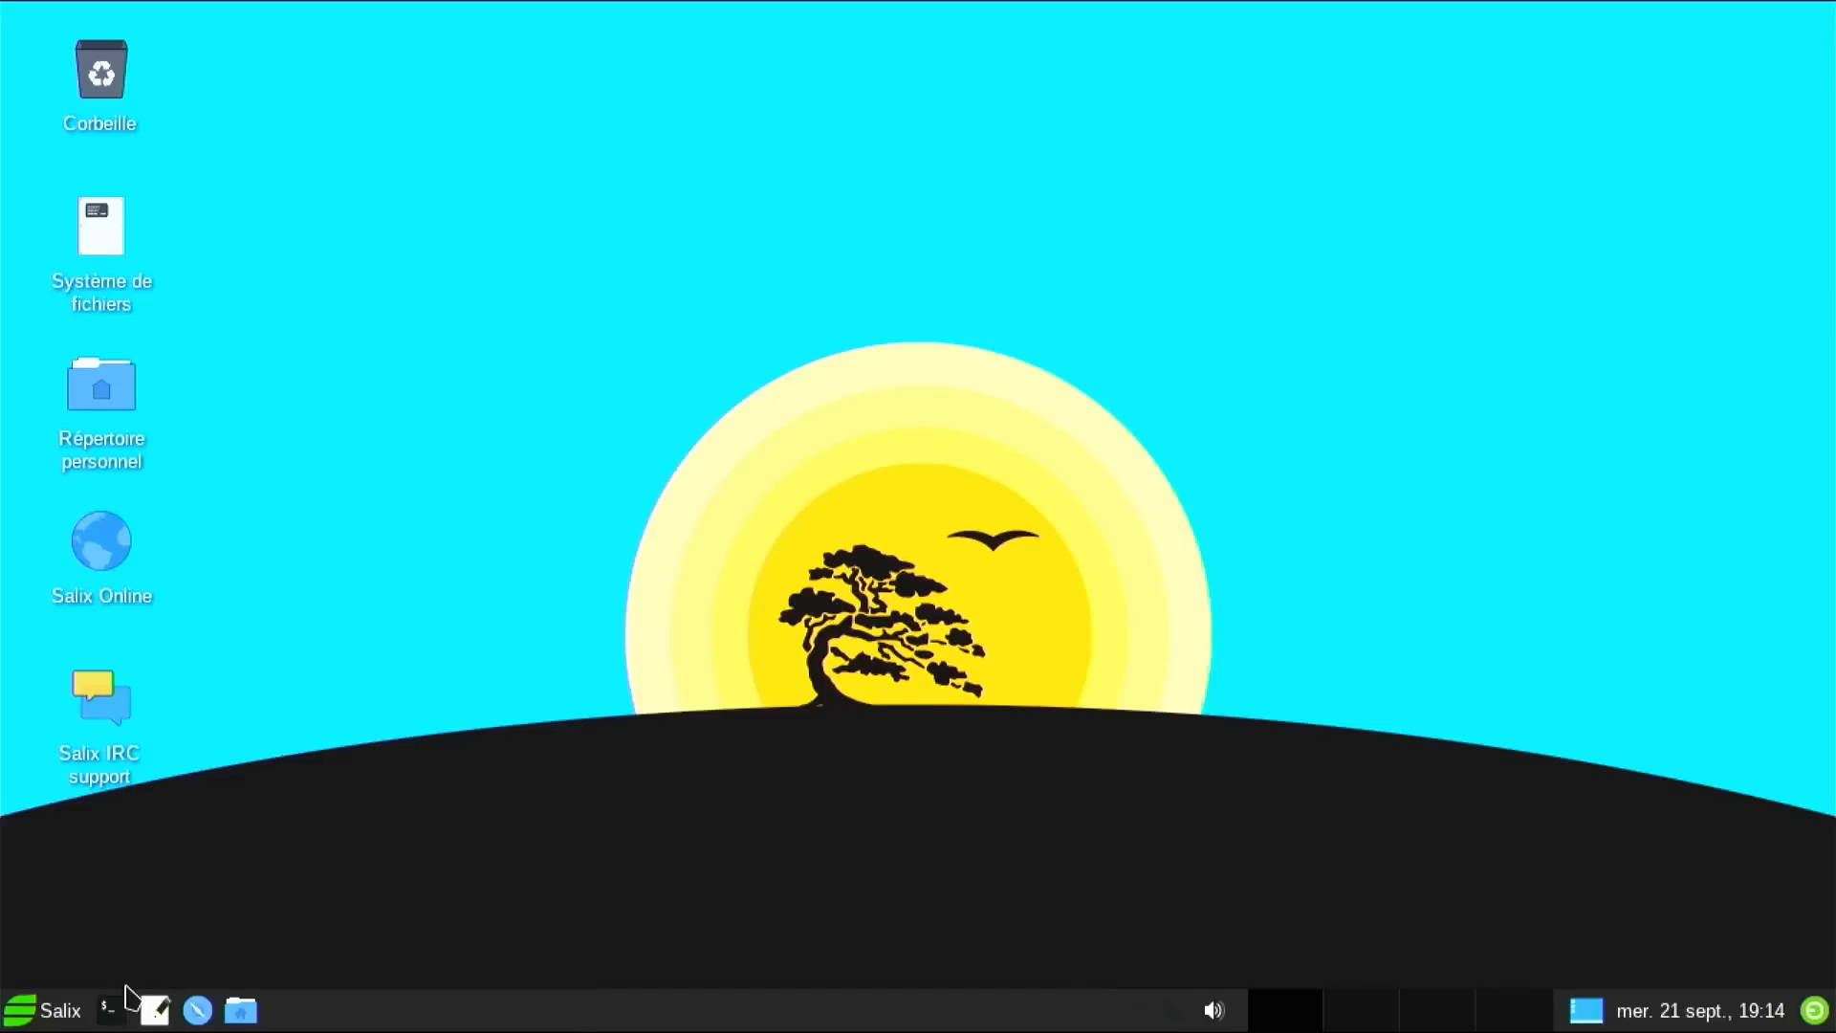
left_click(111, 1011)
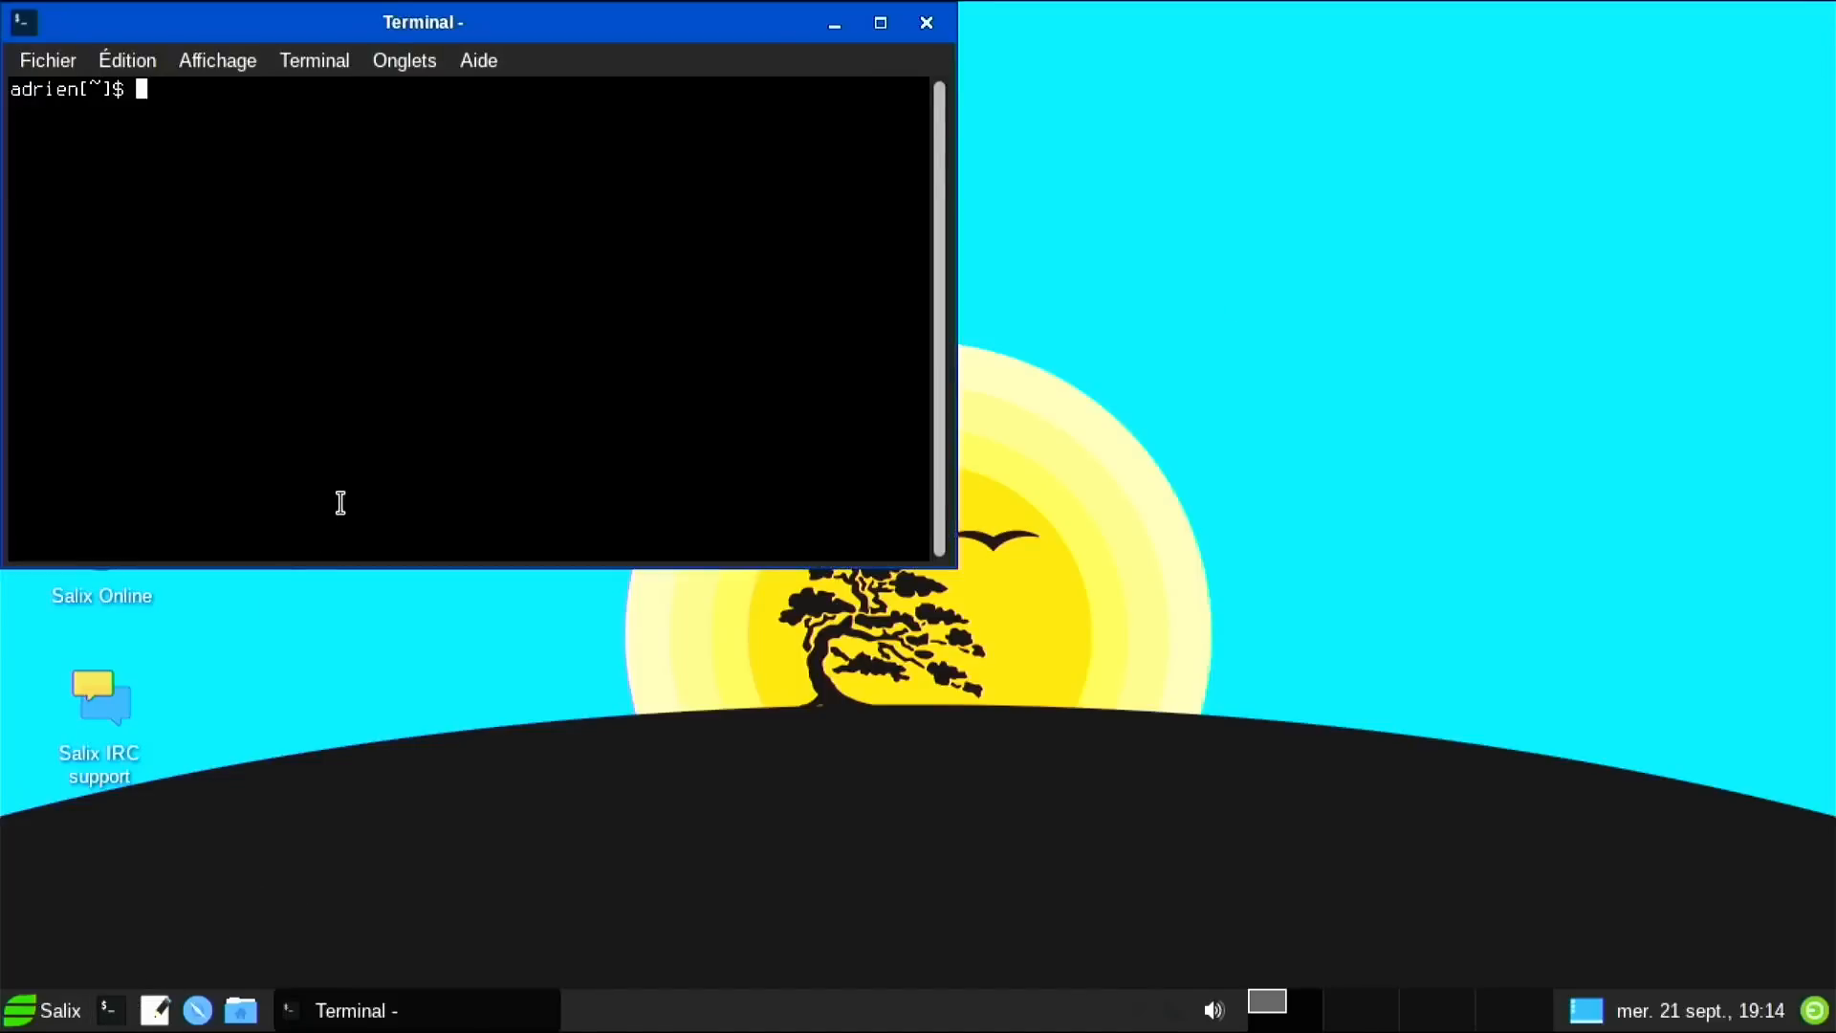
key("ctrl+plus")
key("ctrl+plus")
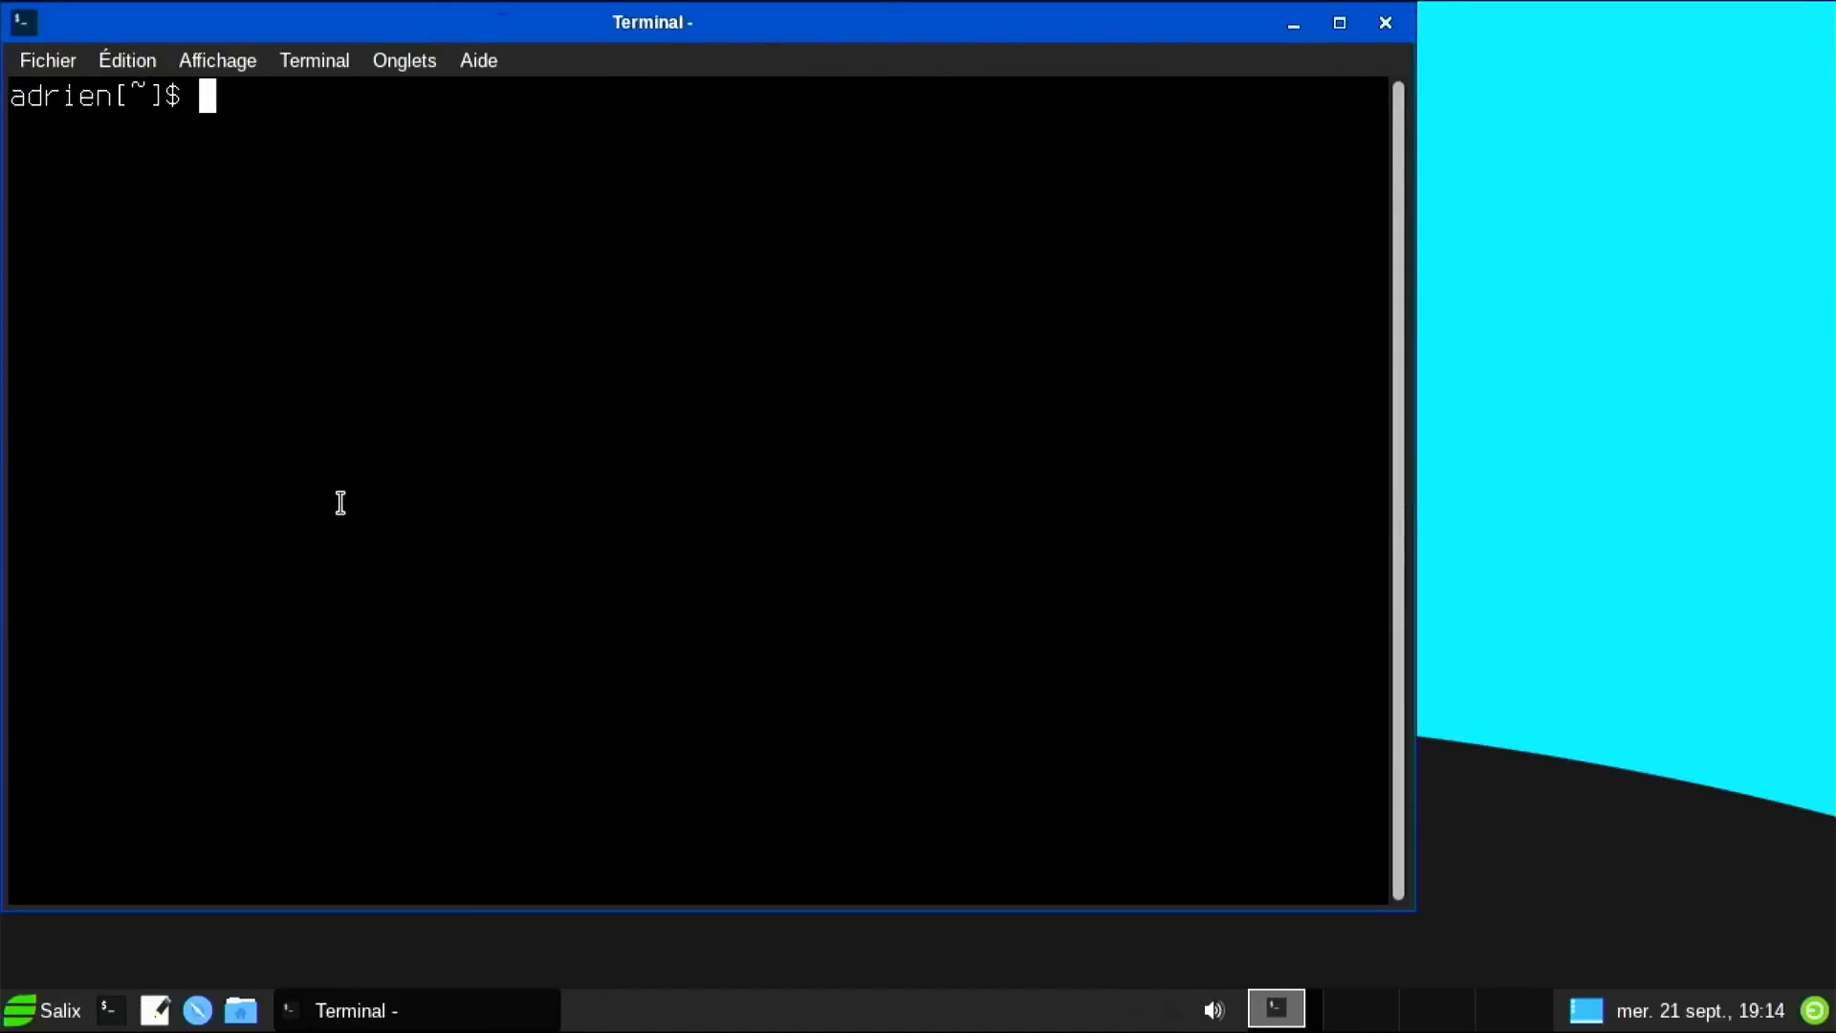
type("uname -a")
key("Return")
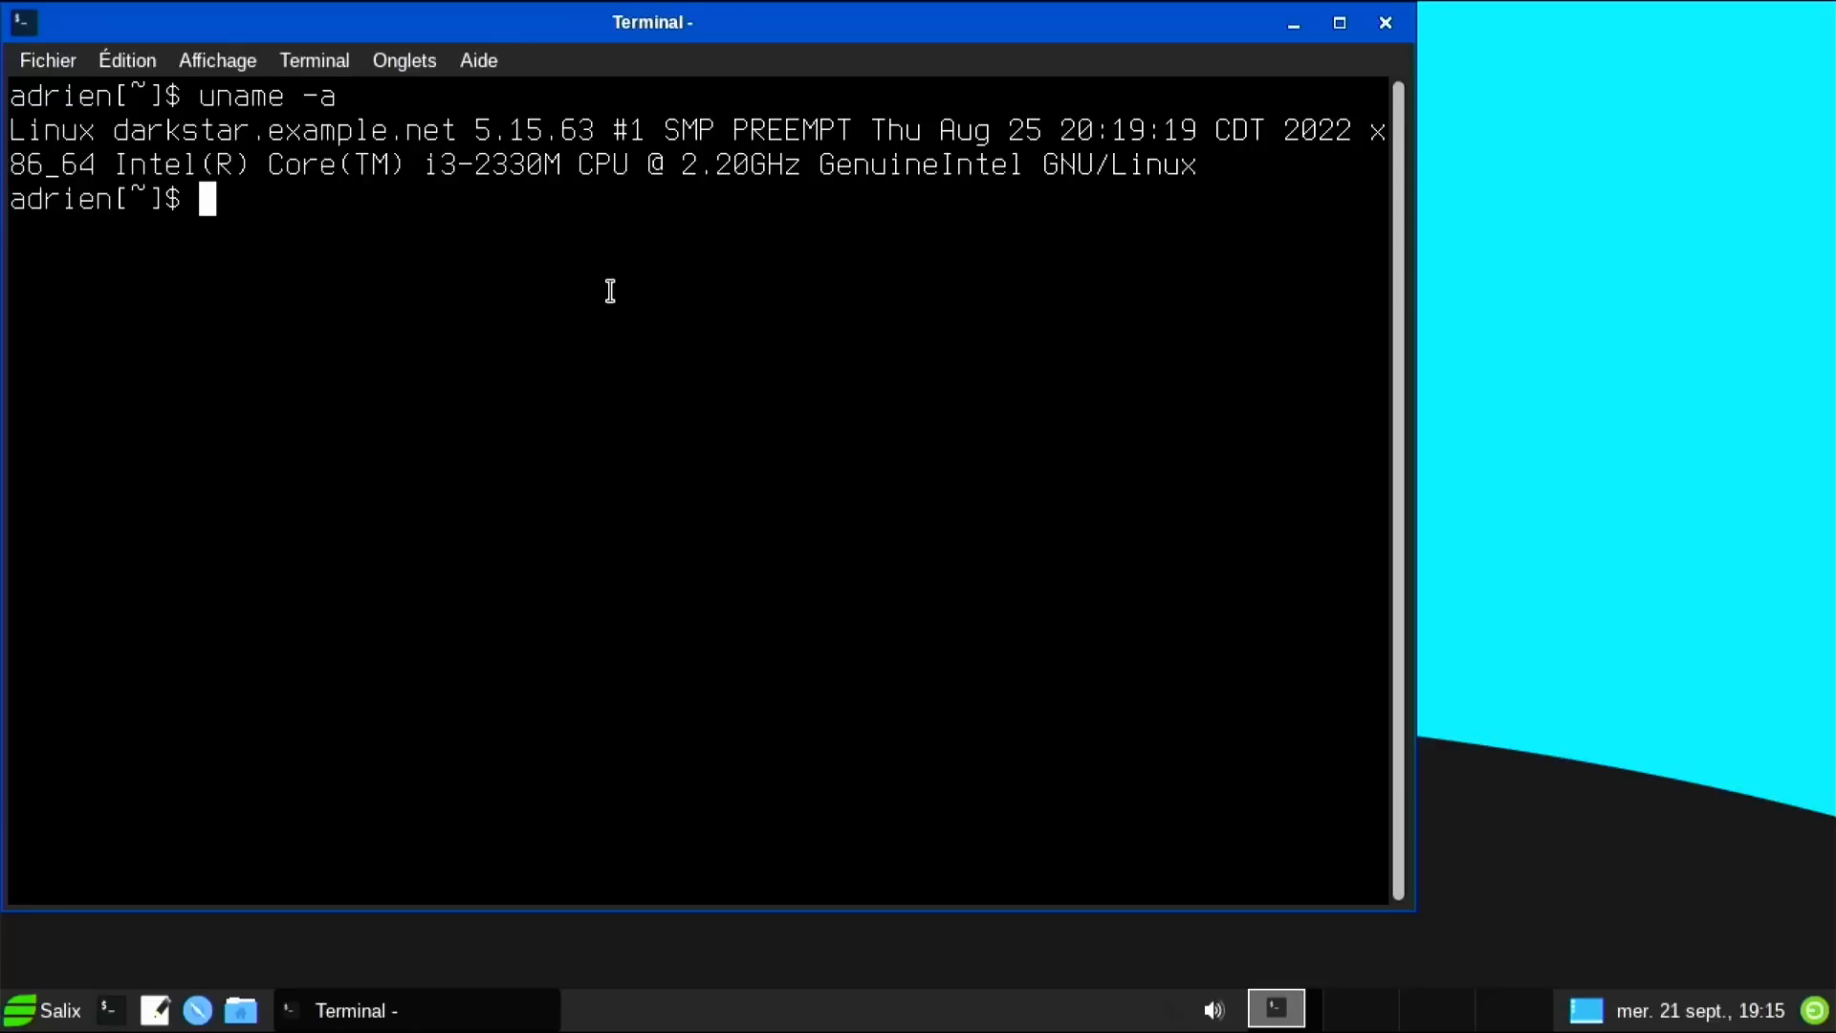
Try reboot, then restart with sudo reboot and the user's password.
type("reboot")
key("Return")
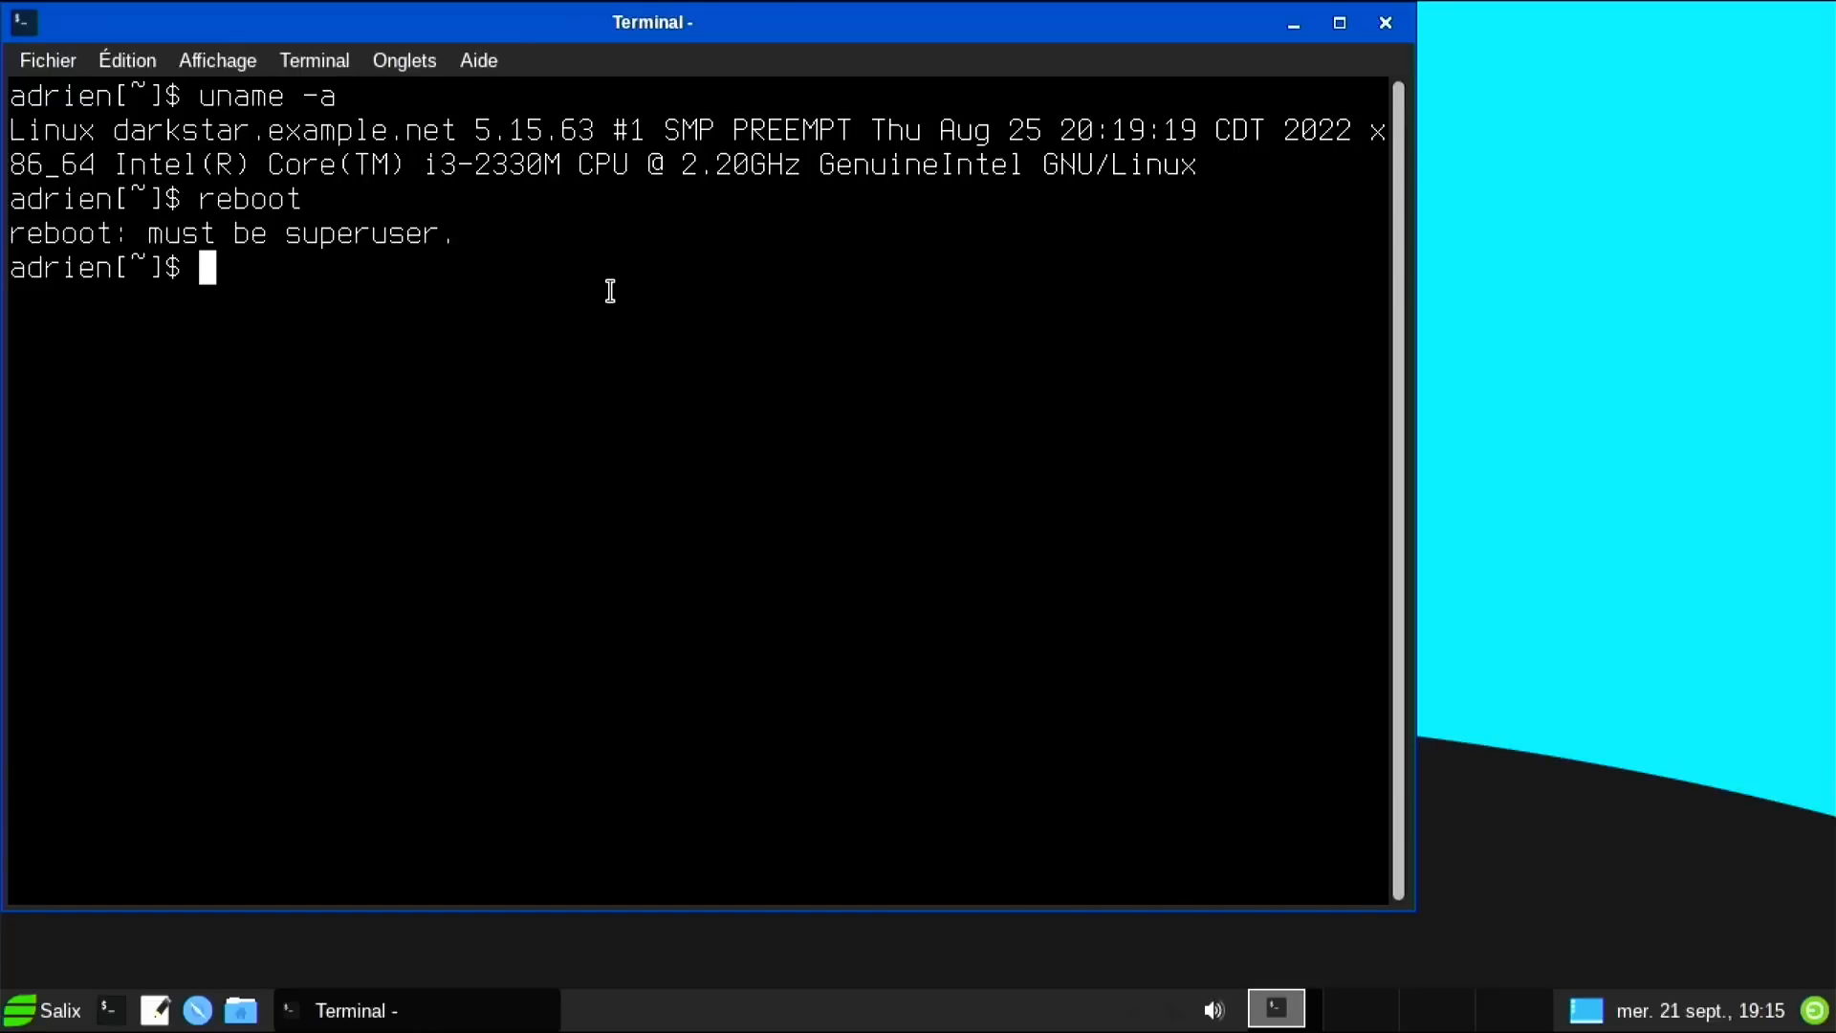
type("sudo re")
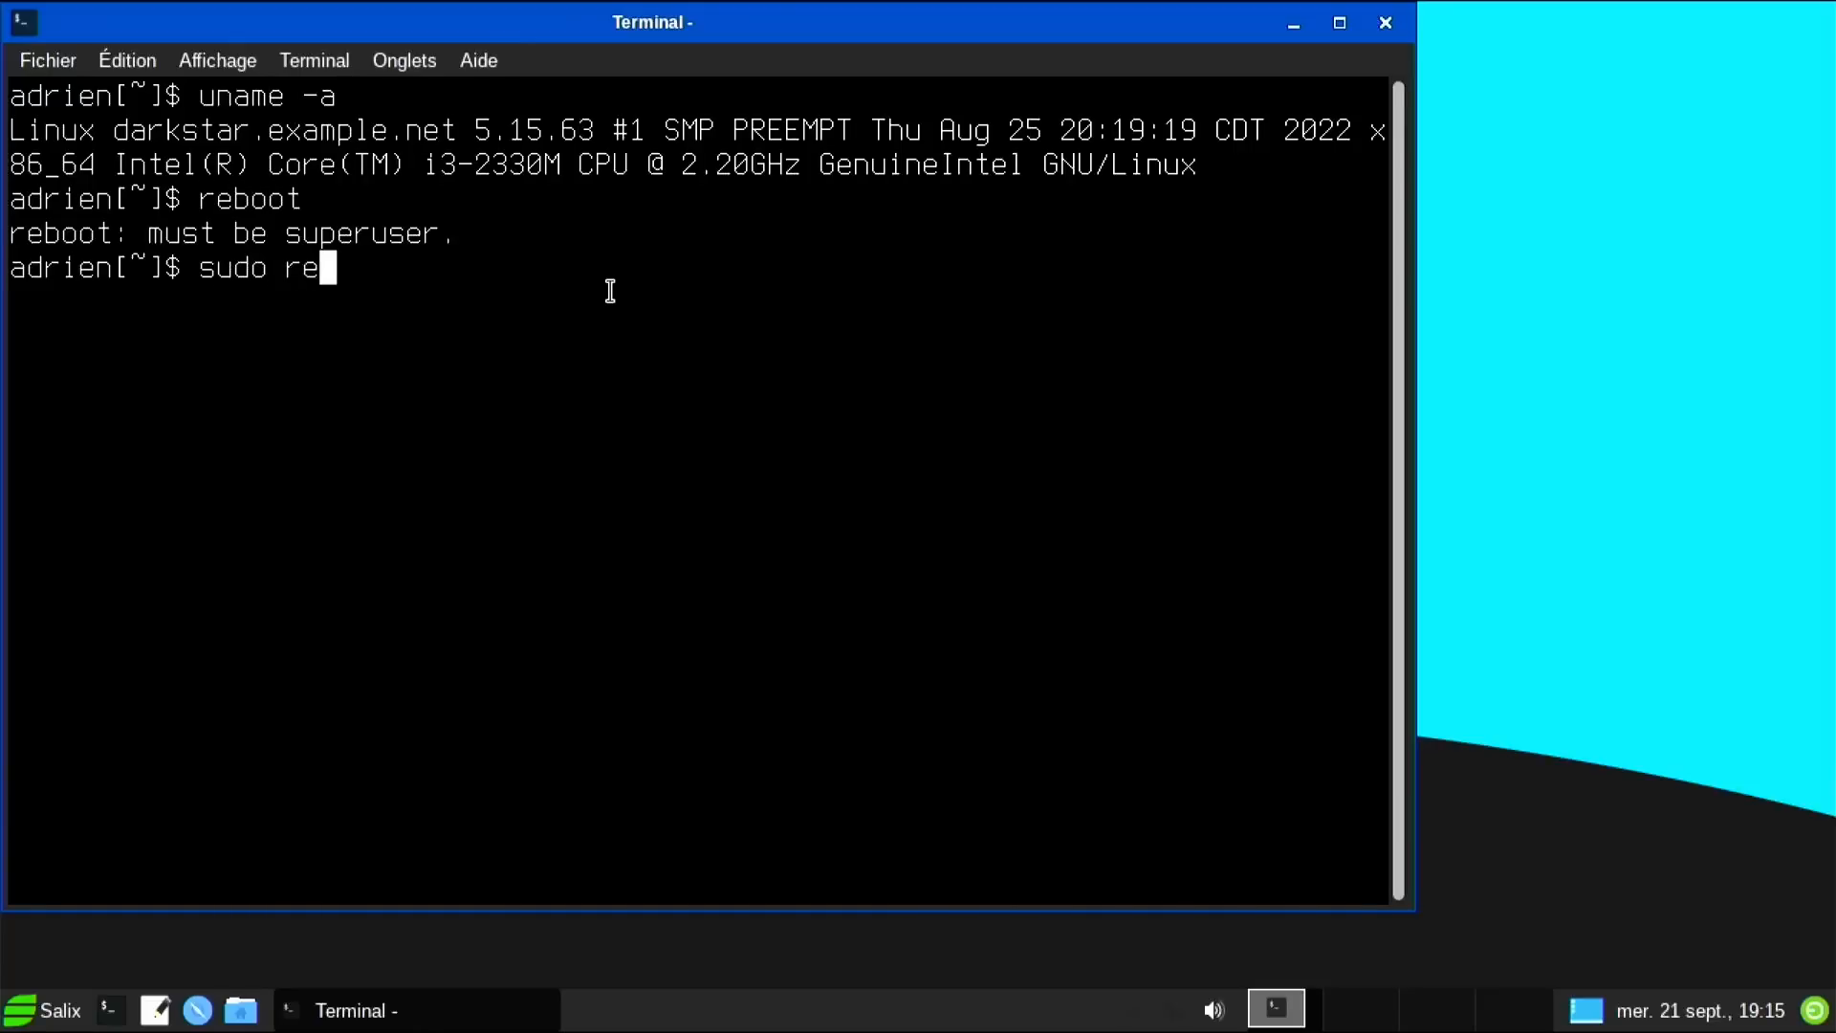
type("boot")
key("Return")
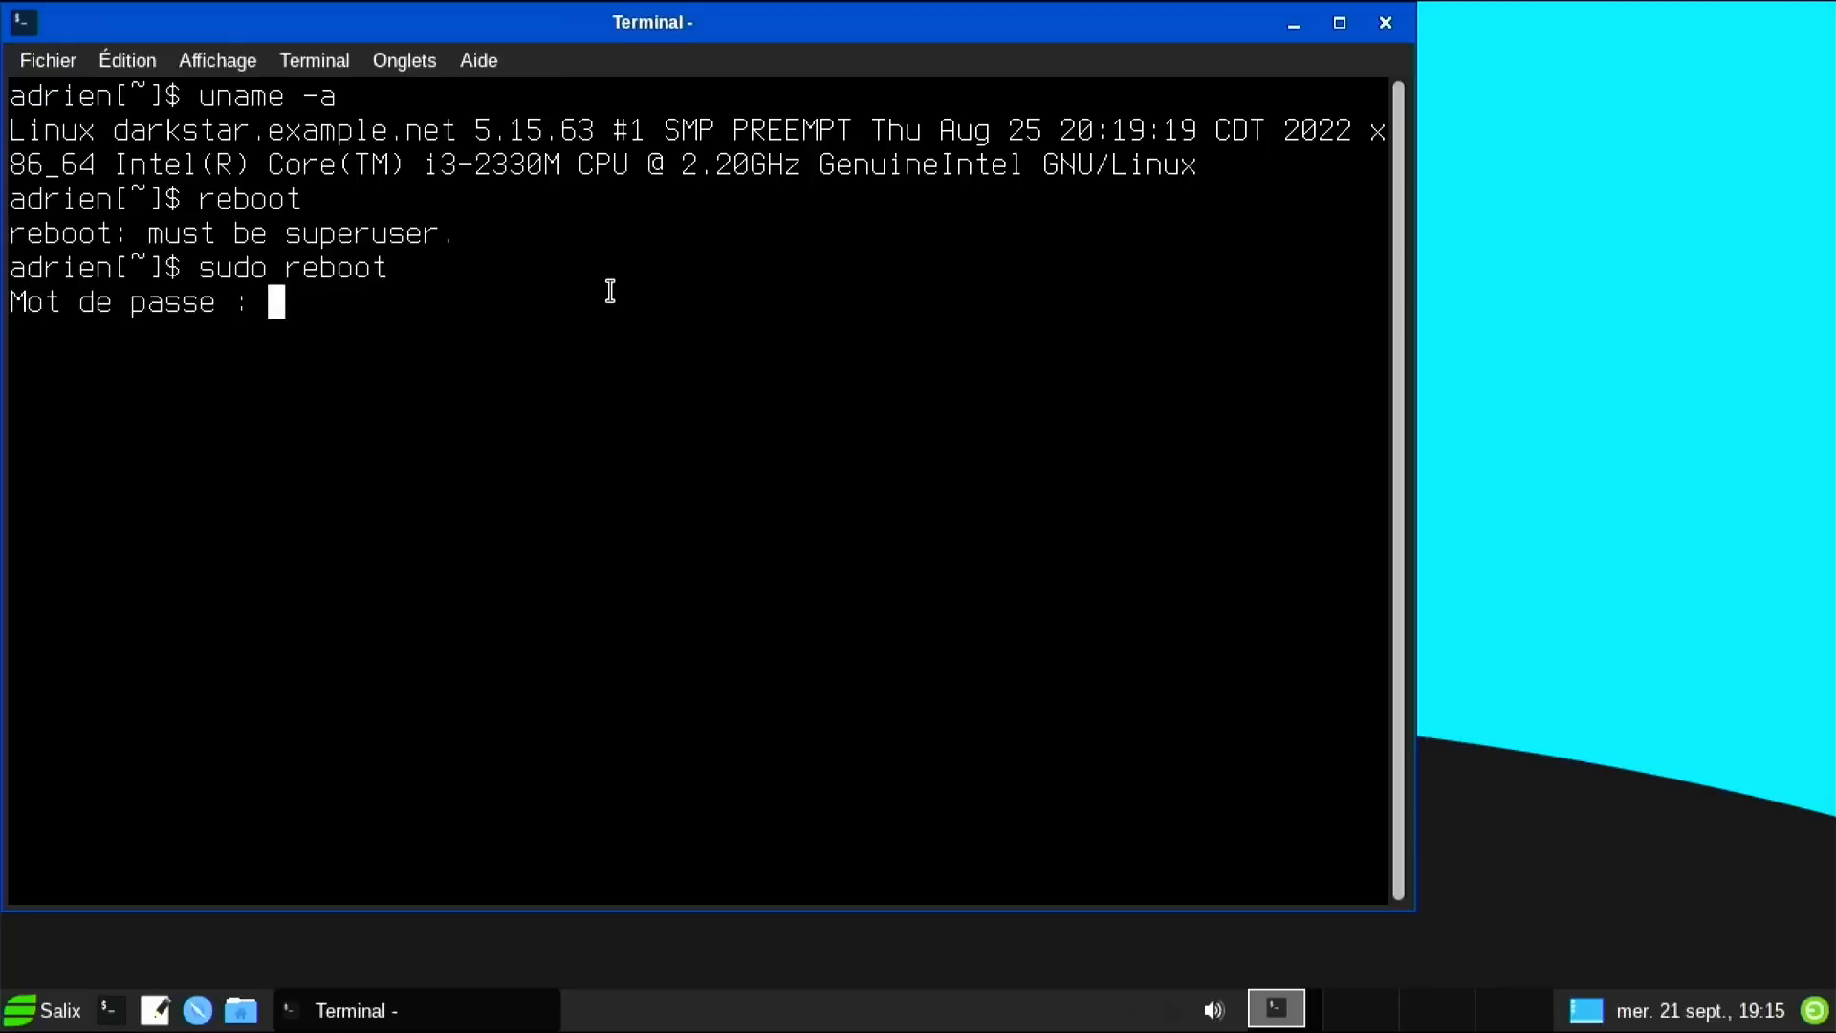
key("Return")
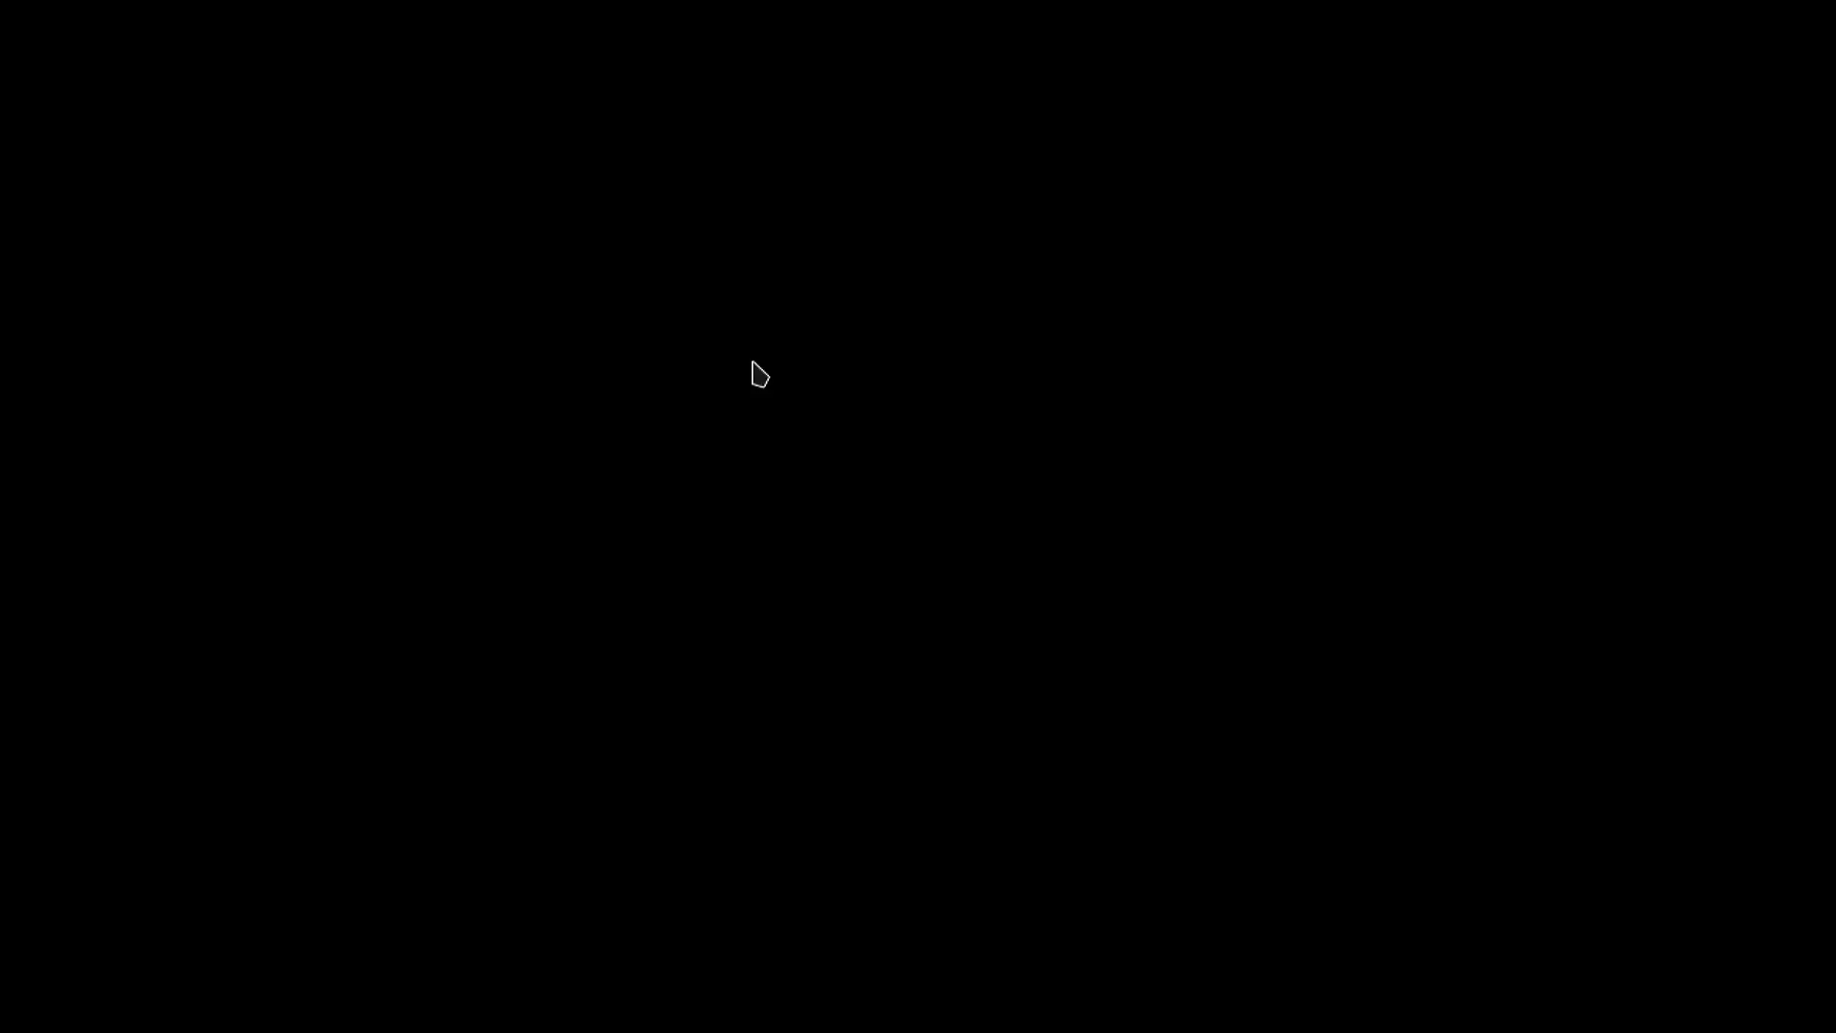
Log in with the account password and launch a Terminal from the taskbar.
type("••••••••••")
key("Return")
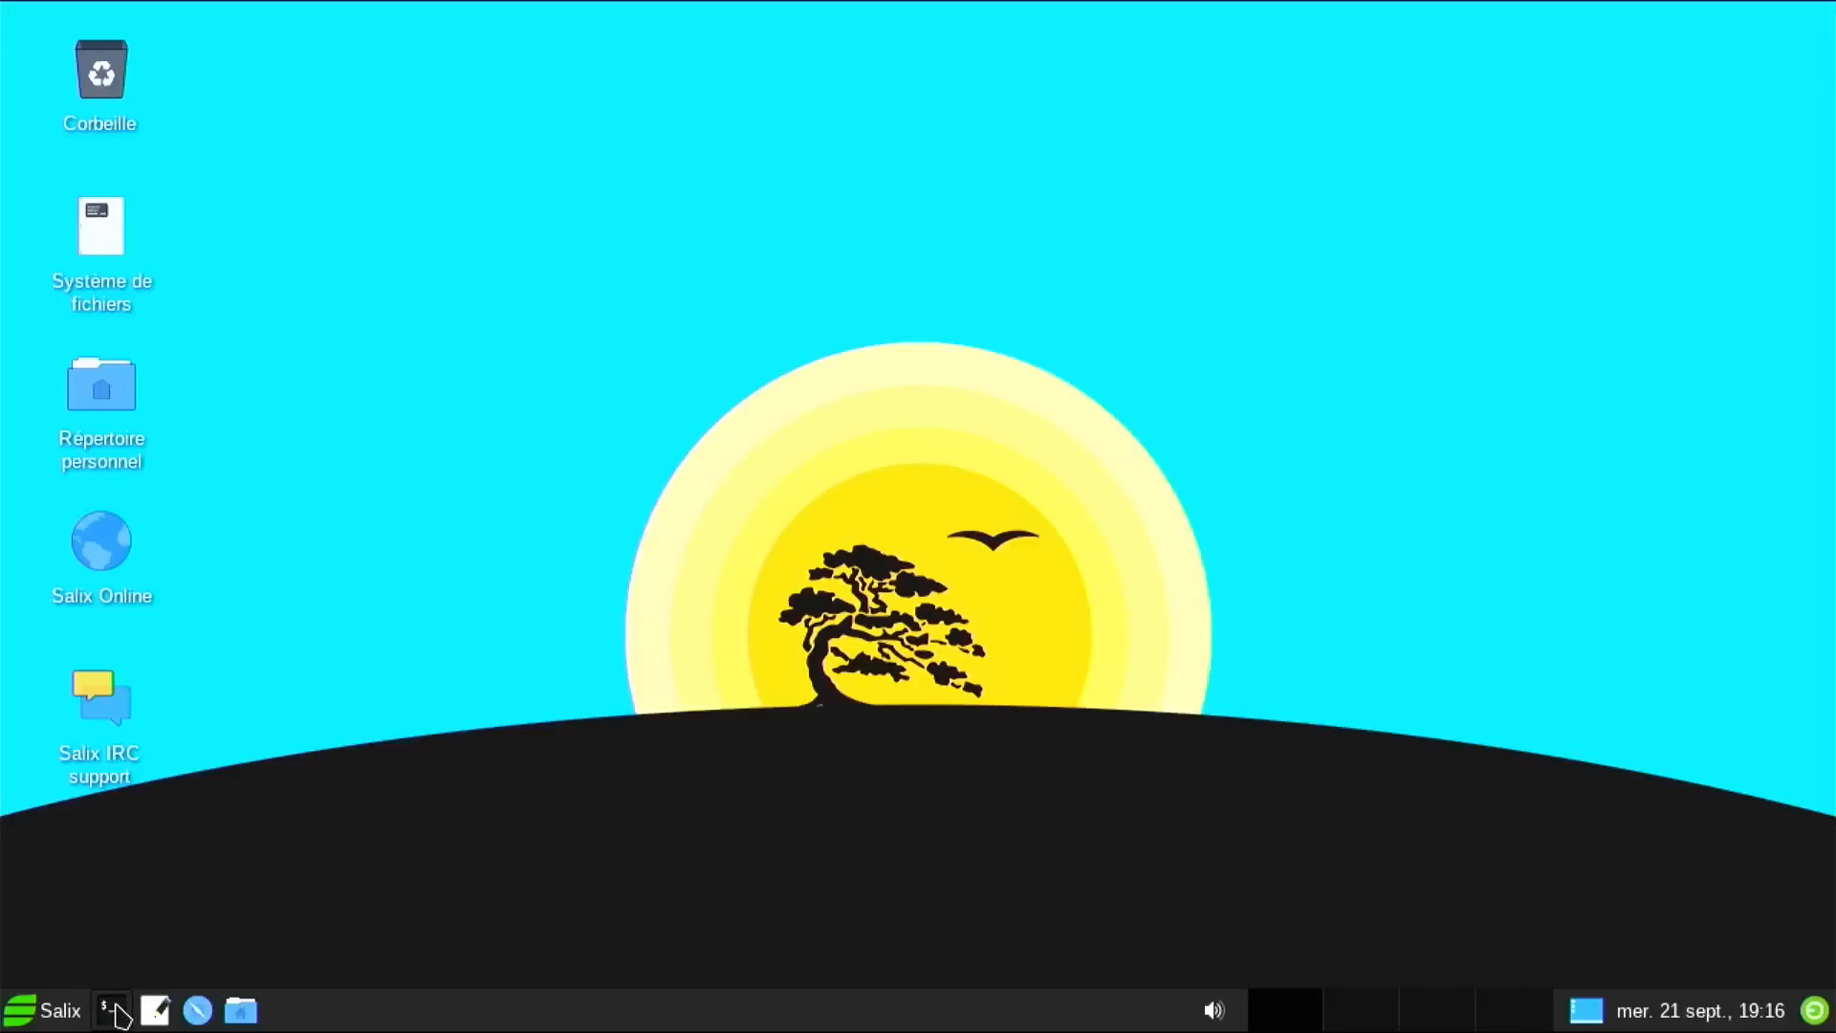
left_click(115, 1011)
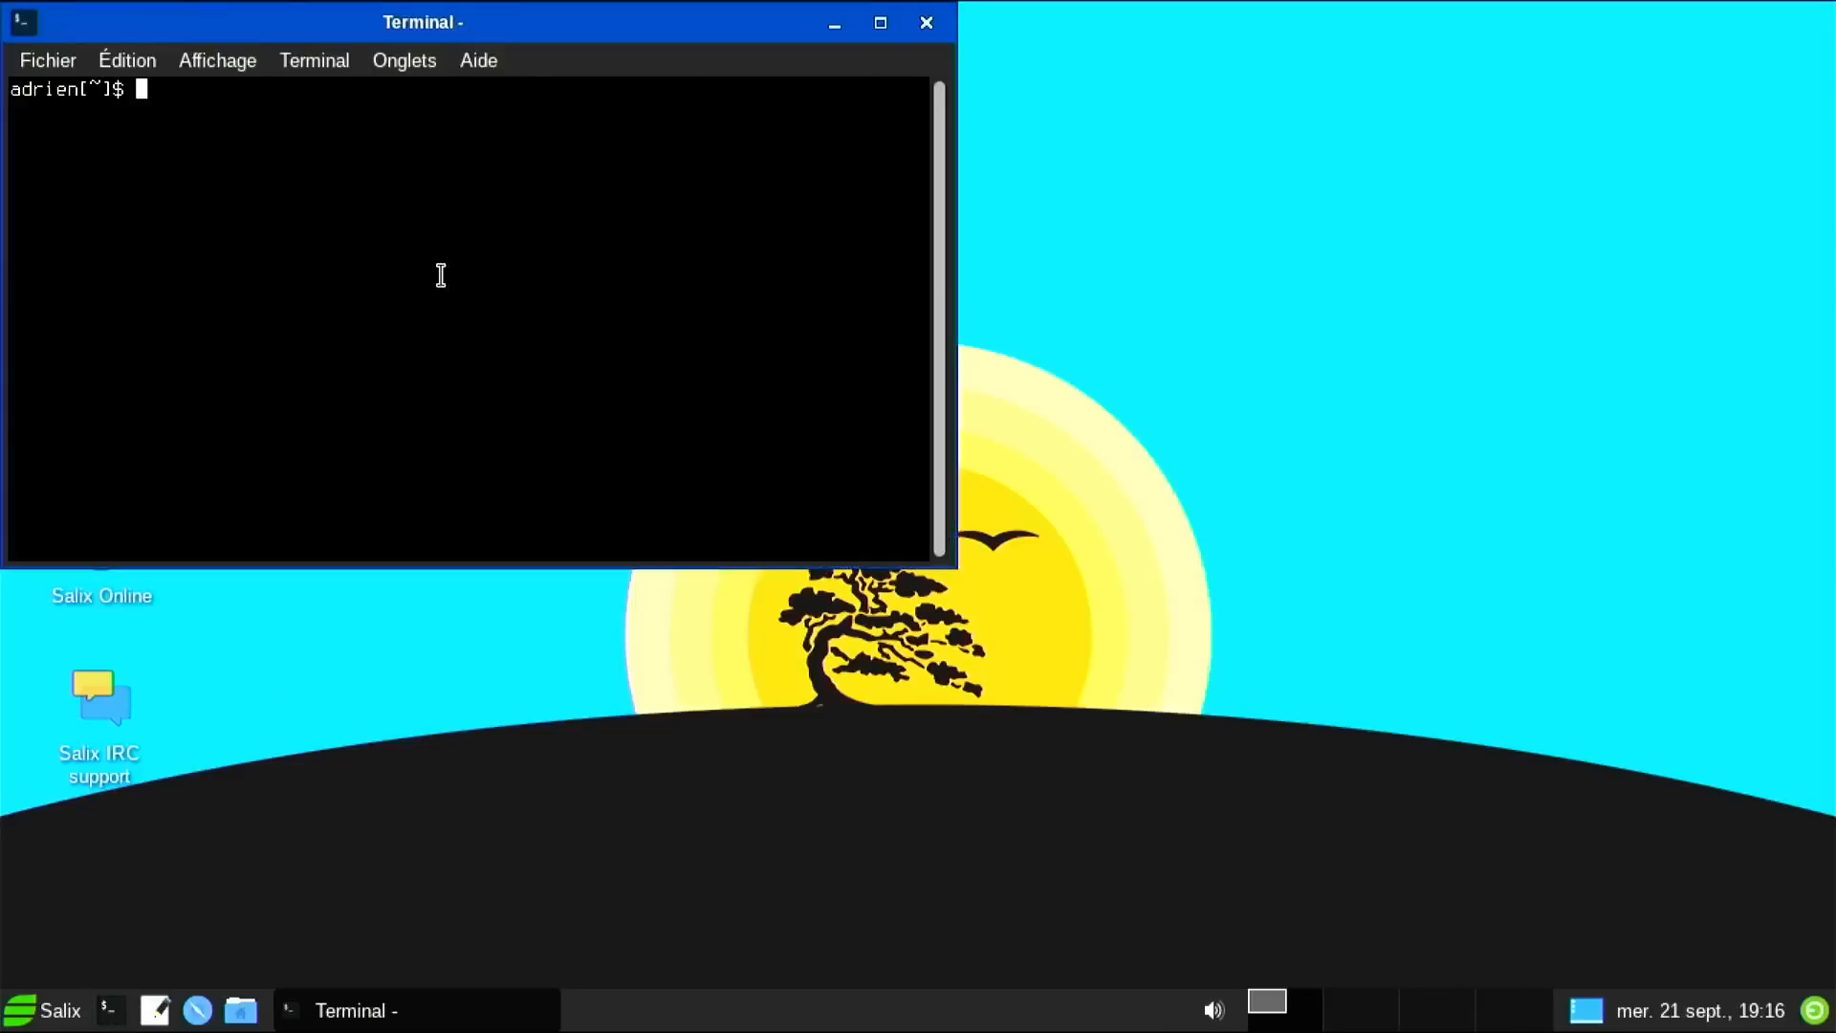
Maximize the Terminal, run htop with adjusted text size, then quit back to the prompt.
double_click(450, 31)
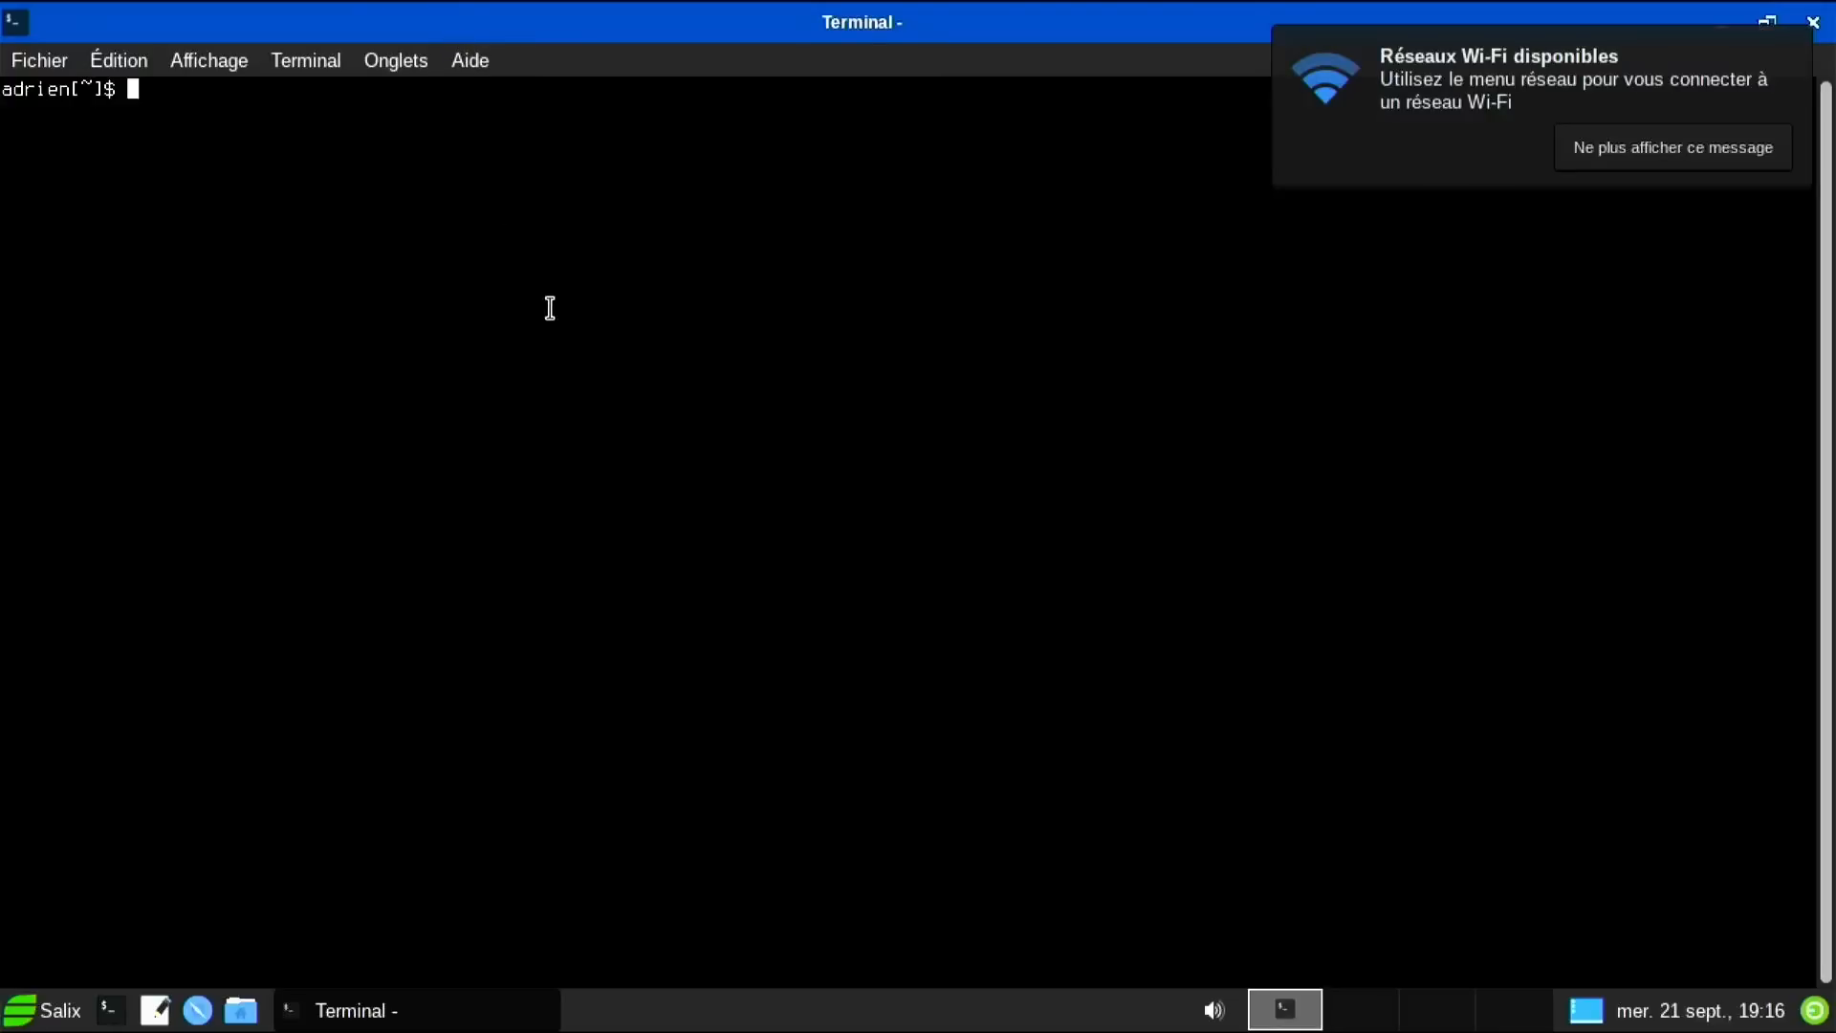
type("htop")
key("Return")
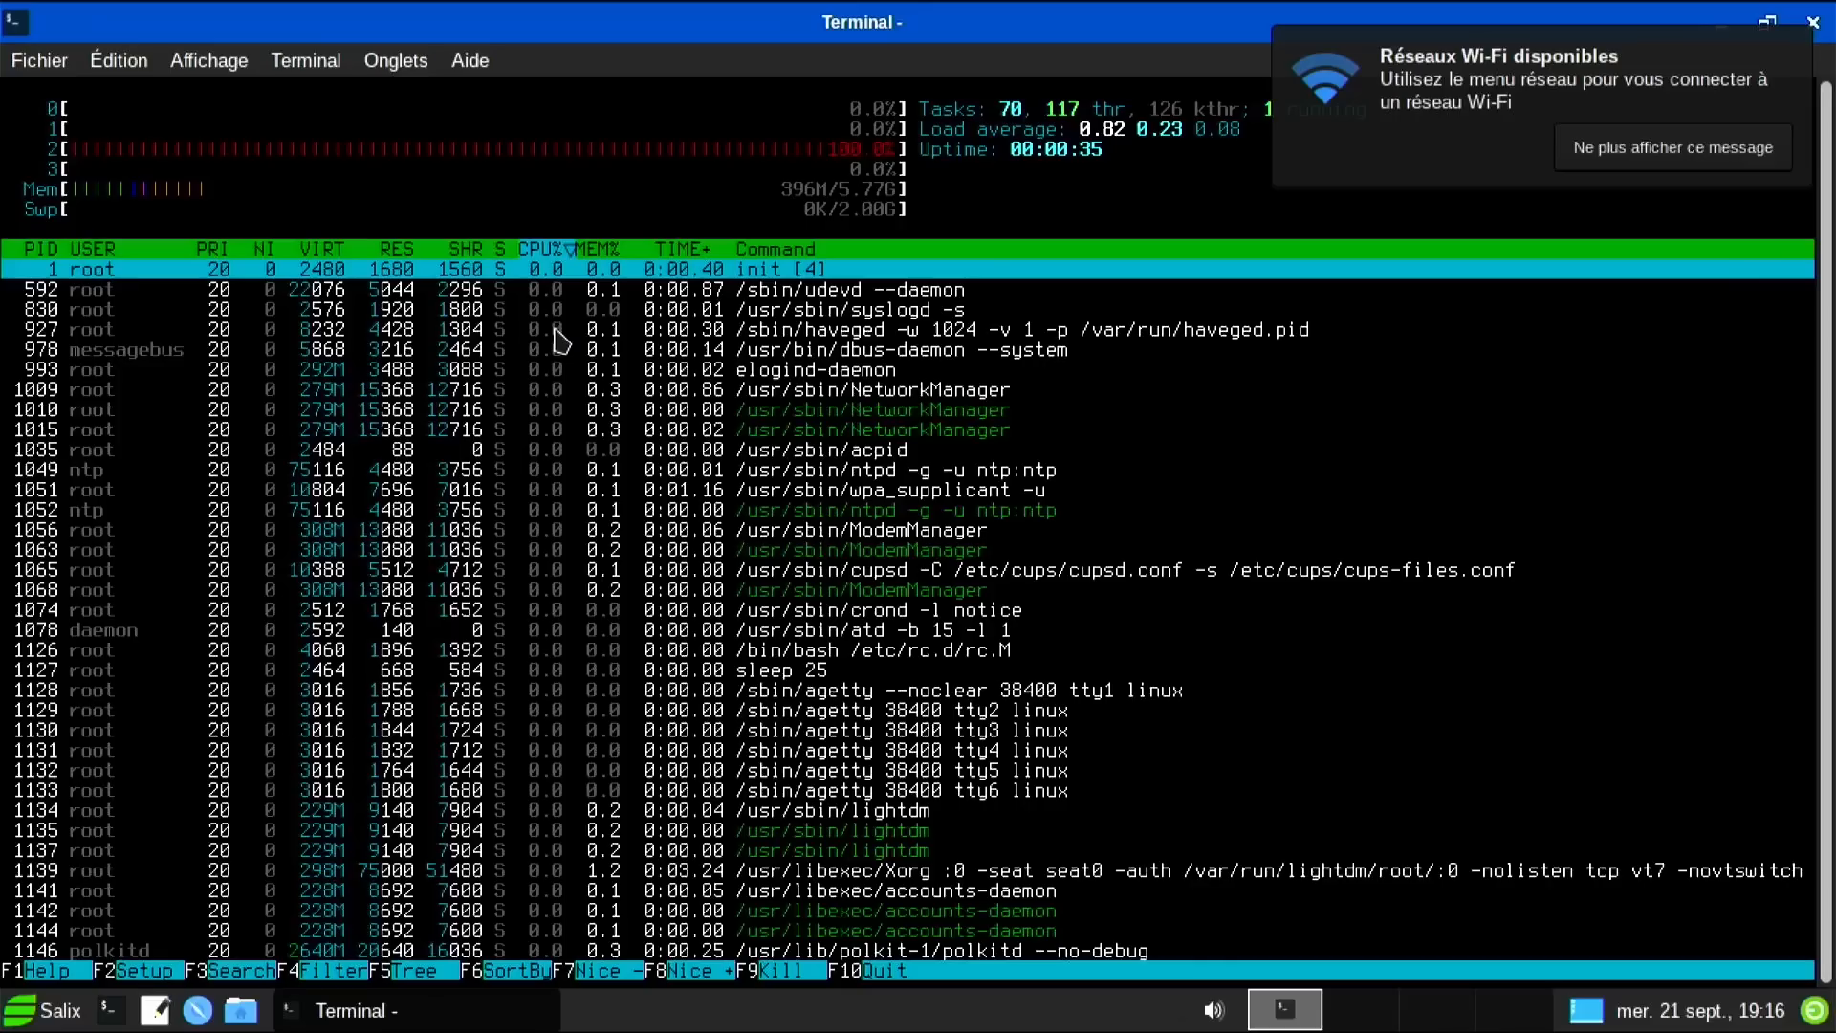
key("ctrl+plus")
key("ctrl+plus")
key("ctrl+plus")
key("ctrl+plus")
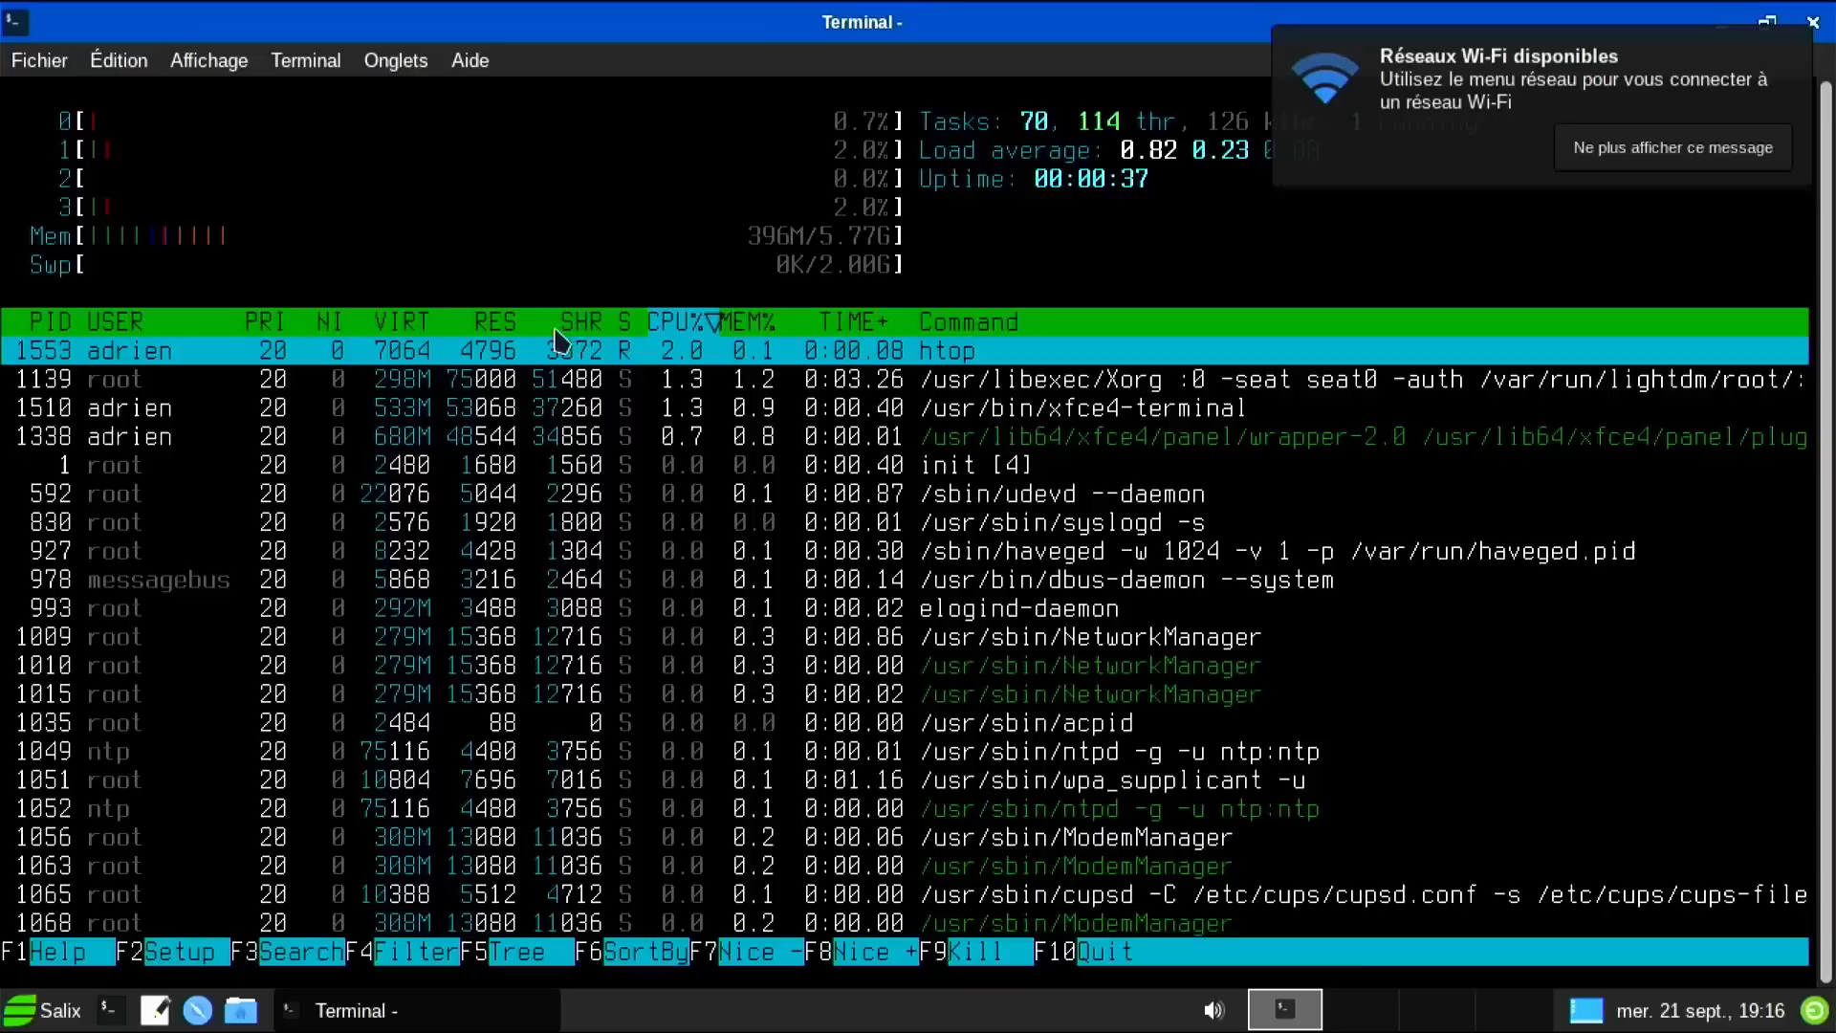
key("ctrl+plus")
key("ctrl+plus")
key("ctrl+plus")
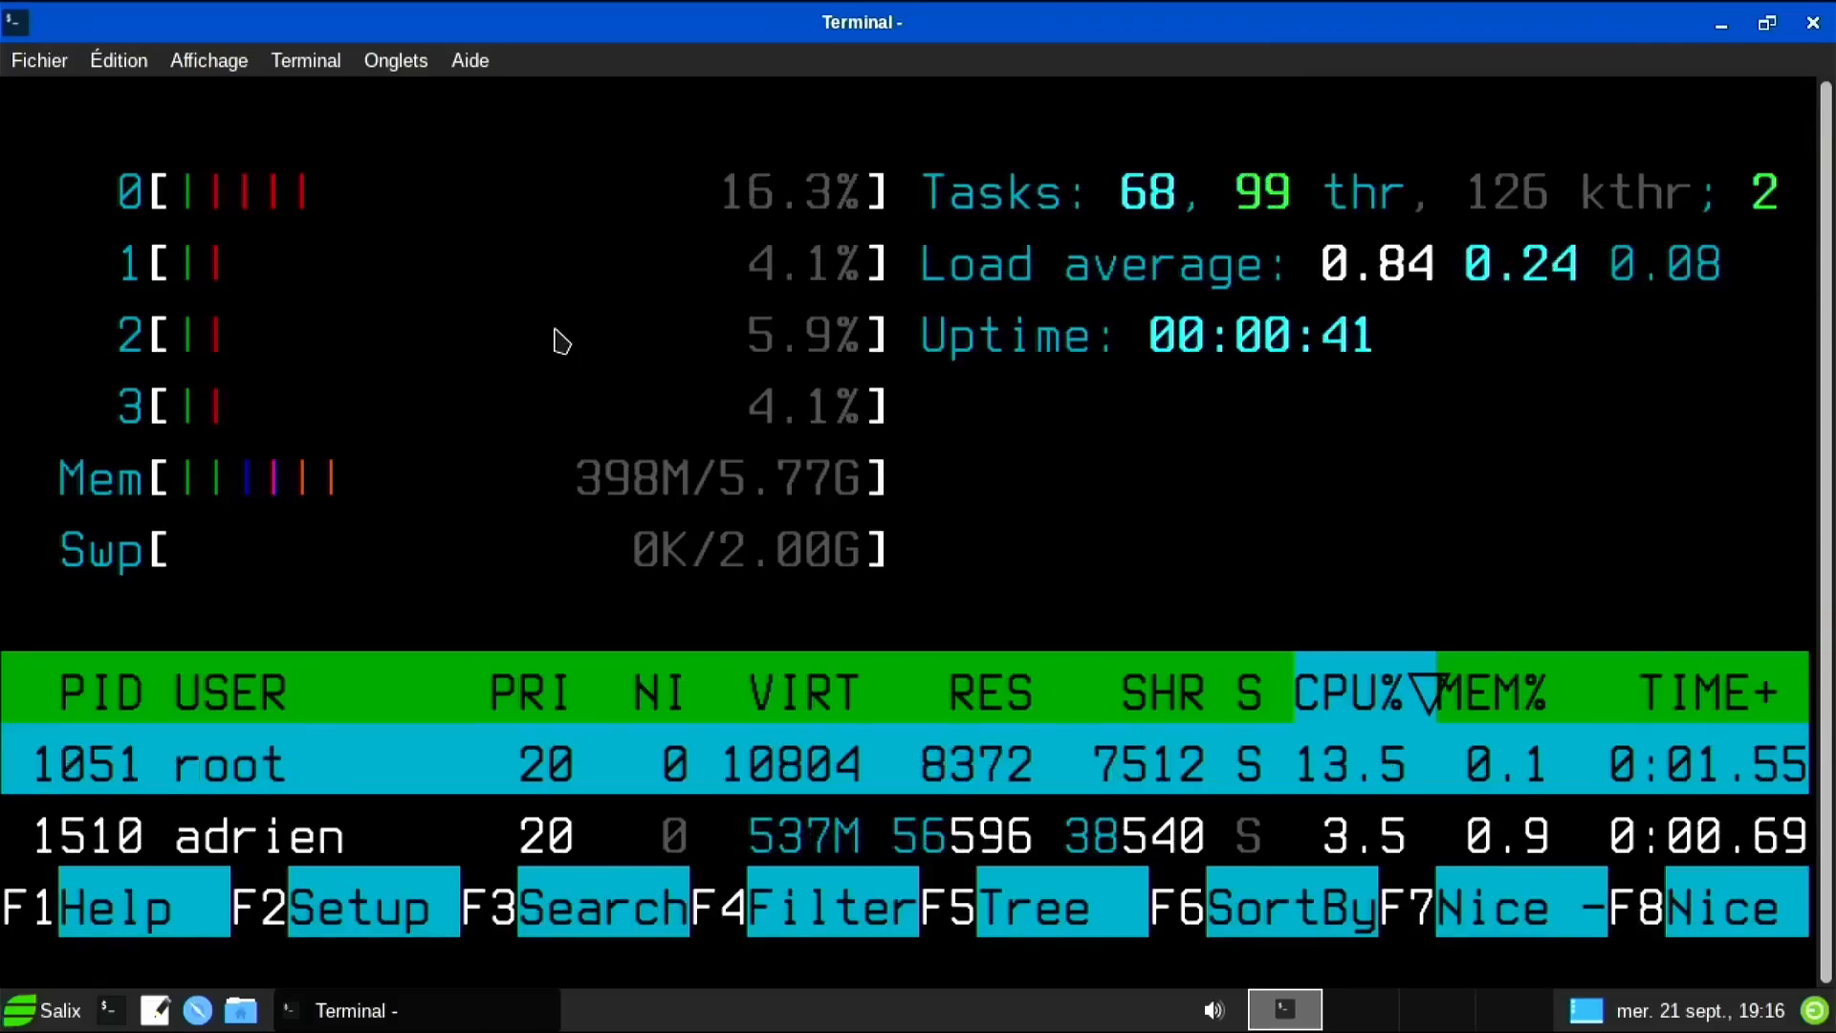
key("ctrl+minus")
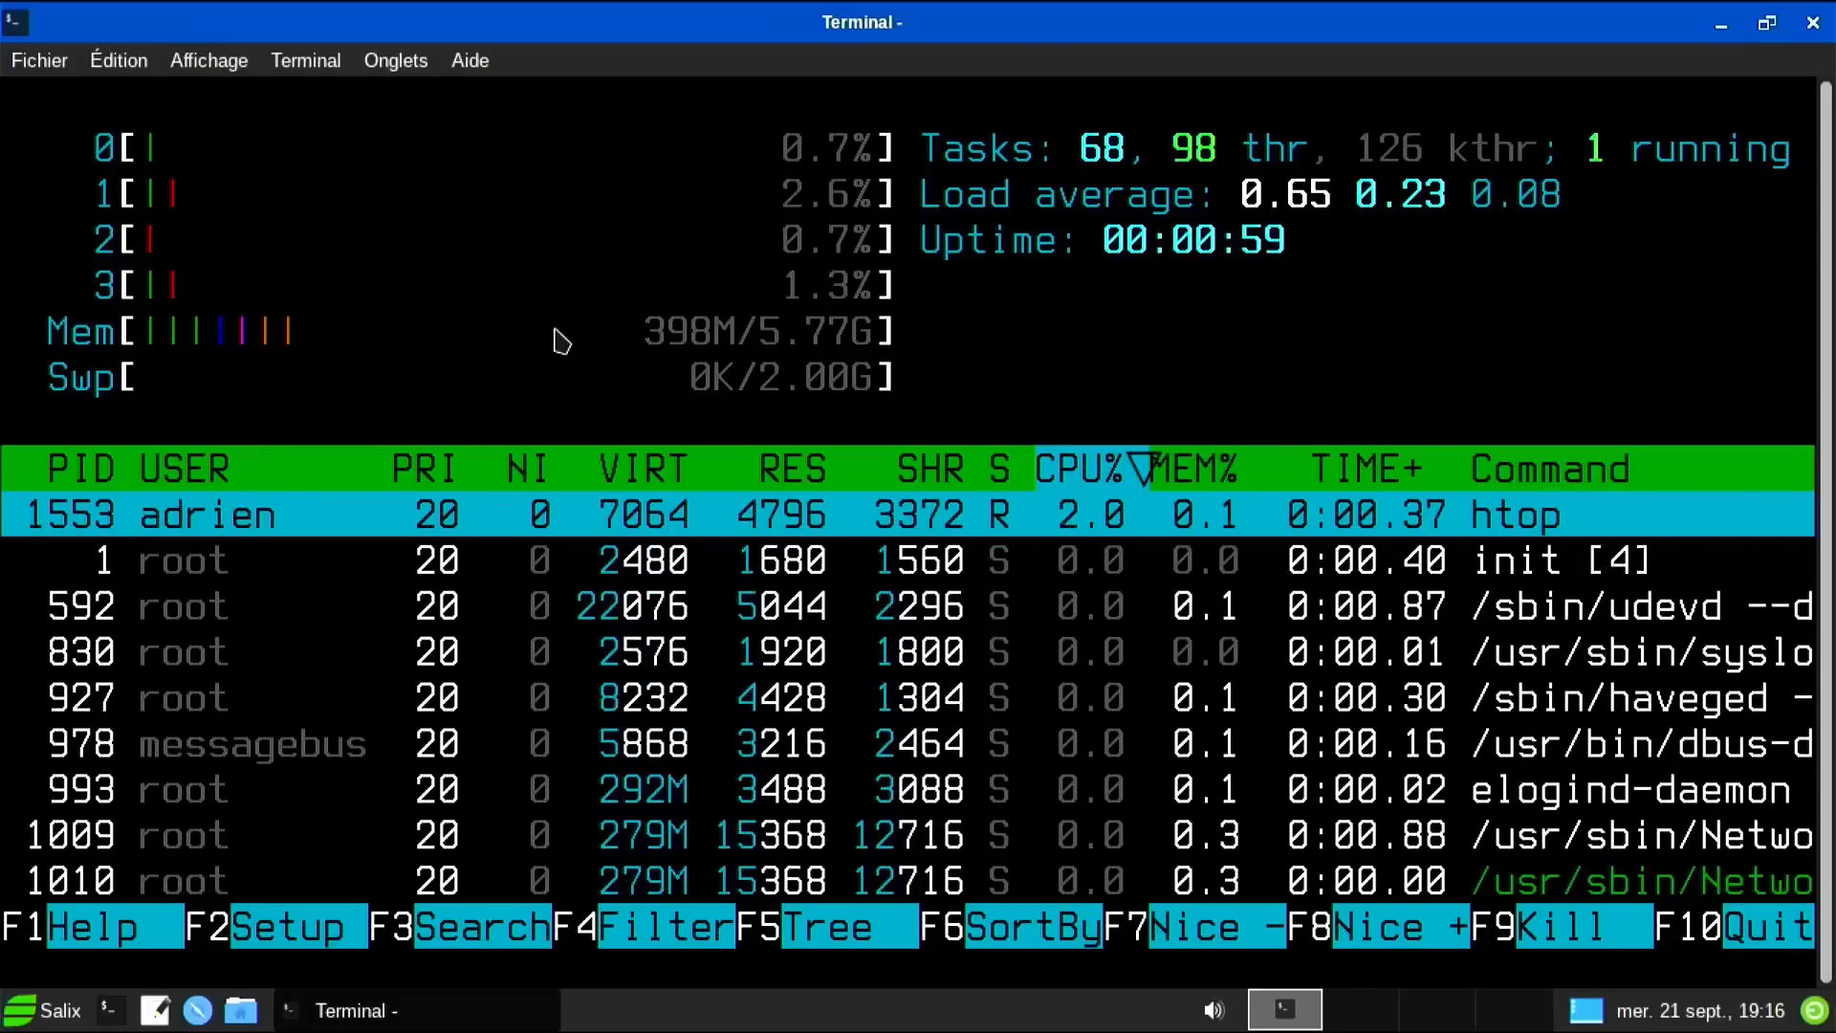
key("F10")
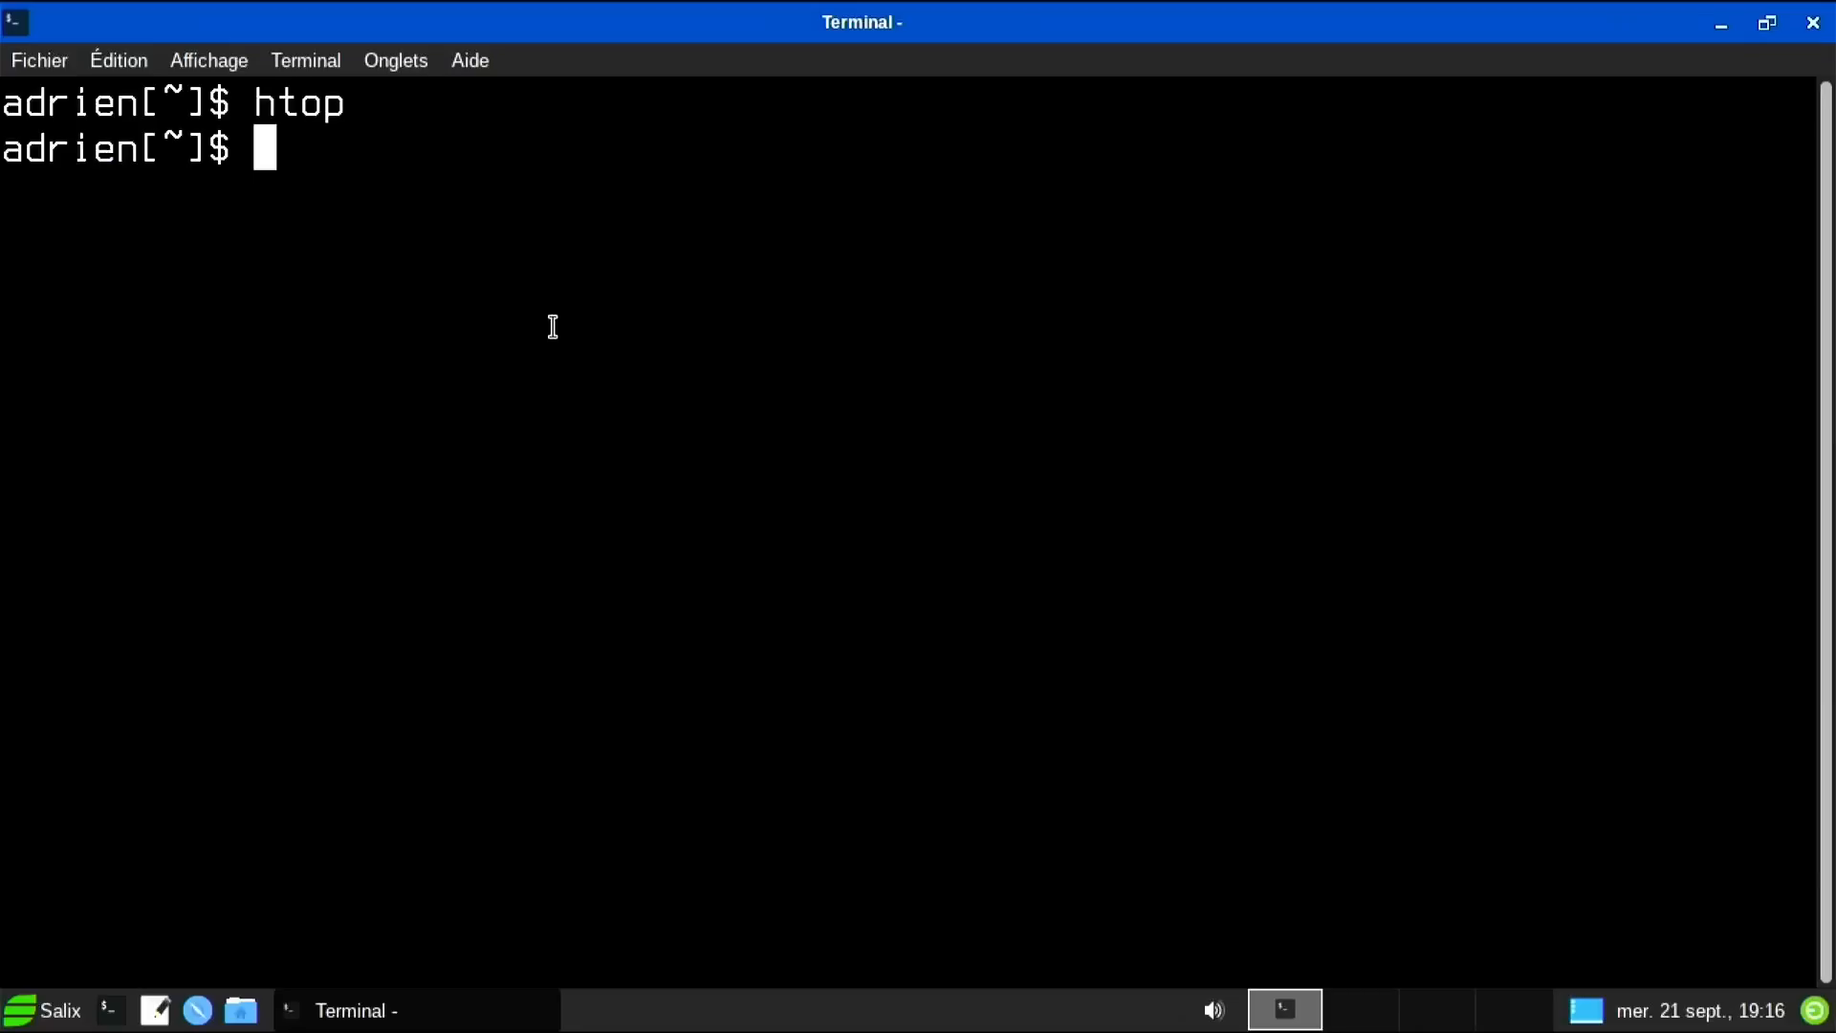
Run inxi -F in smaller text and scroll through the full system report.
key("ctrl+minus")
type("inxi -F")
key("Return")
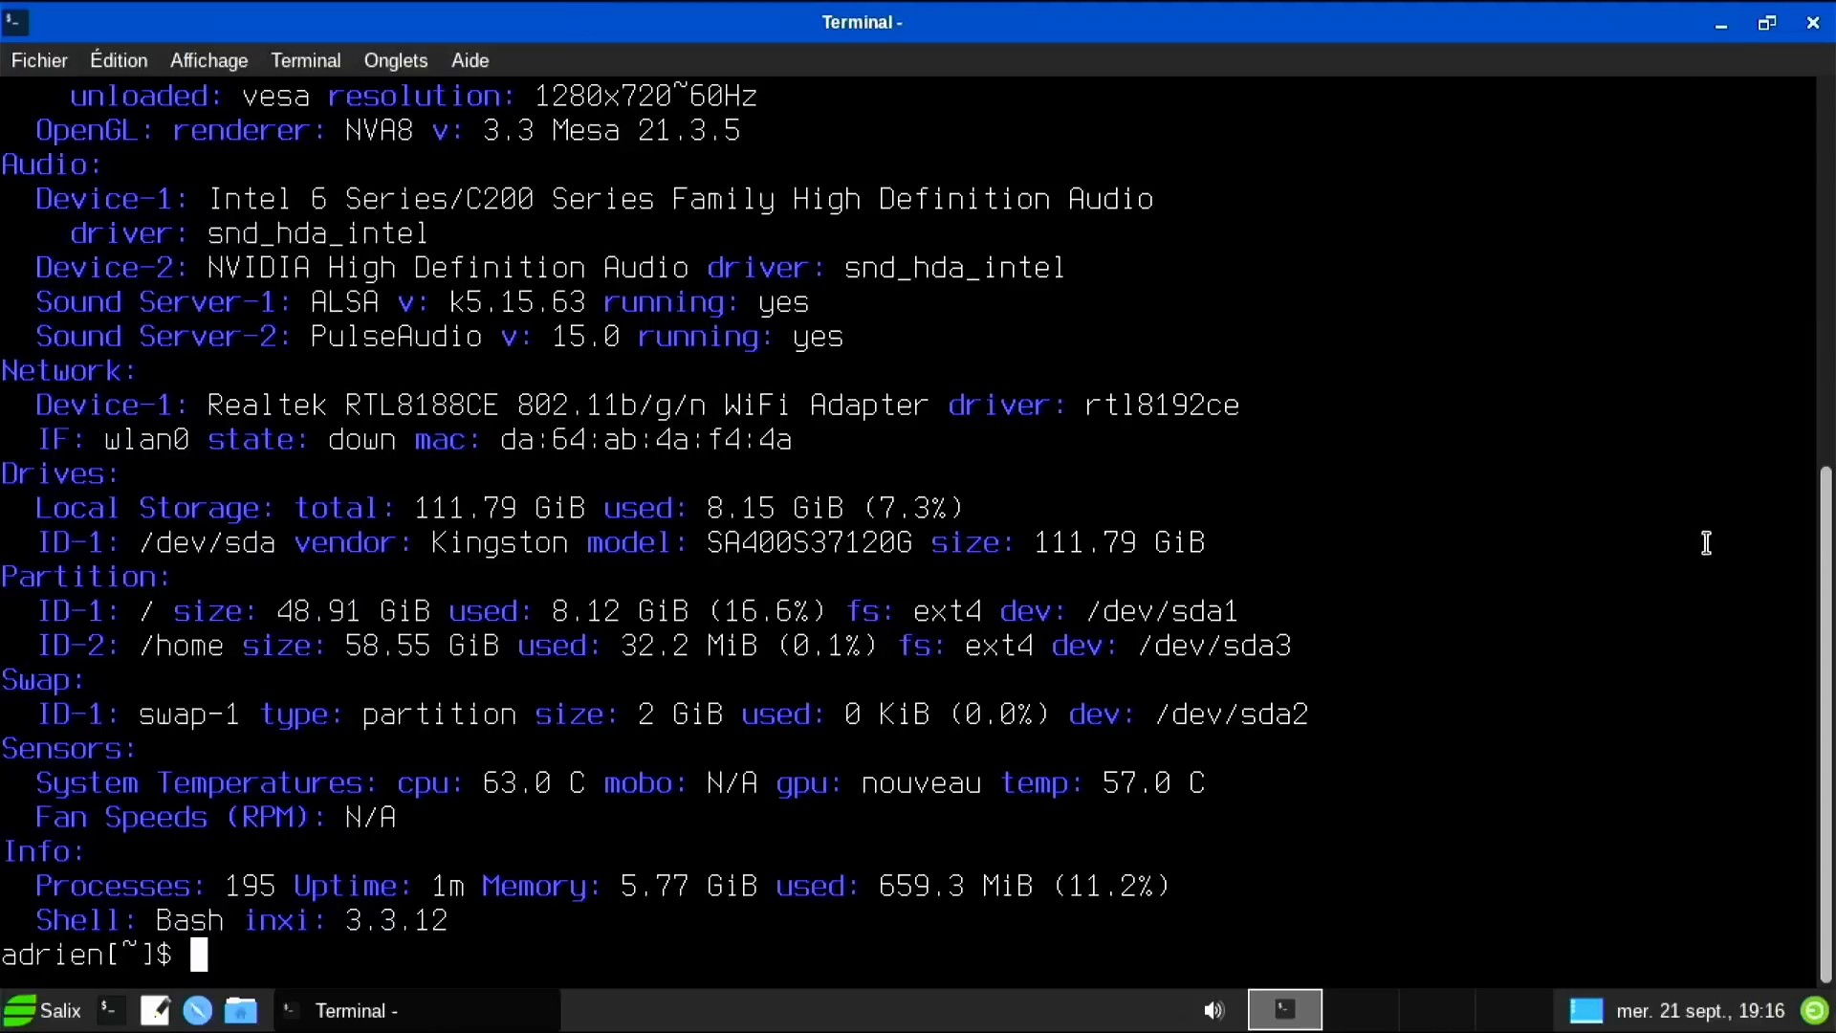
scroll(1827, 541, "up", 2)
left_click_drag(1826, 540, 1821, 266)
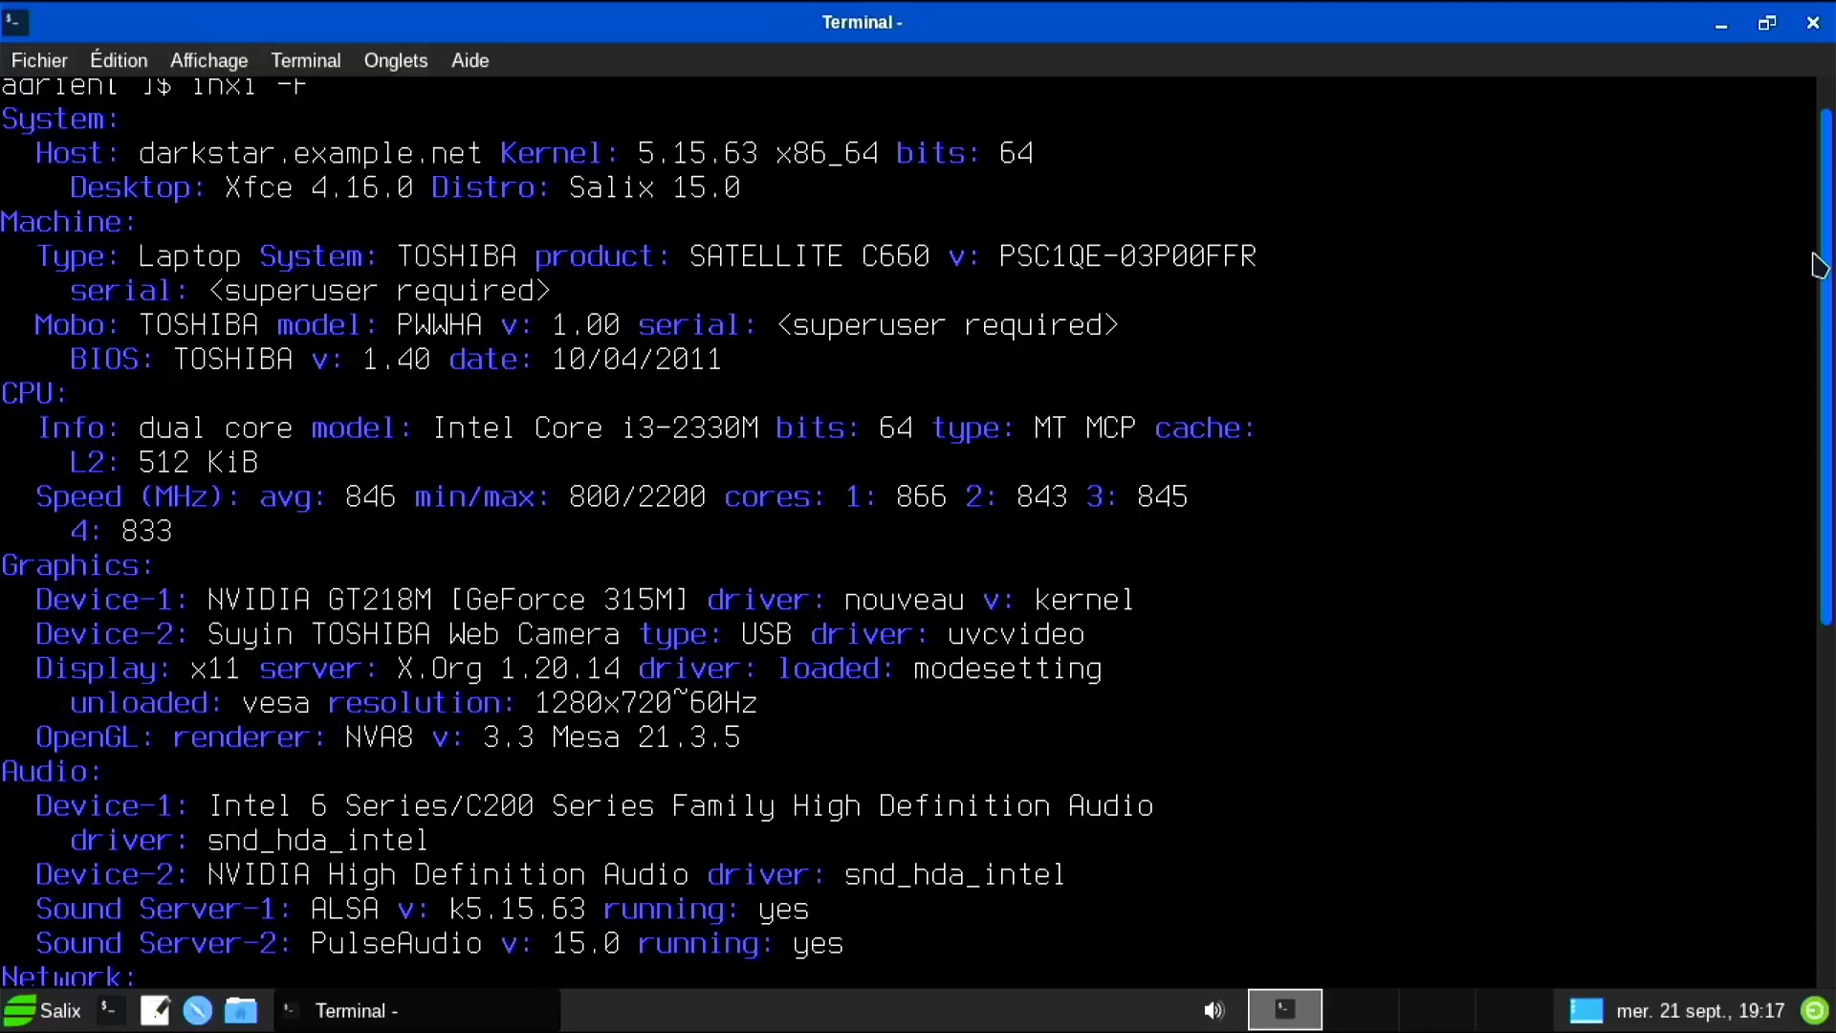
left_click_drag(1820, 265, 1808, 640)
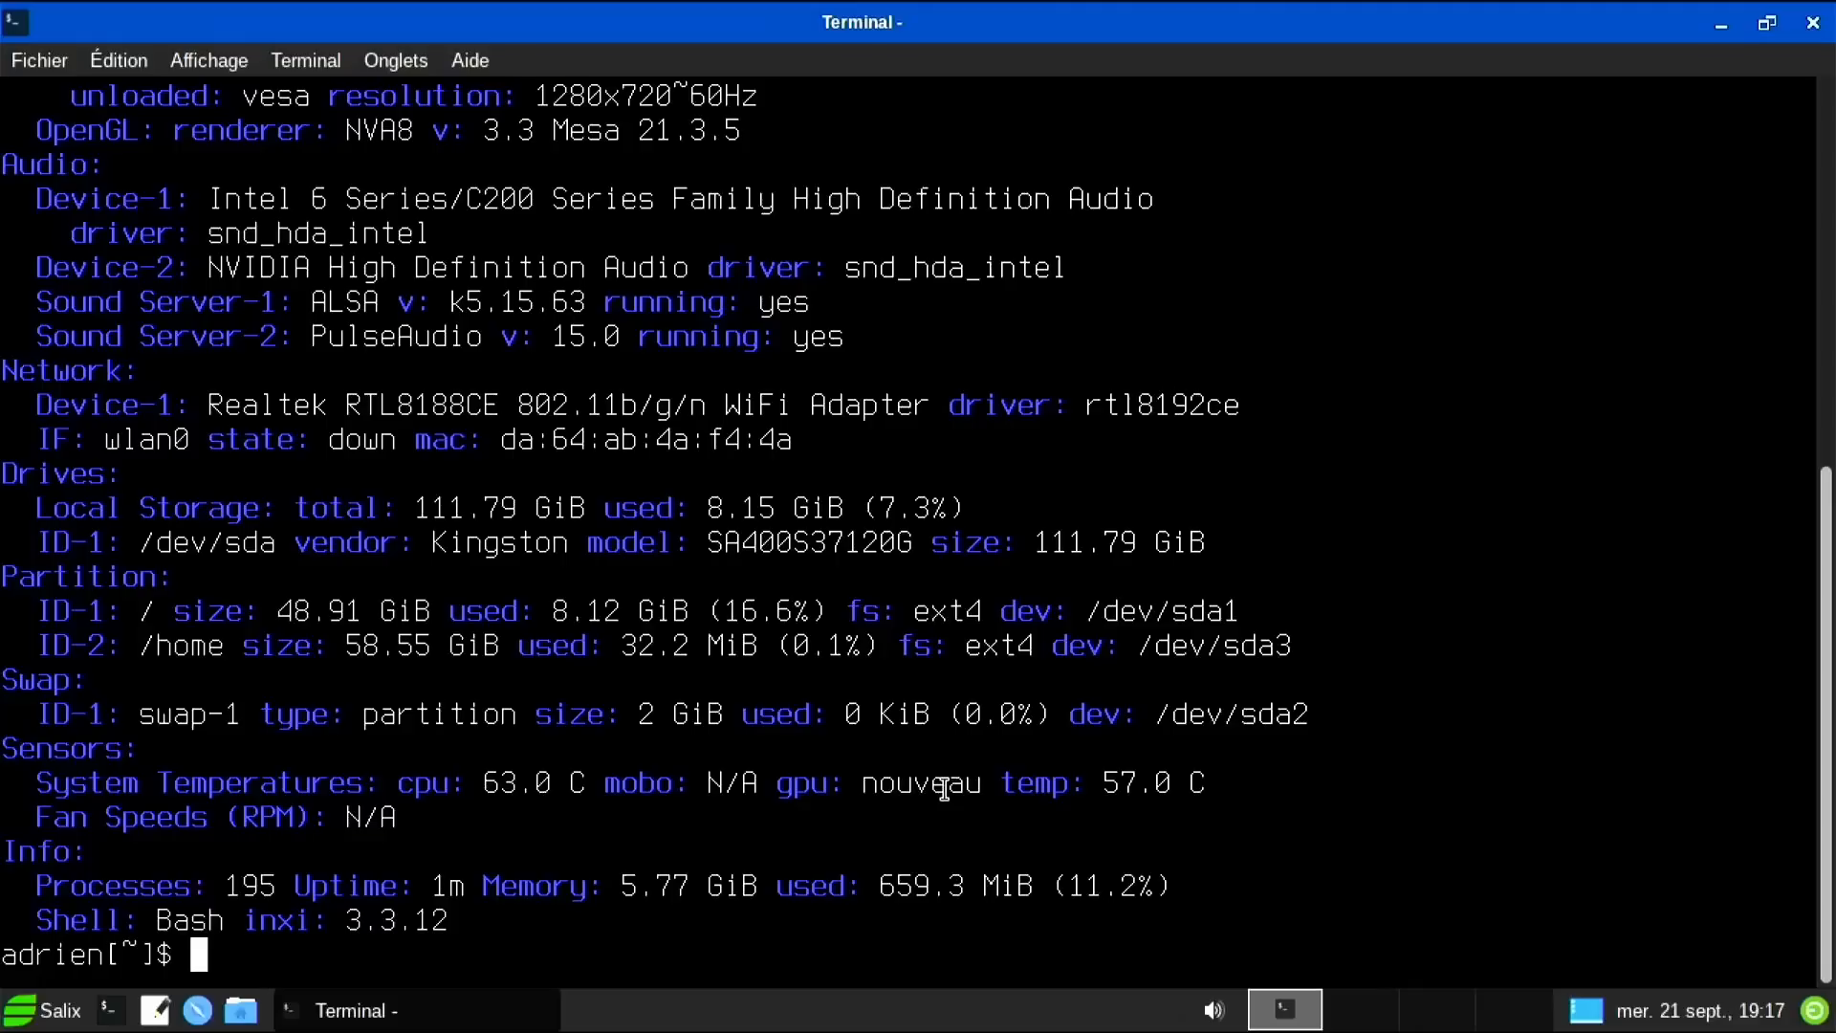
Inspect the nouveau Sensors line, then close the Terminal window.
double_click(943, 788)
left_click(945, 788)
left_click(1215, 1011)
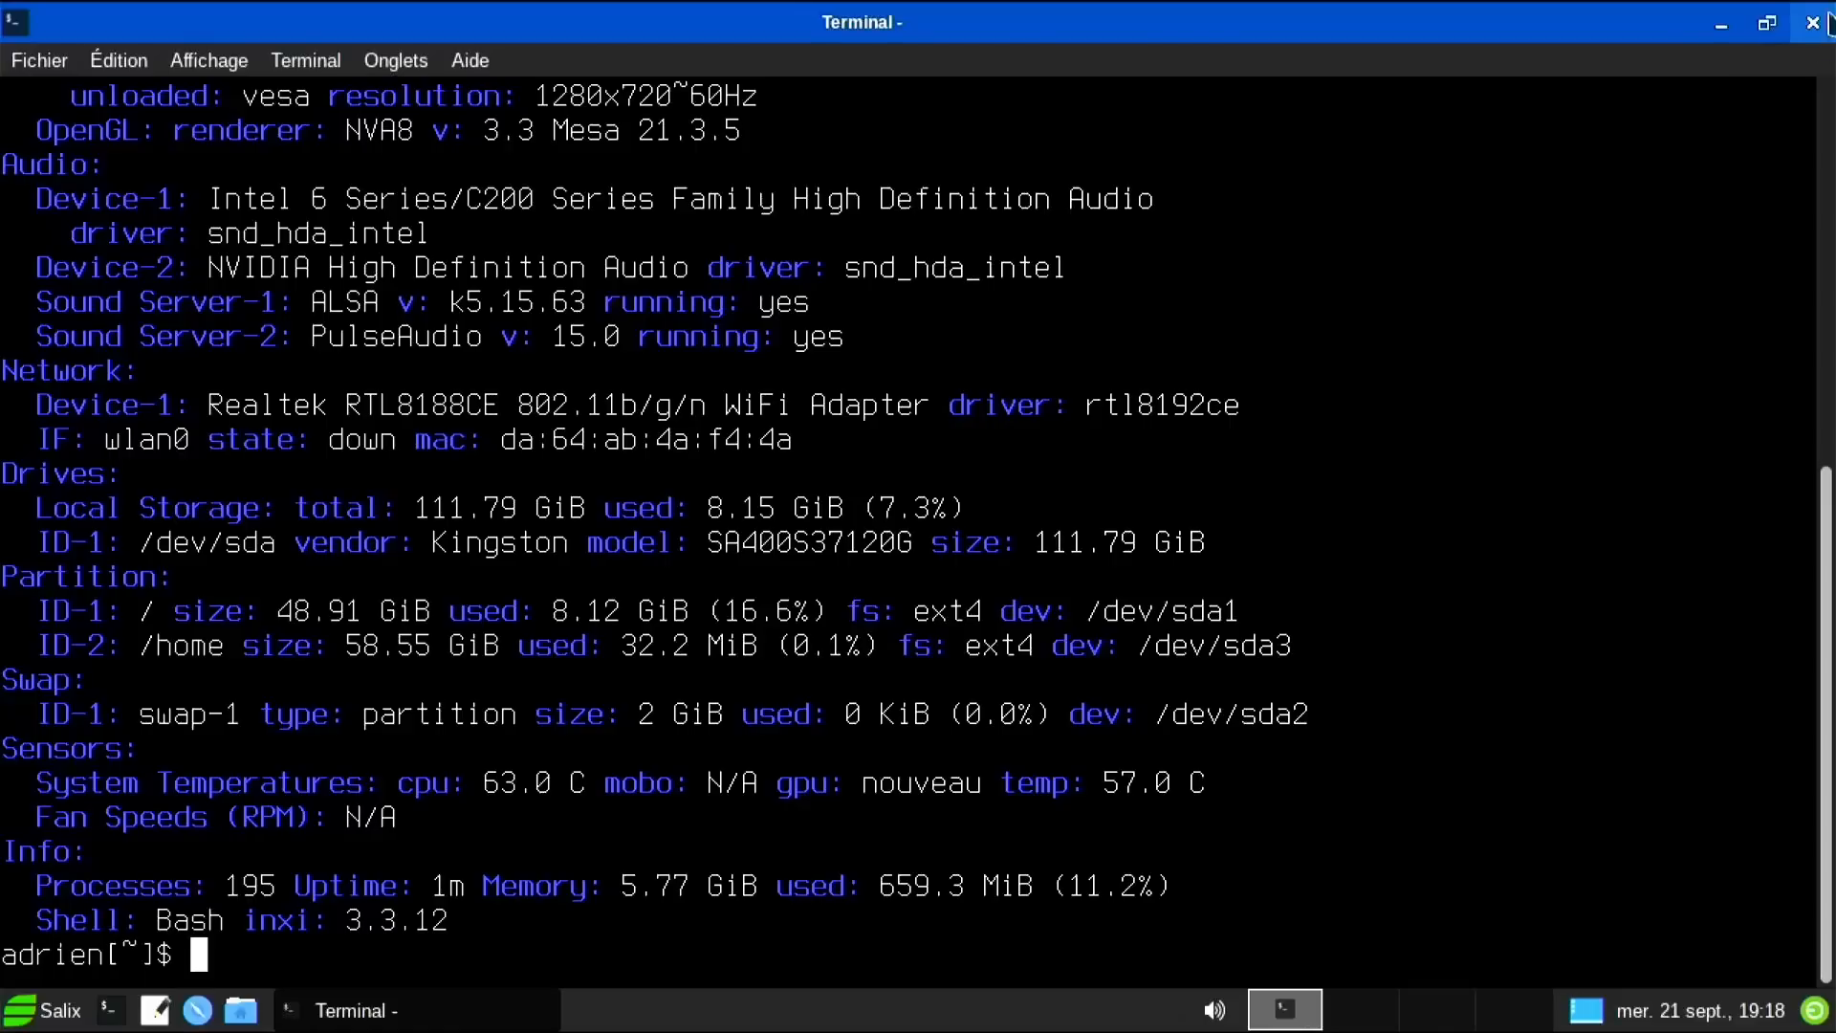
left_click(1827, 4)
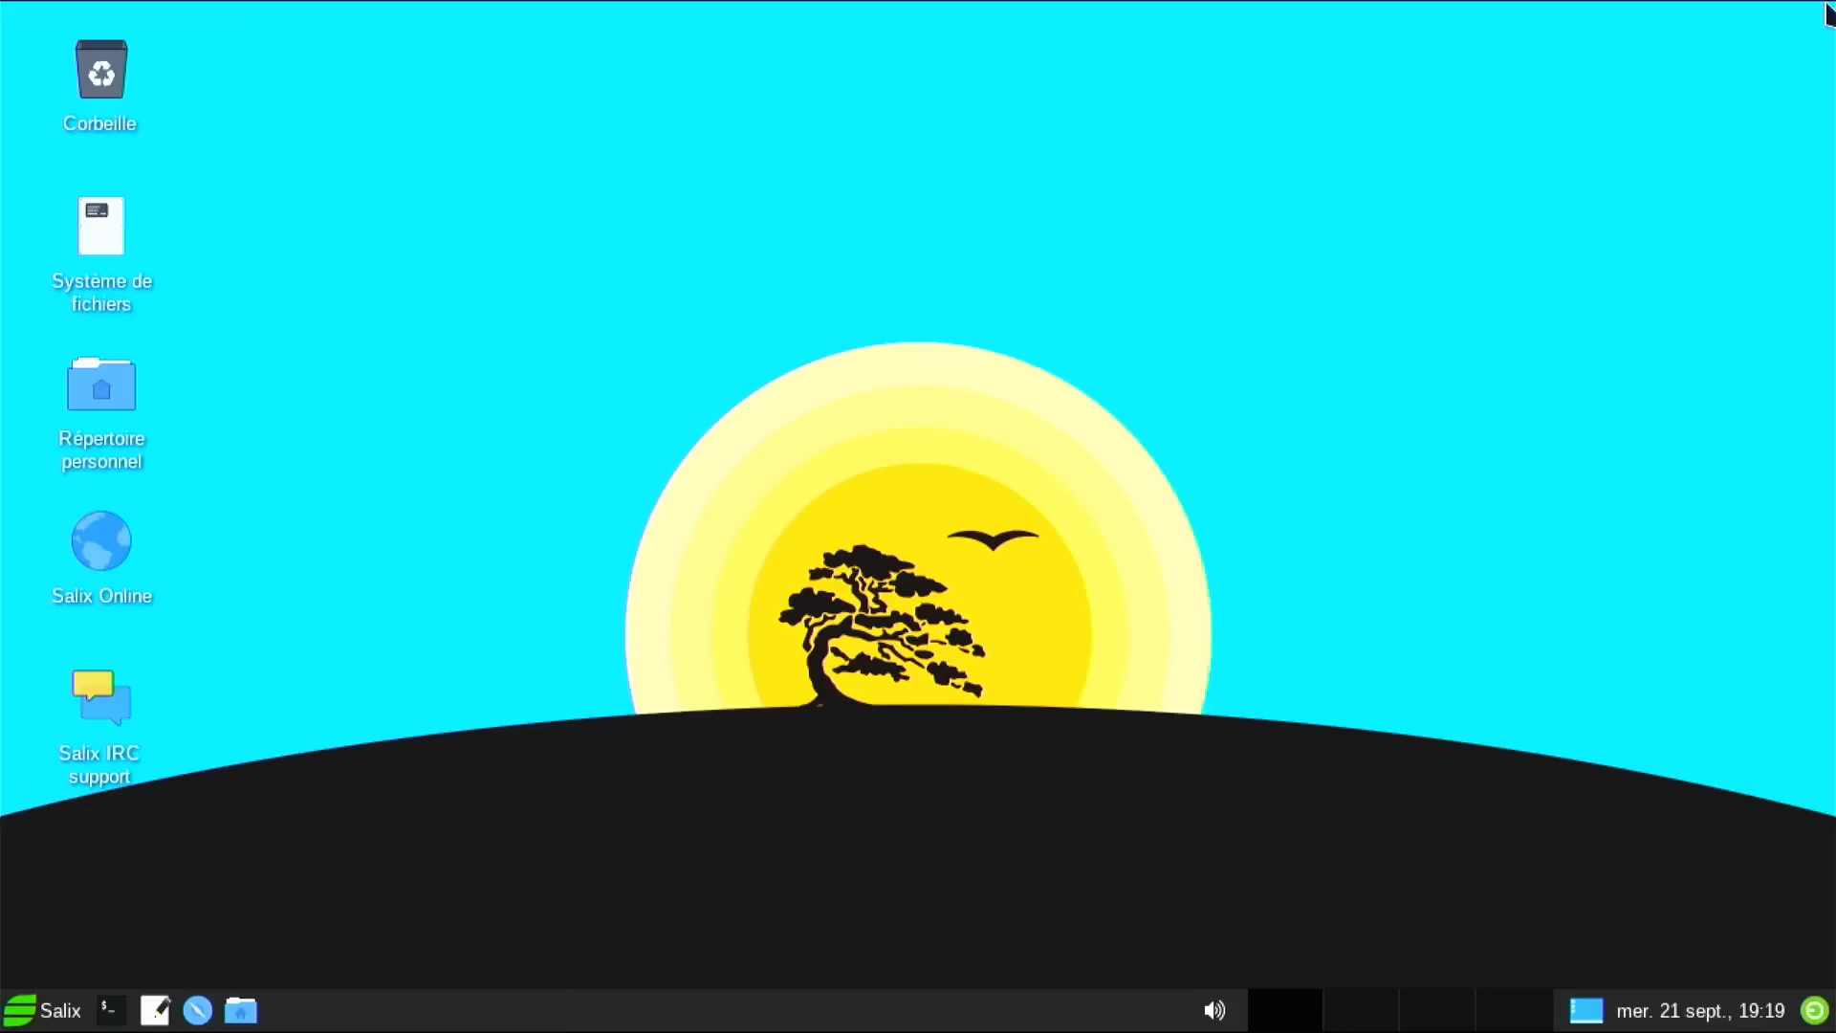